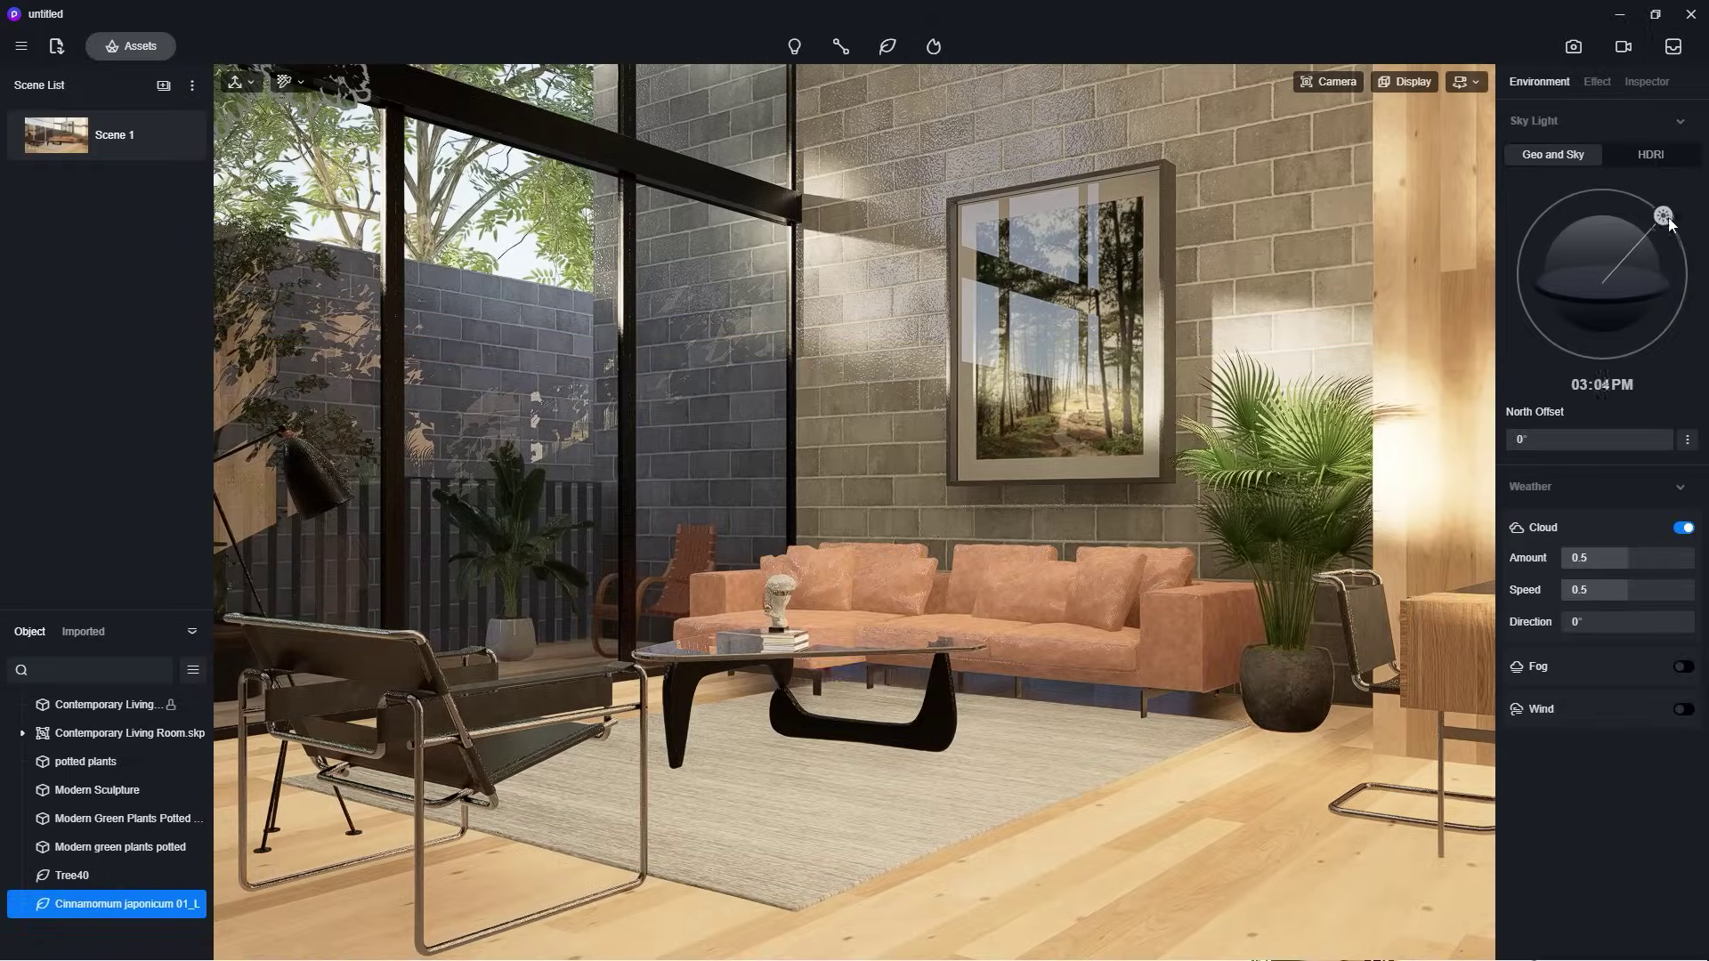
Move the sun on the Geo and Sky dial from 03:04PM back to 01:43PM.
left_click_drag(1668, 222, 1640, 203)
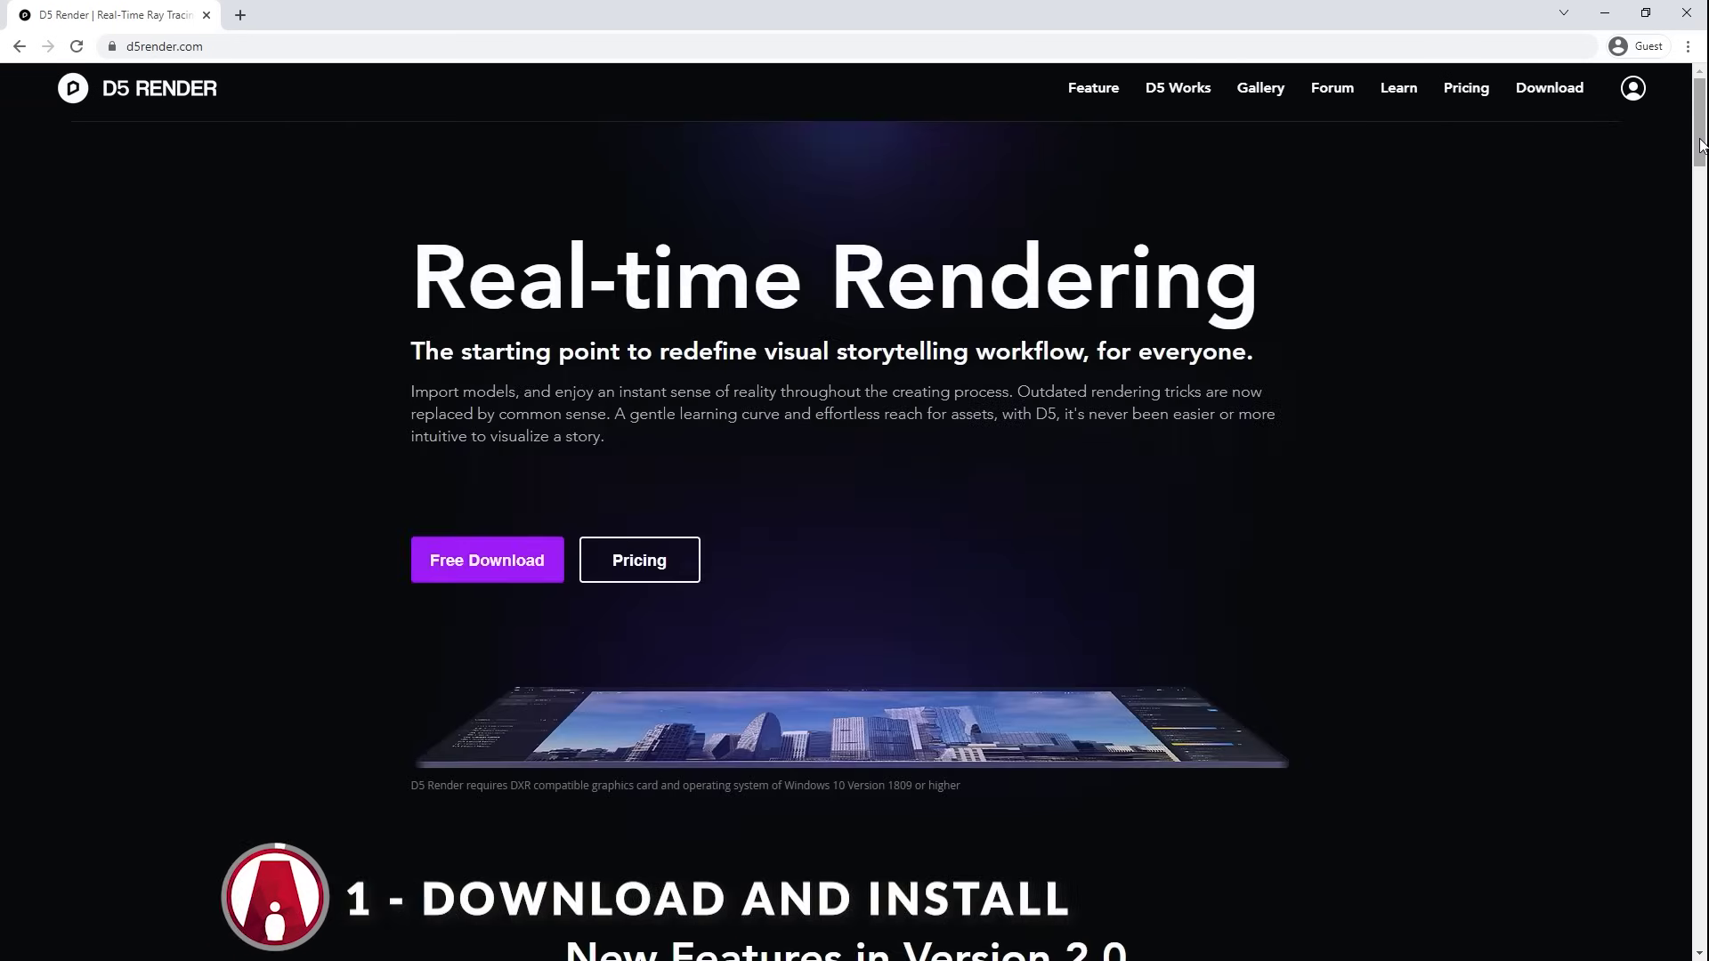
left_click_drag(1699, 134, 1706, 398)
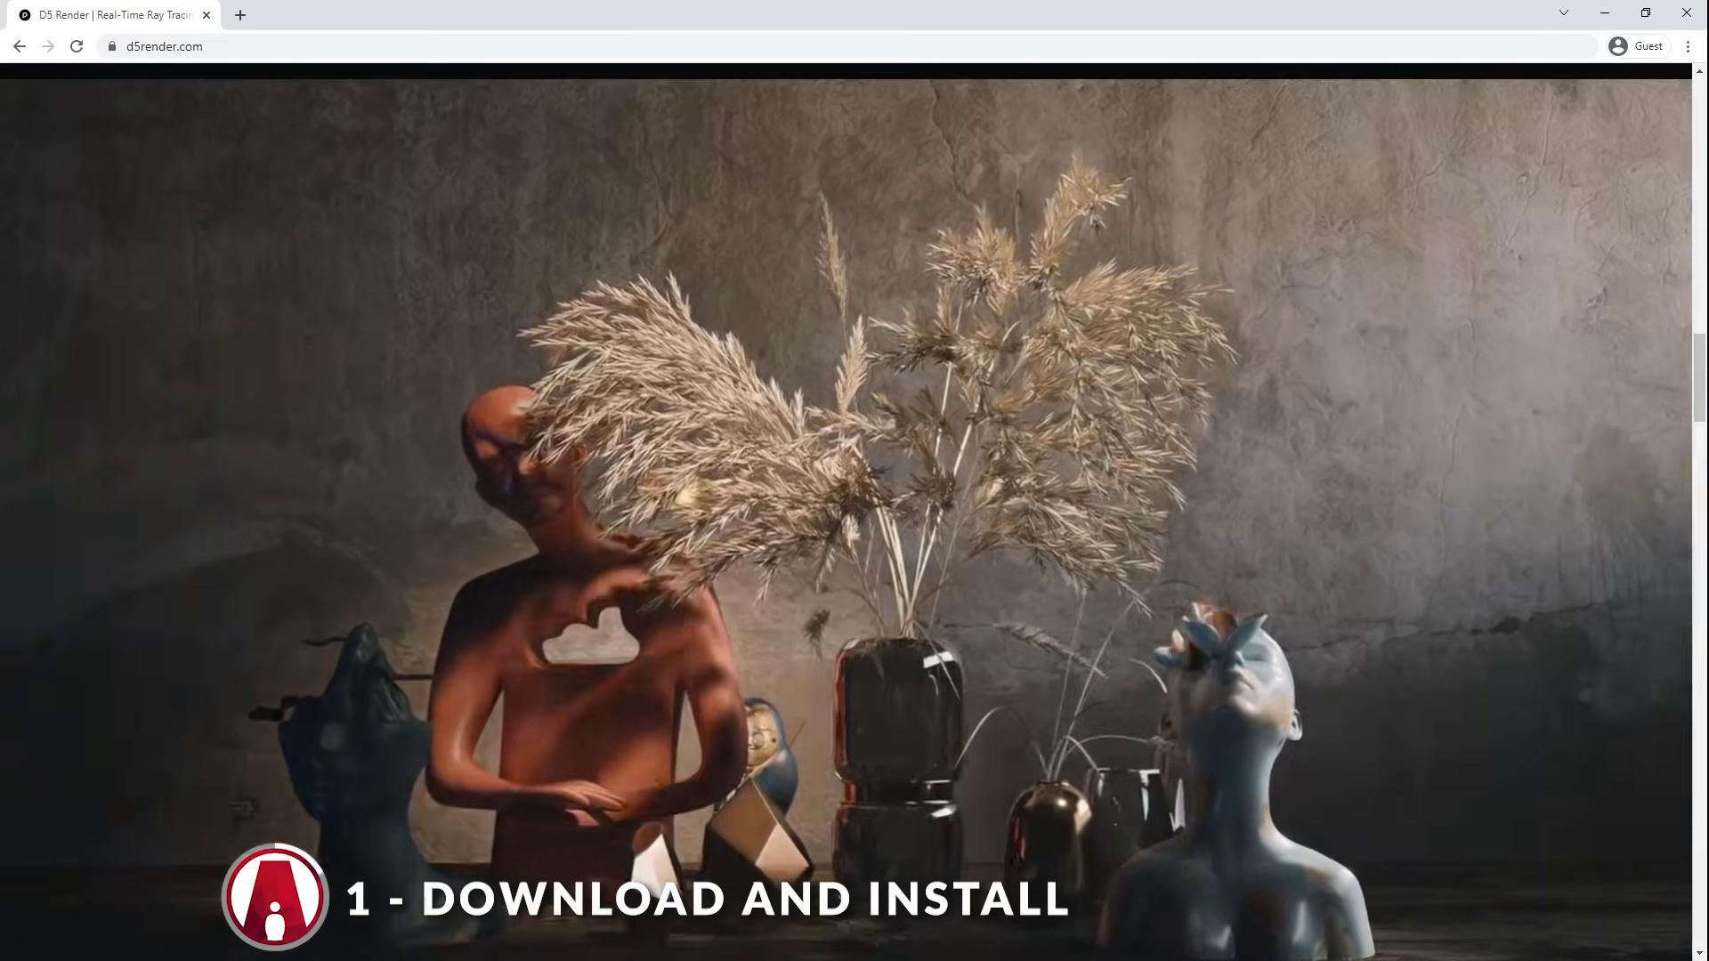
Go to the d5render.com download page and start the D5 Render installer download with Free Download.
scroll(1323, 569, "down", 10)
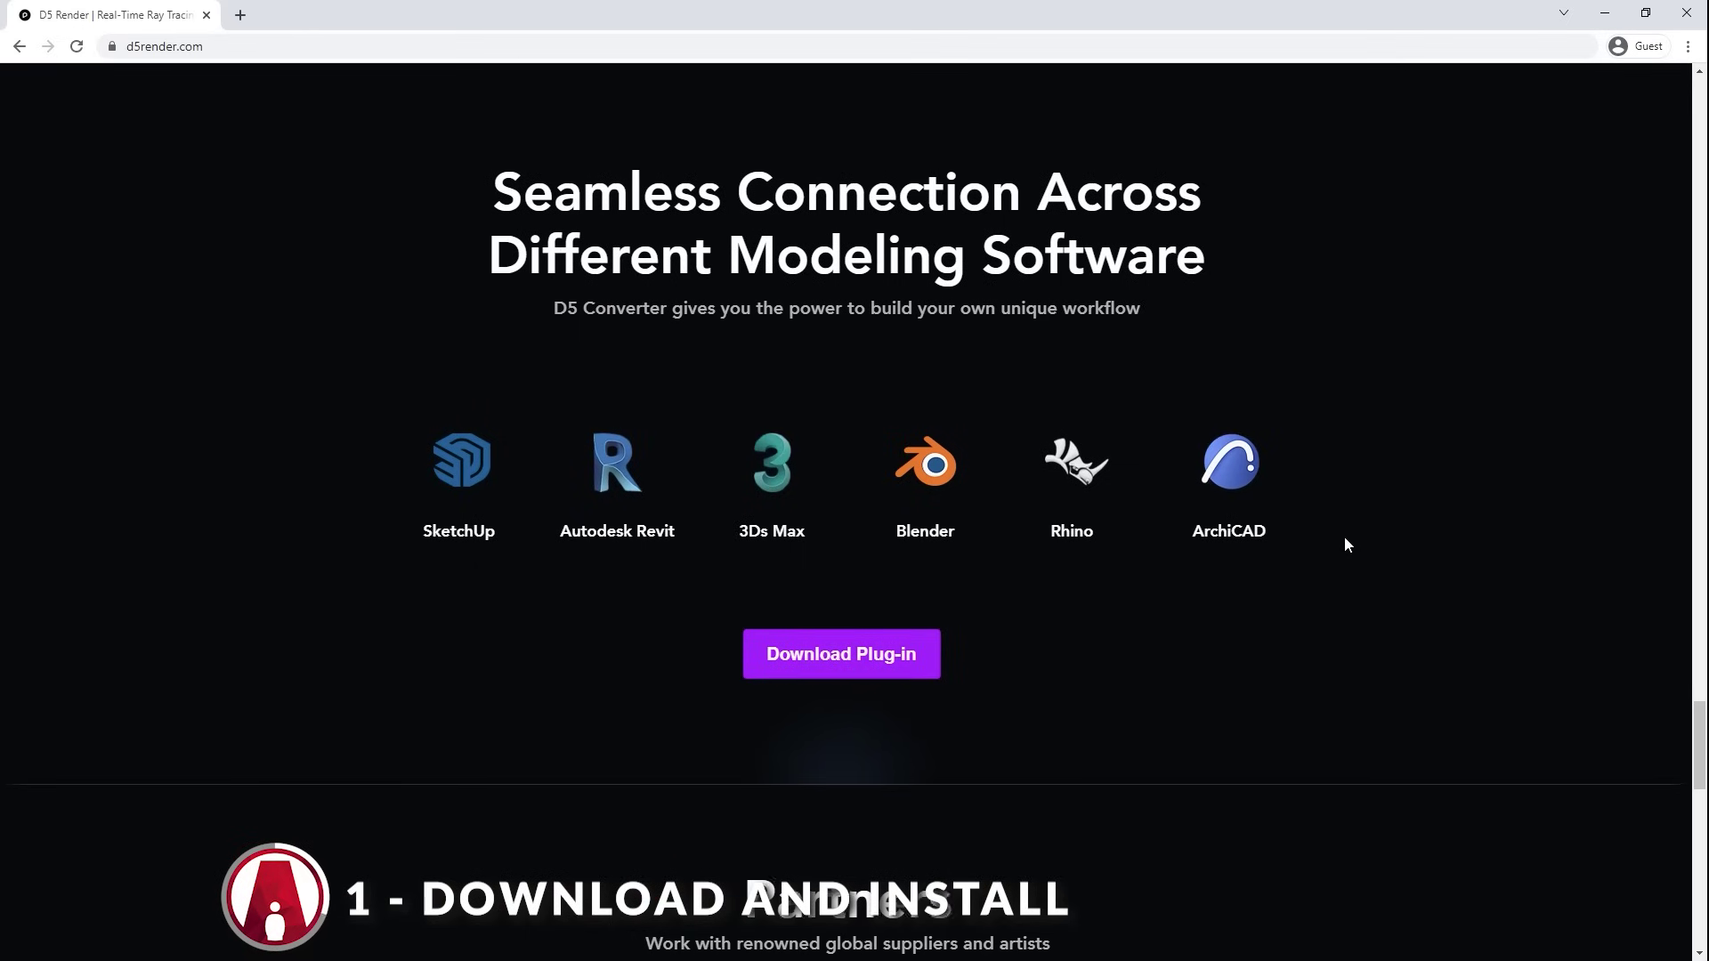
key("Home")
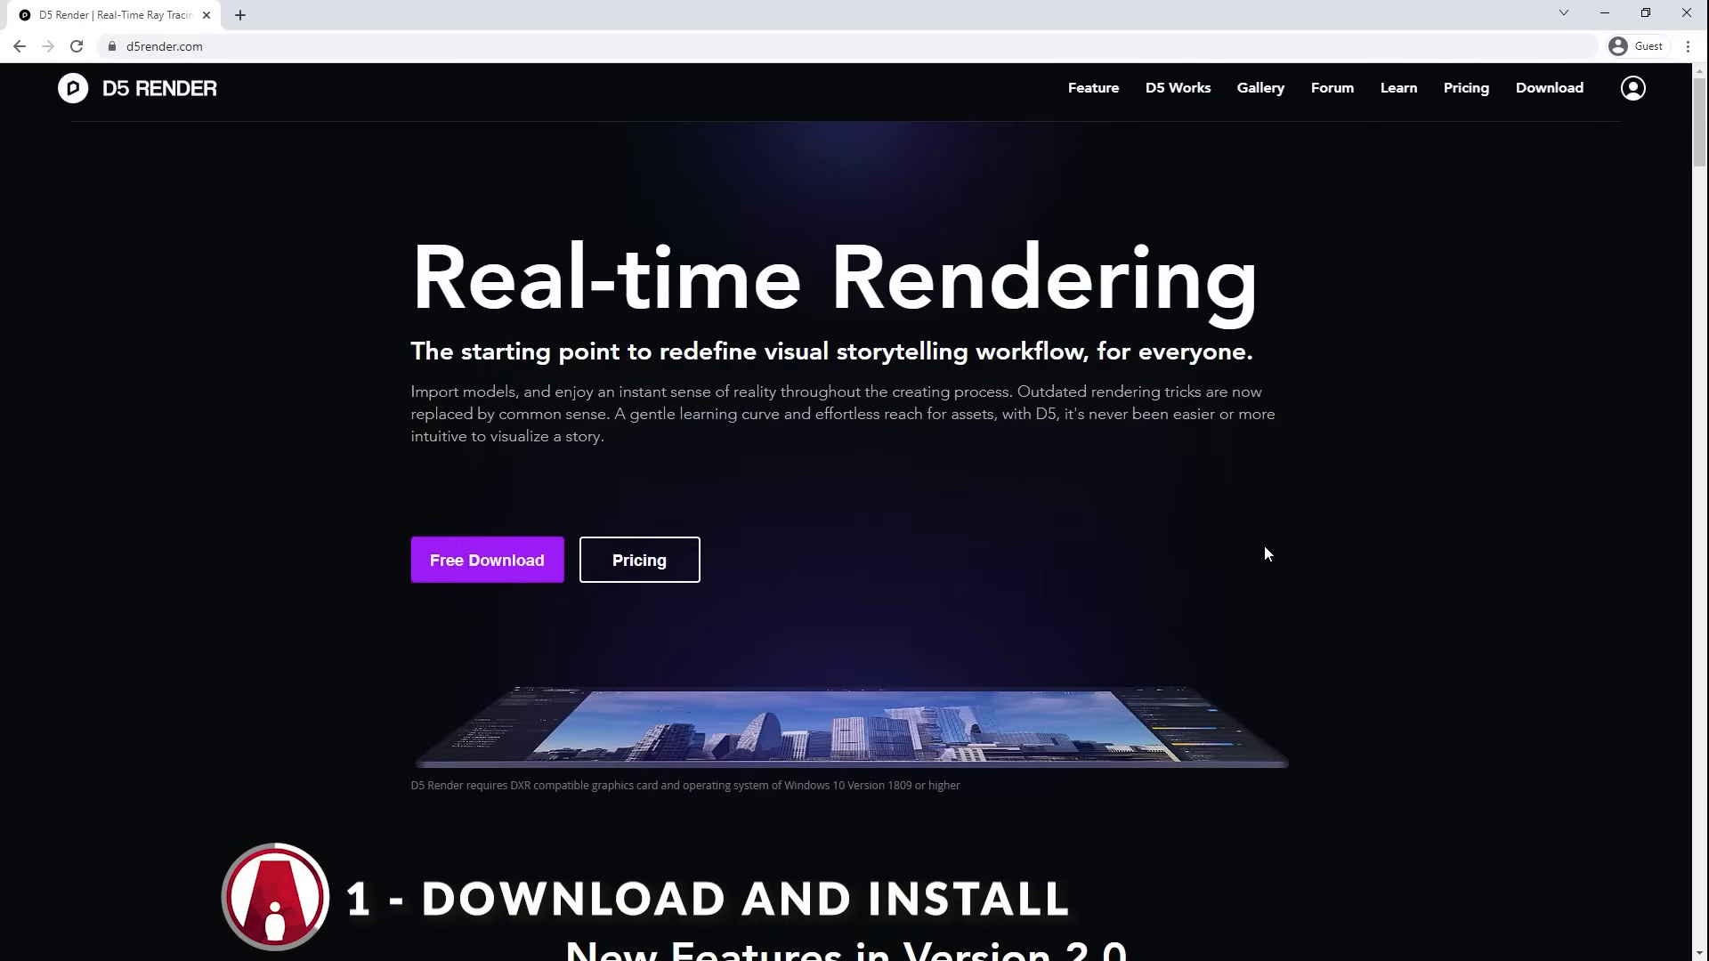
left_click(488, 579)
left_click(849, 445)
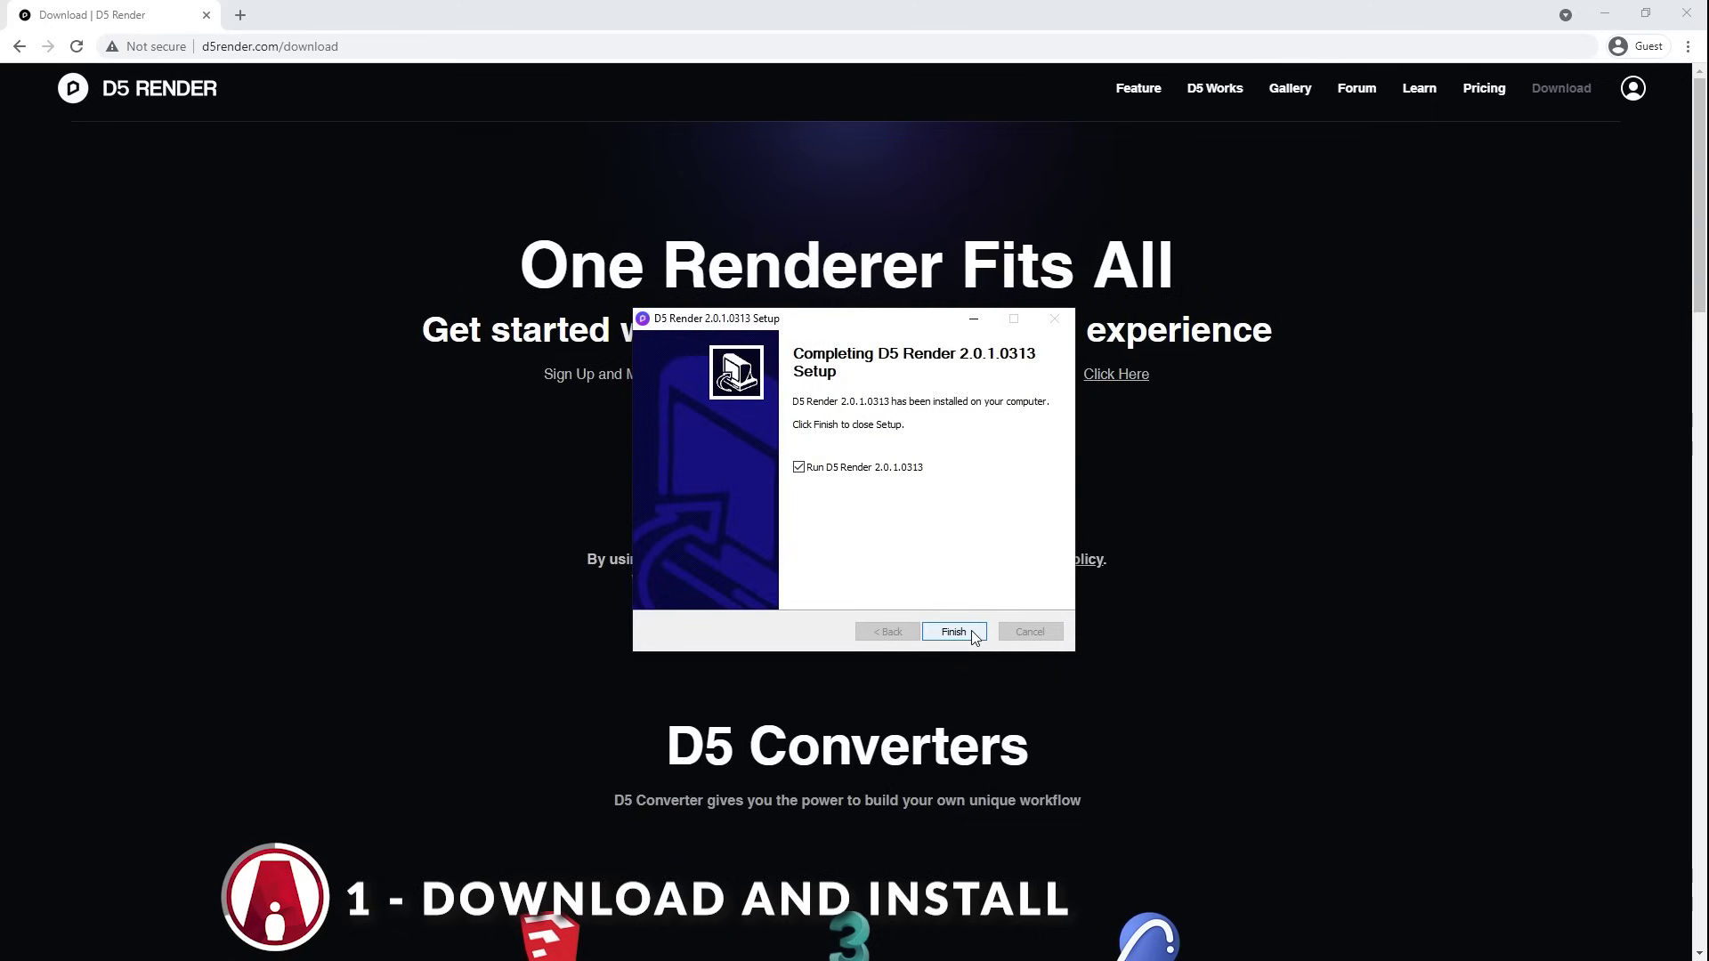
Finish setup, launch D5 Render, and review the 2.0 features: Path Tools, Weather System, Grass Material, Asset Library.
left_click(972, 631)
left_click(851, 495)
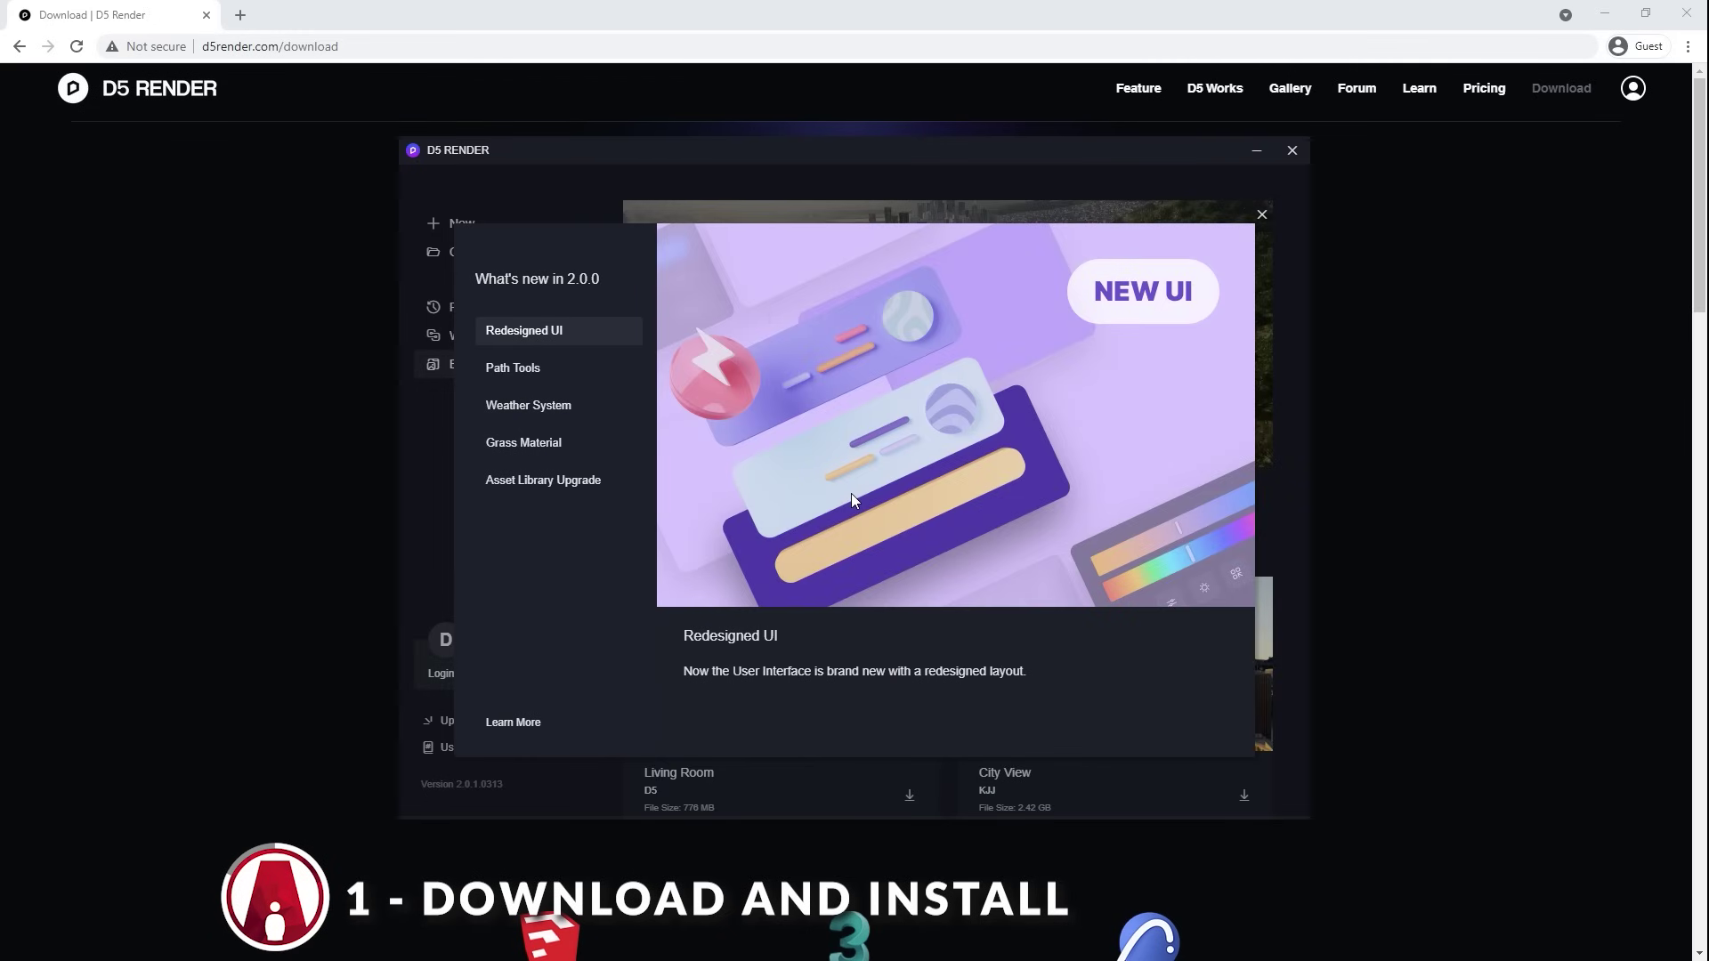
left_click(565, 370)
left_click(563, 405)
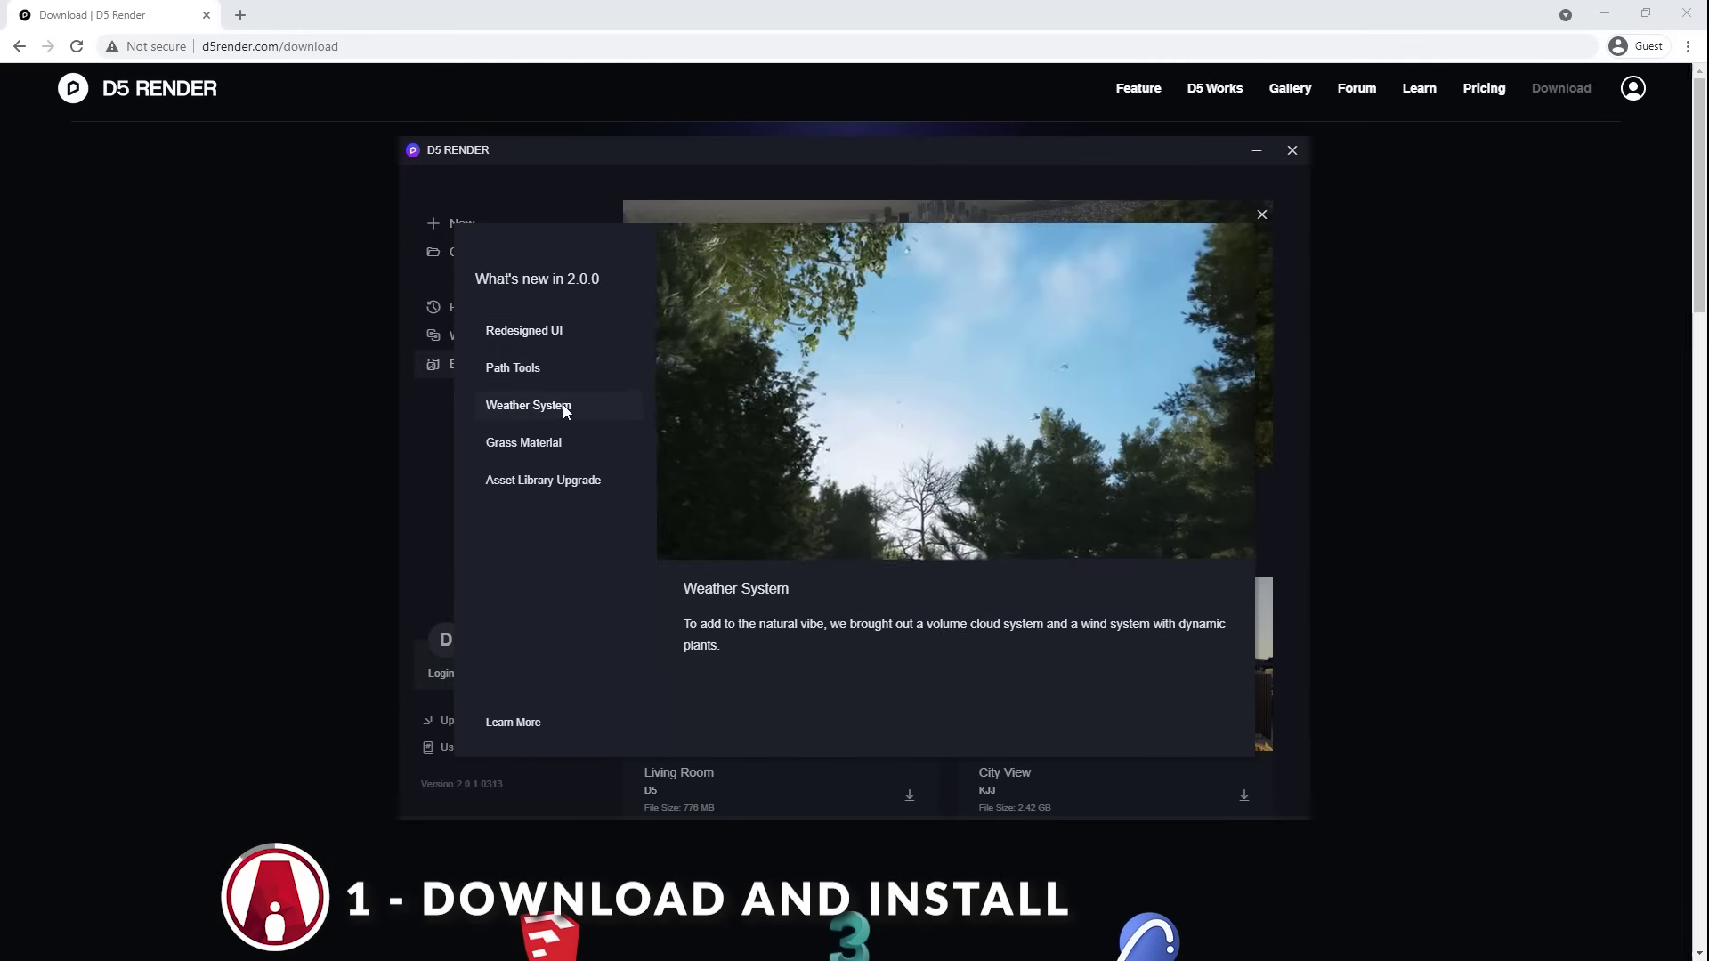
left_click(557, 444)
left_click(563, 482)
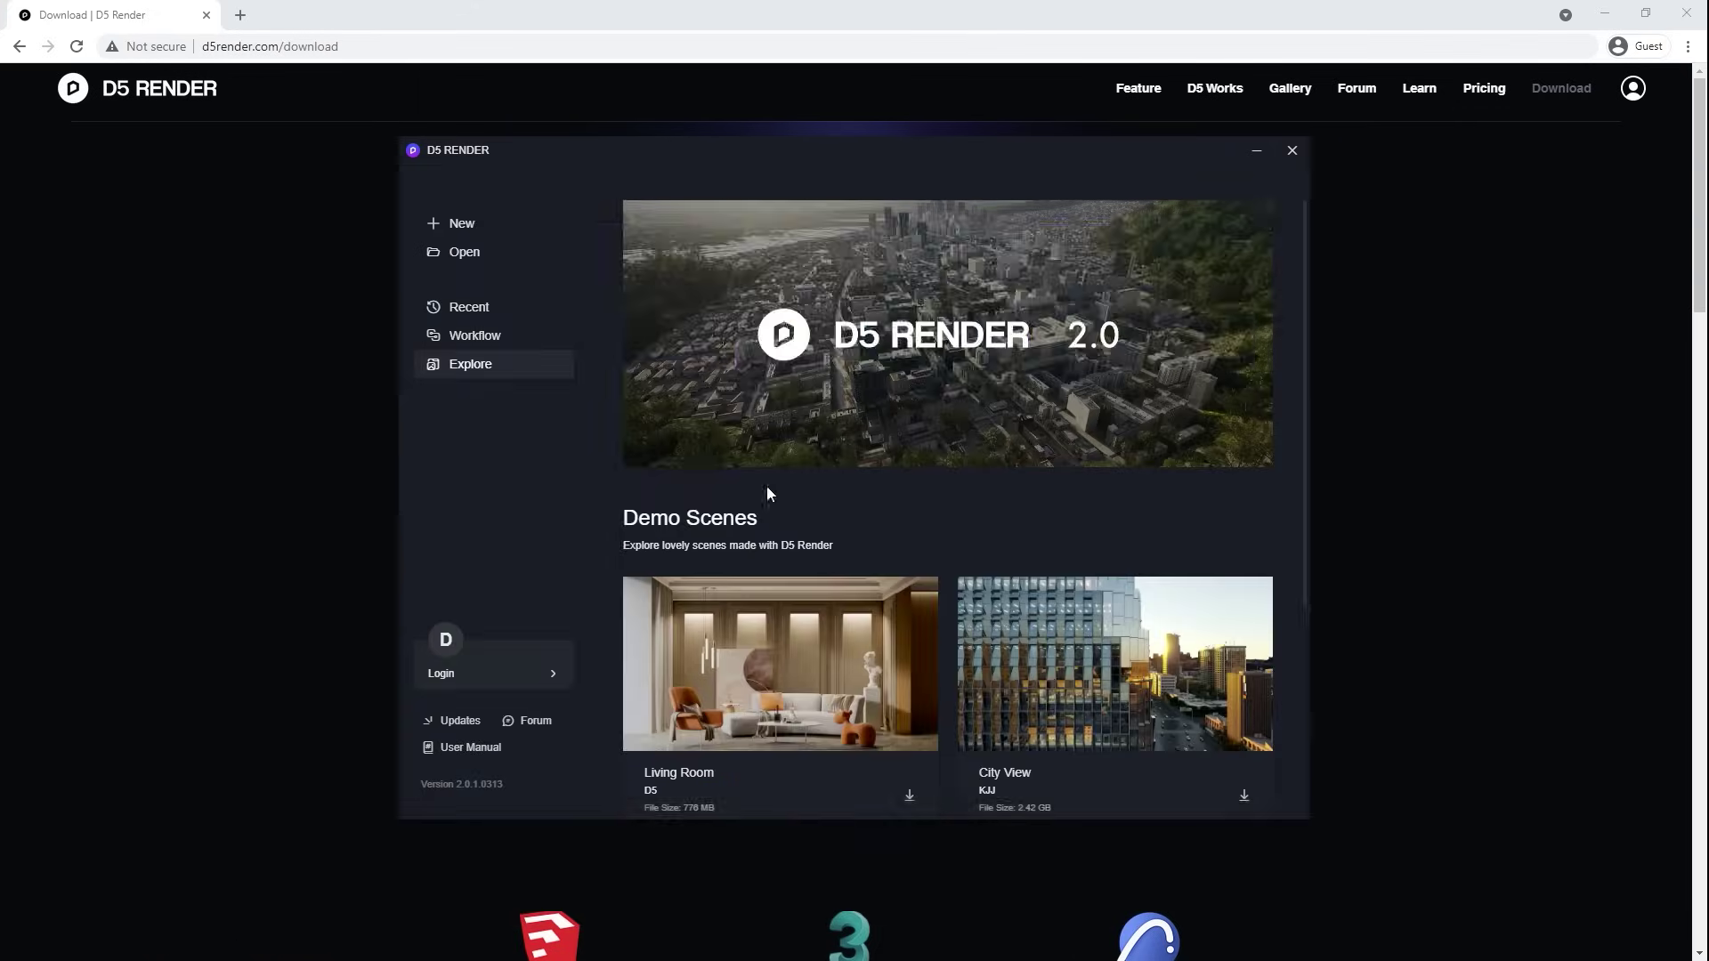
scroll(772, 487, "down", 3)
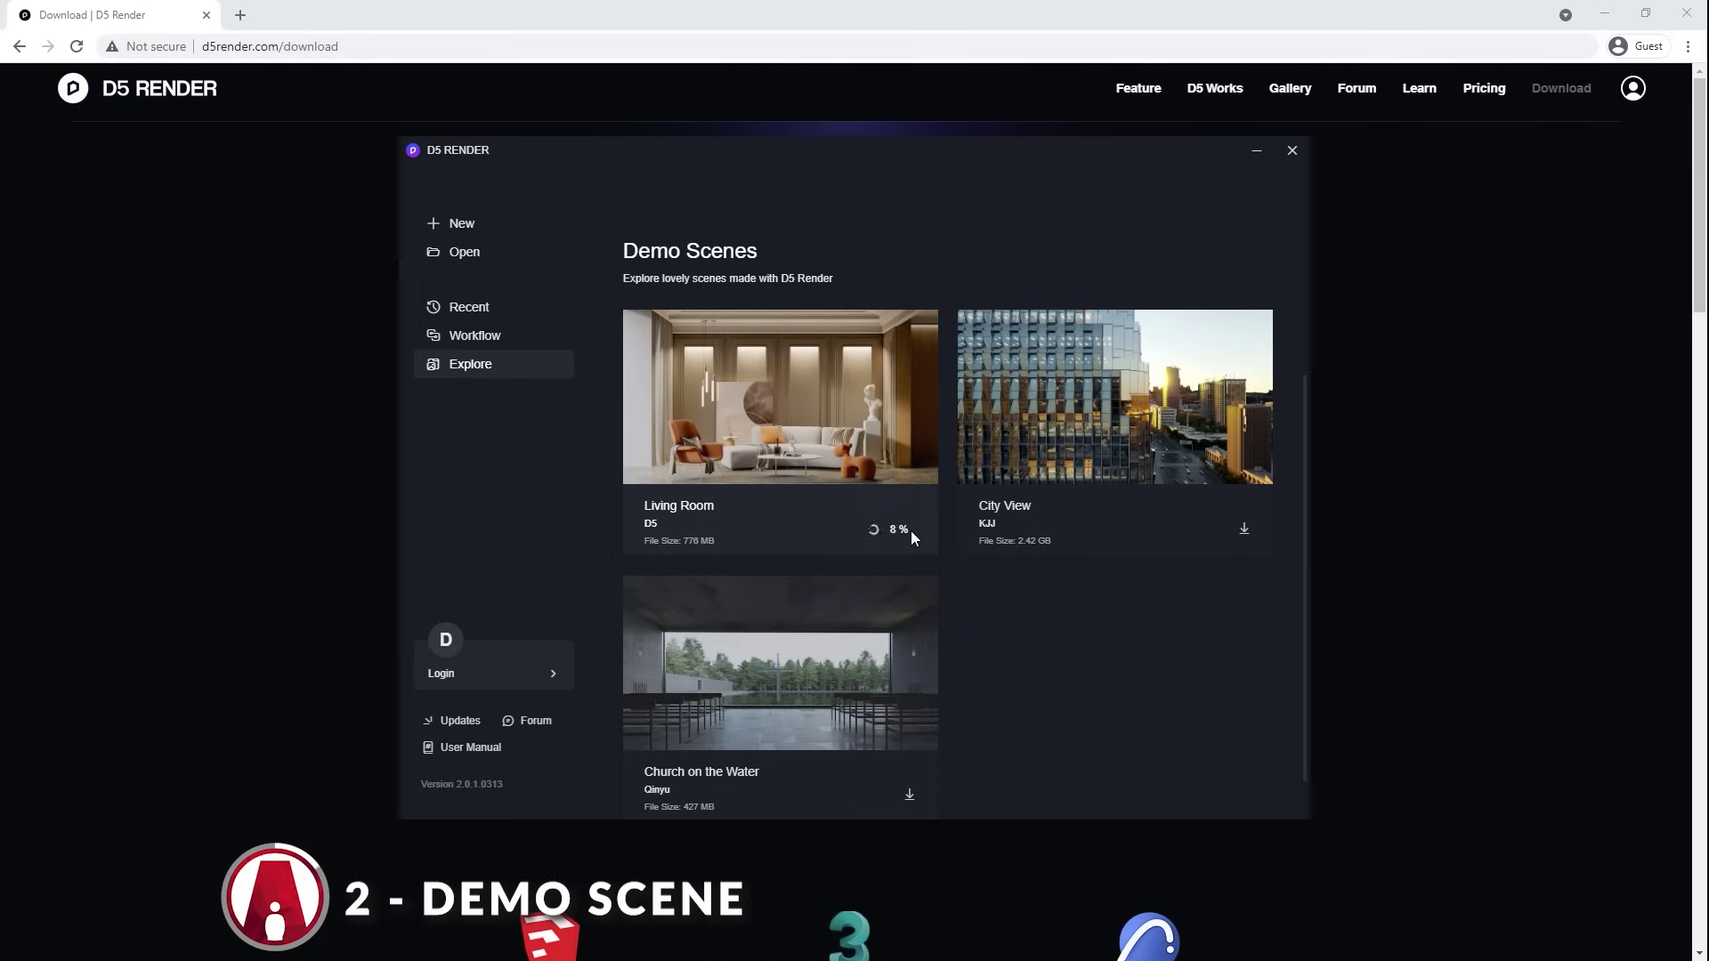
Download the City View and Church on the Water demos and open the Living Room demo.
left_click(1243, 529)
left_click(909, 795)
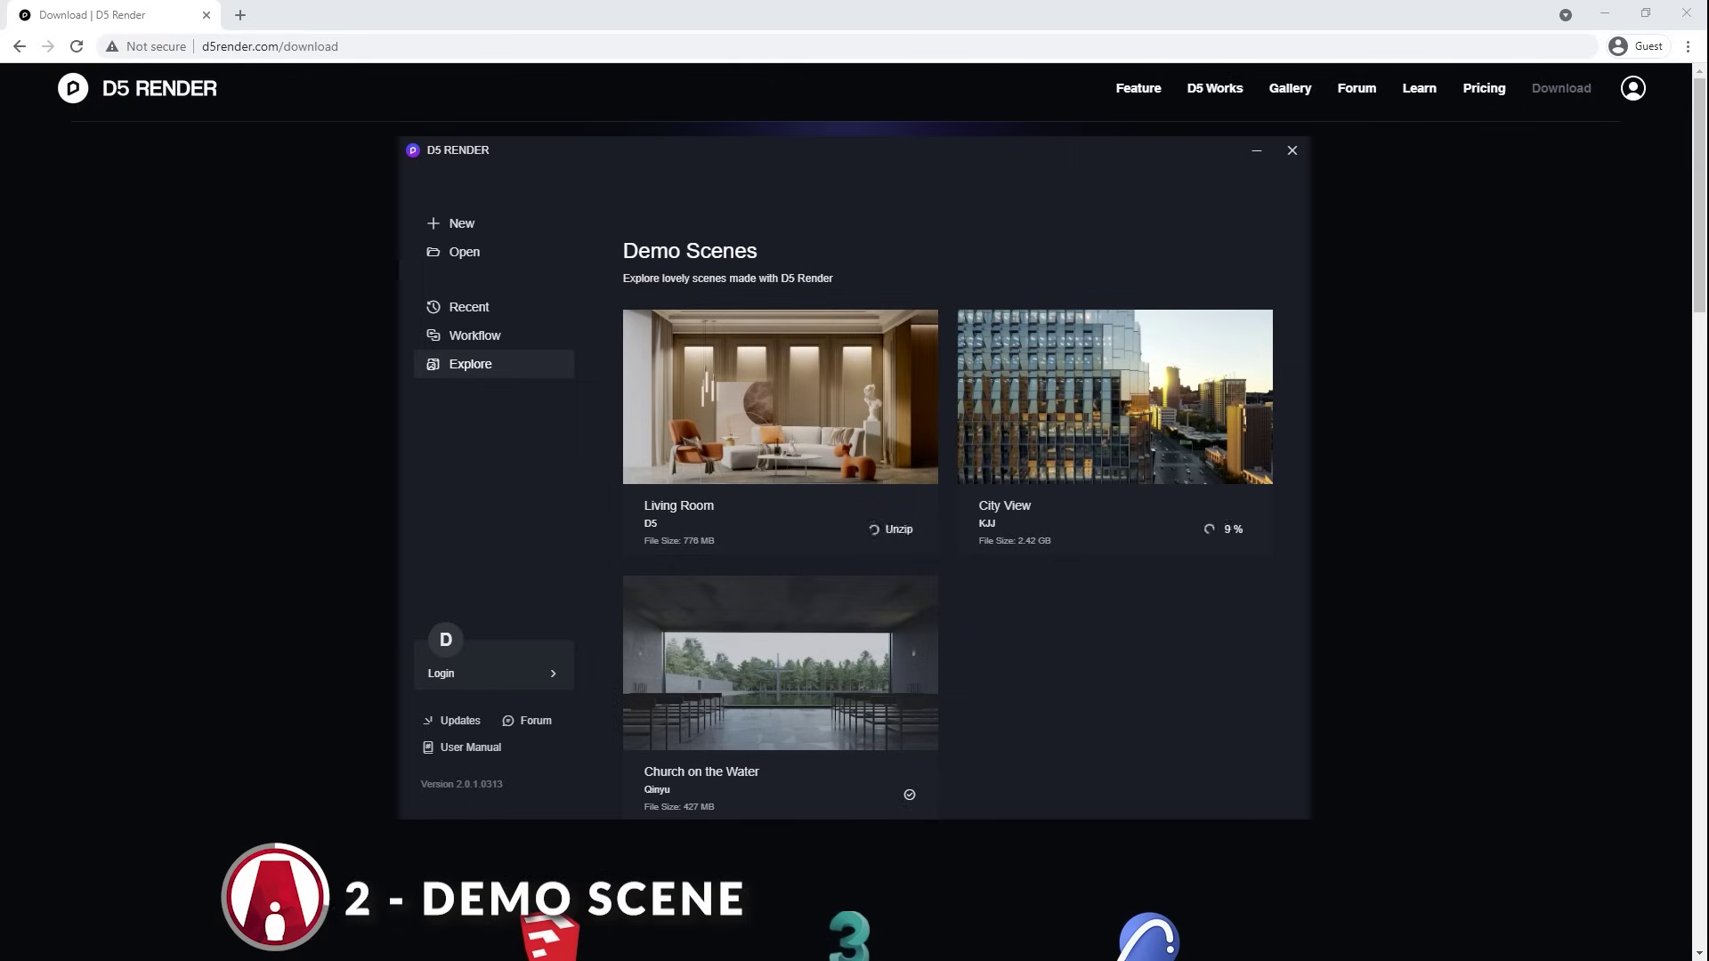
left_click(772, 474)
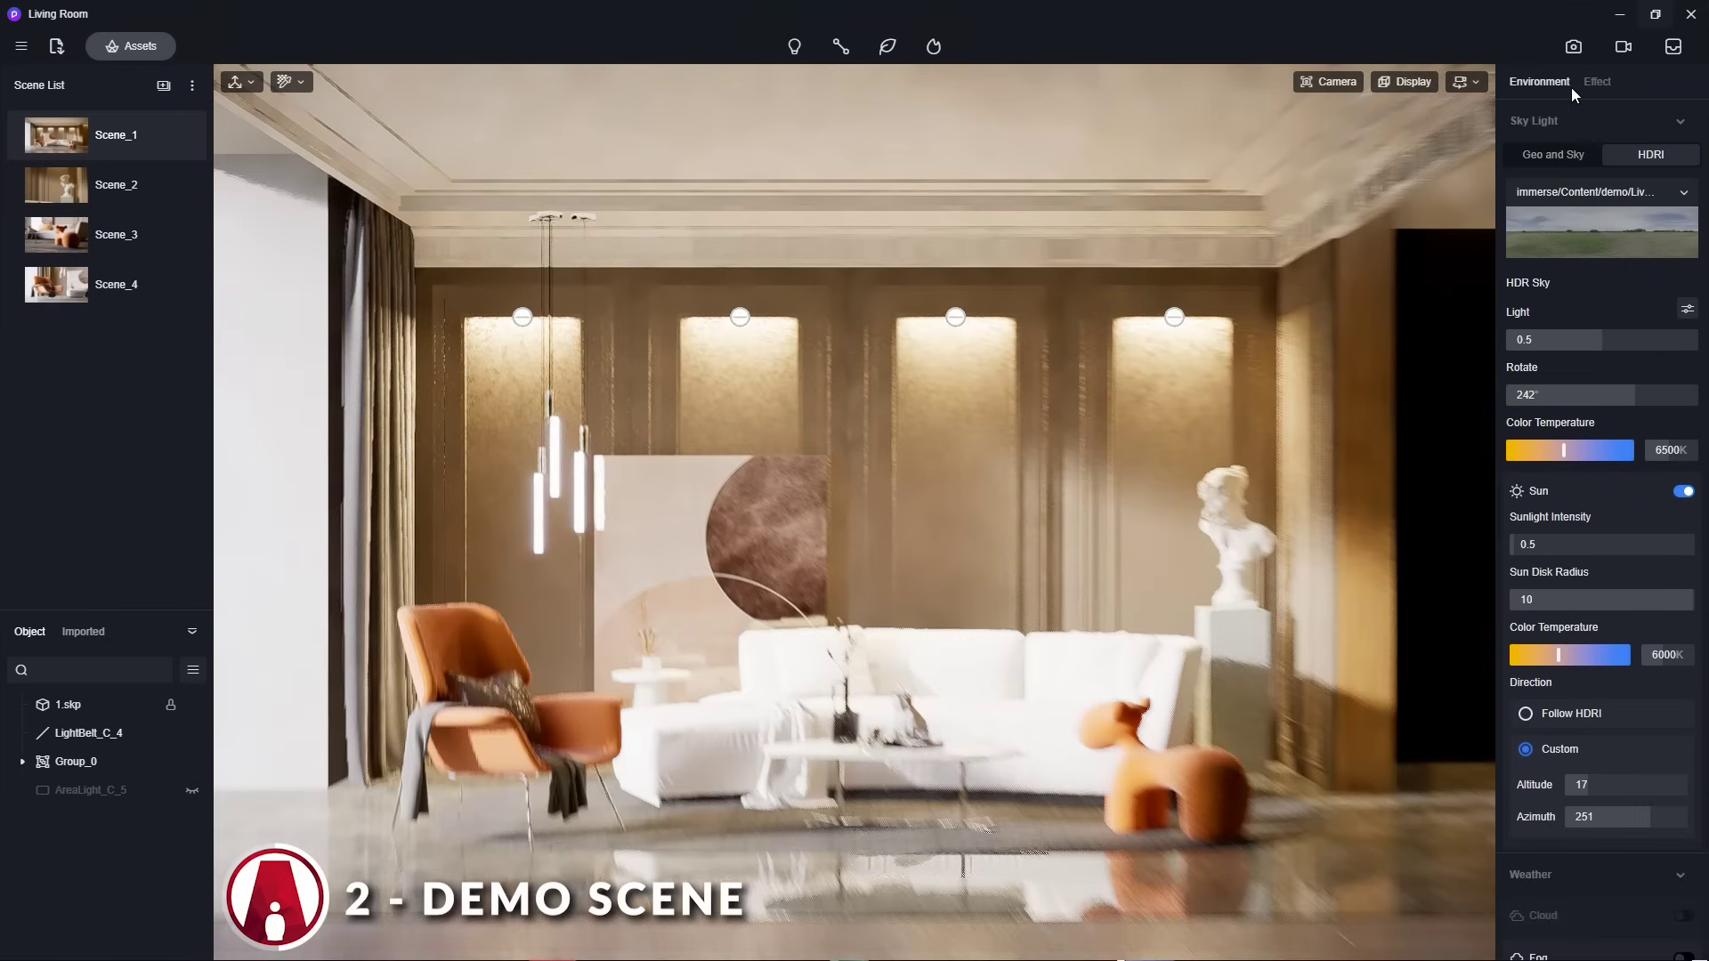
View Scene_2, Scene_3 and Scene_4, inspect LightBelt_C_4 and 1.skp, then return to Scene_1.
left_click(102, 185)
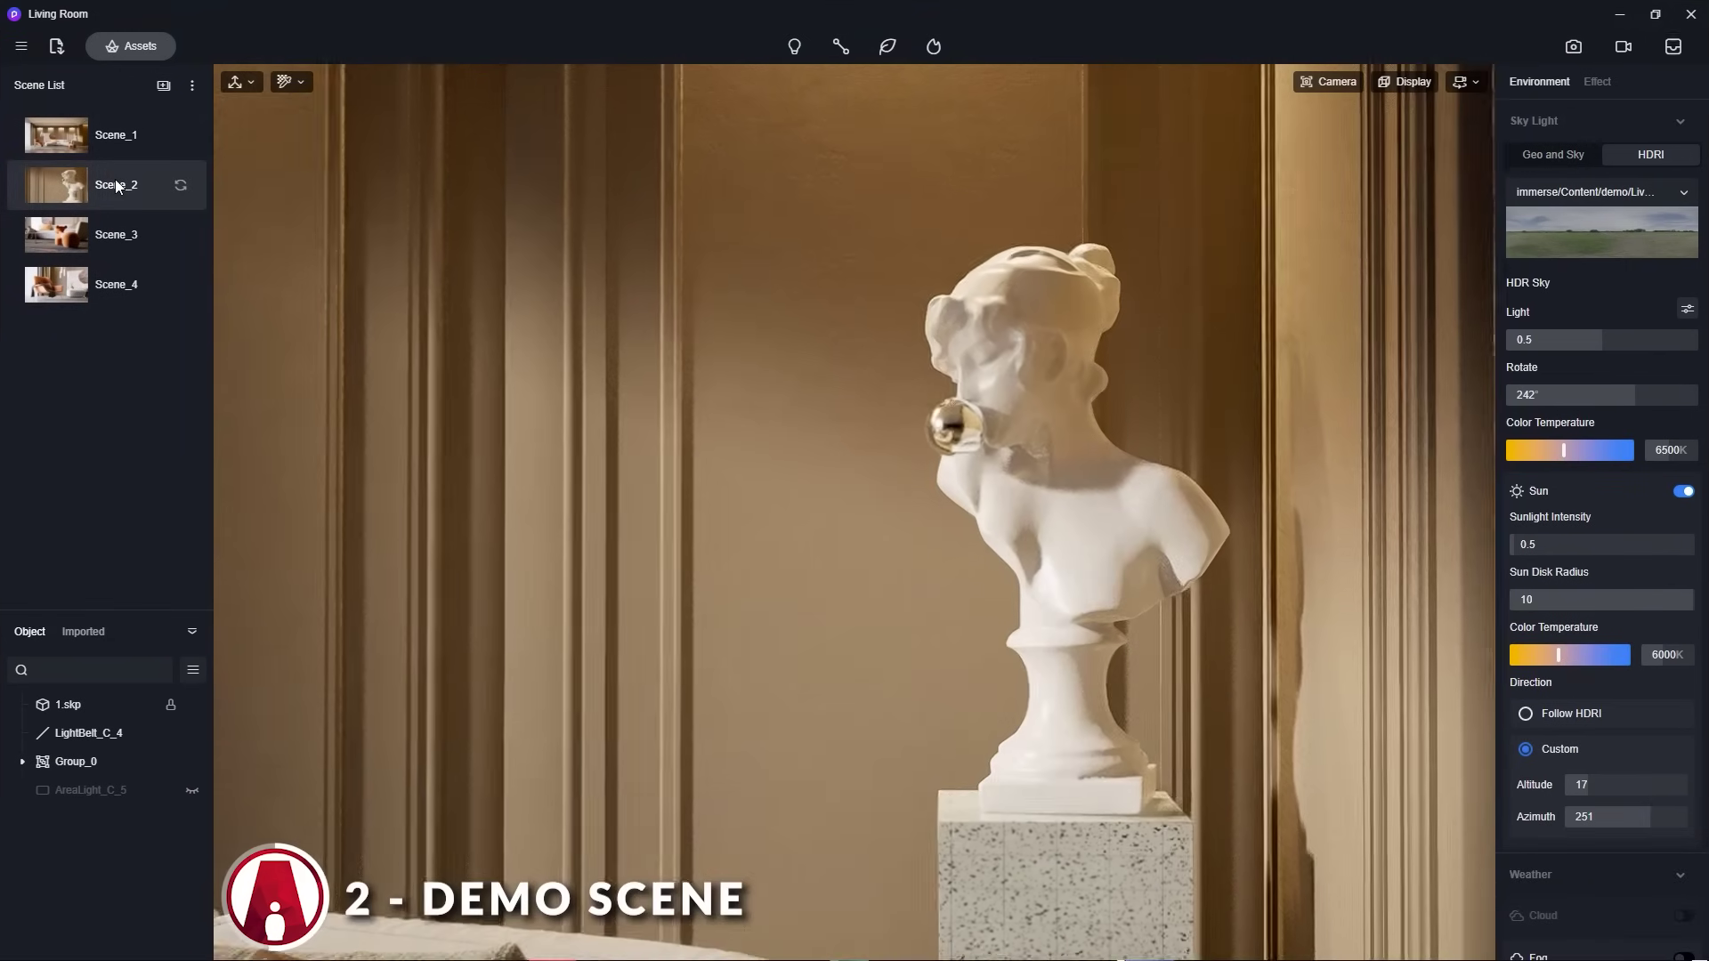
left_click(99, 235)
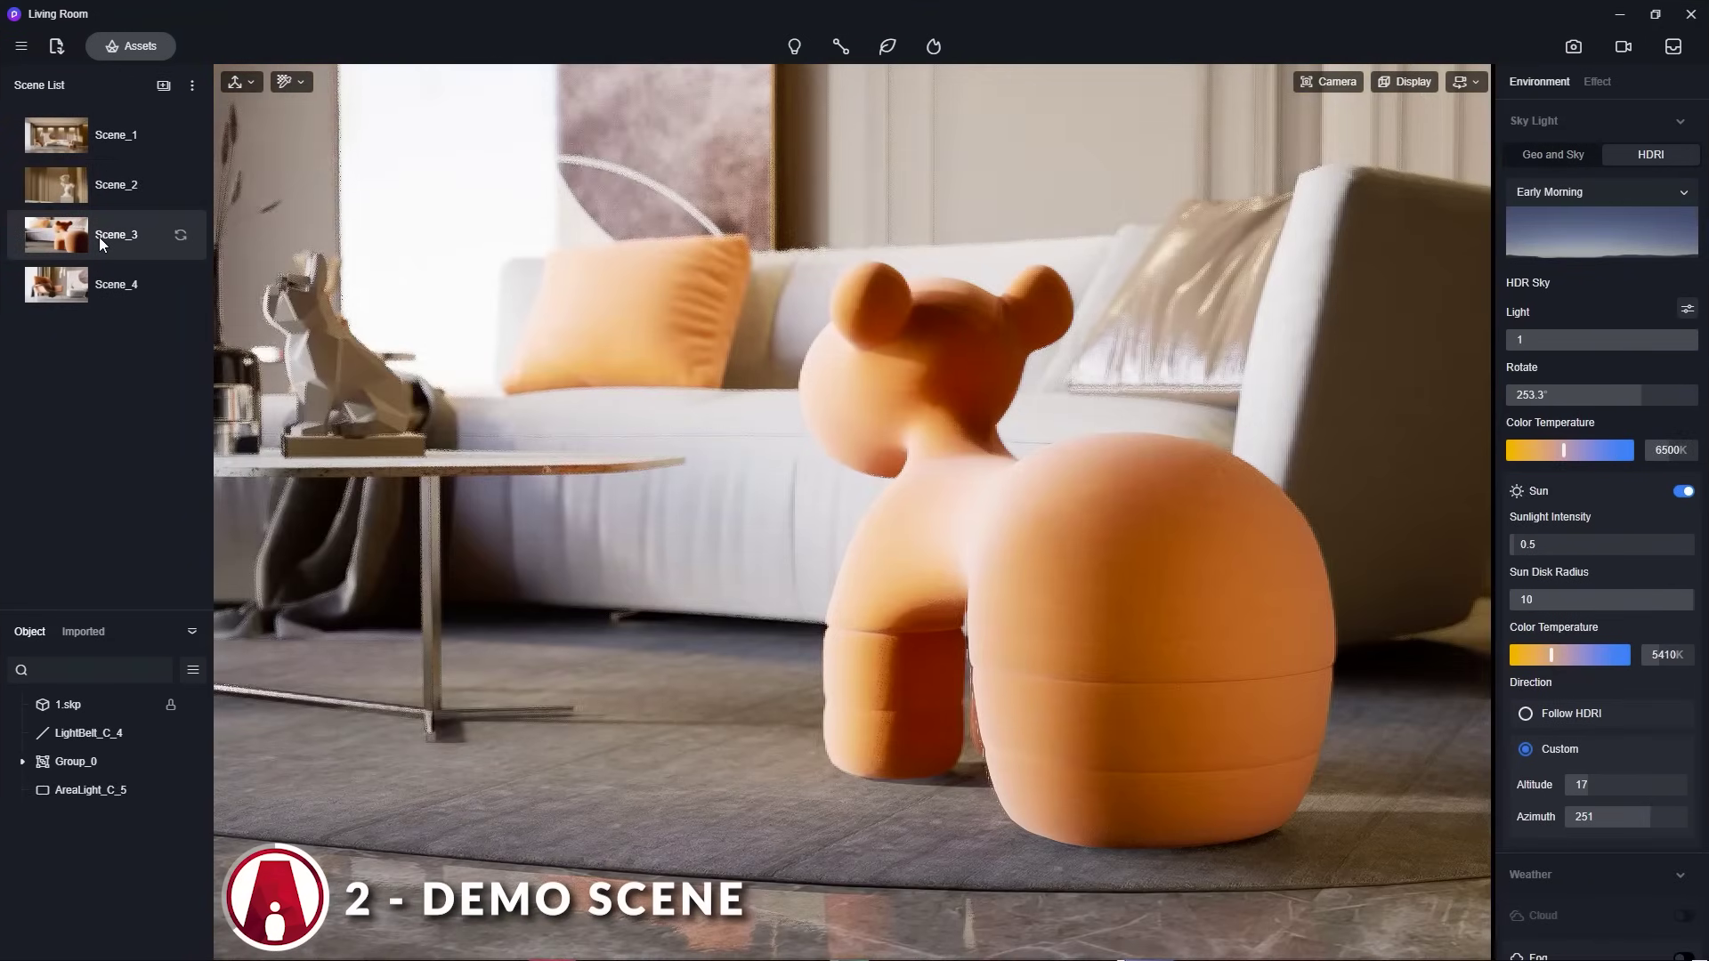
left_click(104, 281)
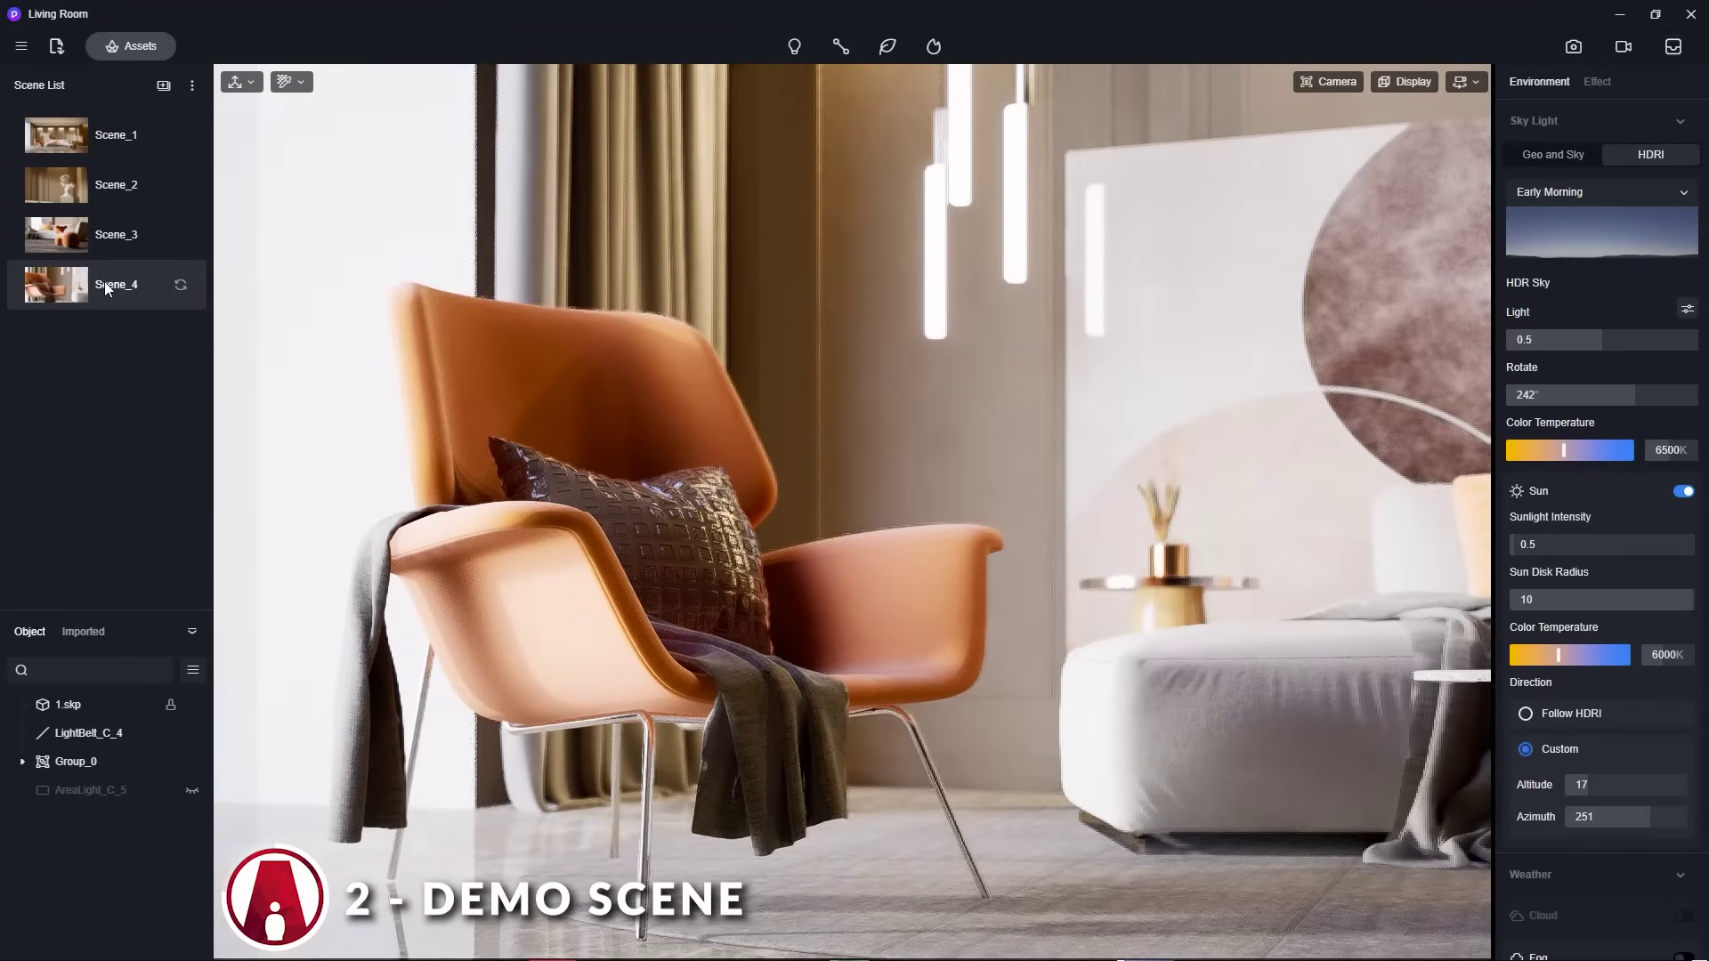
left_click(67, 734)
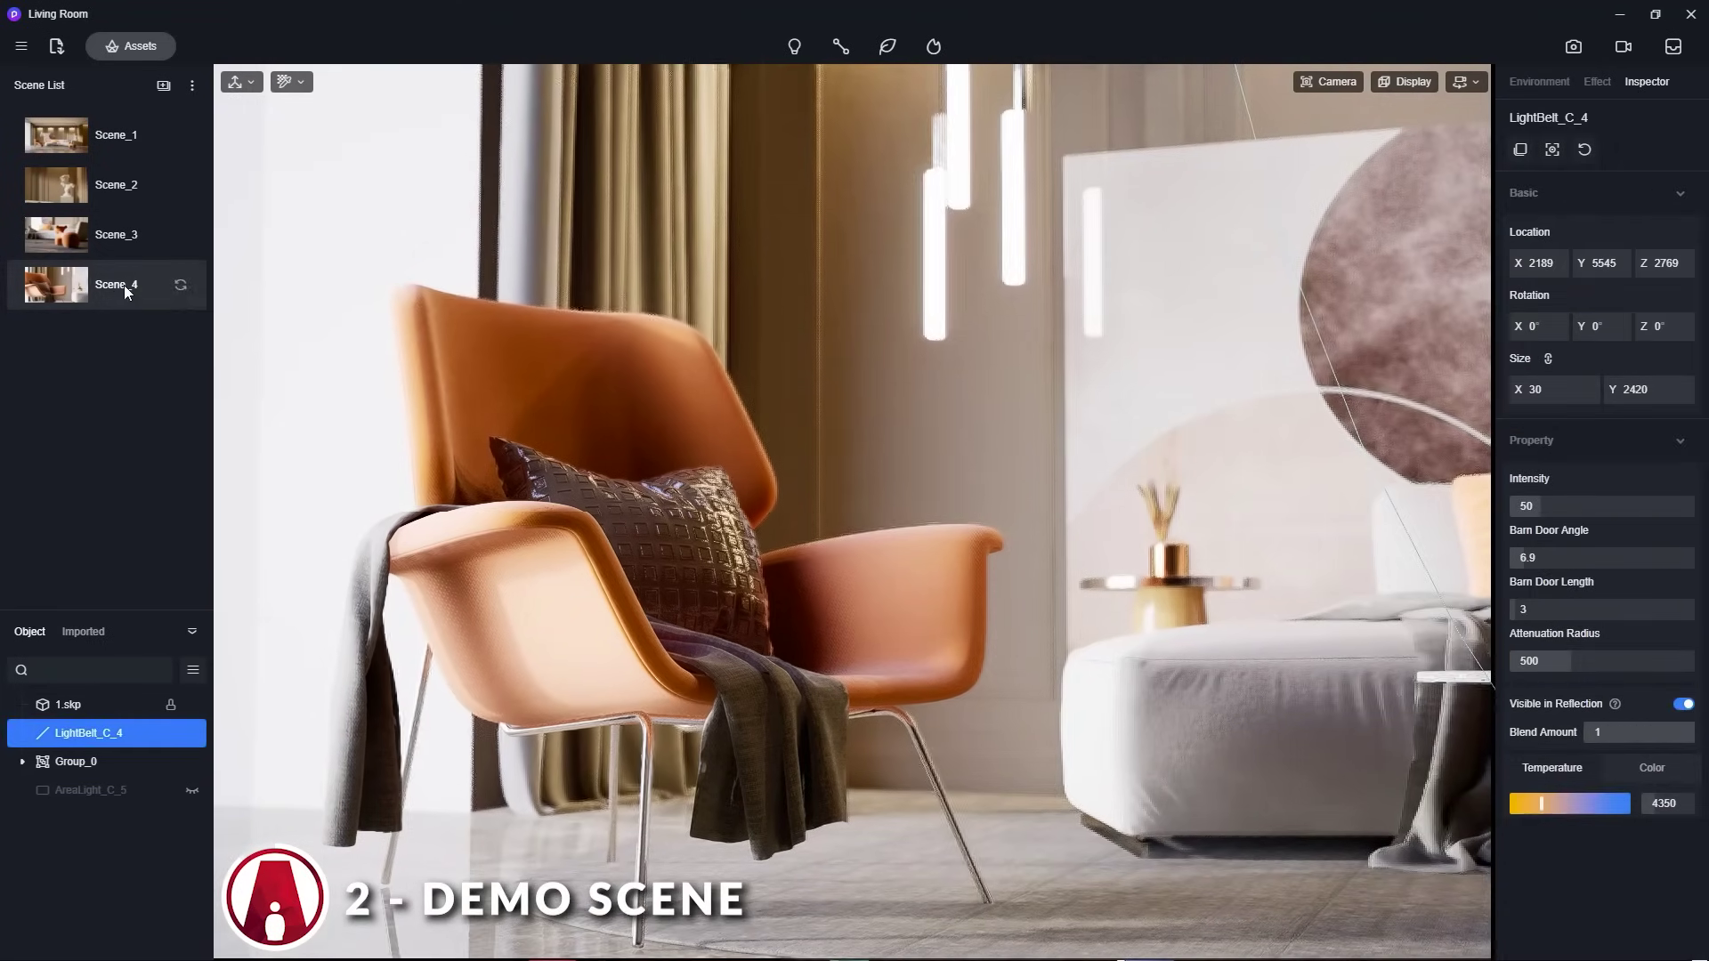
left_click(70, 704)
left_click(106, 135)
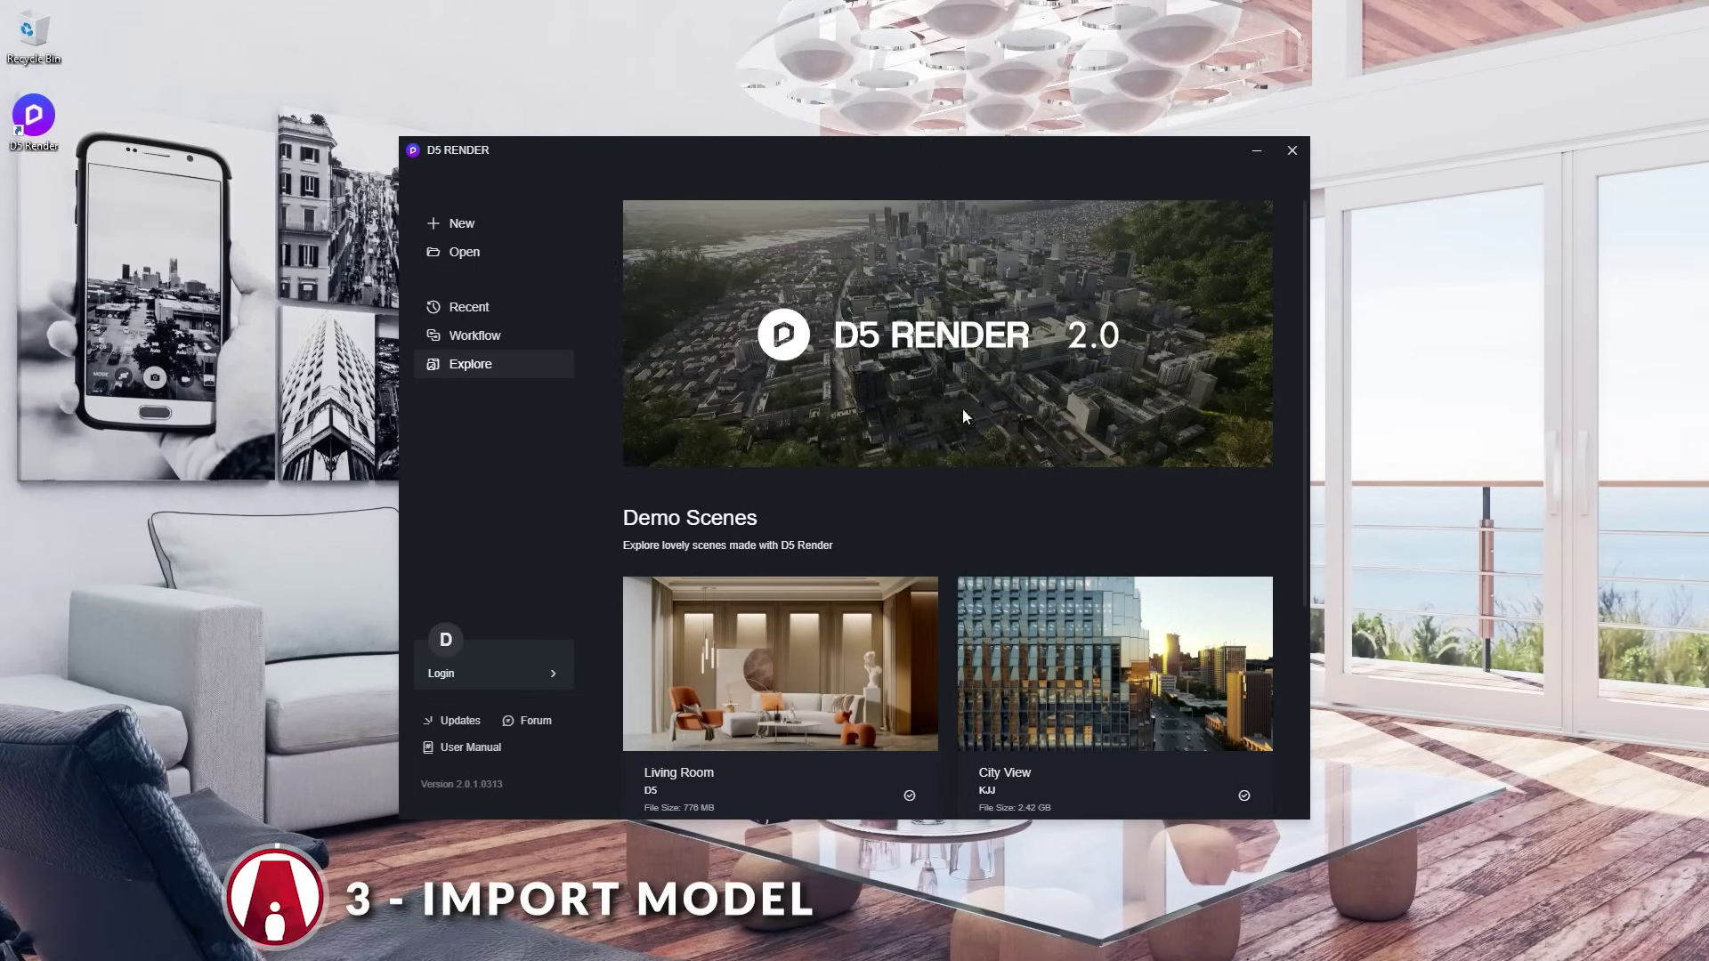
Create a new project and import Contemporary Living Room.skp through File > Import.
left_click(501, 231)
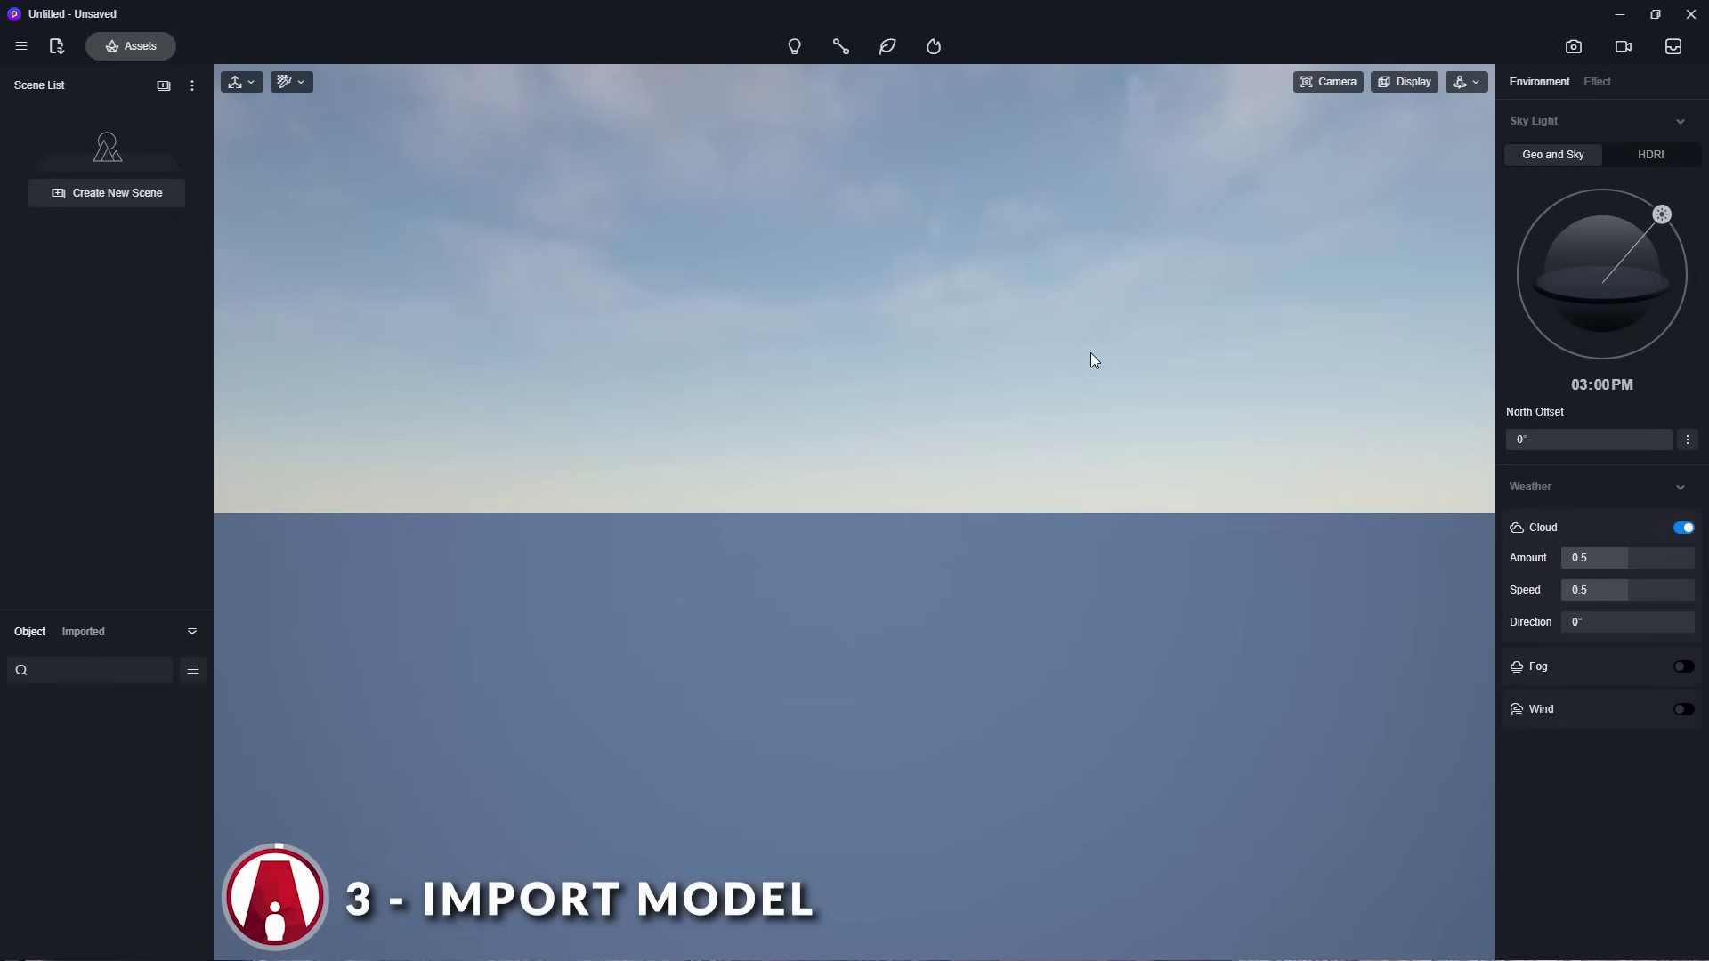
left_click(22, 46)
mouse_move(107, 85)
left_click(344, 162)
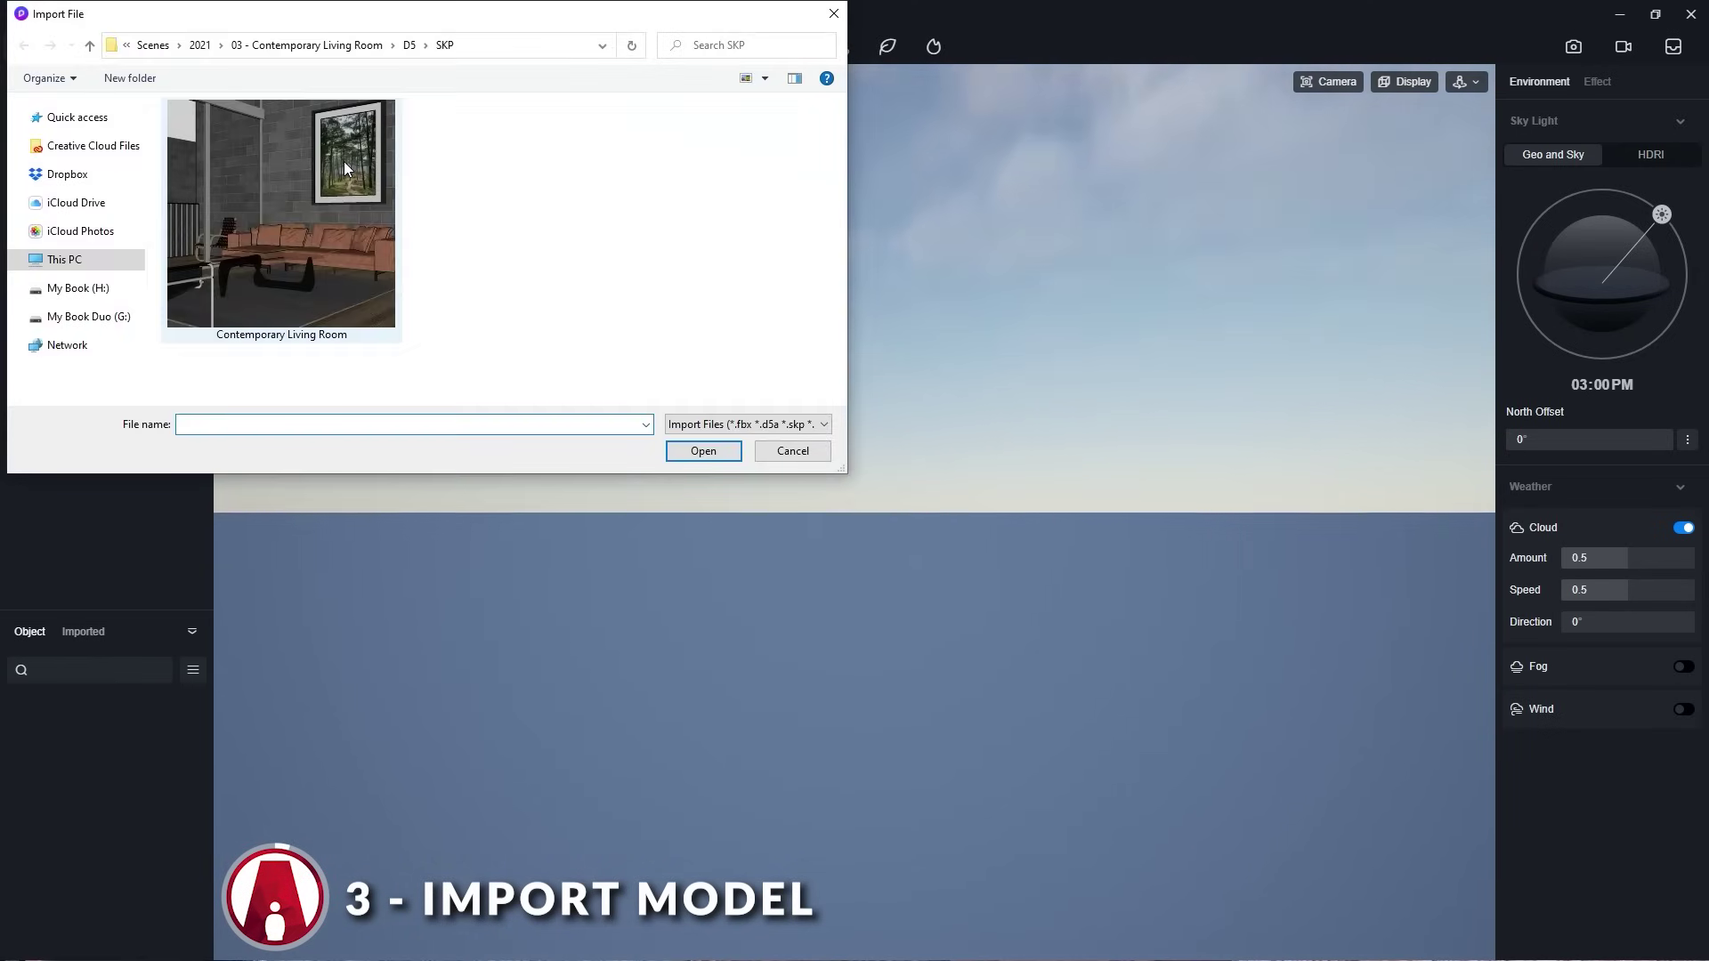
left_click(387, 249)
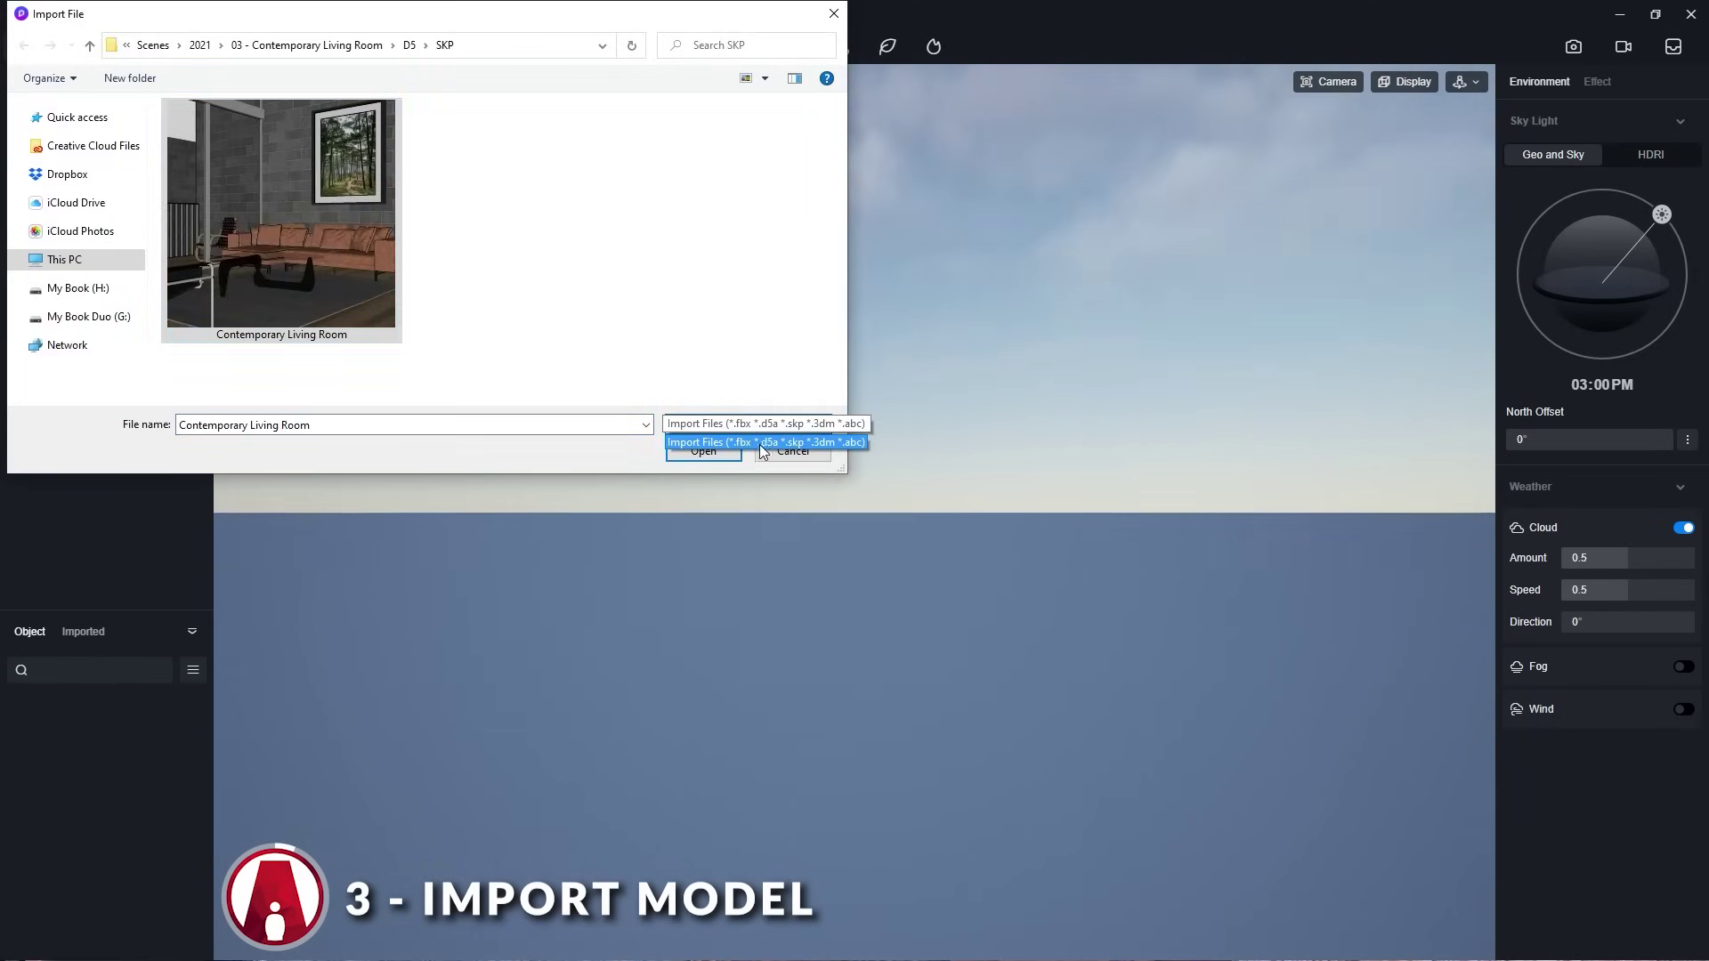
double_click(368, 223)
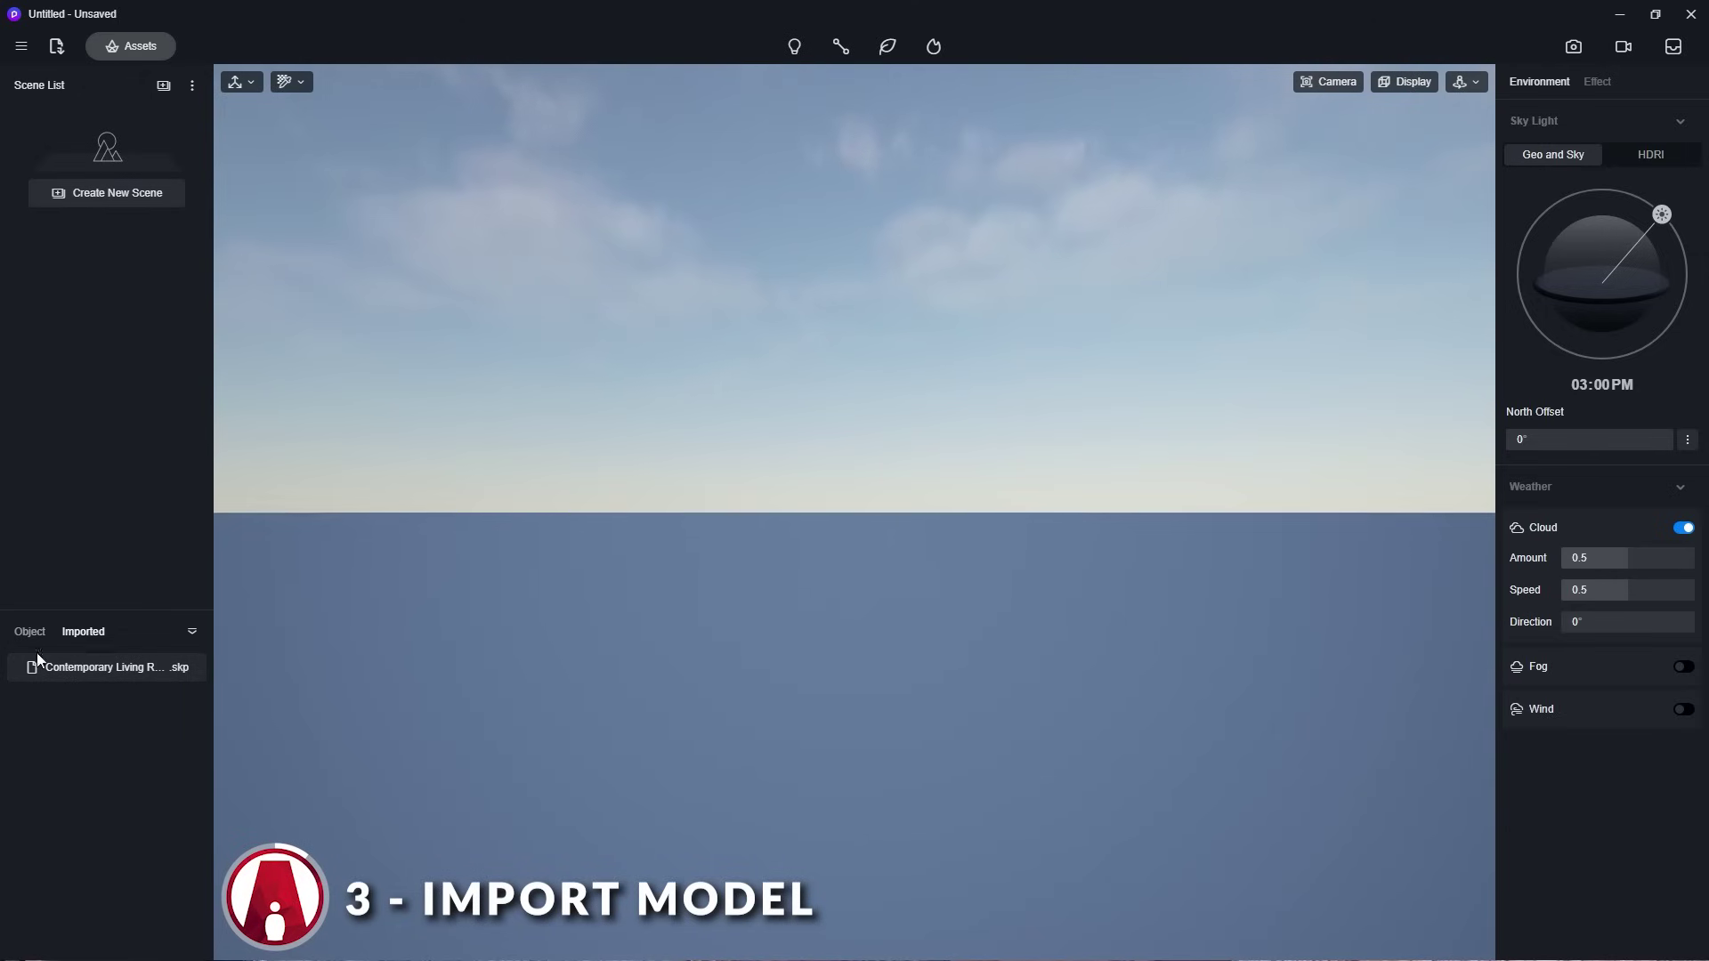
left_click(146, 668)
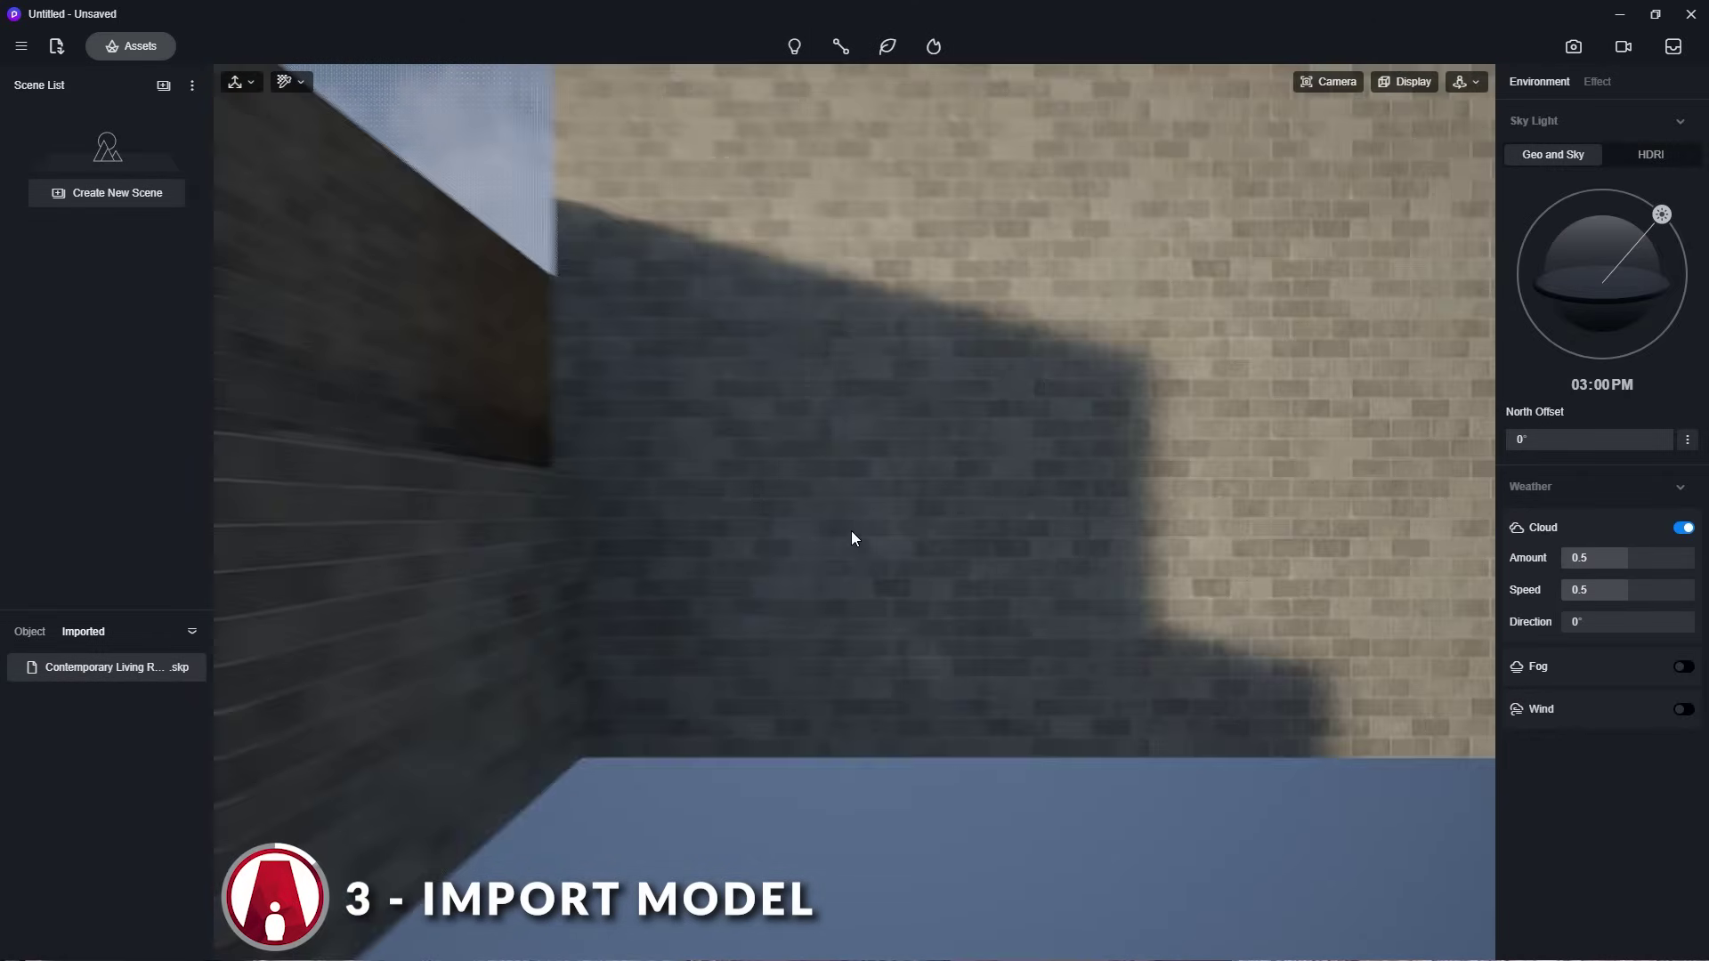
Inspect the imported living-room walls from several angles, nudging the model across the ground plane.
scroll(851, 531, "down", 10)
middle_click_drag(865, 527, 810, 592)
scroll(800, 553, "up", 5)
scroll(809, 551, "up", 8)
scroll(873, 590, "down", 4)
scroll(809, 593, "up", 2)
left_click(811, 593)
right_click_drag(810, 595, 699, 481)
mouse_move(726, 479)
left_mouse_down()
mouse_move(677, 486)
mouse_move(728, 494)
left_mouse_up()
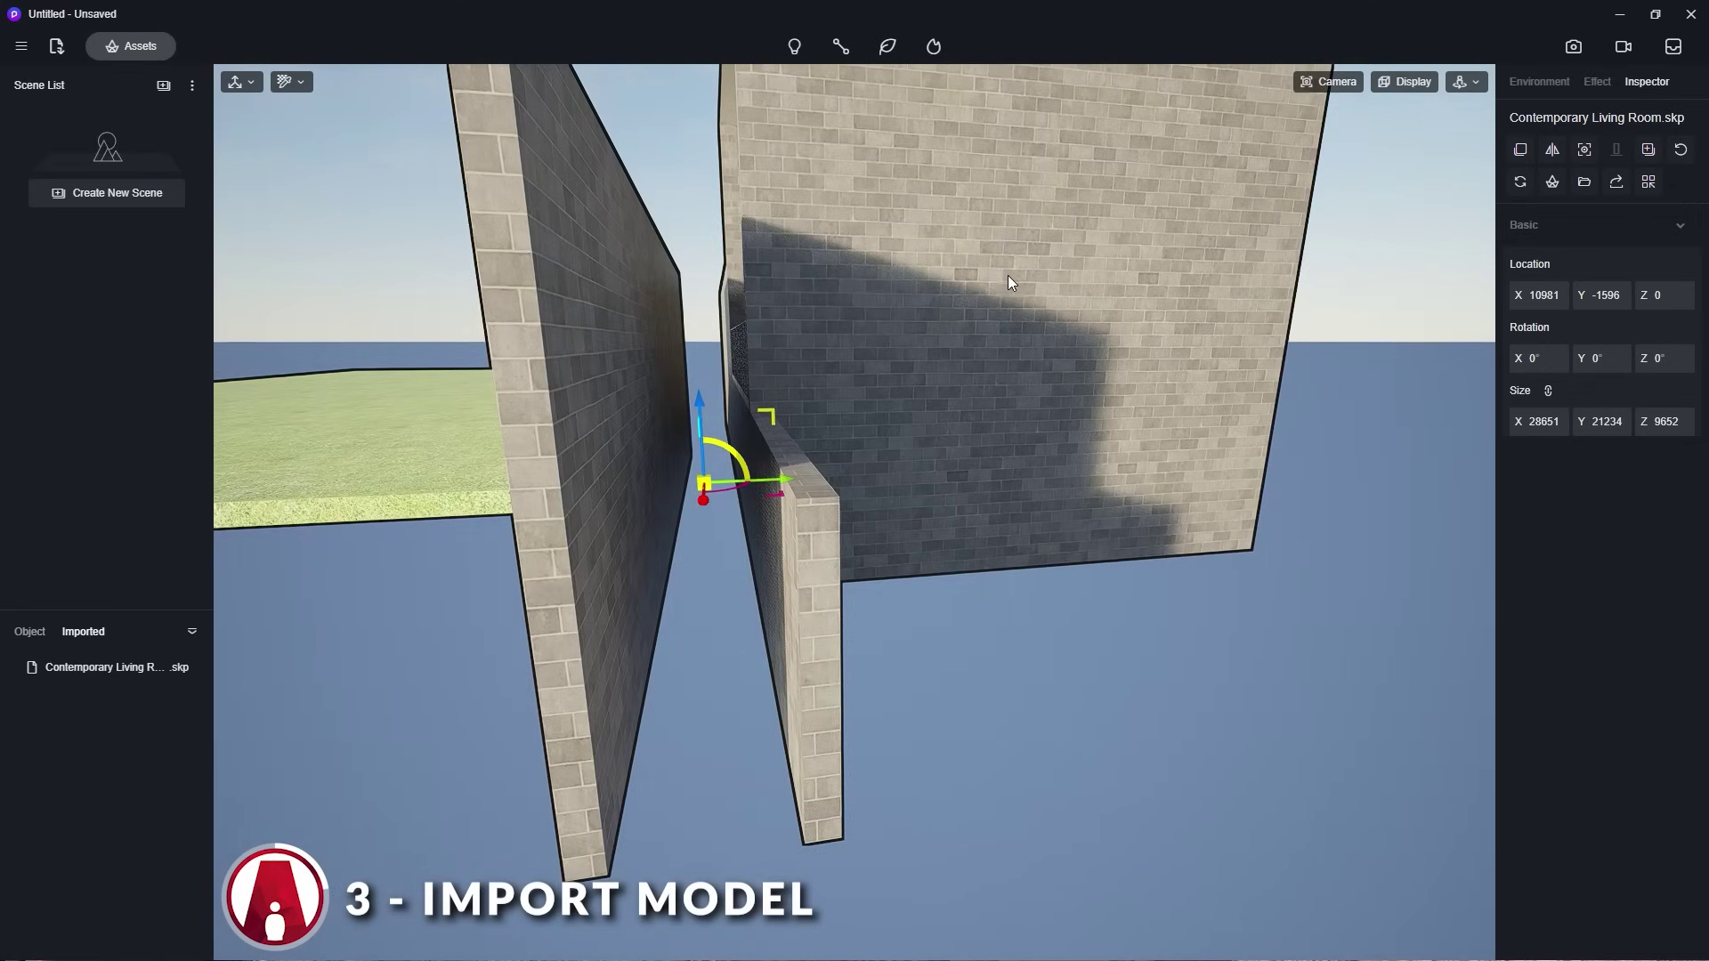
right_click_drag(1011, 276, 957, 233)
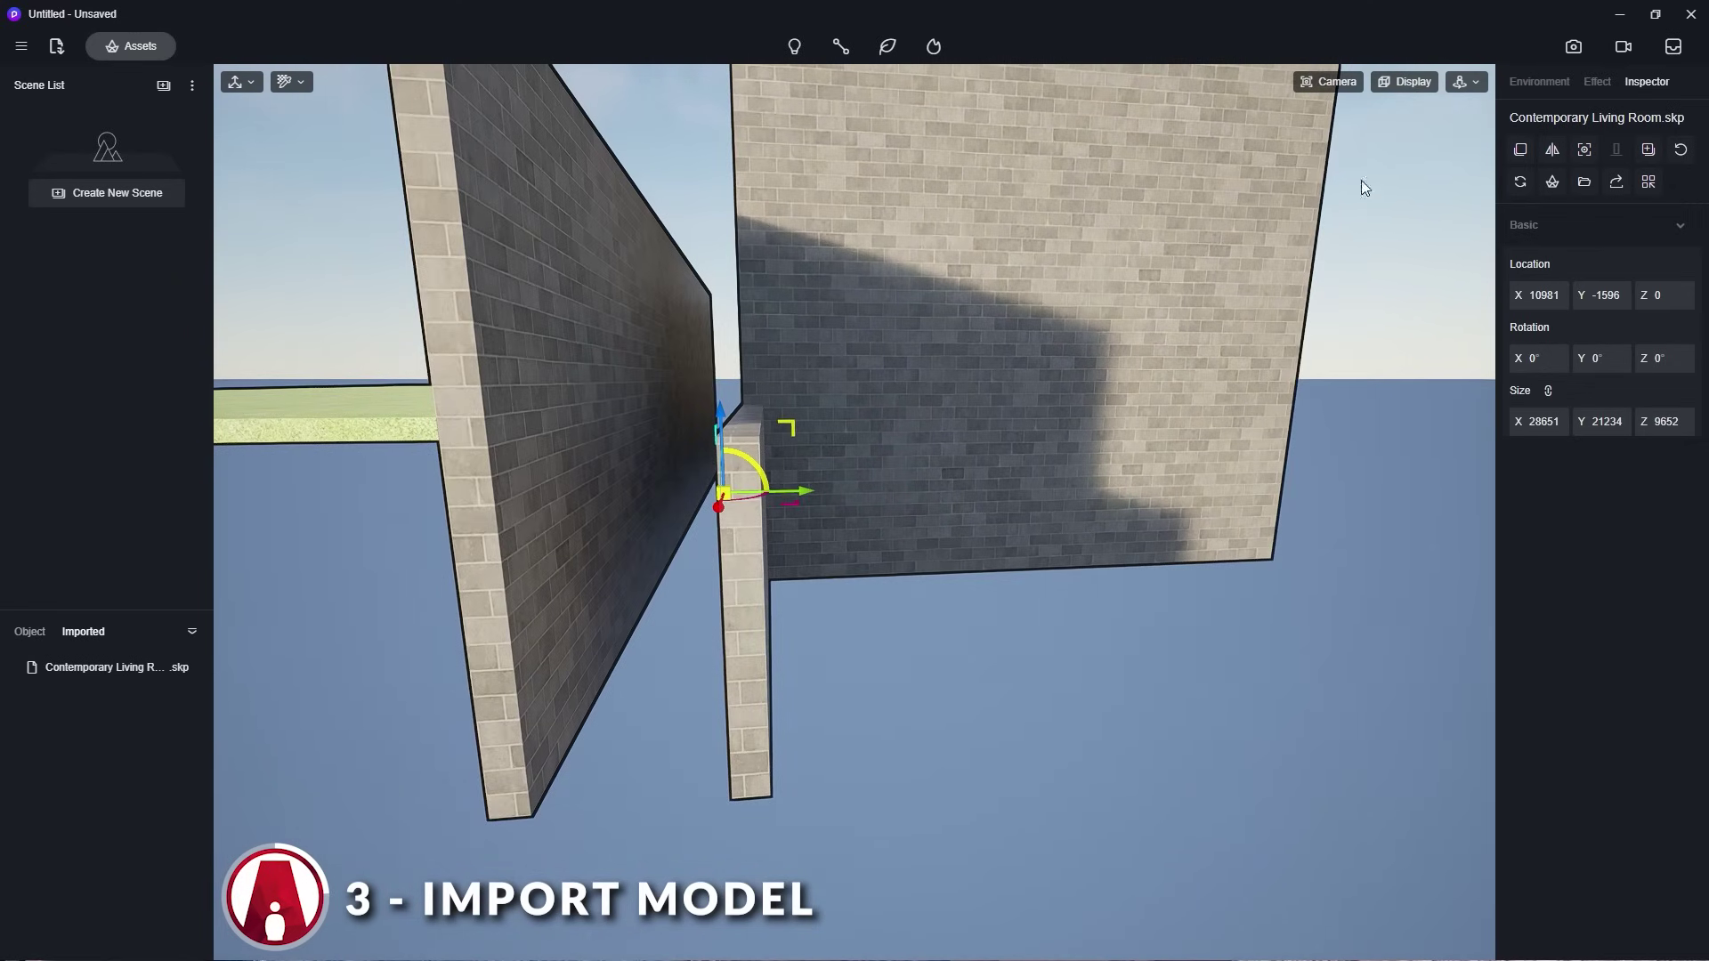
Switch navigation to fly mode and fly through the room past the desk, sofa and armchair.
left_click(1467, 82)
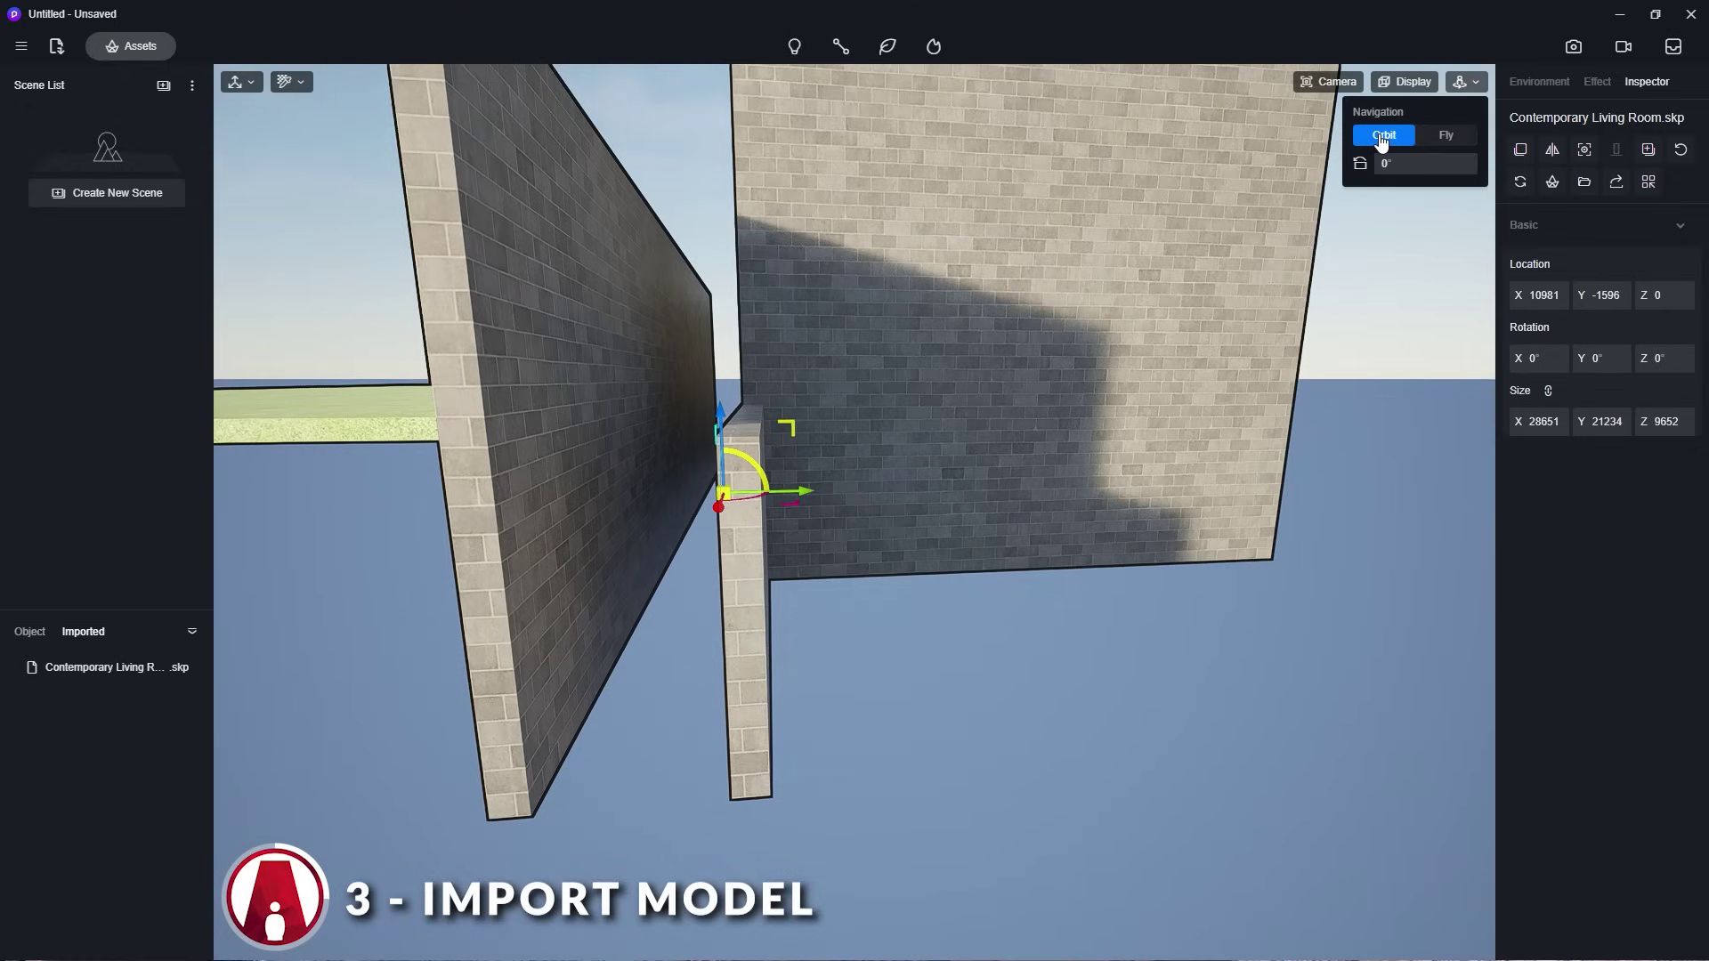
left_click(1443, 135)
right_click_drag(1100, 400, 1156, 250)
key("w")
key("s")
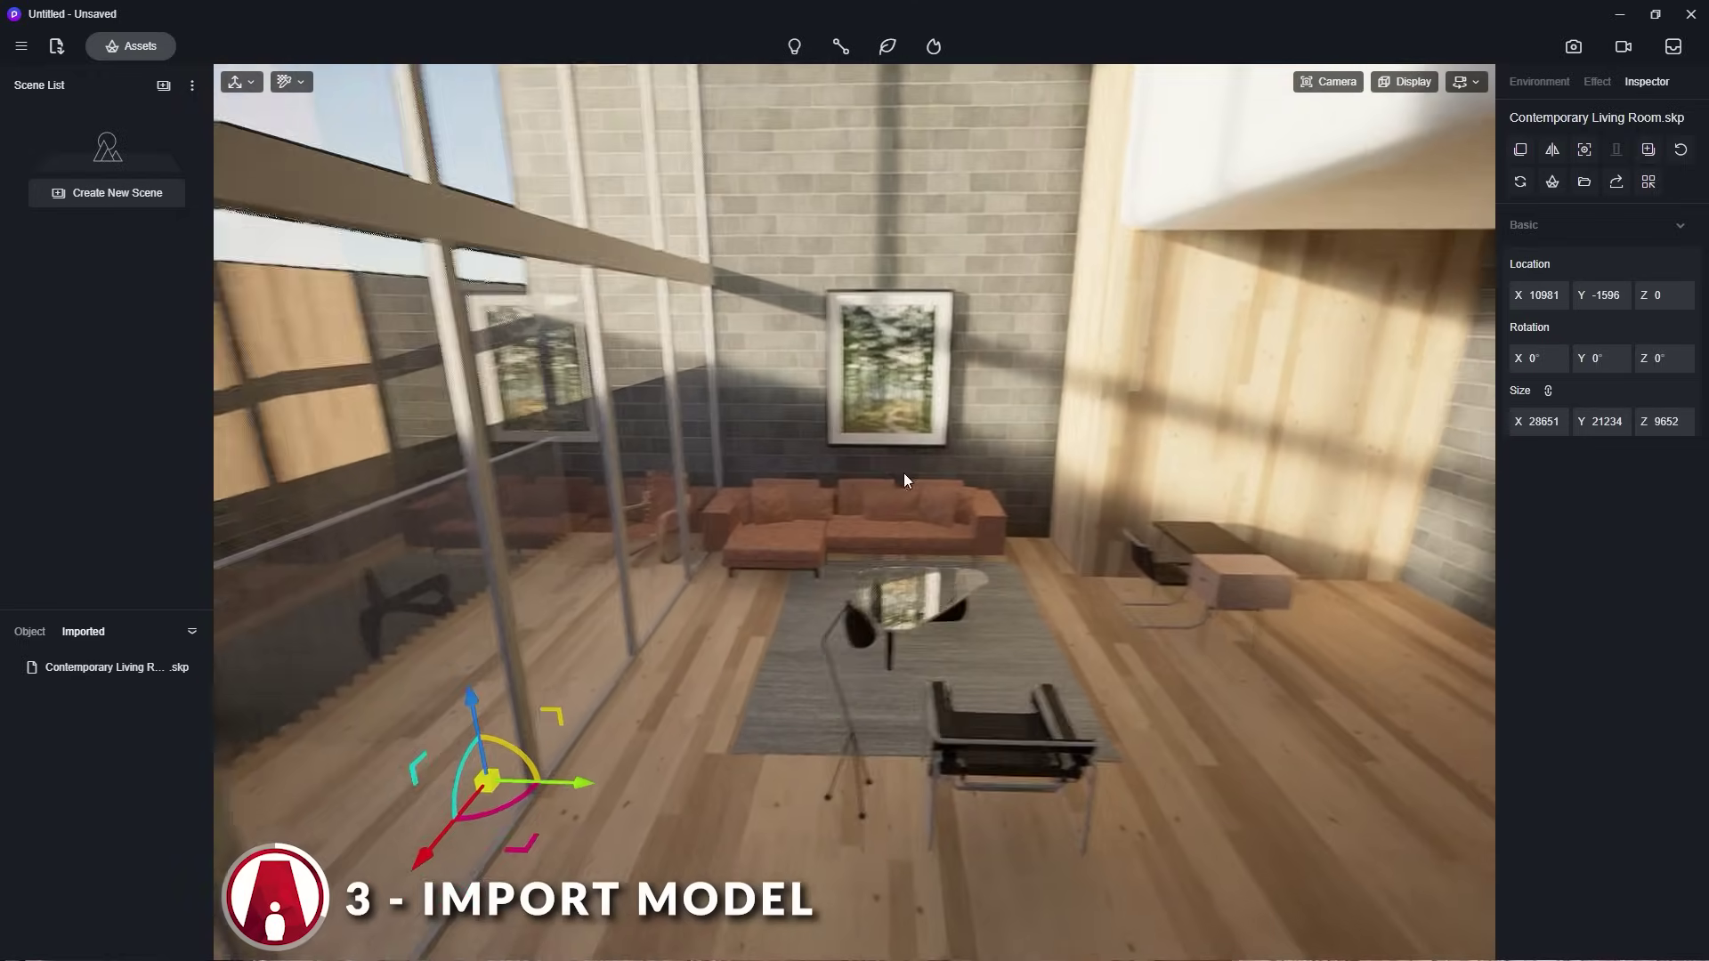
key("w")
right_click_drag(904, 473, 451, 361)
key("d")
key("a")
key("s")
key("s")
key("a")
key("d")
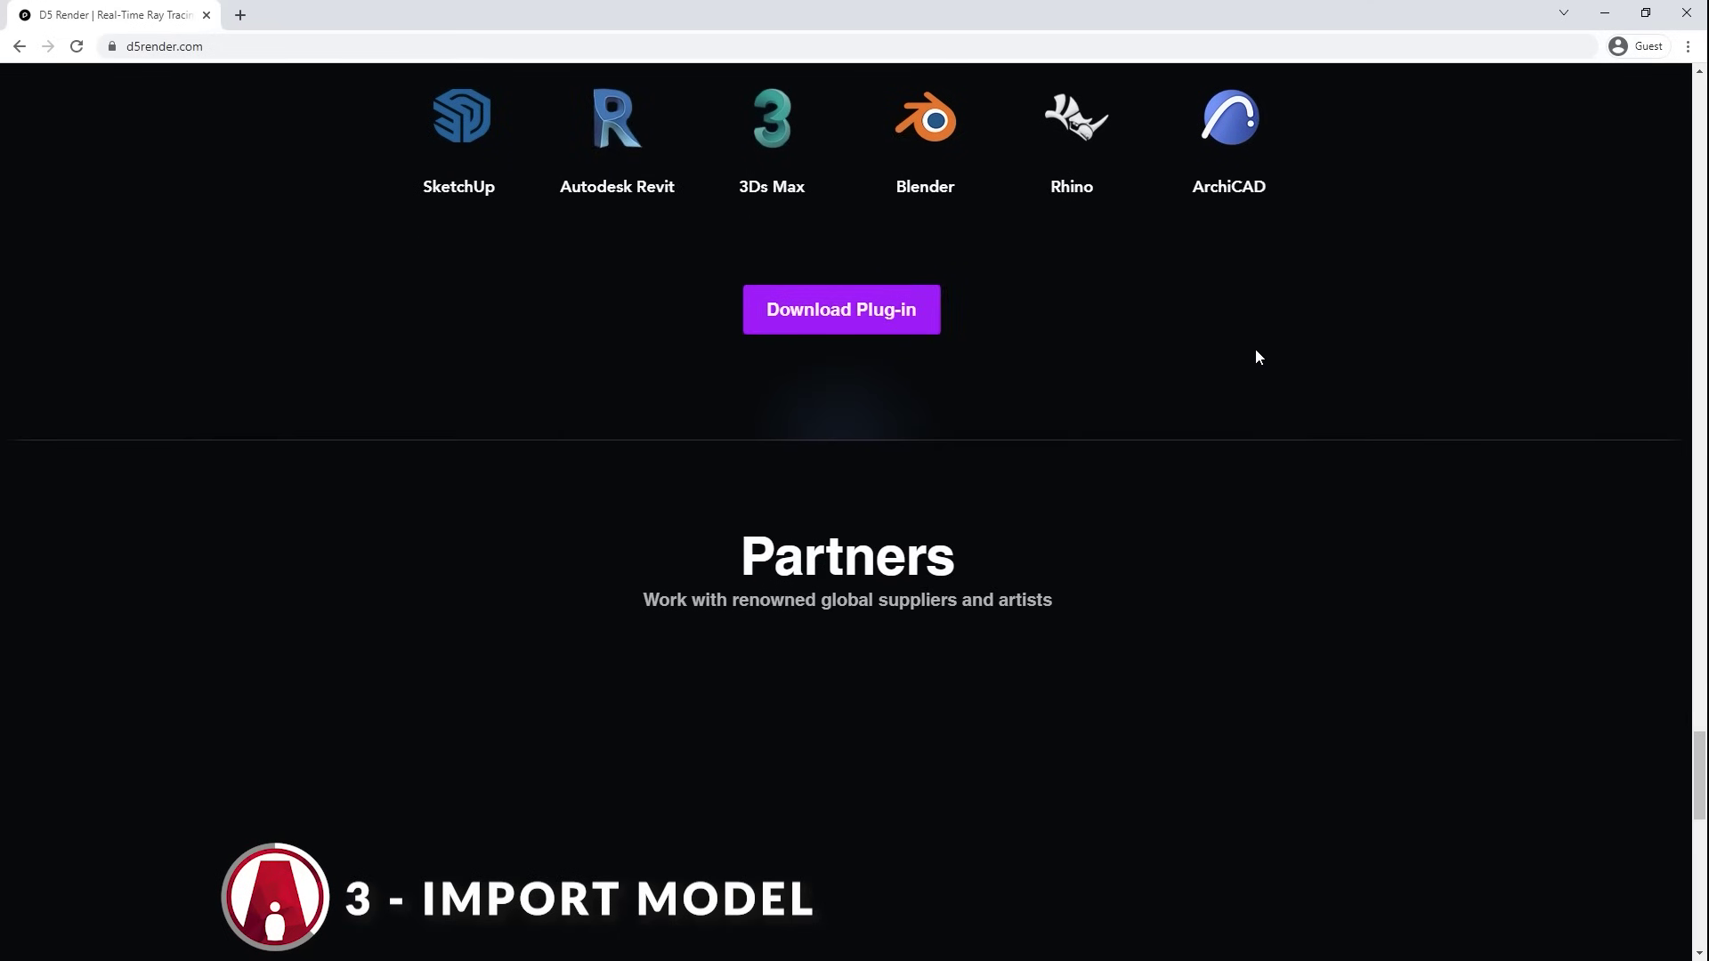
Download the D5 Converter for SketchUp from d5render.com and show the zip in its folder.
scroll(1255, 349, "up", 3)
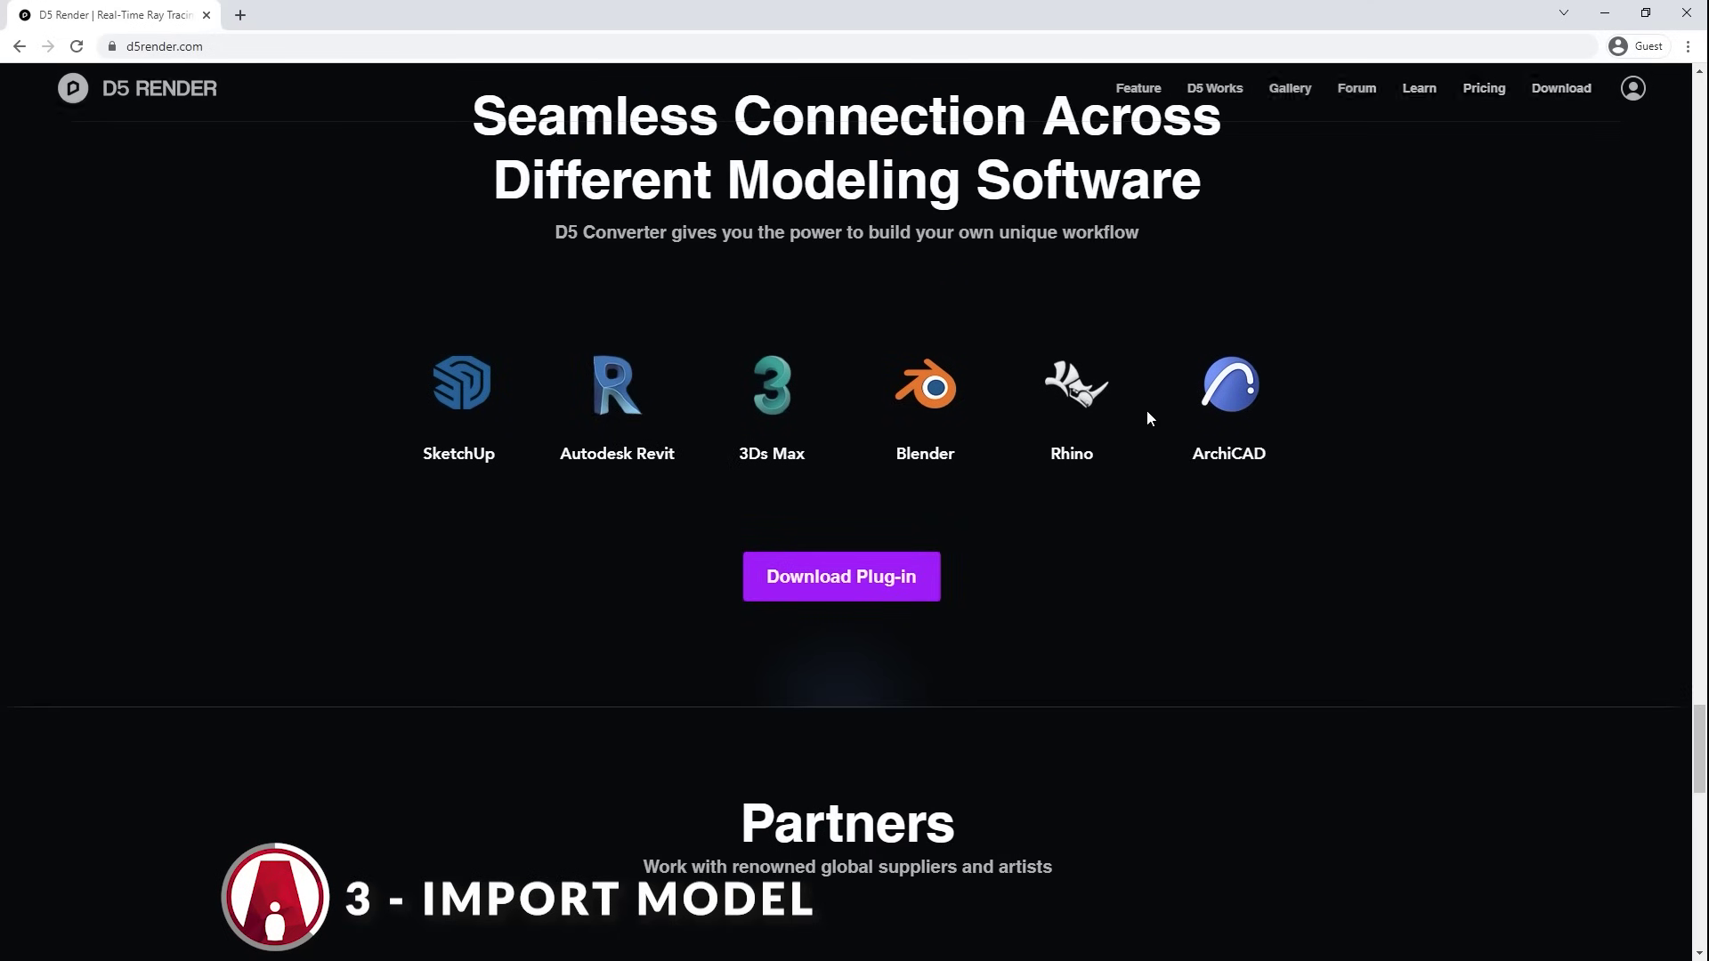
left_click(804, 601)
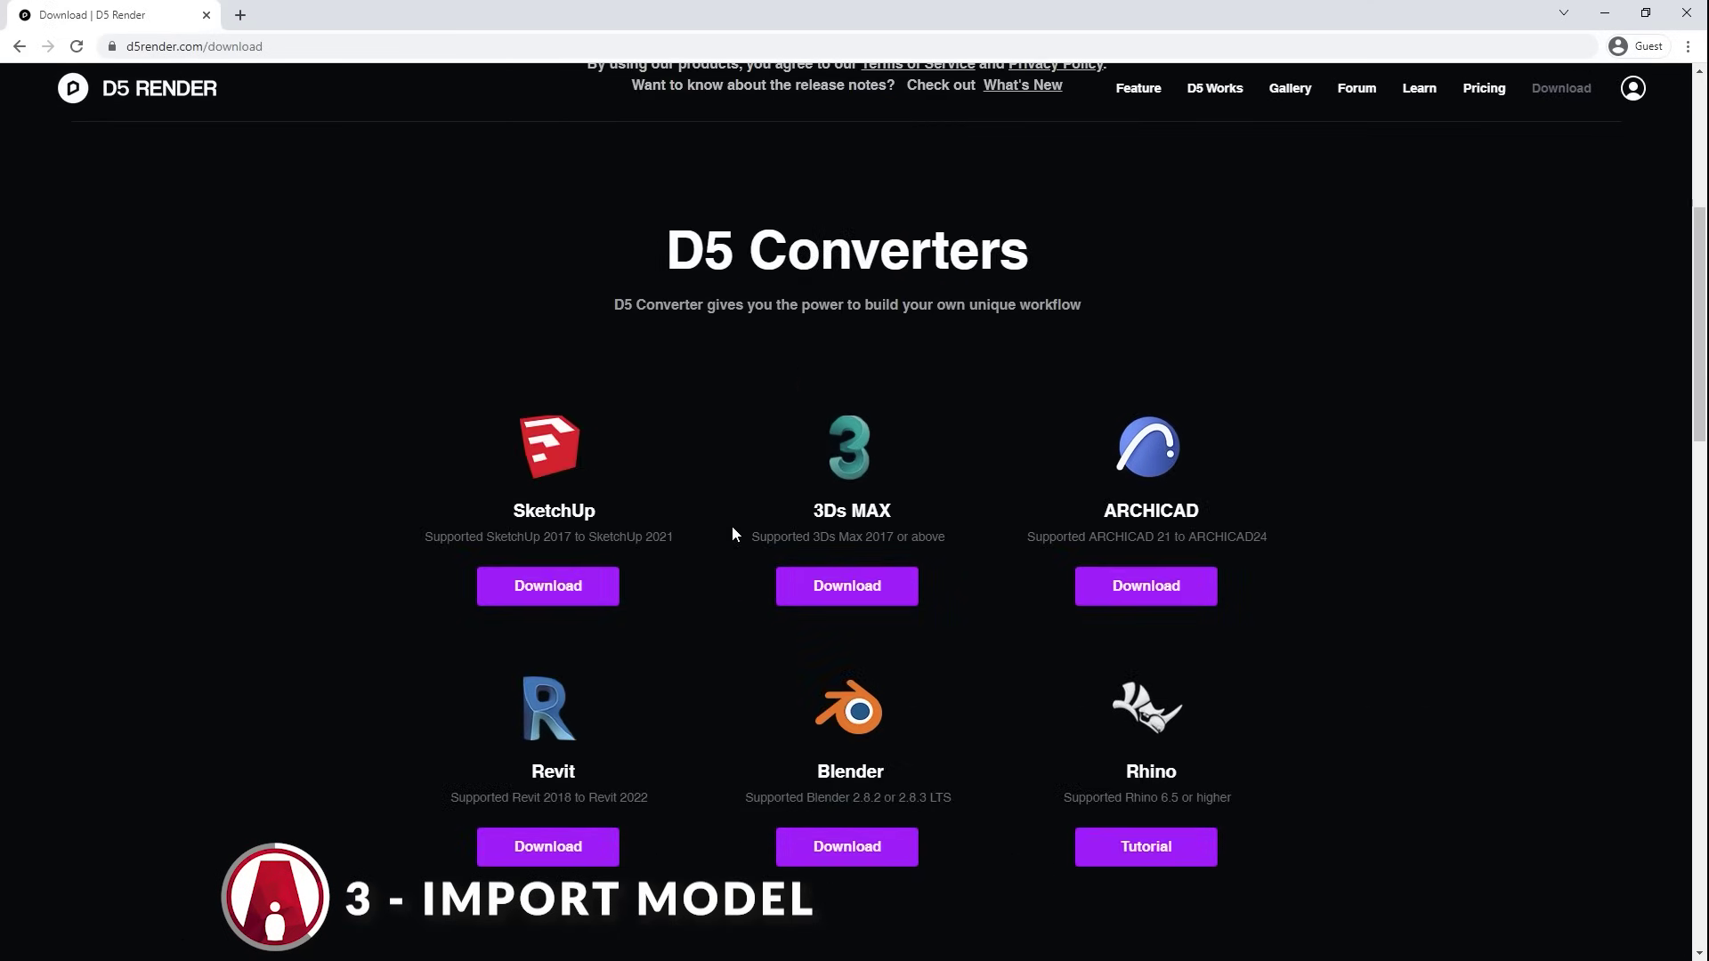
left_click(571, 585)
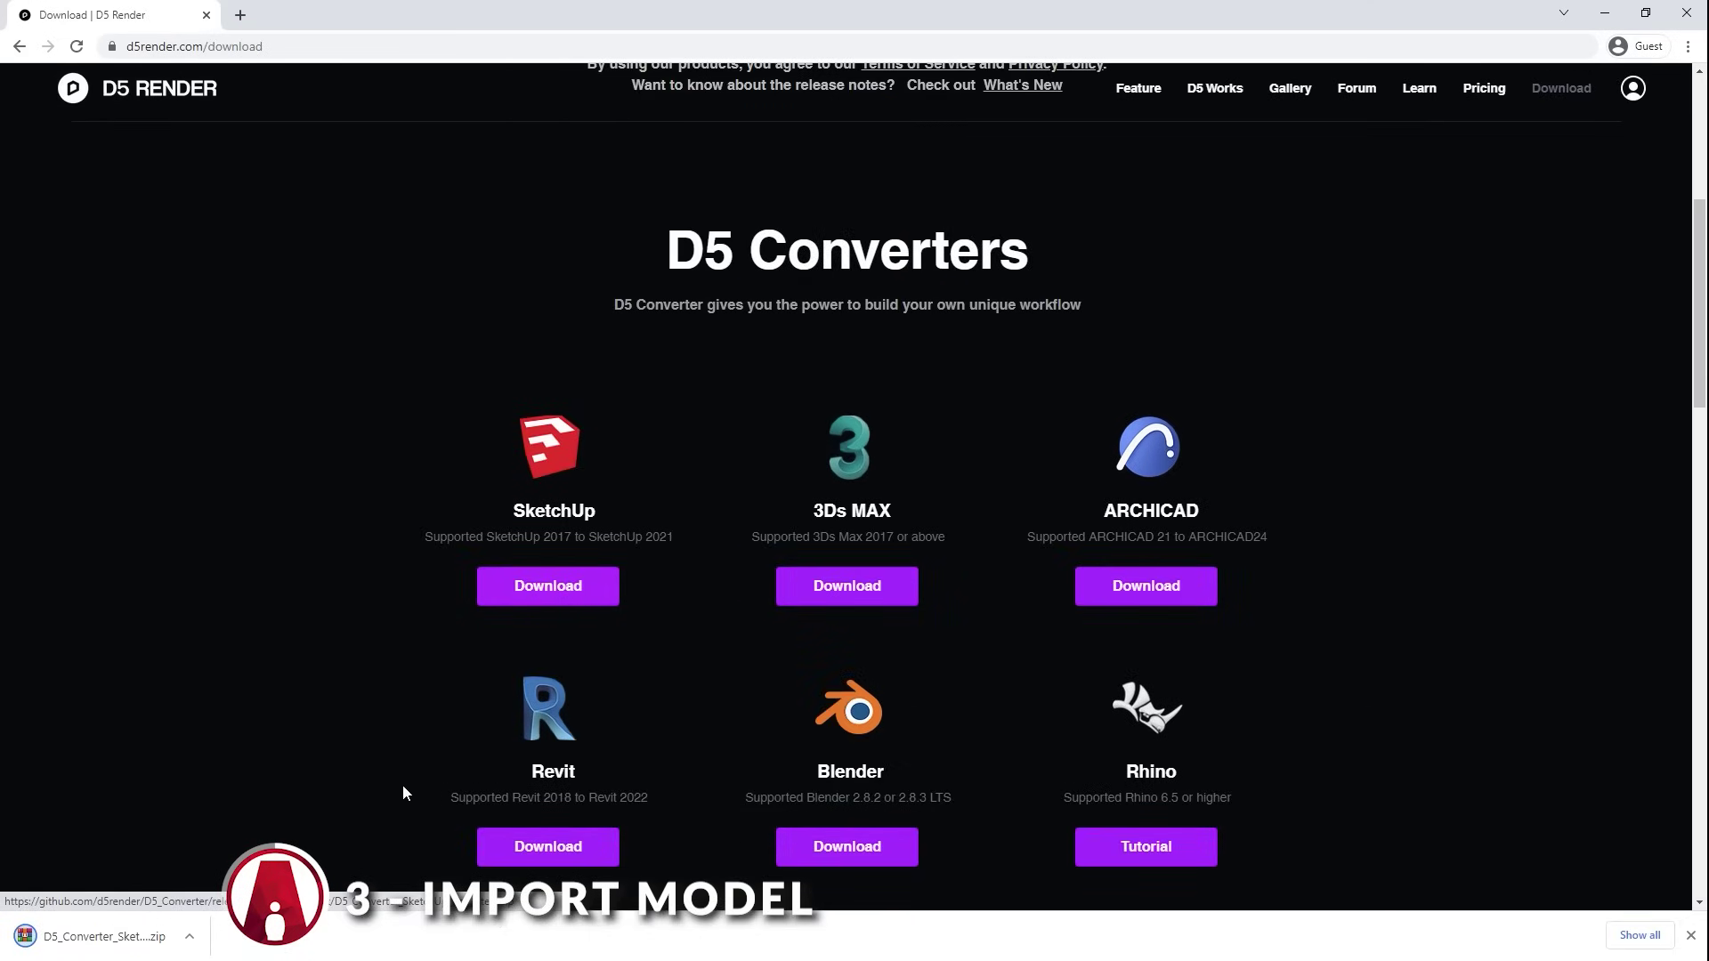
left_click(190, 936)
left_click(213, 874)
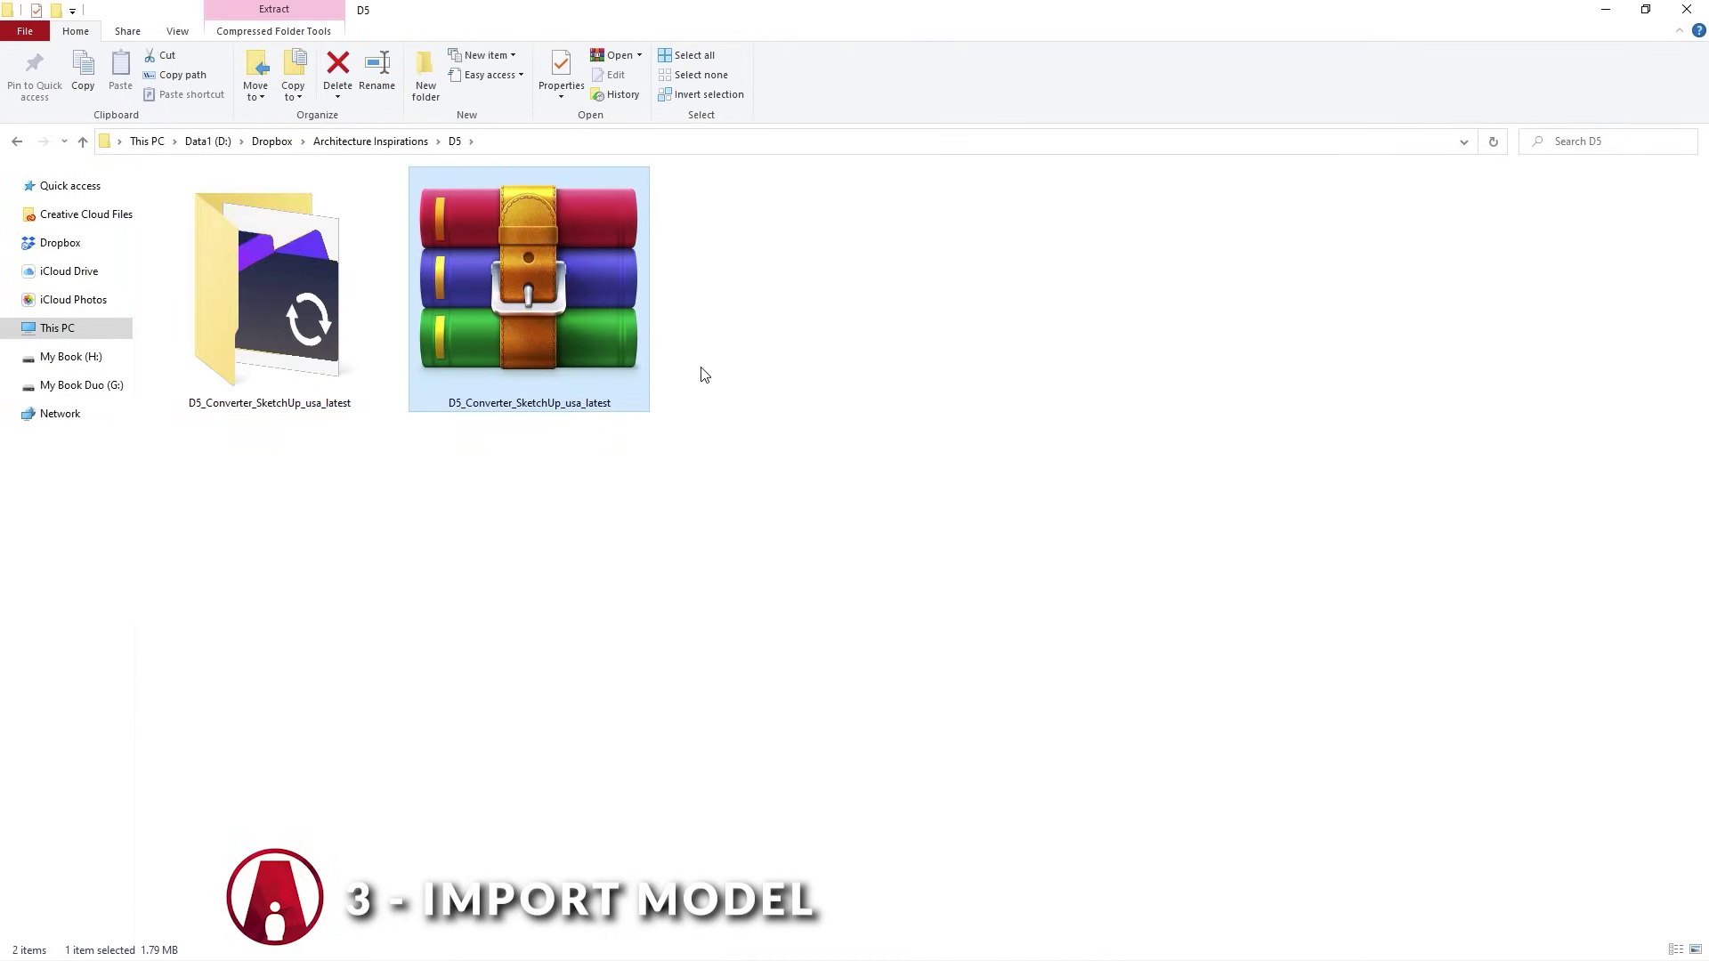
Extract the converter zip and run its installer through to completion.
double_click(228, 284)
double_click(249, 198)
left_click(766, 590)
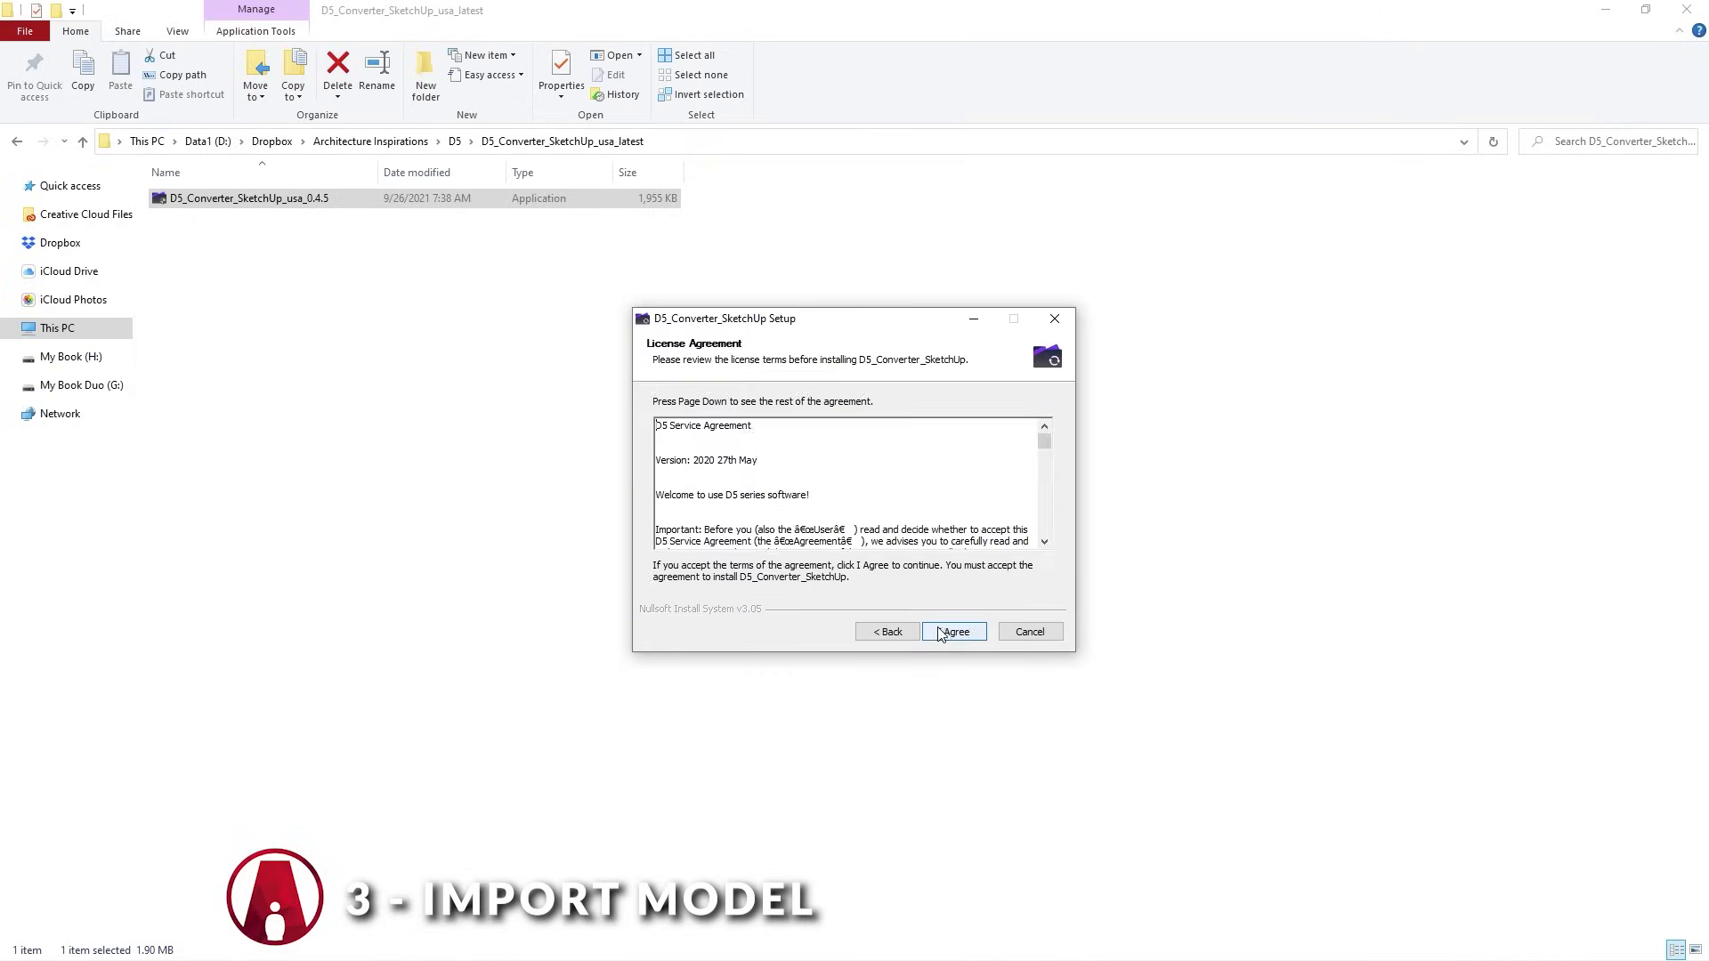
left_click(939, 632)
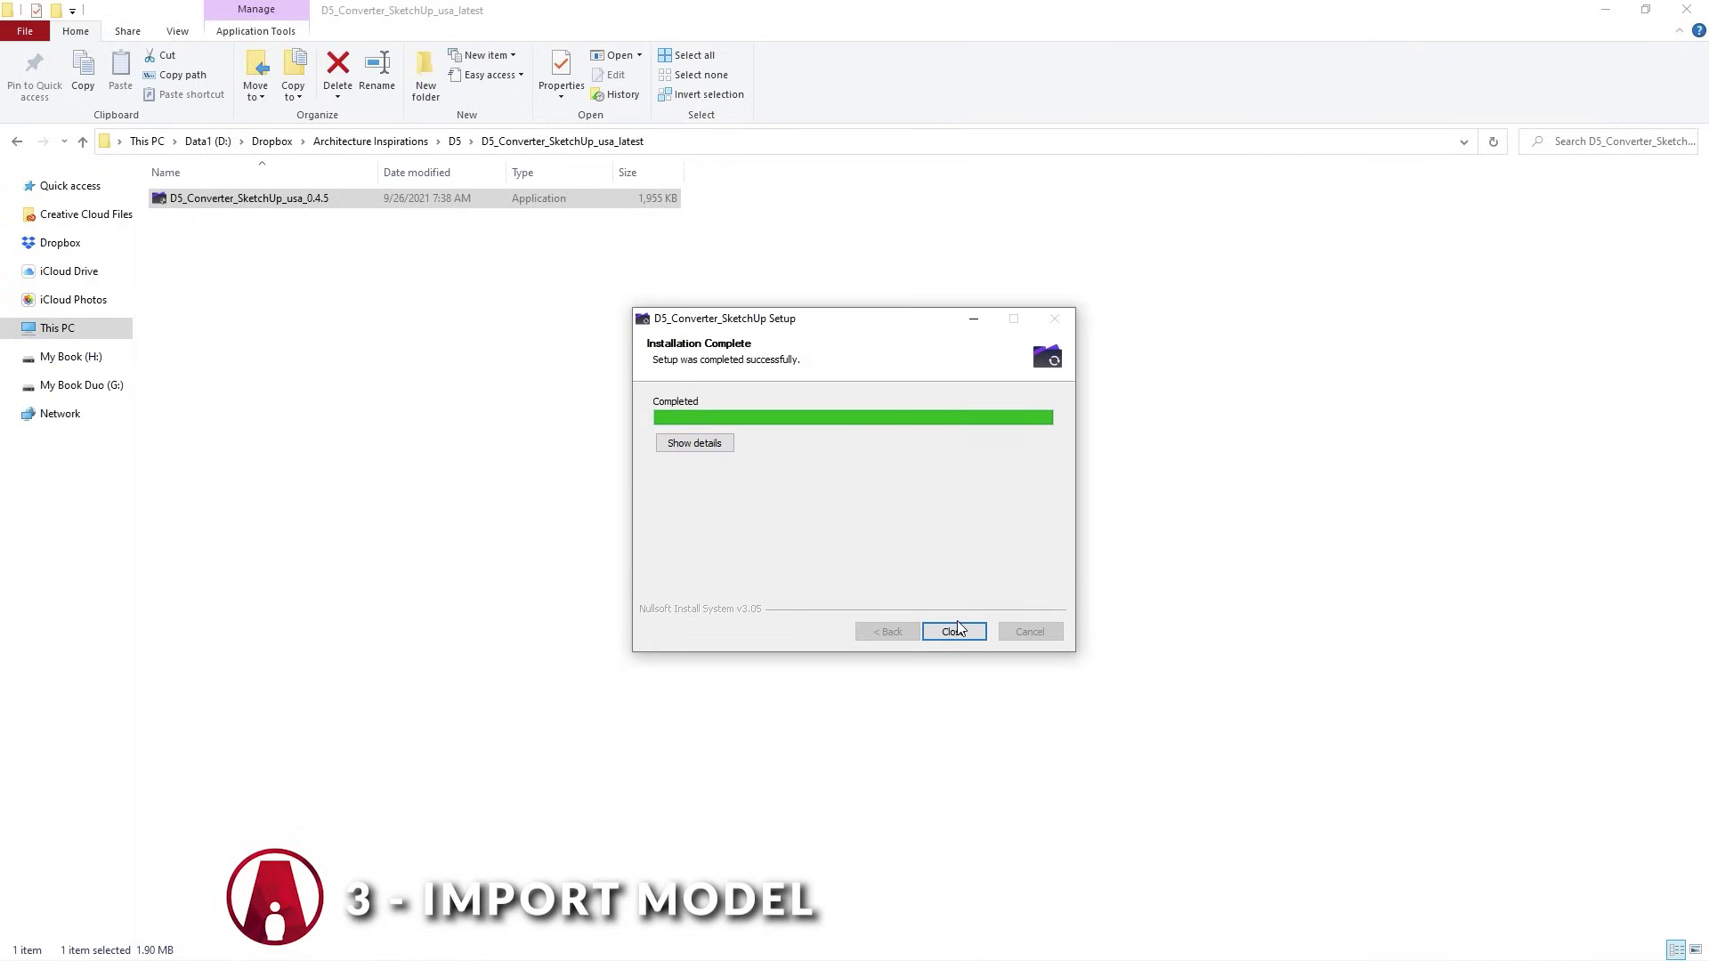
left_click(953, 631)
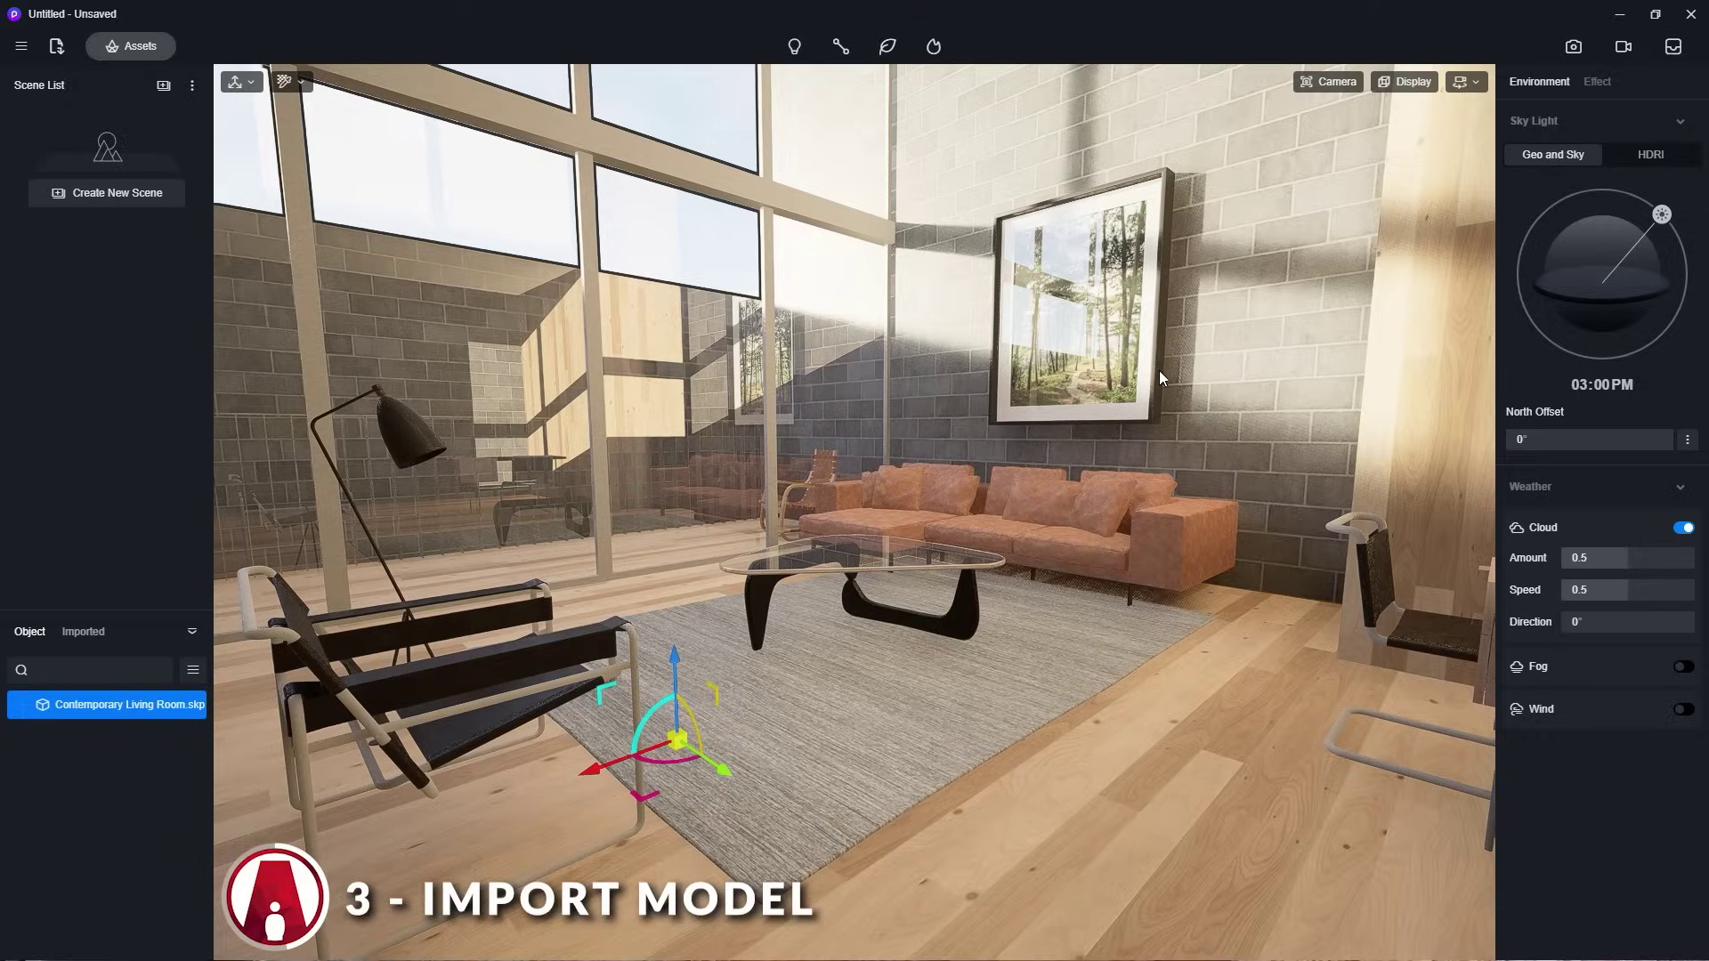
Delete the living-room model from D5's Object list and dock the converter toolbar.
left_click(135, 705)
right_click(141, 703)
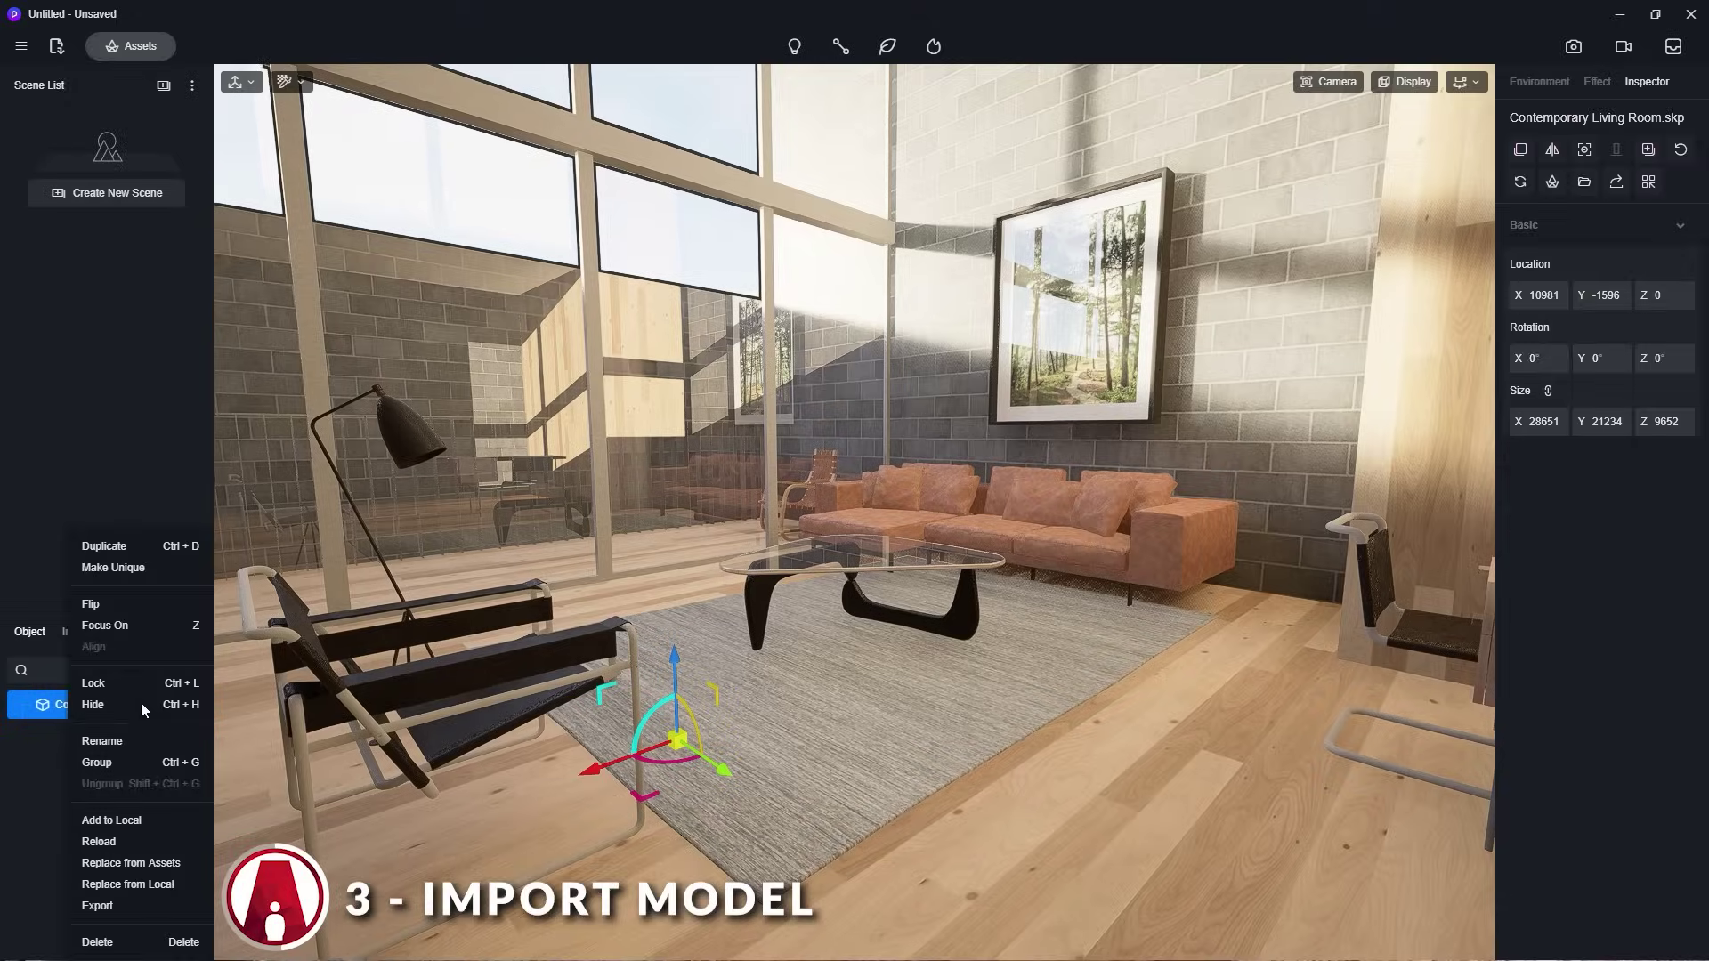
left_click(125, 943)
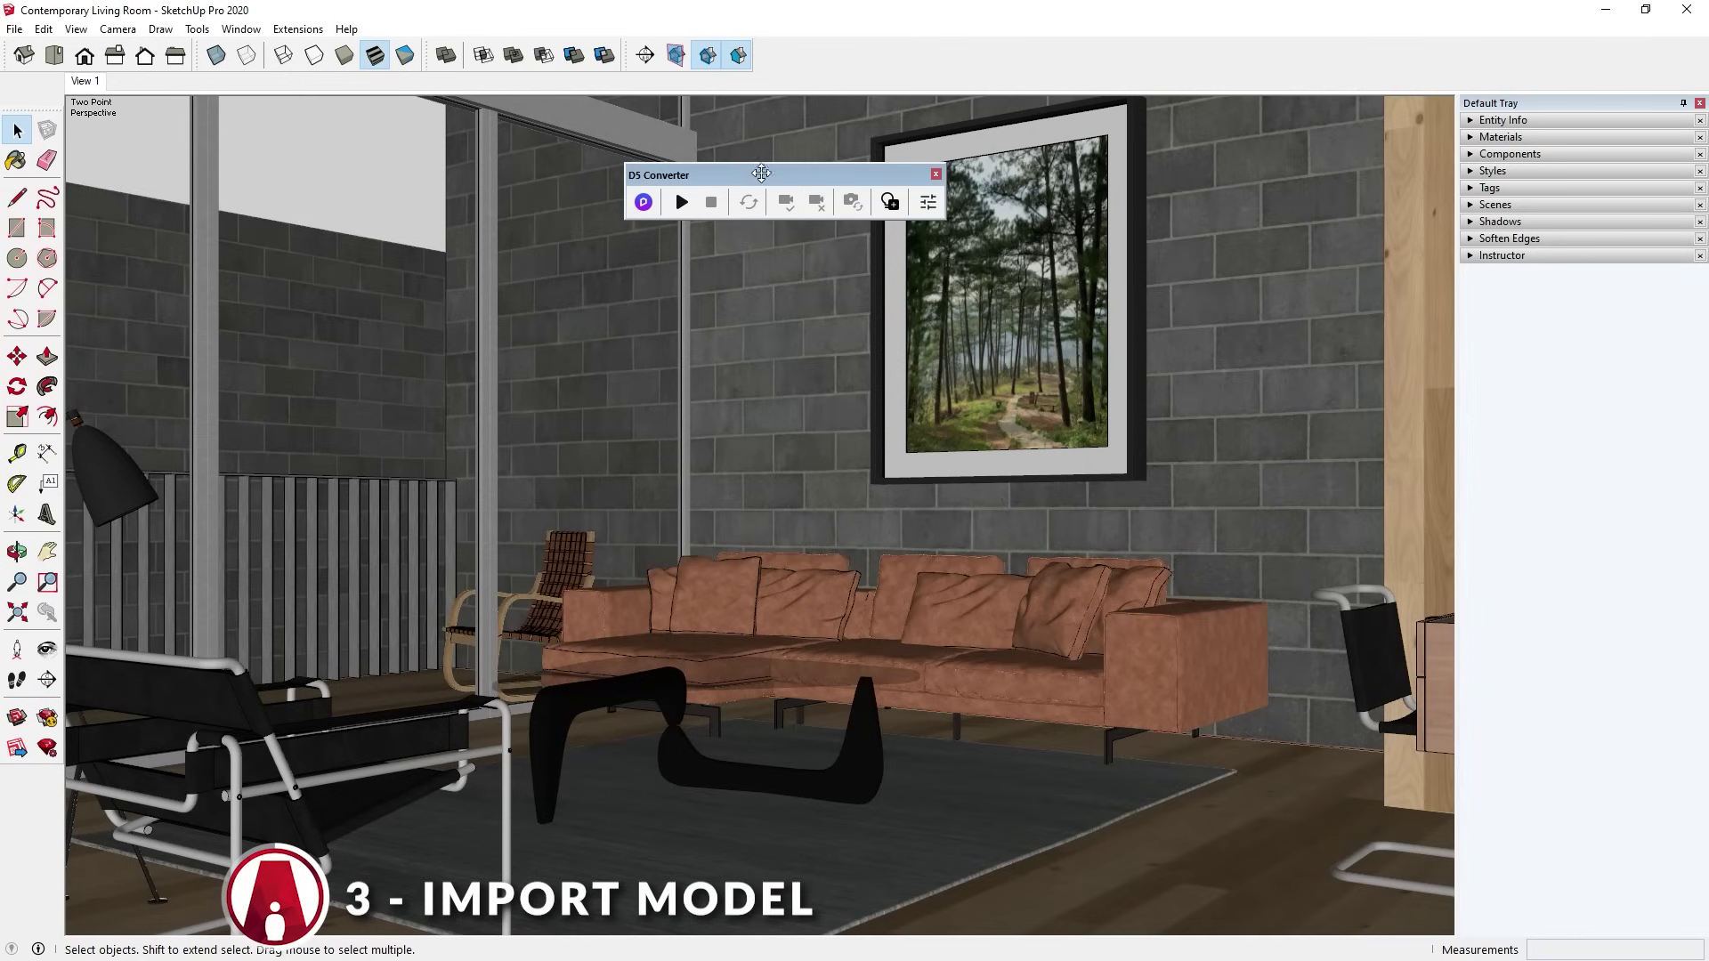
left_click_drag(761, 173, 894, 53)
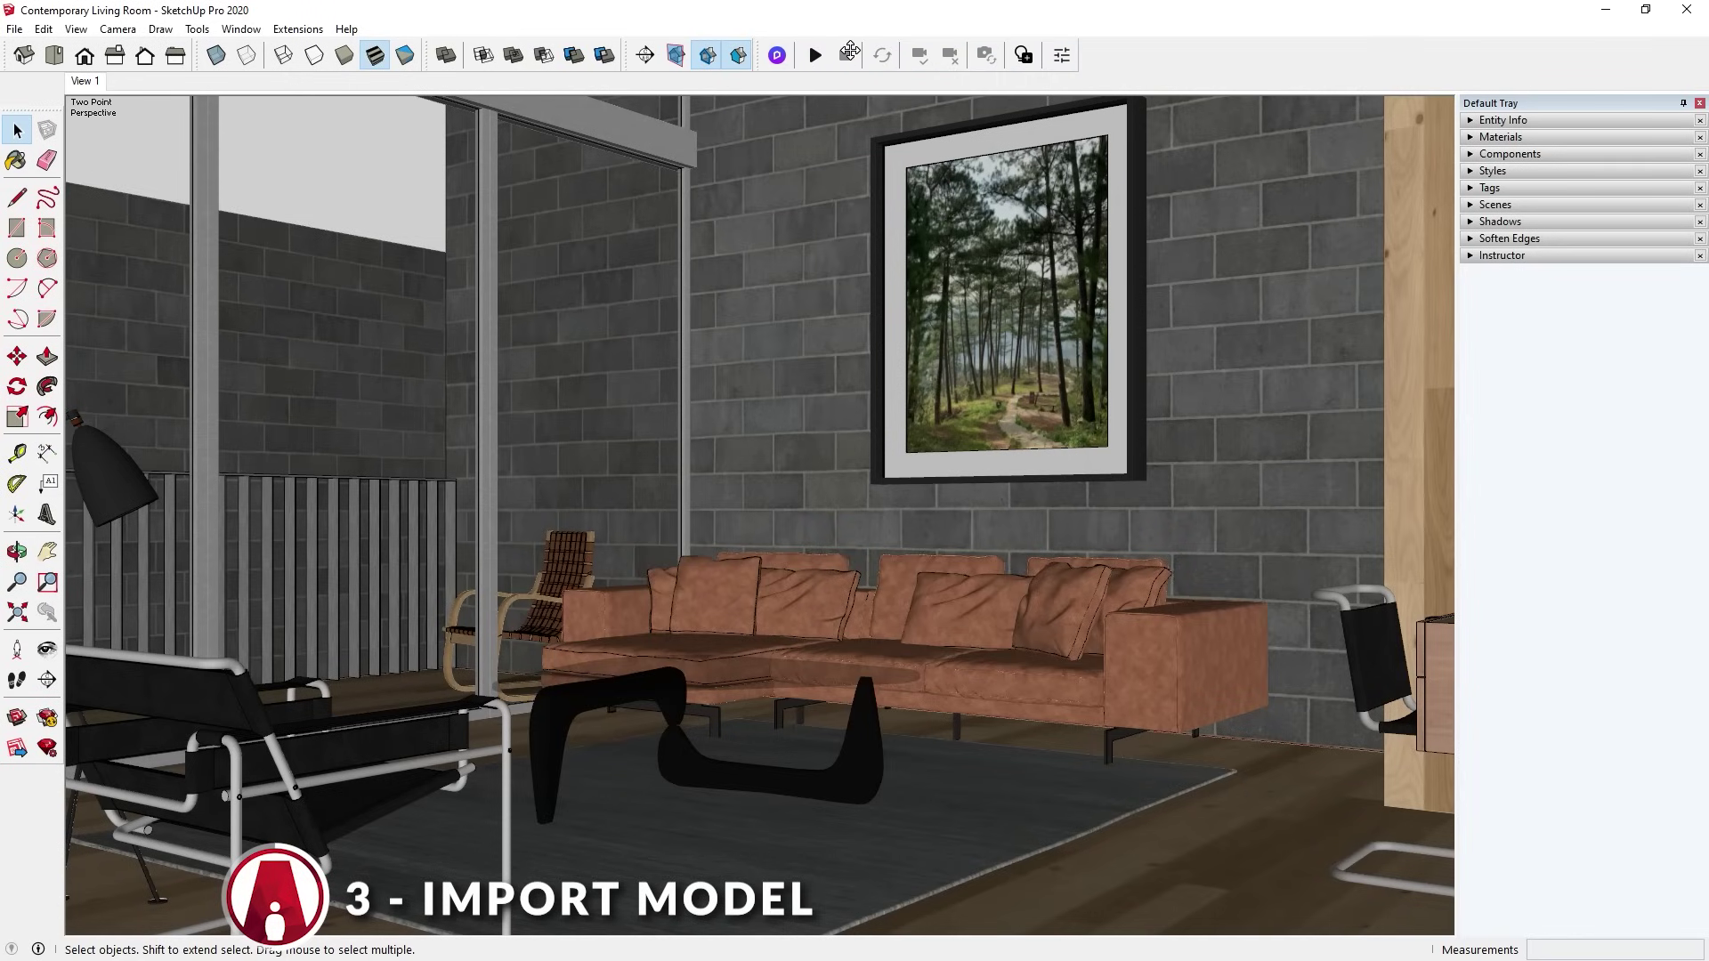
Press Start Live Sync on the D5 Converter toolbar to send the model to D5.
left_click(815, 56)
Minimize SketchUp and save the current D5 view as Scene 1.
left_click(1596, 14)
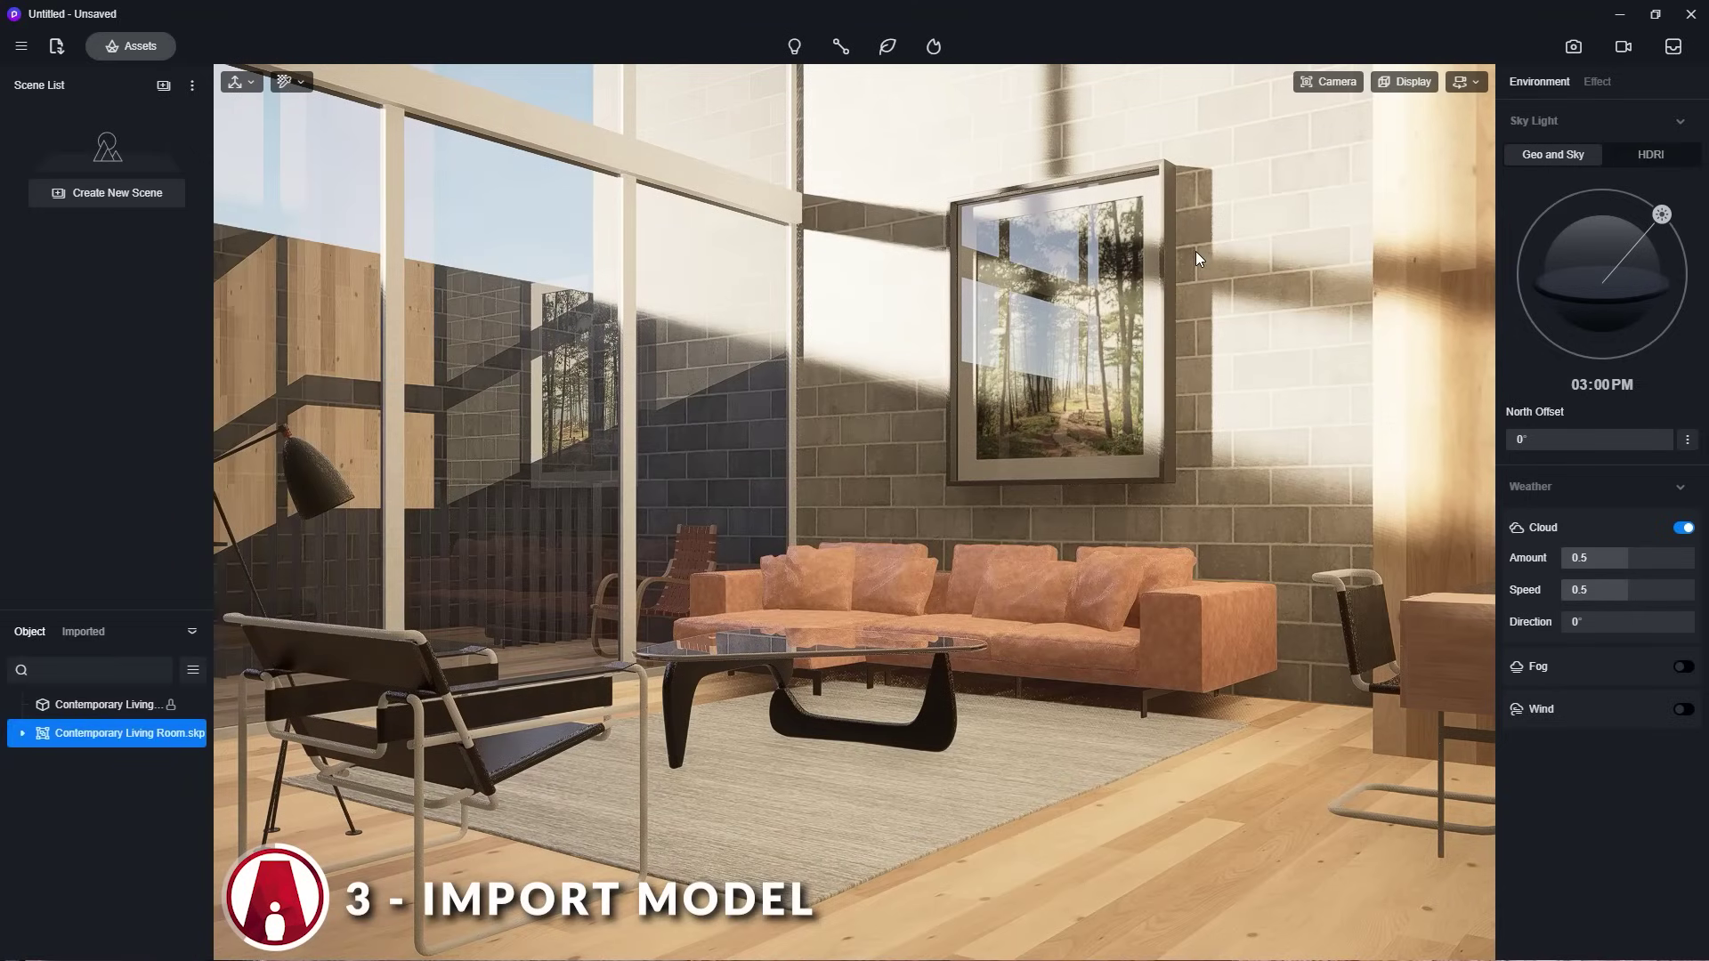
left_click(141, 193)
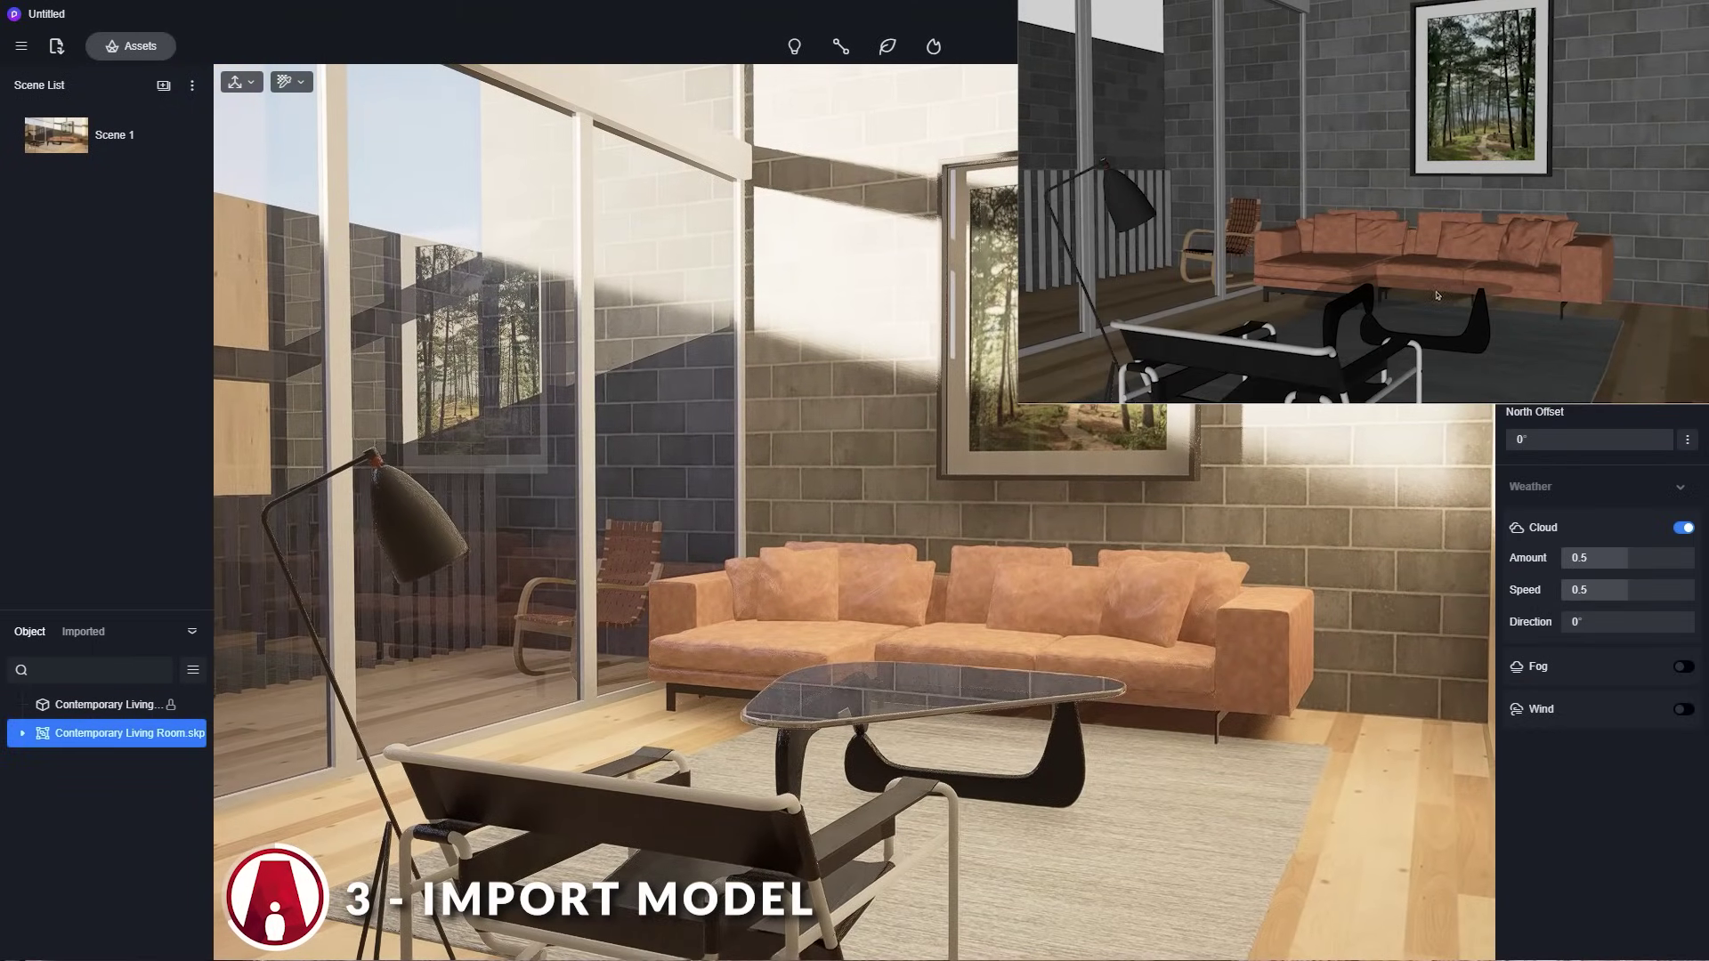
Hide the coffee table in SketchUp and sync the change to D5.
right_click(900, 712)
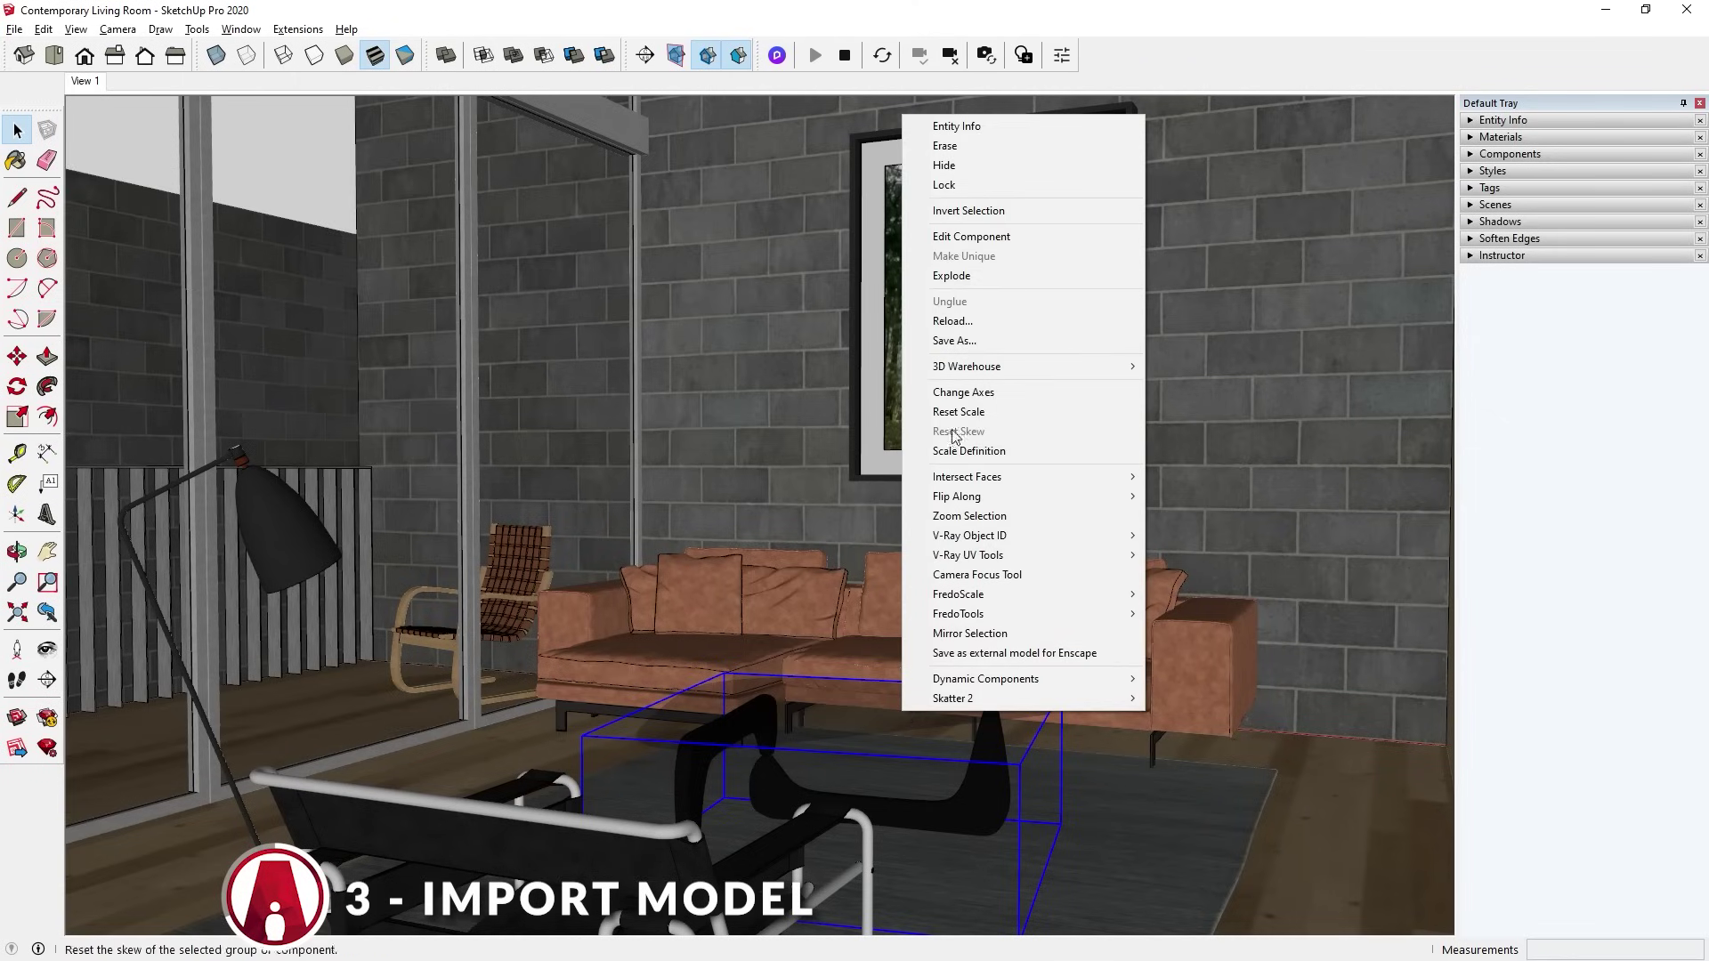
left_click(975, 172)
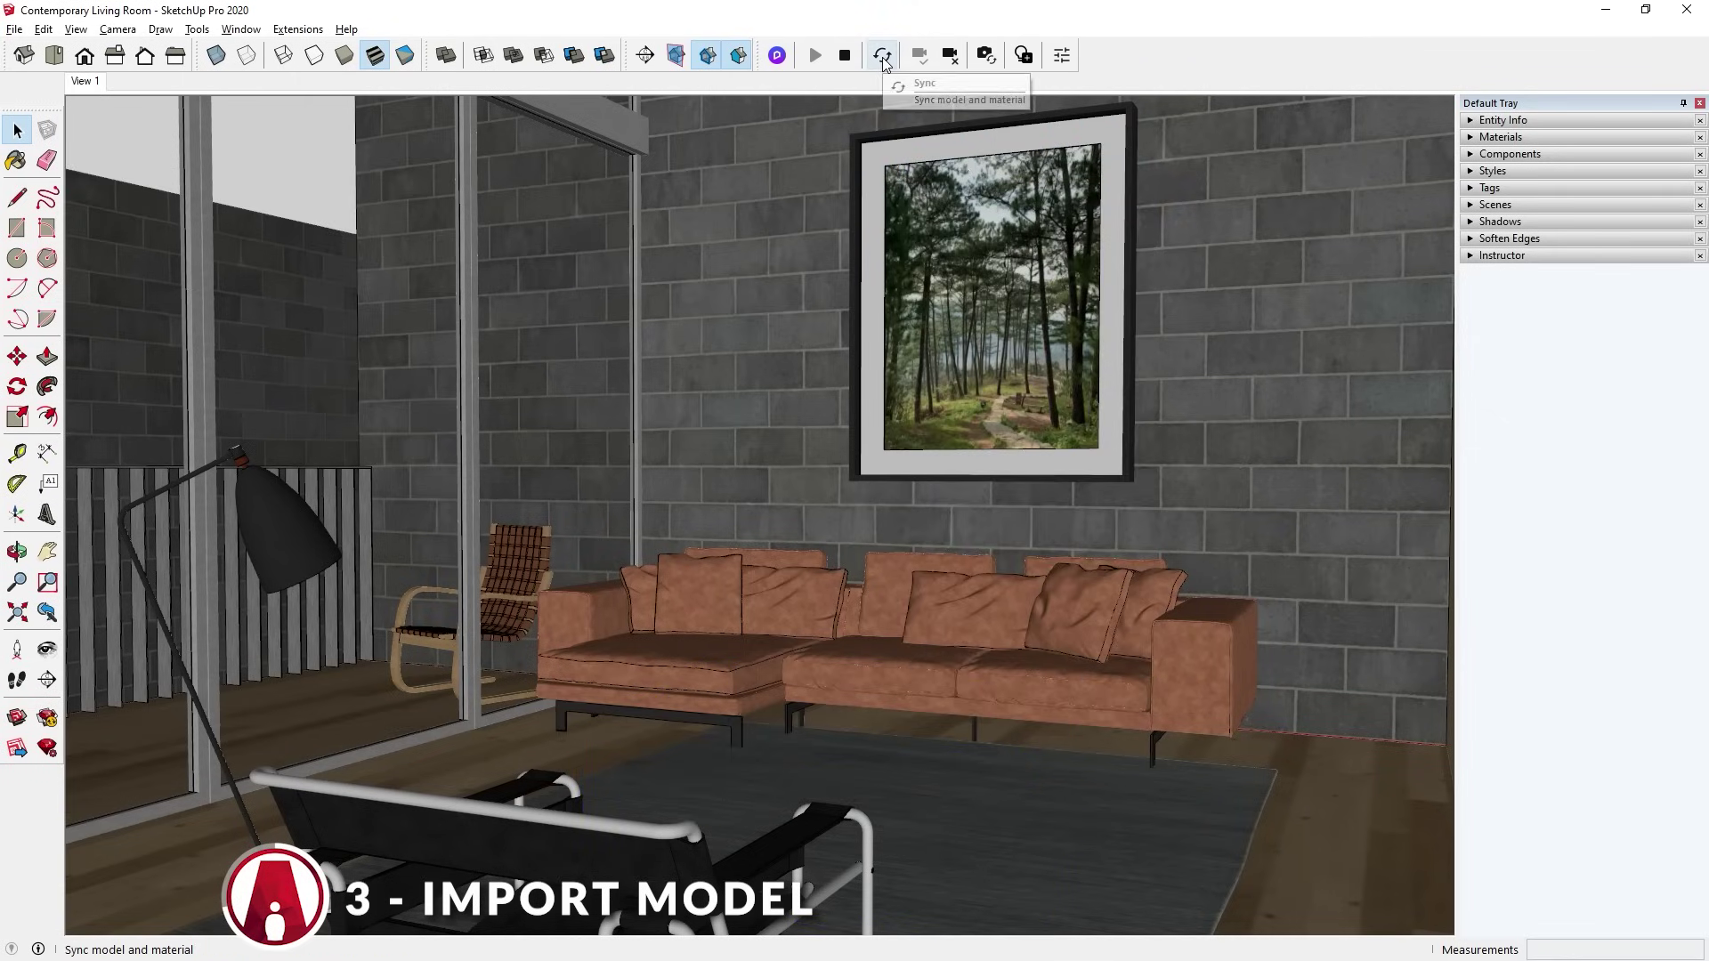
left_click(884, 57)
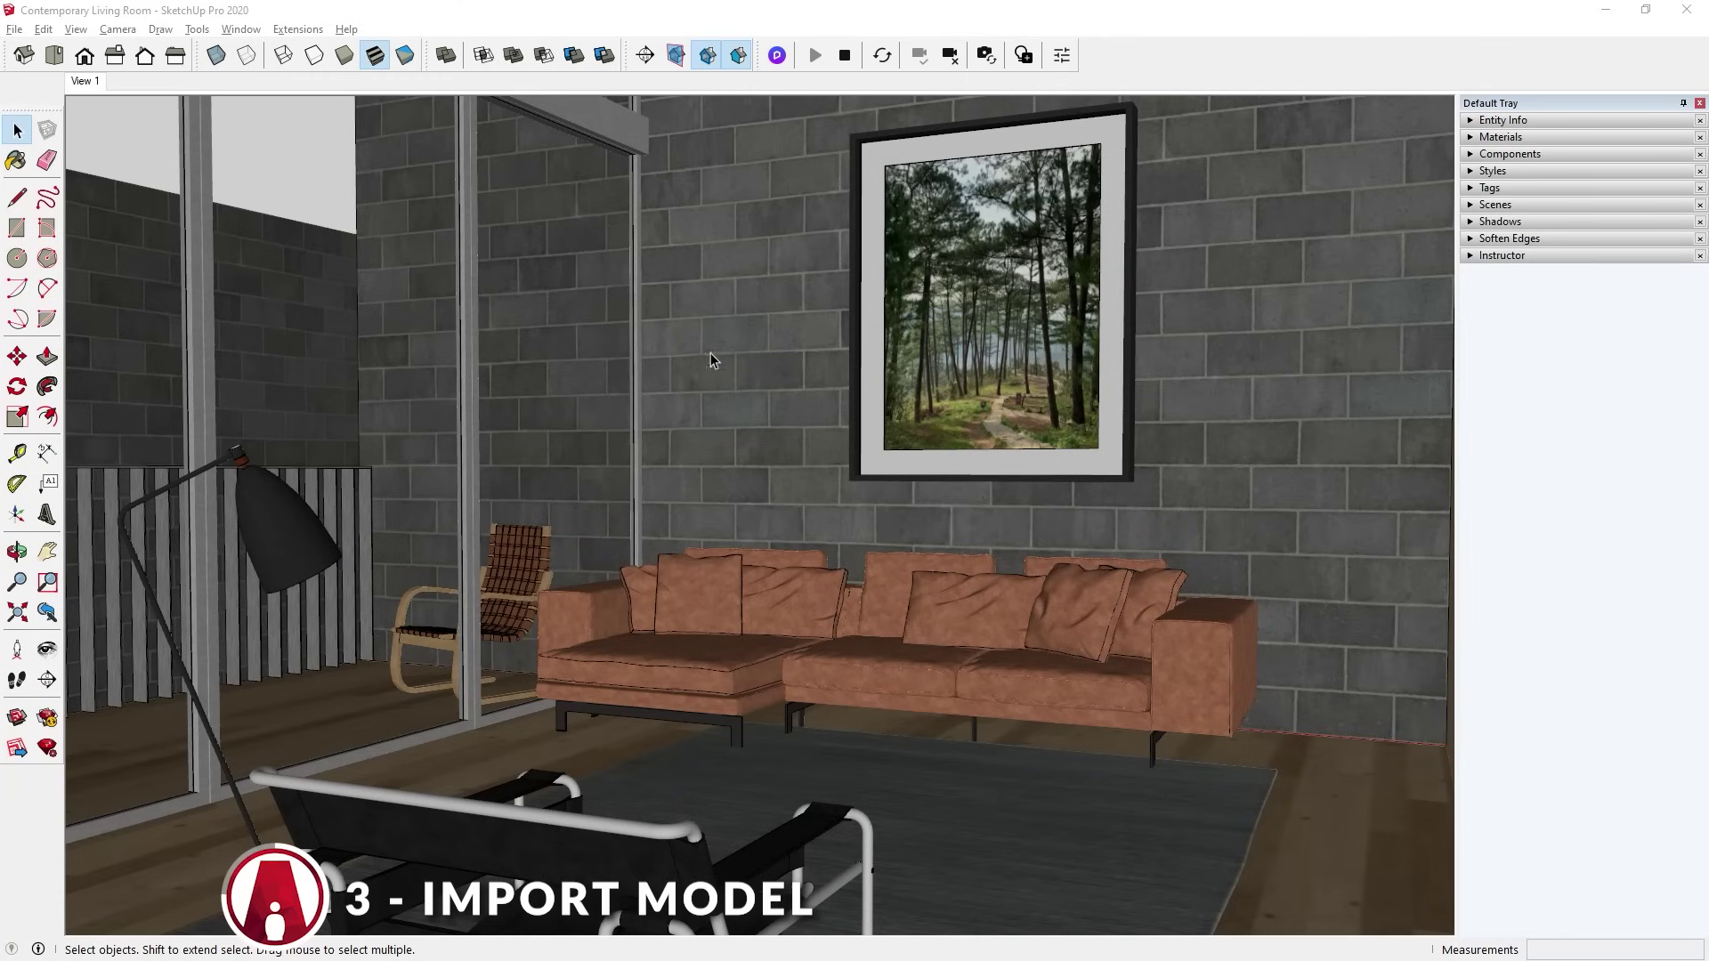
Restore the coffee table, sync it to D5, then stop the live sync.
left_click(772, 529)
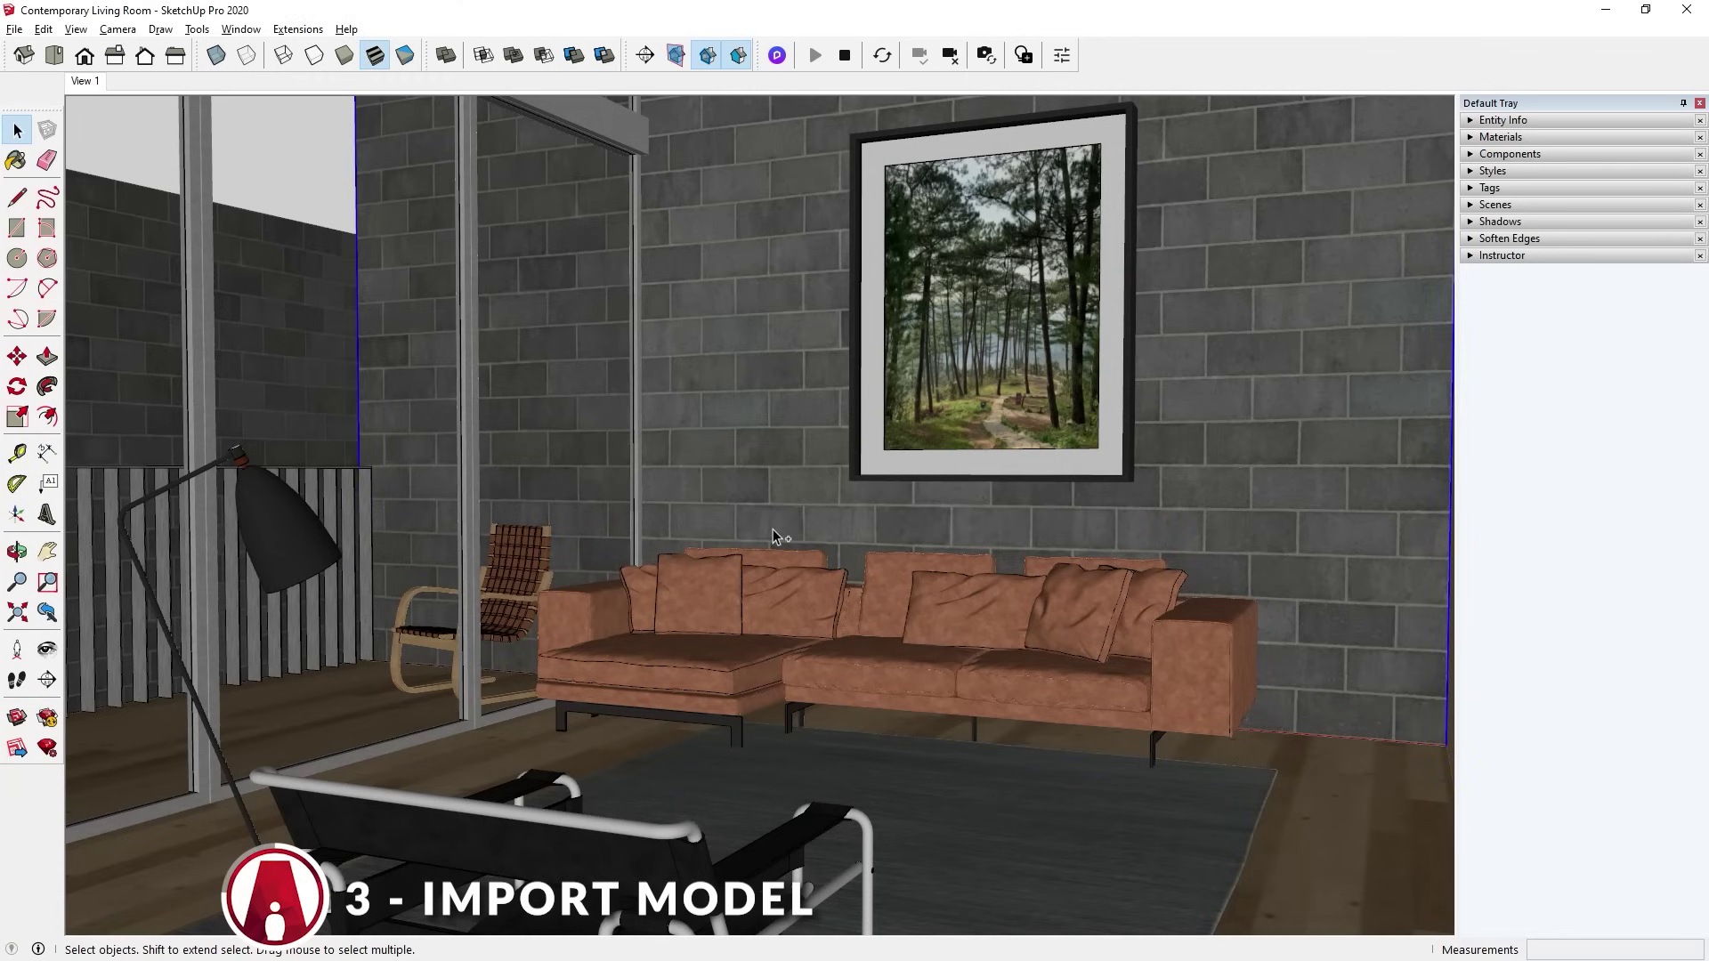
key("ctrl+z")
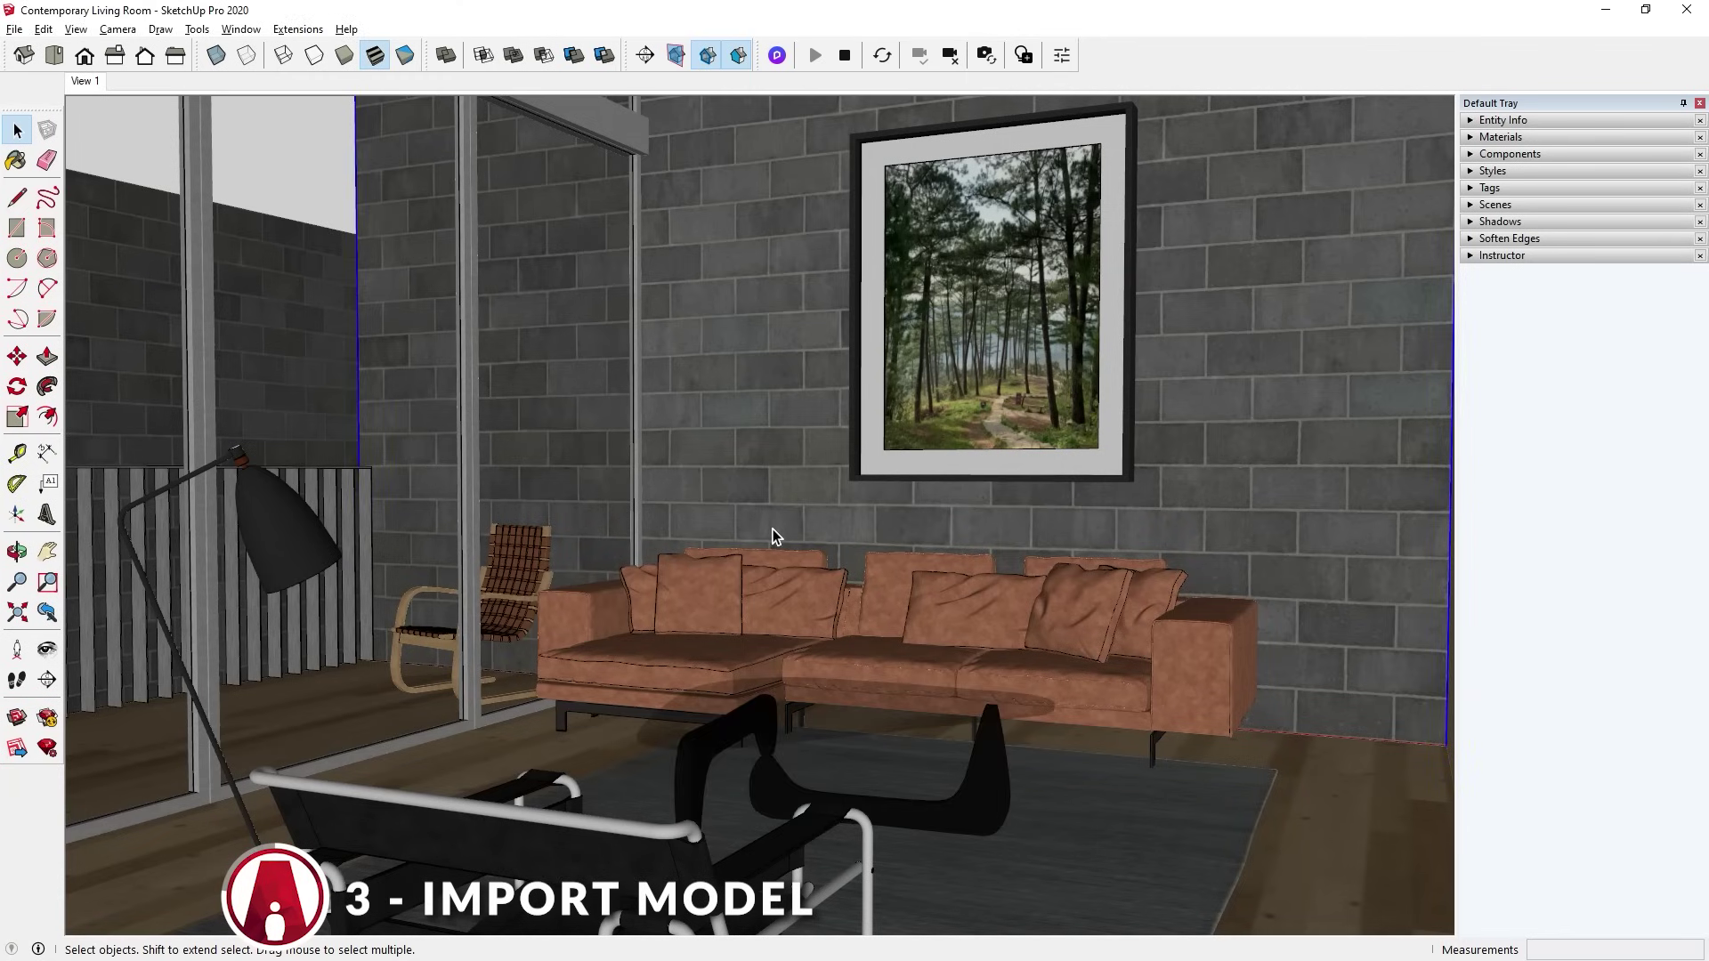
left_click(883, 57)
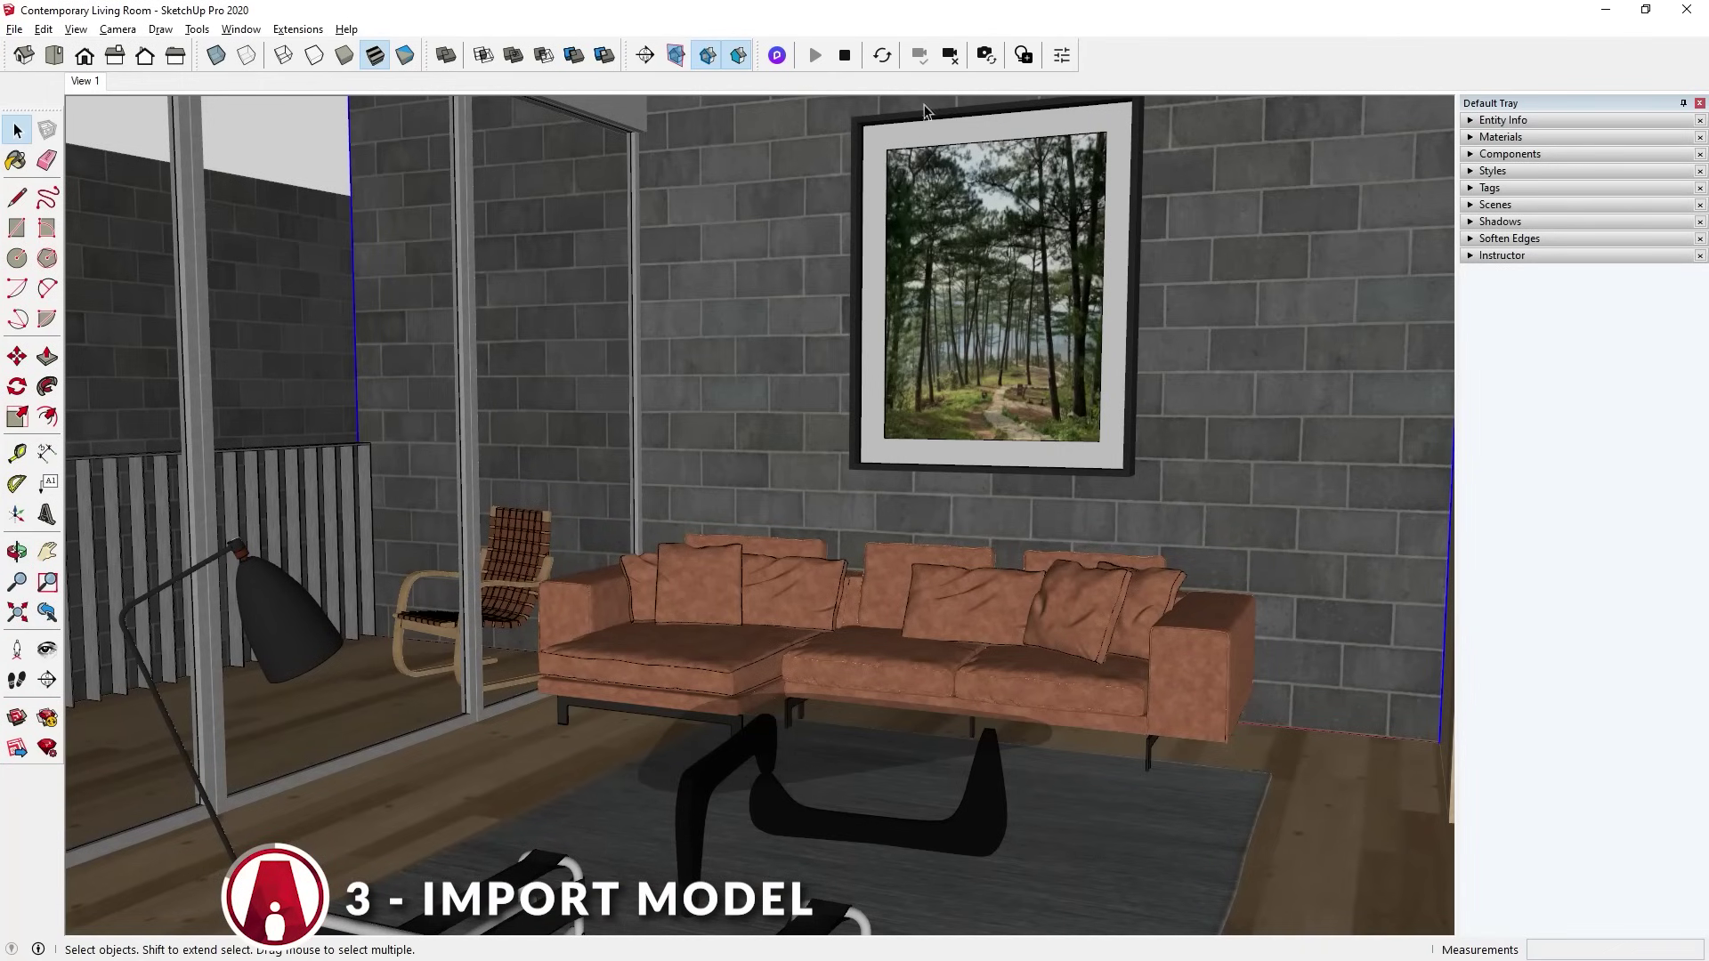
left_click(946, 62)
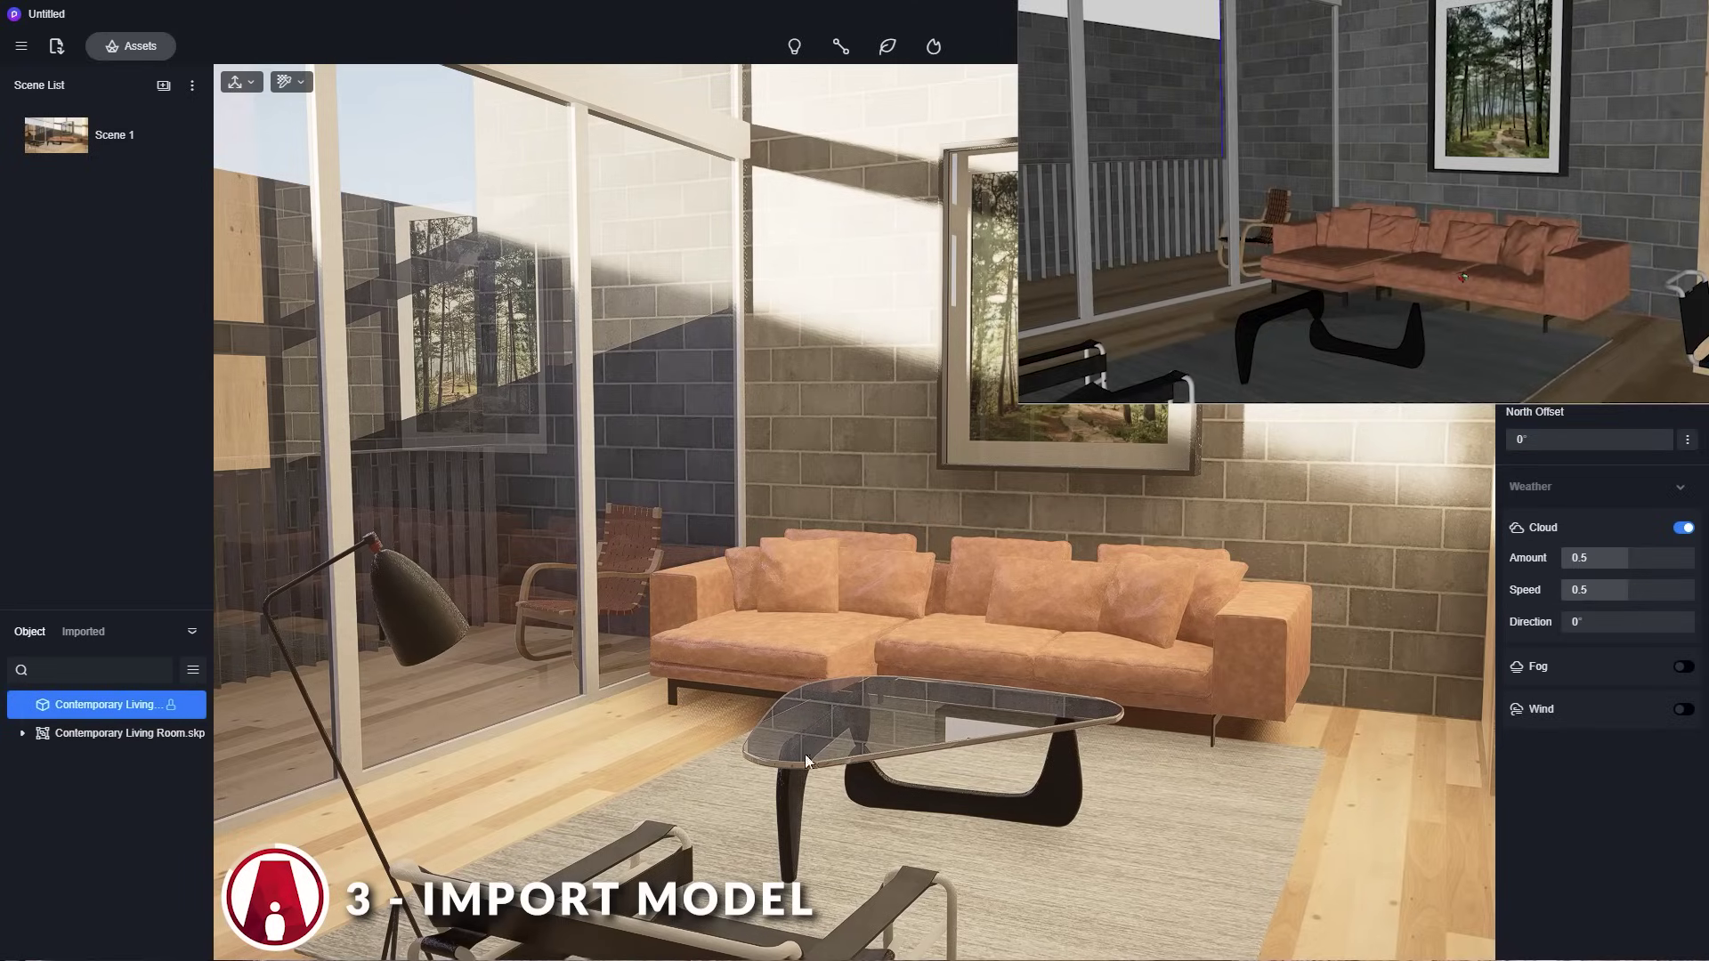
mouse_move(806, 759)
right_mouse_down()
mouse_move(1146, 751)
mouse_move(1127, 728)
mouse_move(953, 717)
mouse_move(1166, 722)
mouse_move(888, 709)
right_mouse_up()
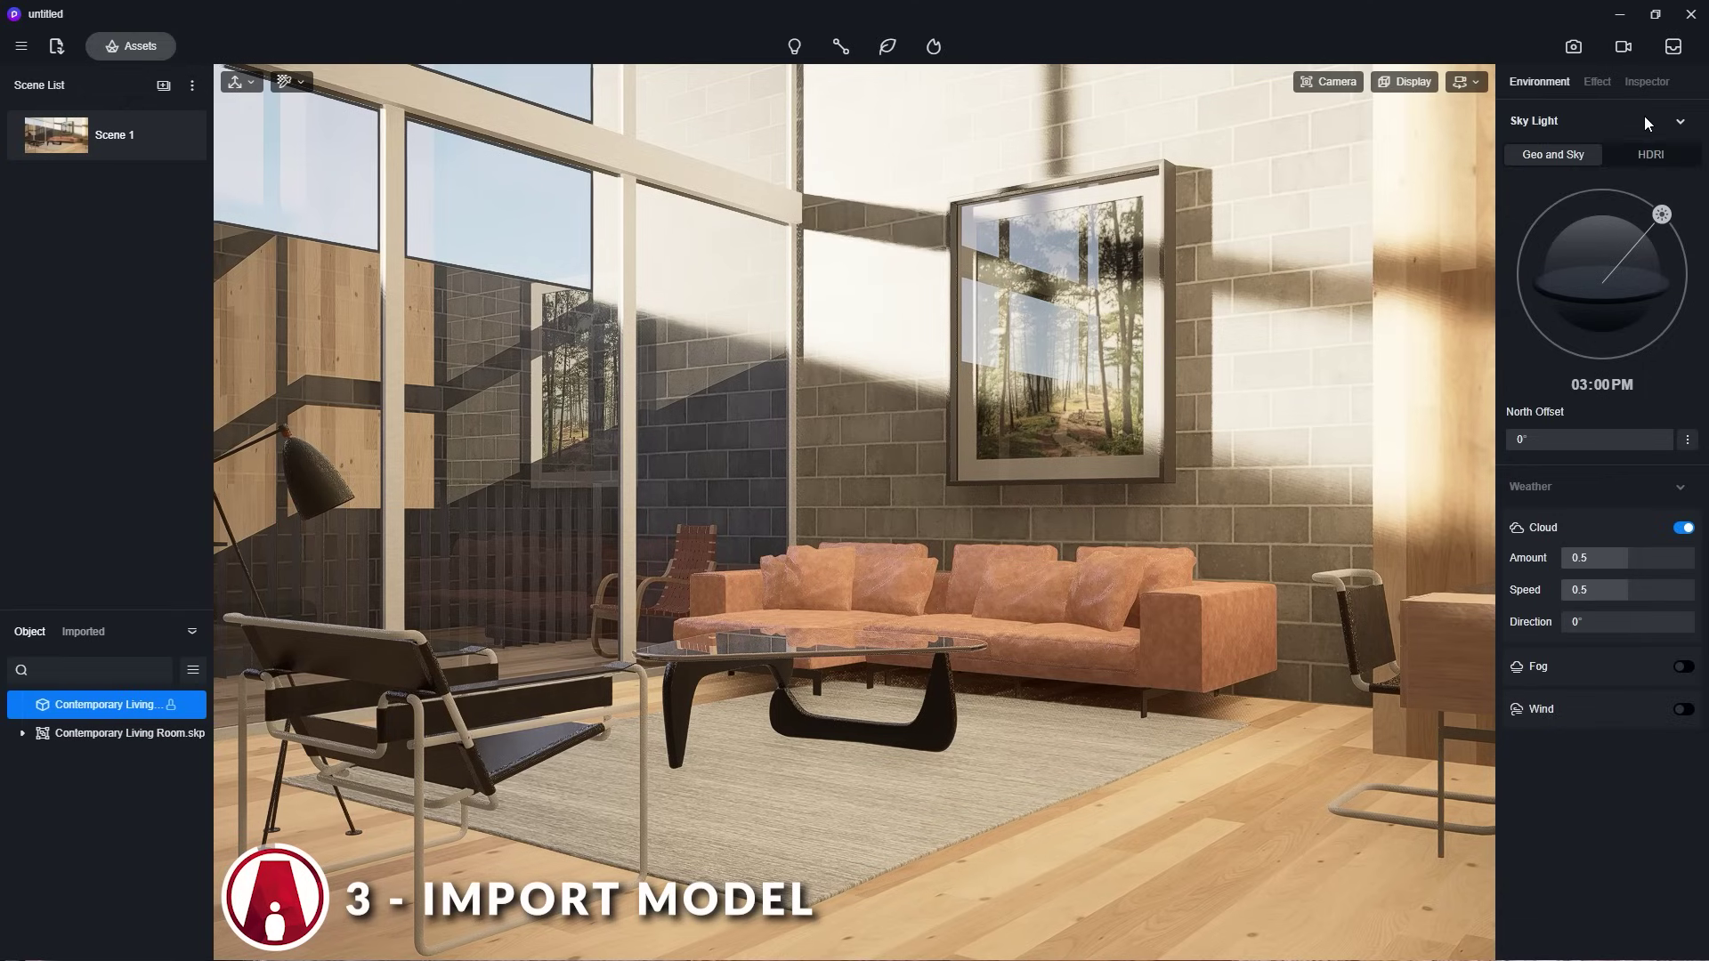
Inspect the sofa leather, wall, picture glass and rug materials.
mouse_move(1663, 211)
left_mouse_down()
mouse_move(1673, 259)
mouse_move(1662, 215)
left_mouse_up()
left_click(1066, 625)
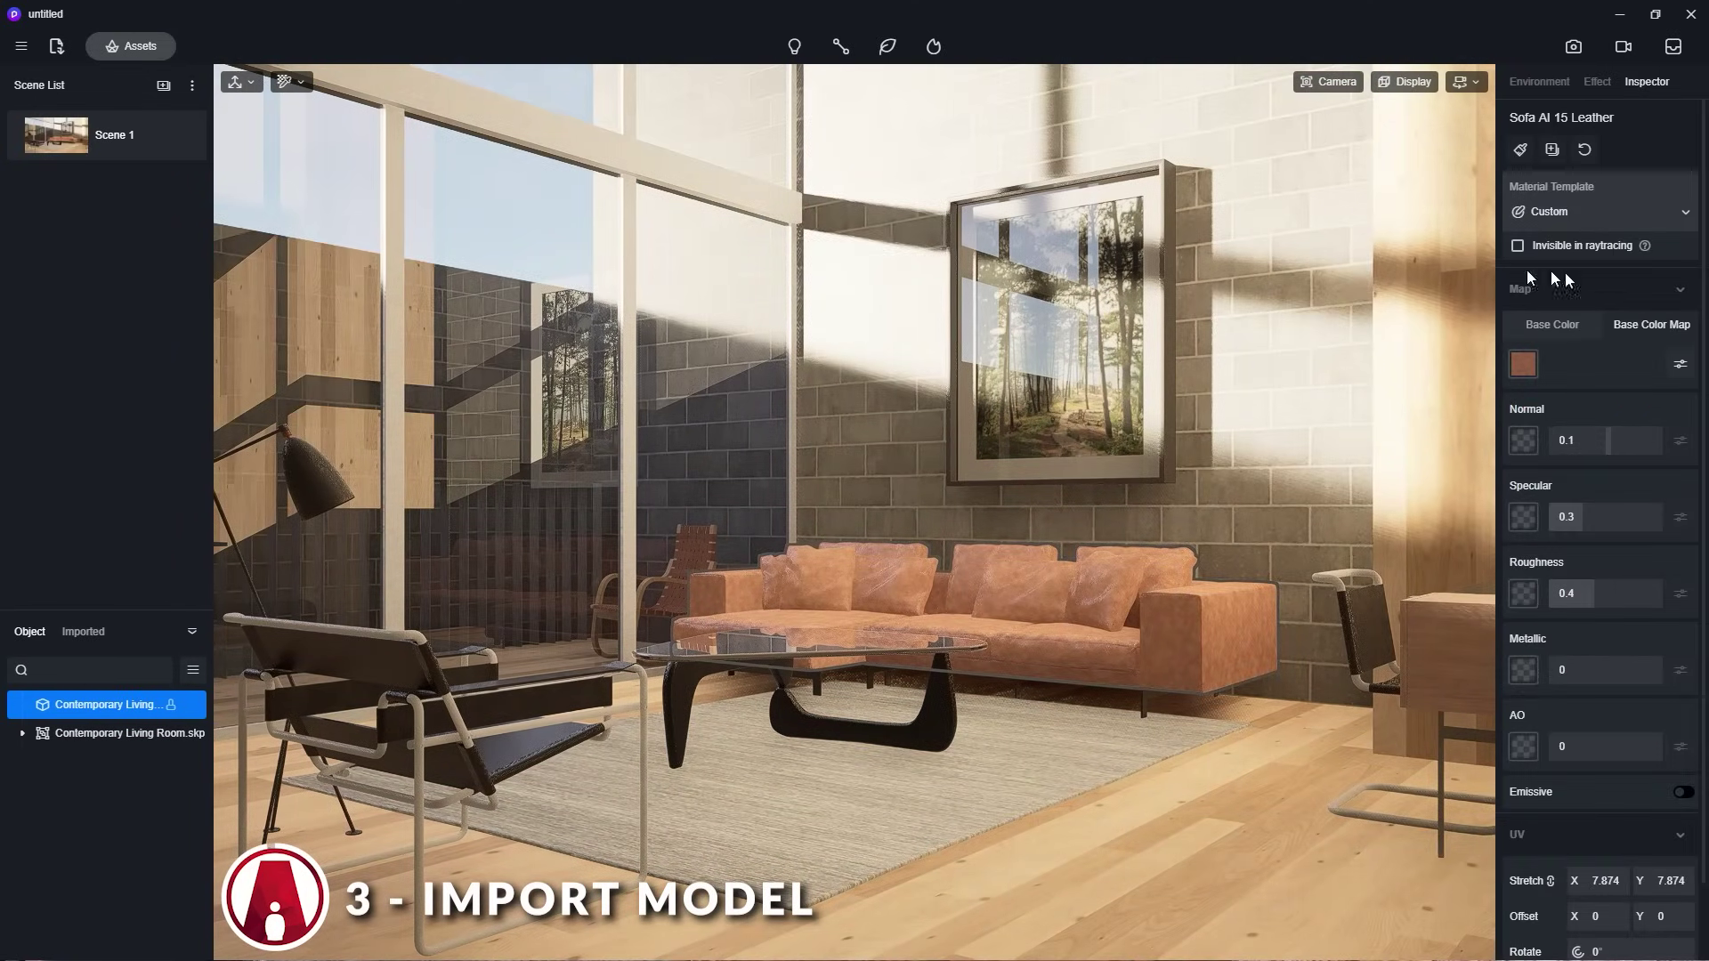
left_click(1317, 359)
left_click(1087, 366)
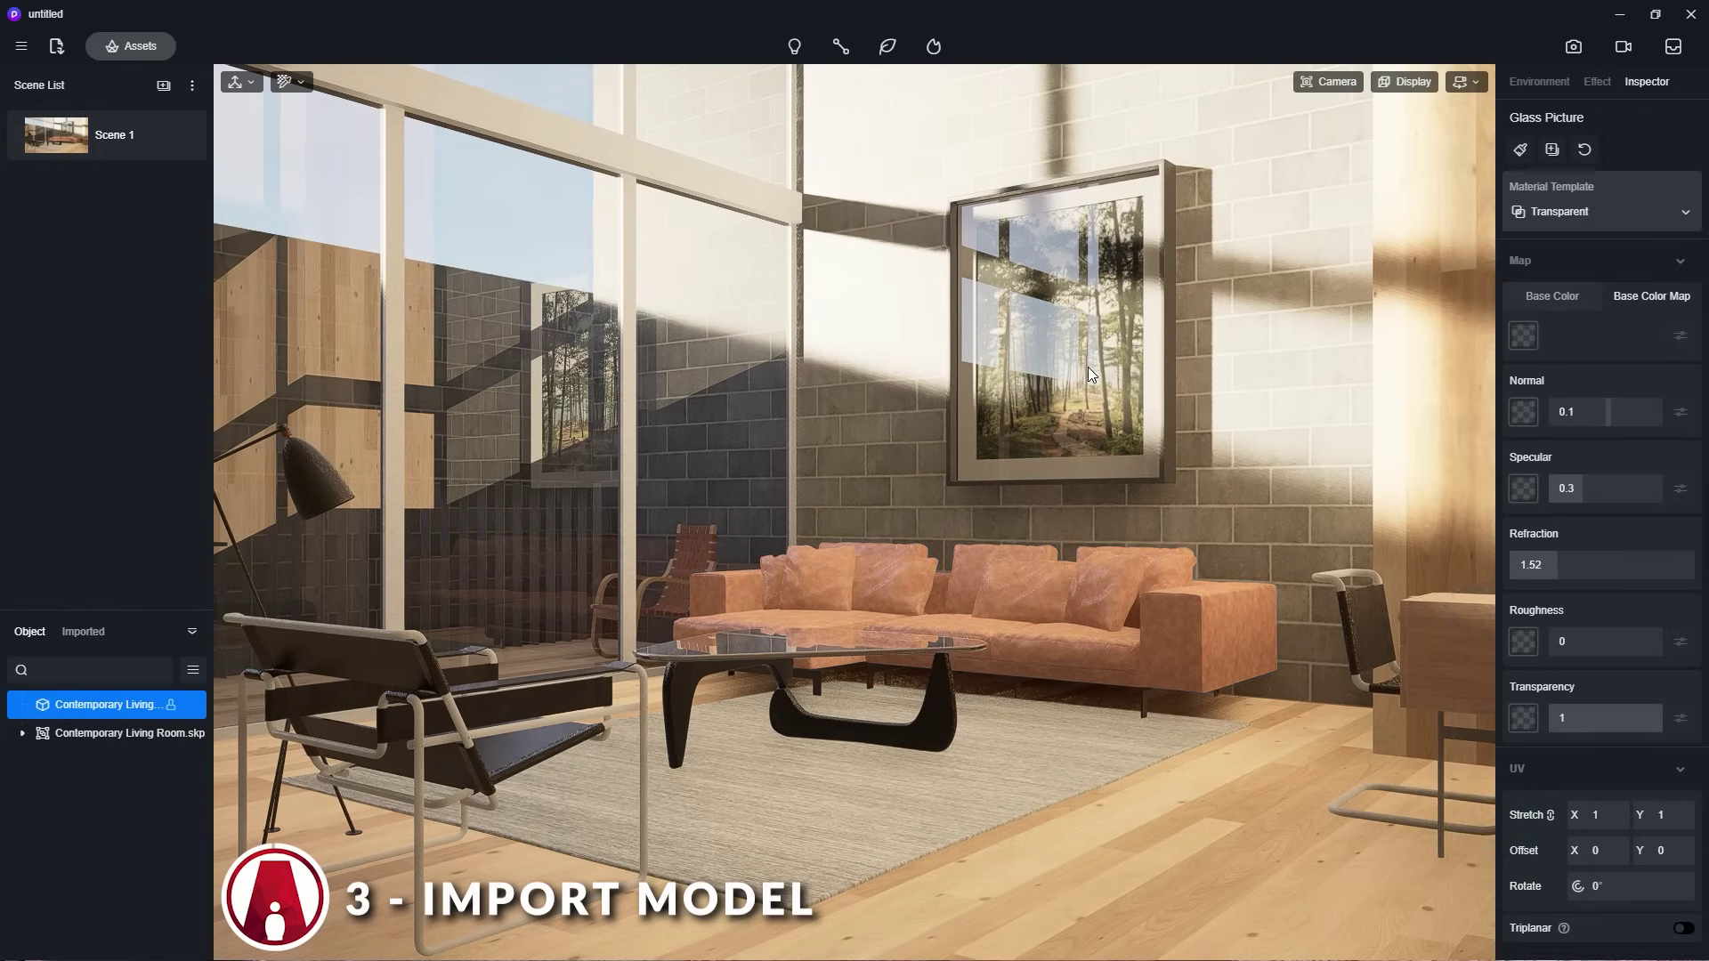
left_click(708, 796)
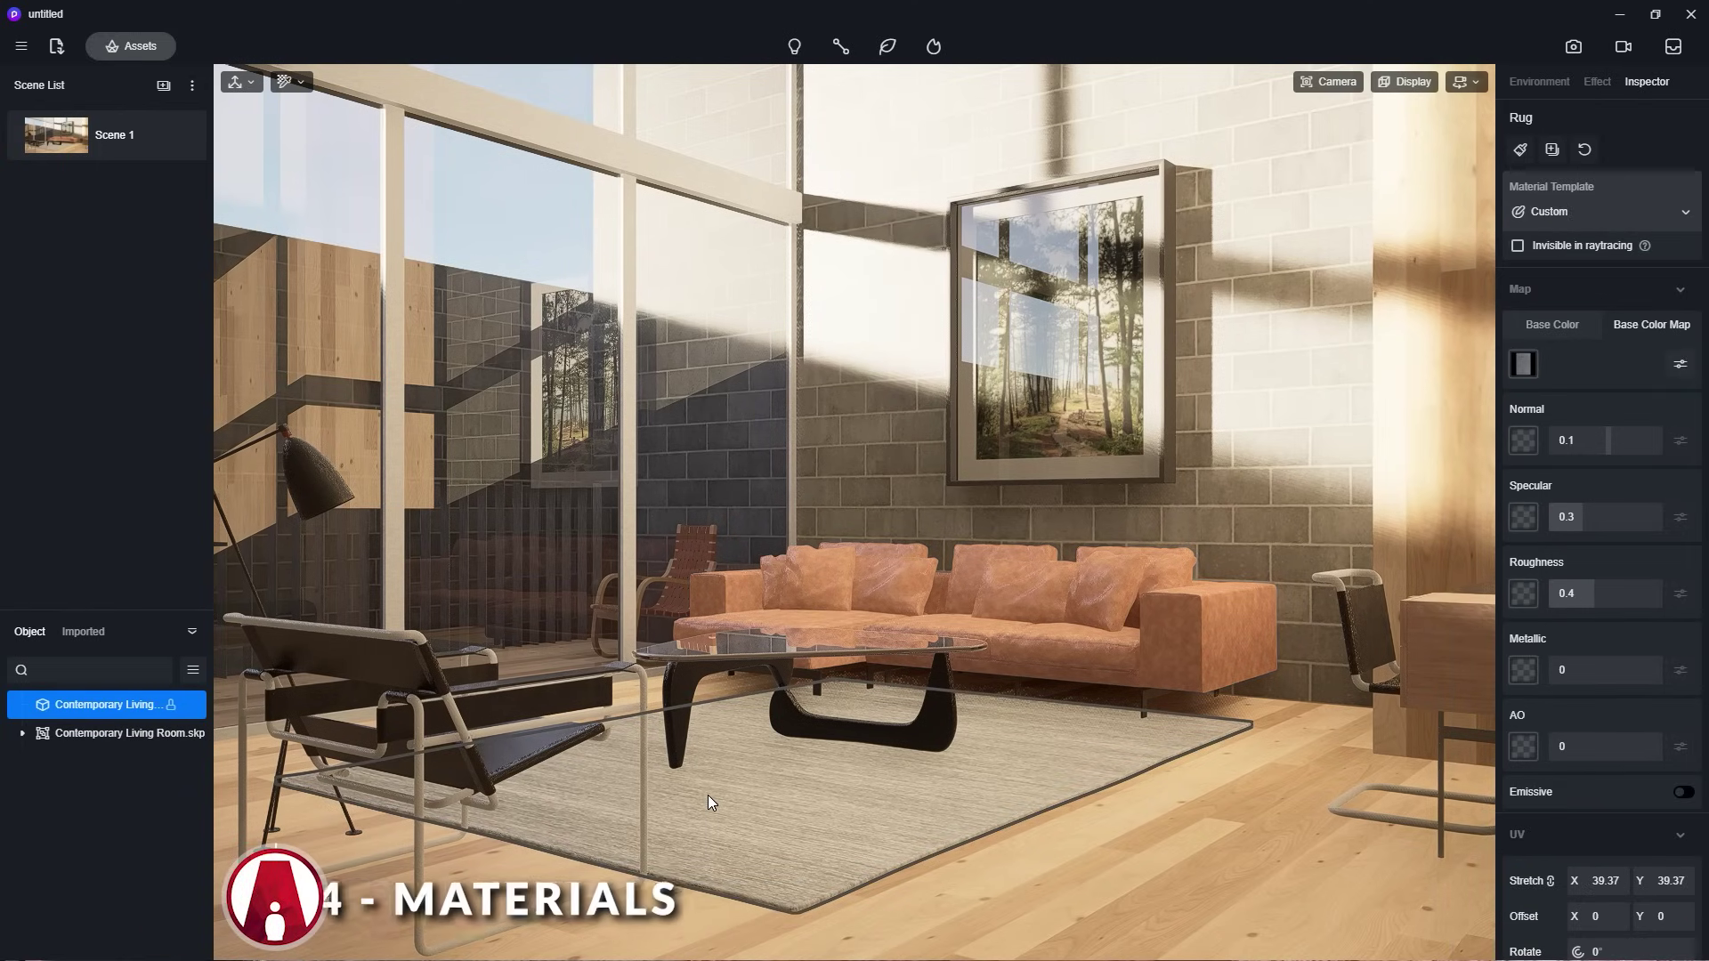
left_click(1123, 336)
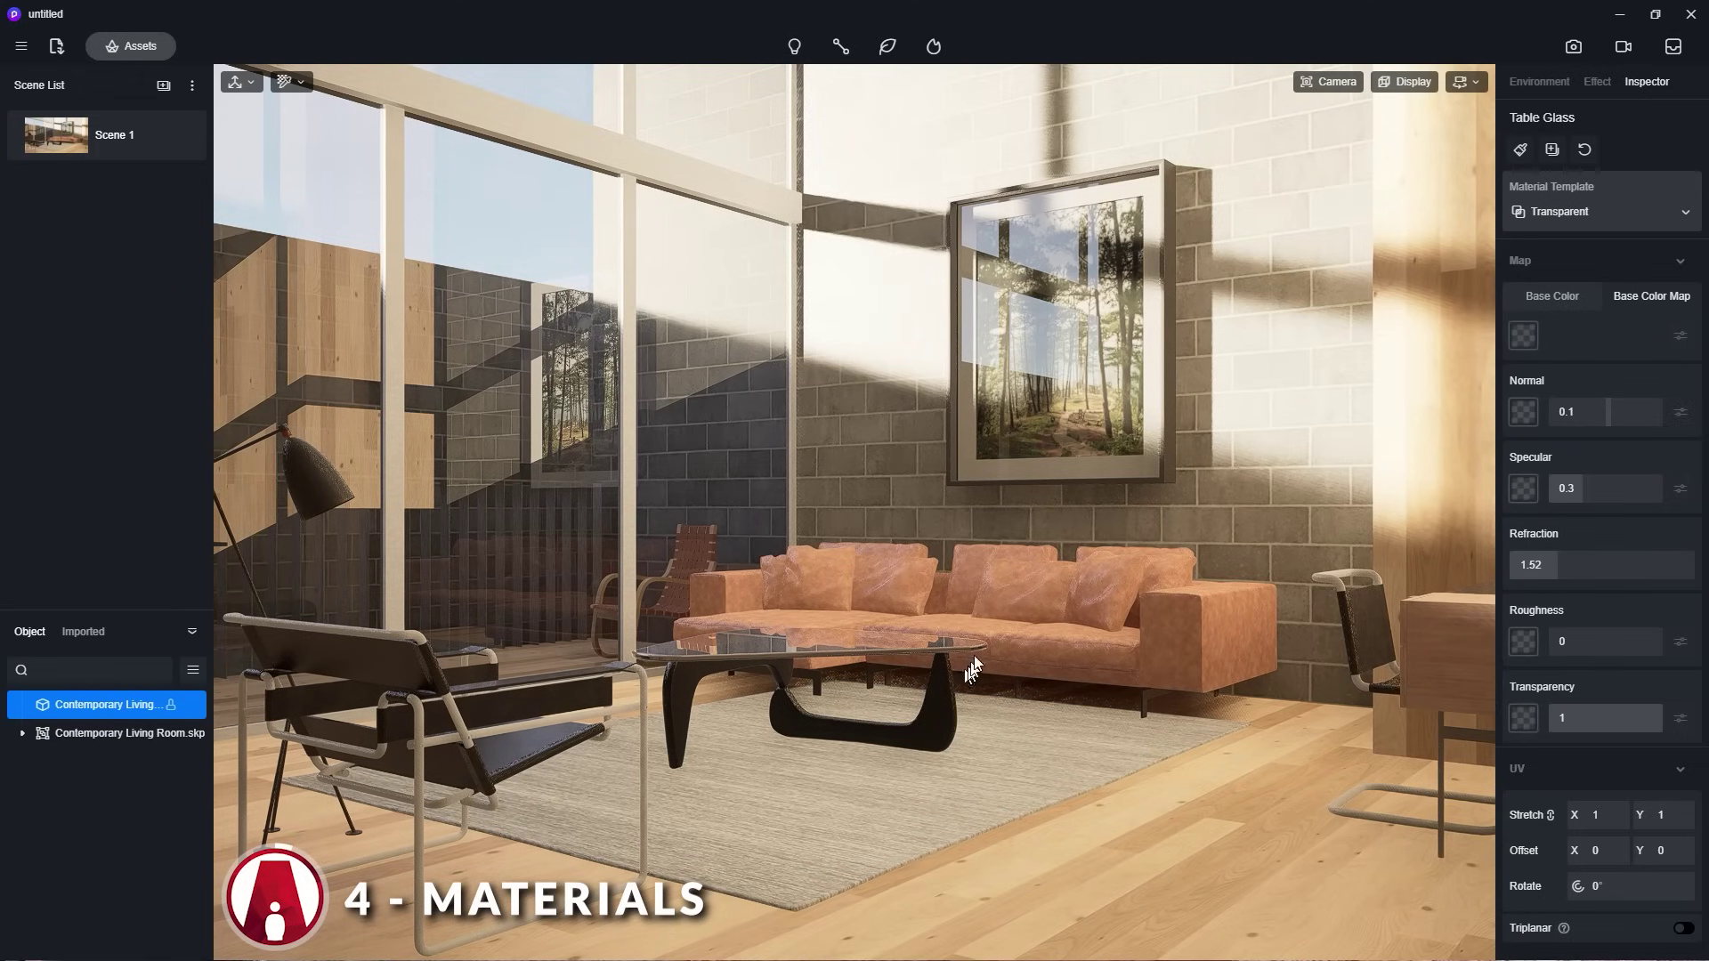
Lower the Glass material's specular from 0.3 to 0.04, keeping transparency at 1.
left_click(1144, 338)
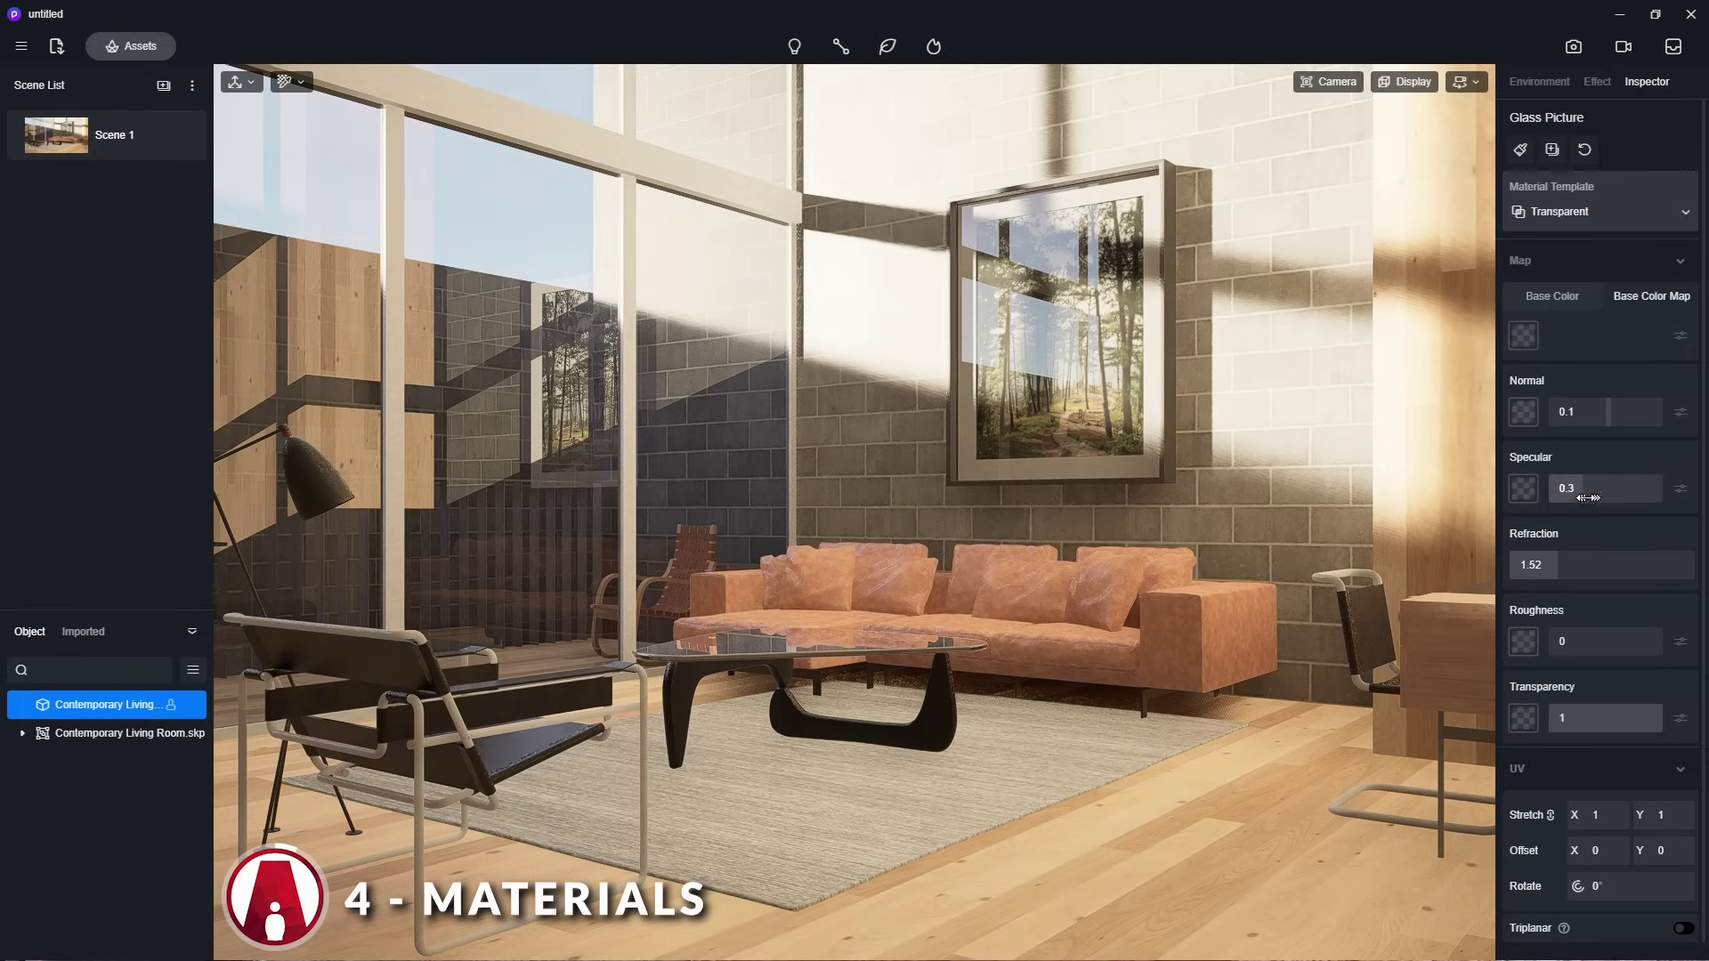
left_click_drag(1589, 489, 1553, 494)
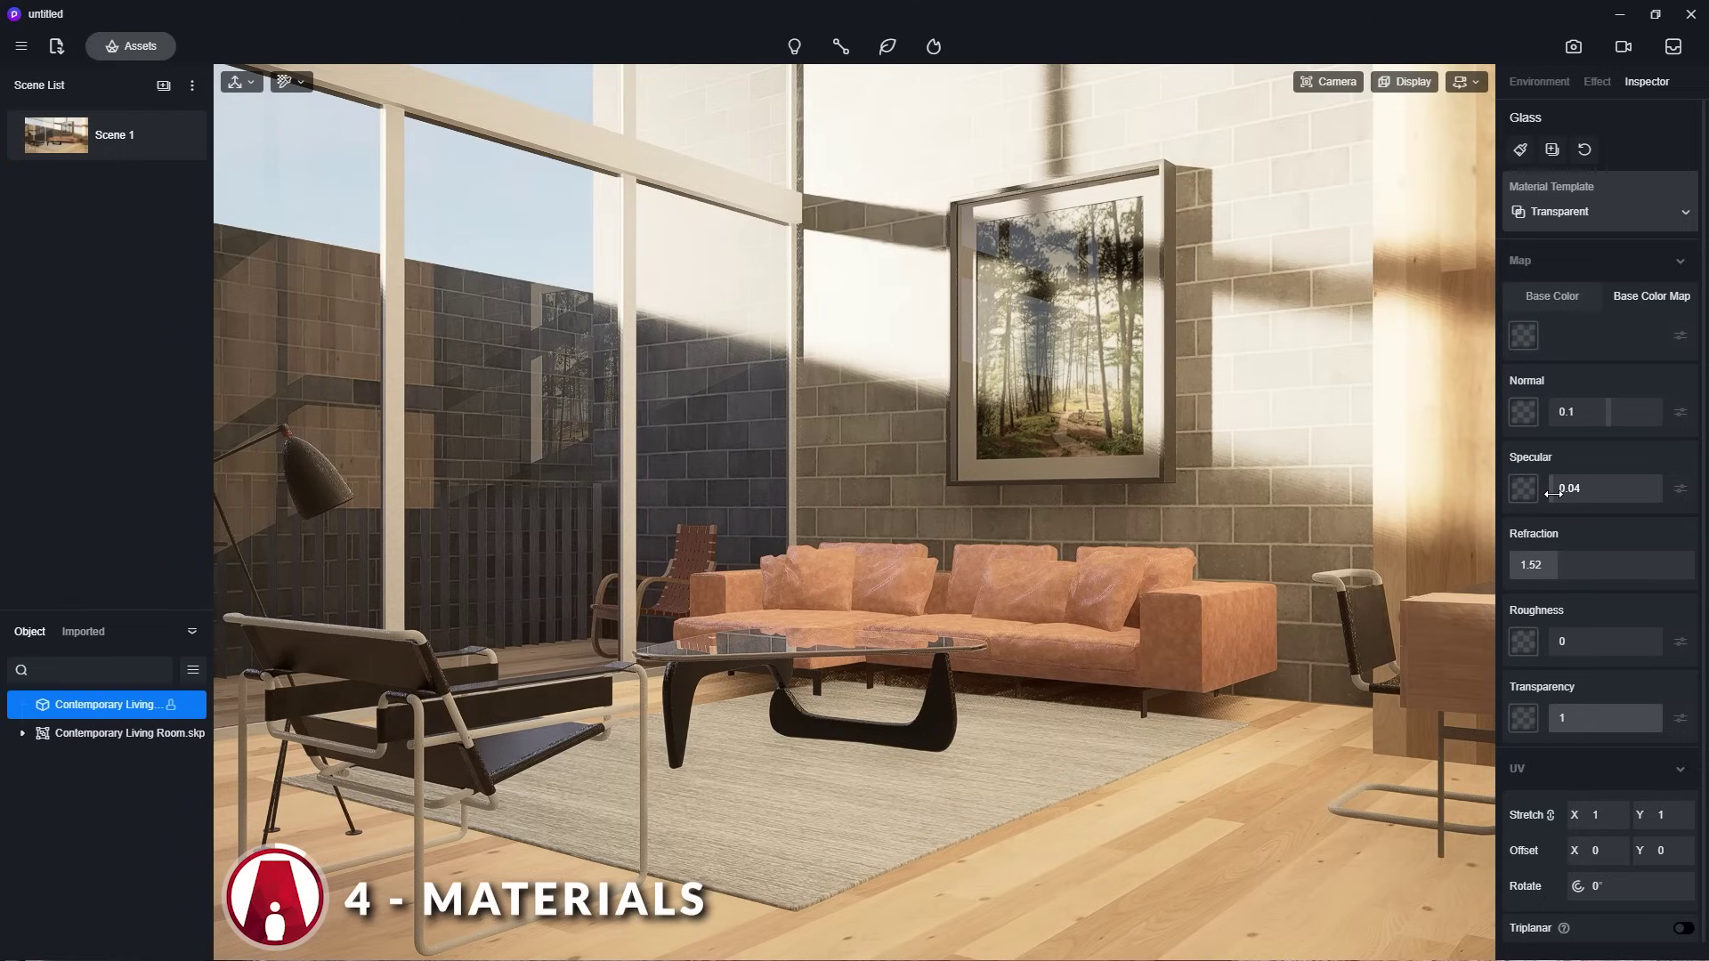
left_click_drag(1618, 715, 1673, 717)
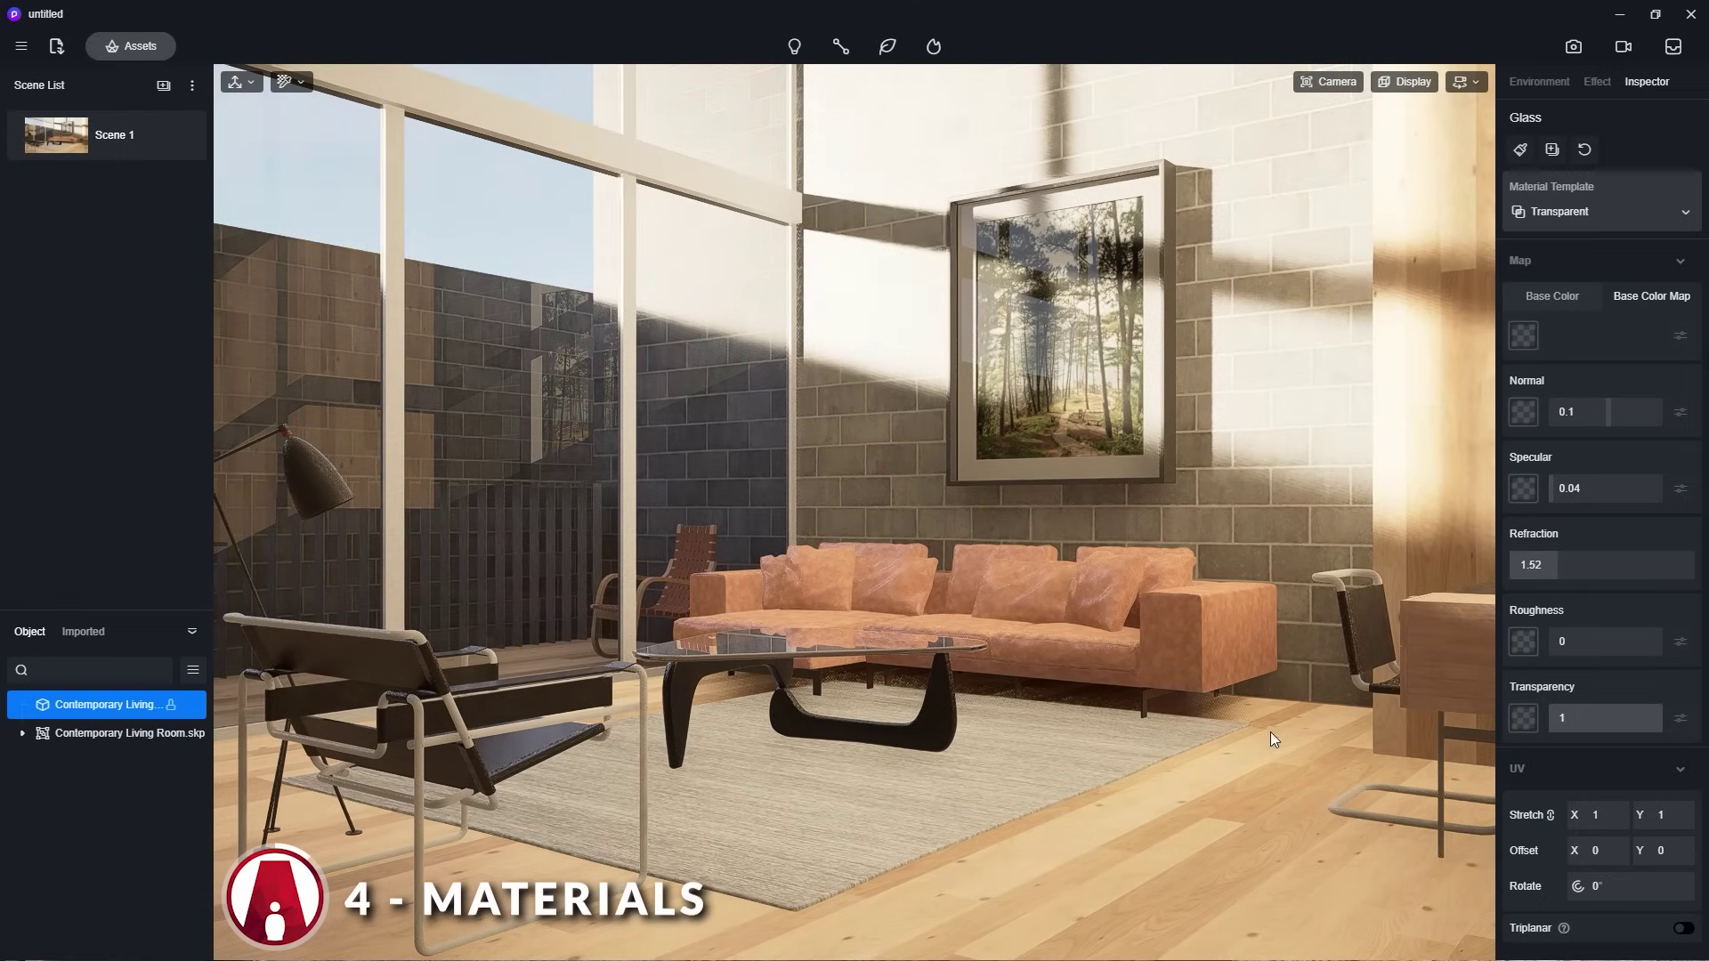
right_click_drag(1091, 686, 1246, 668)
scroll(1246, 667, "up", 10)
left_click(1257, 676)
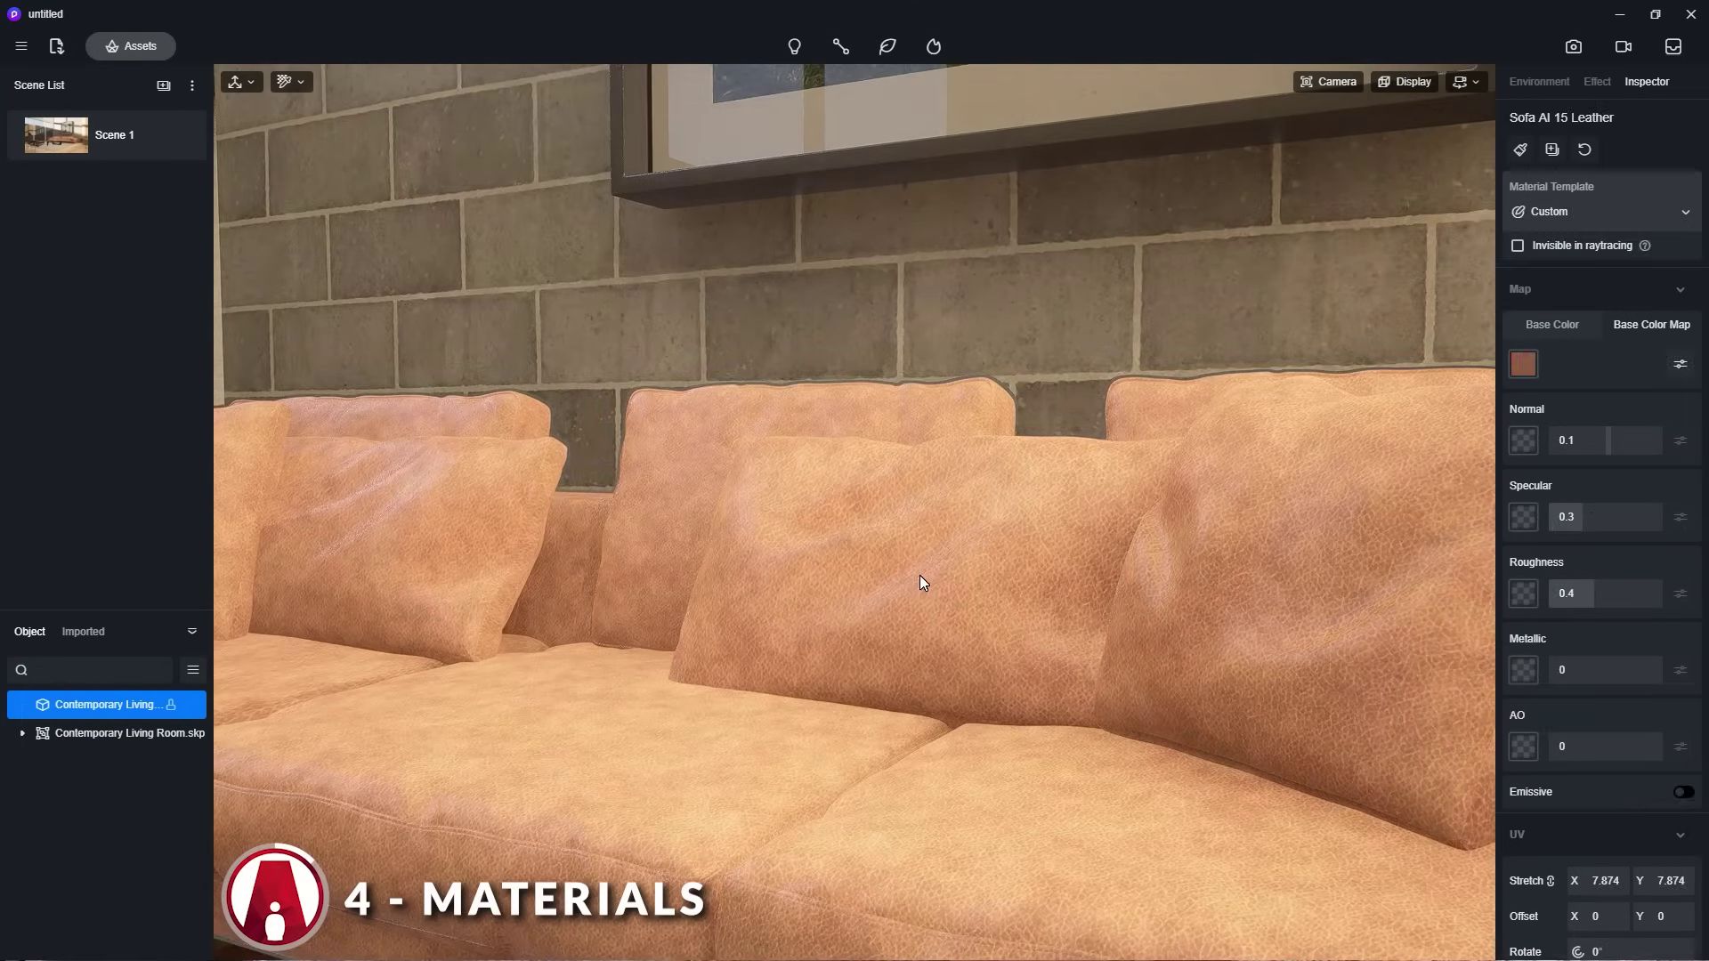
Raise the leather's specular and roughness slightly, and move the sun to mid-afternoon.
scroll(991, 578, "down", 5)
mouse_move(1583, 517)
left_mouse_down()
mouse_move(1669, 531)
mouse_move(1593, 532)
left_mouse_up()
left_click_drag(1593, 594, 1589, 602)
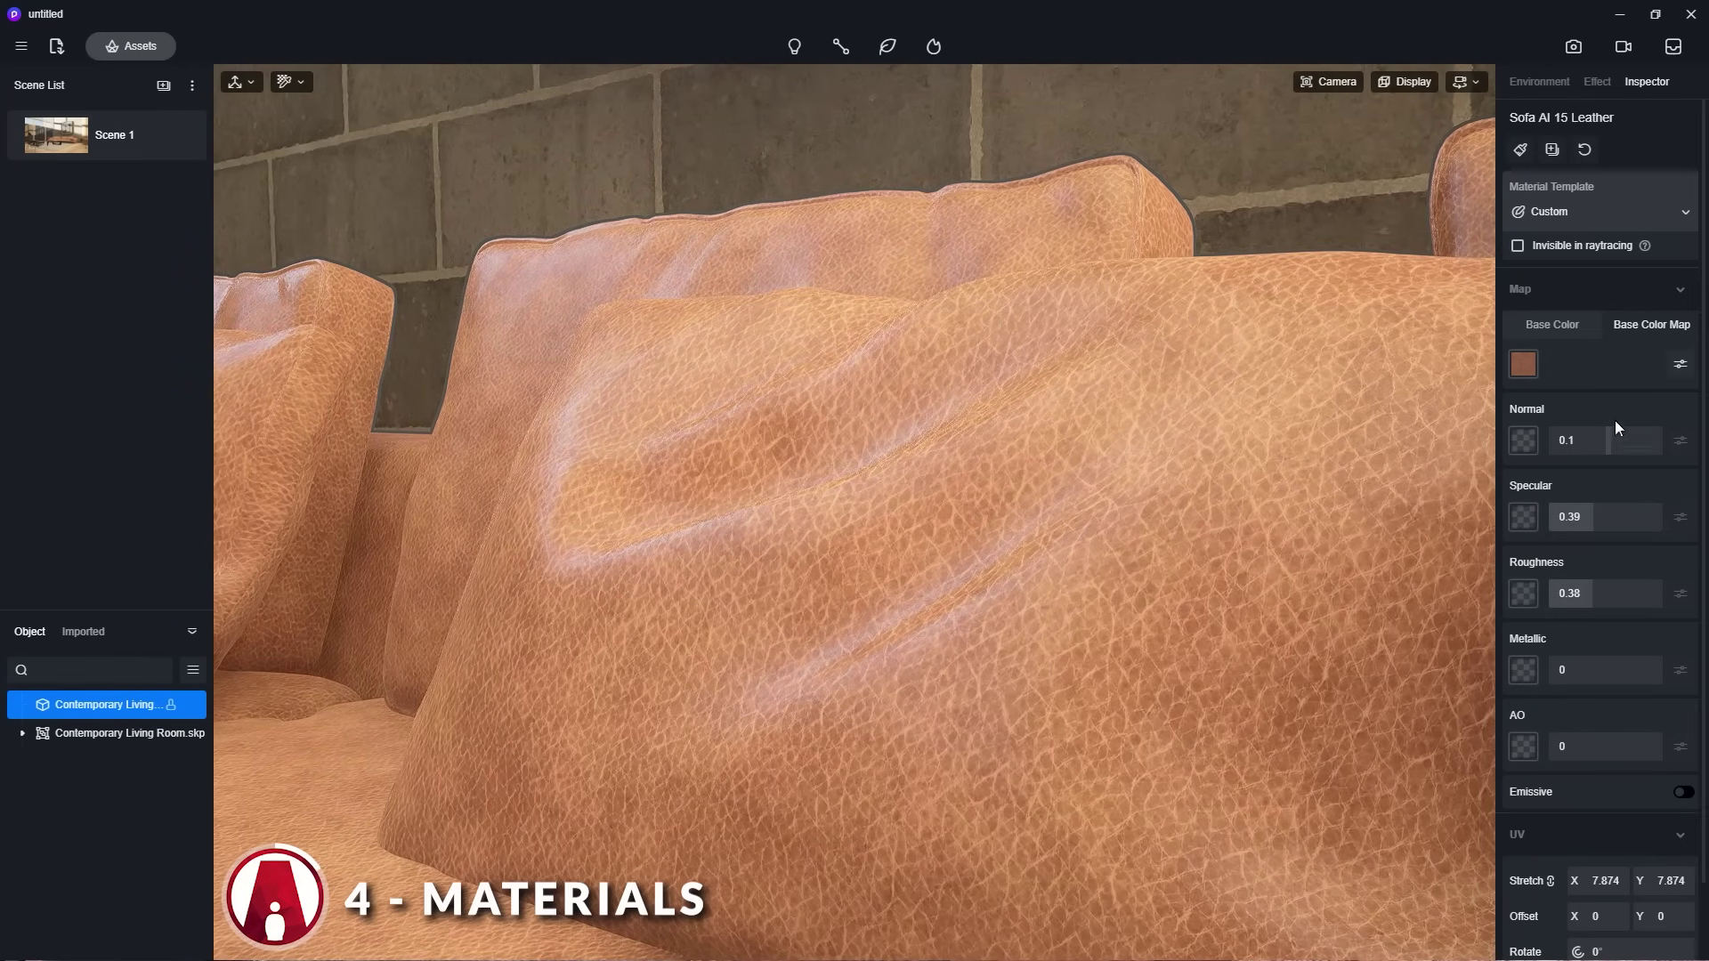
left_click(1523, 86)
mouse_move(1658, 213)
left_mouse_down()
mouse_move(1673, 230)
mouse_move(1669, 214)
left_mouse_up()
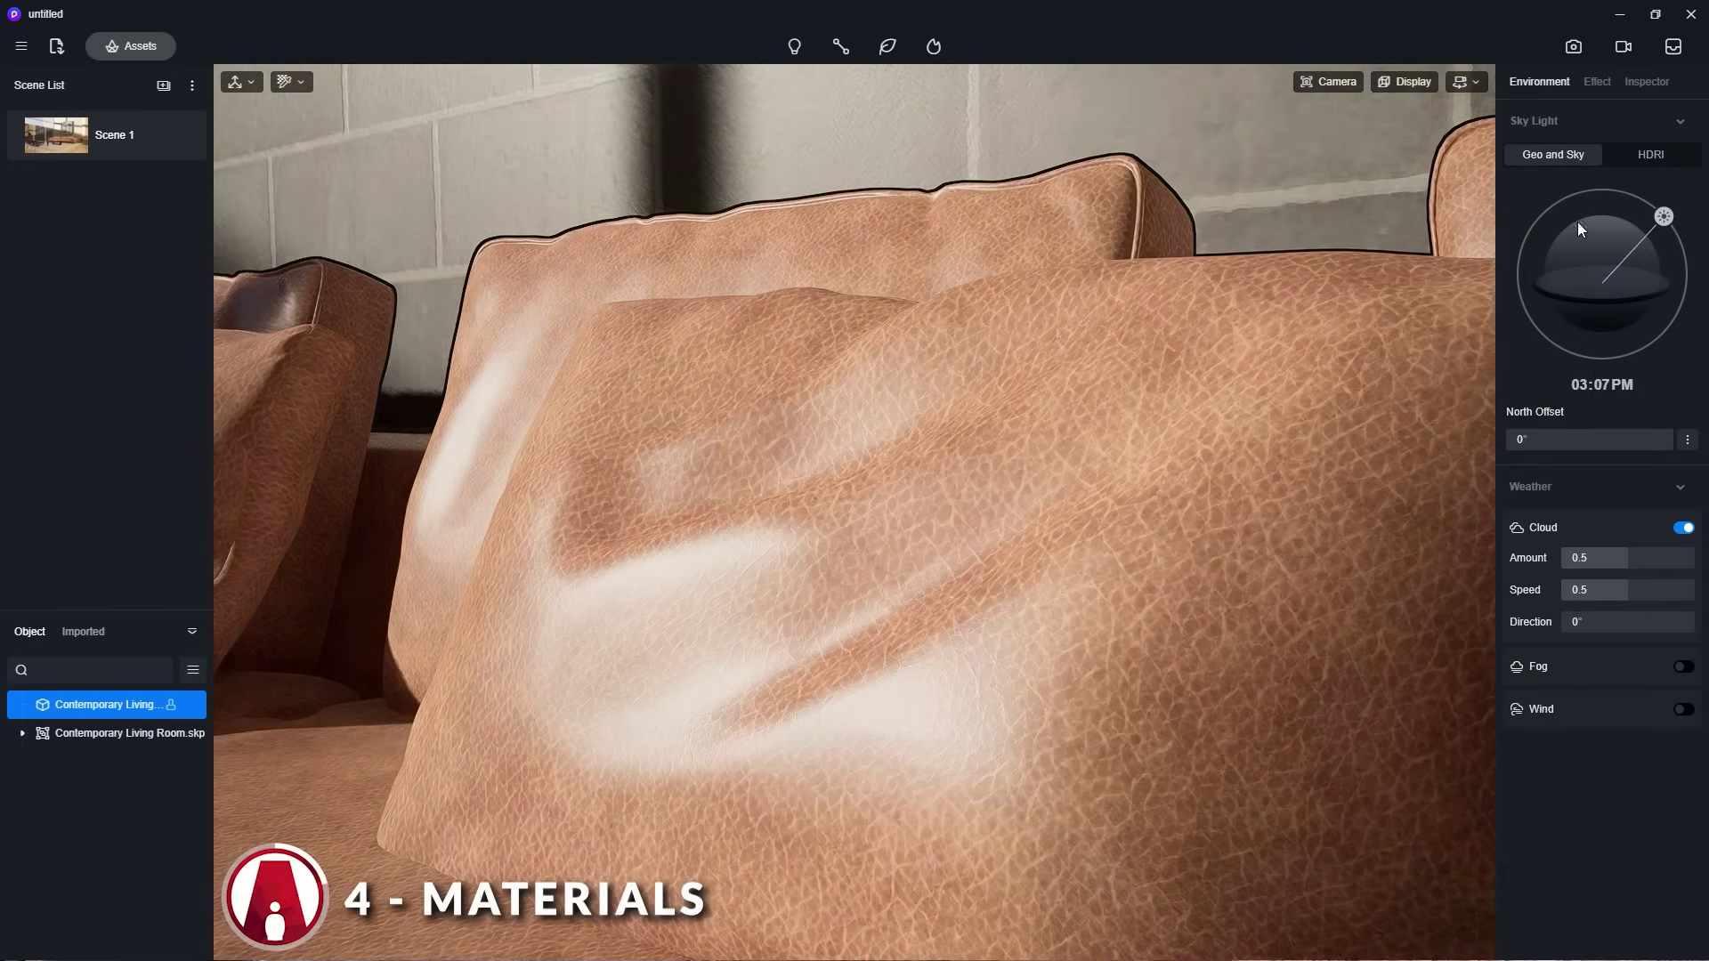
Load Leather_AI_06_NRM as the leather's normal map at strength 1, leaving inversion off.
left_click(1011, 468)
middle_click_drag(1011, 469, 936, 482)
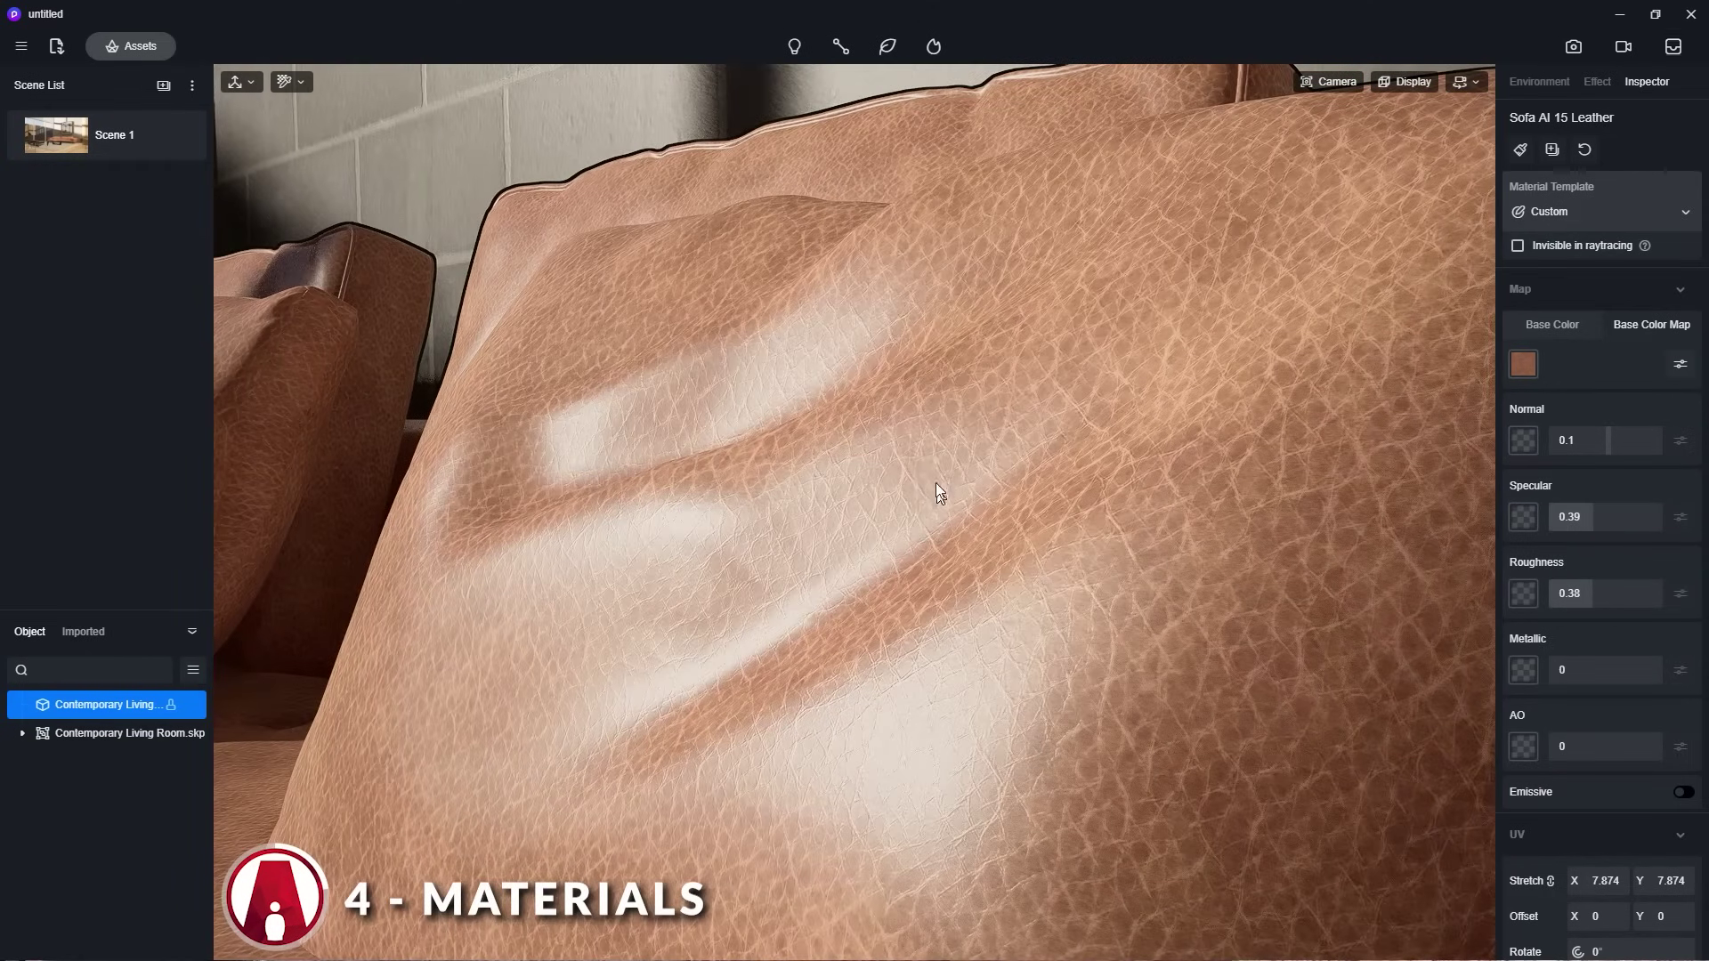
left_click(1522, 442)
scroll(355, 236, "down", 5)
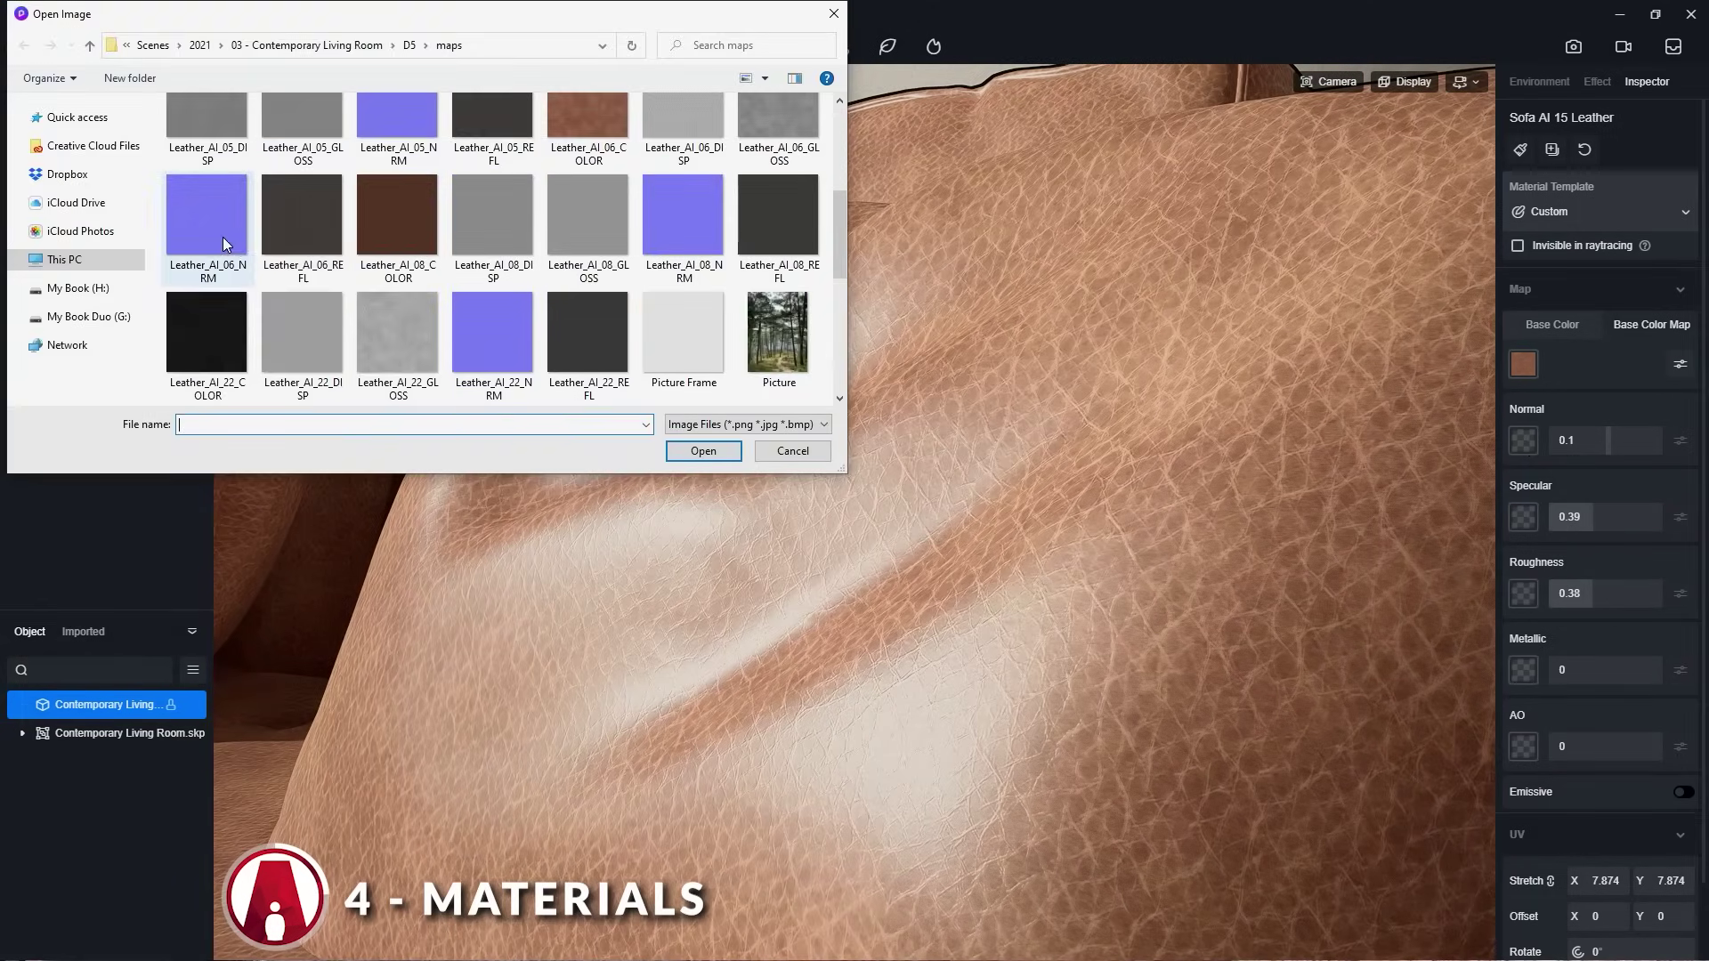
double_click(225, 238)
left_click_drag(1575, 440, 1651, 442)
scroll(1355, 500, "up", 3)
scroll(1354, 501, "down", 2)
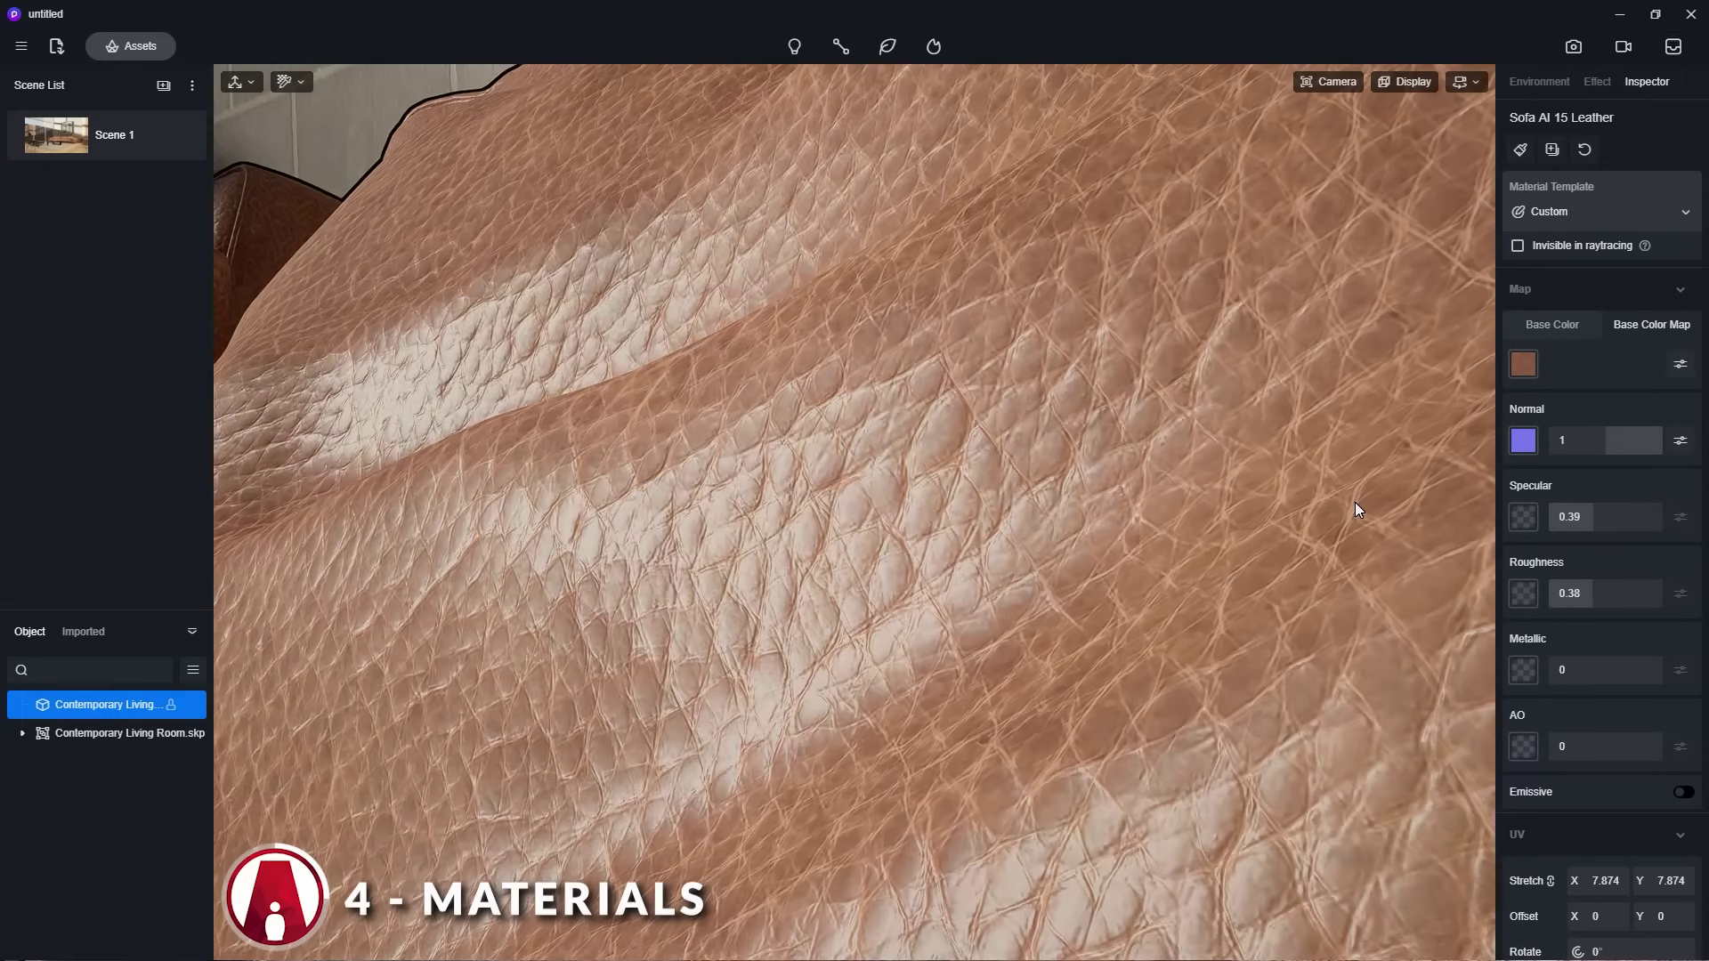
middle_click_drag(1355, 502, 1388, 534)
left_click_drag(1640, 442, 1670, 461)
left_click(1680, 441)
left_click(1680, 492)
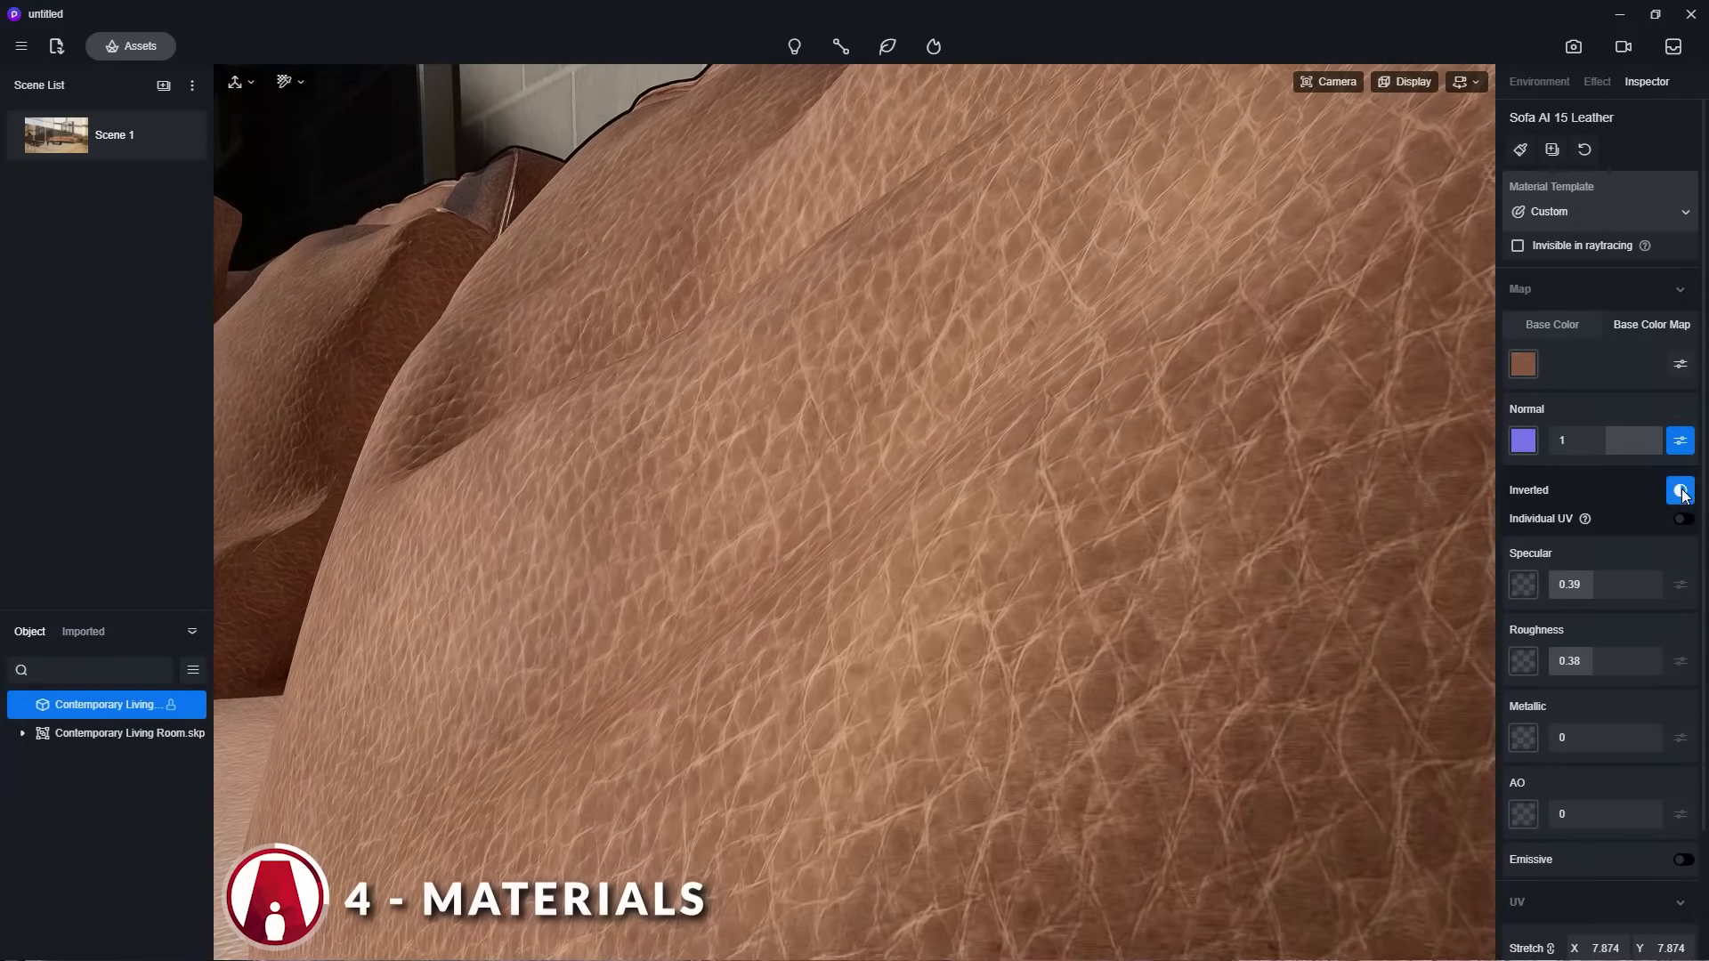
left_click(1680, 491)
Add an inverted leather specular map and raise specular to about 0.49.
left_click(1523, 442)
scroll(421, 261, "down", 1)
scroll(422, 261, "down", 1)
double_click(320, 352)
left_click(1681, 584)
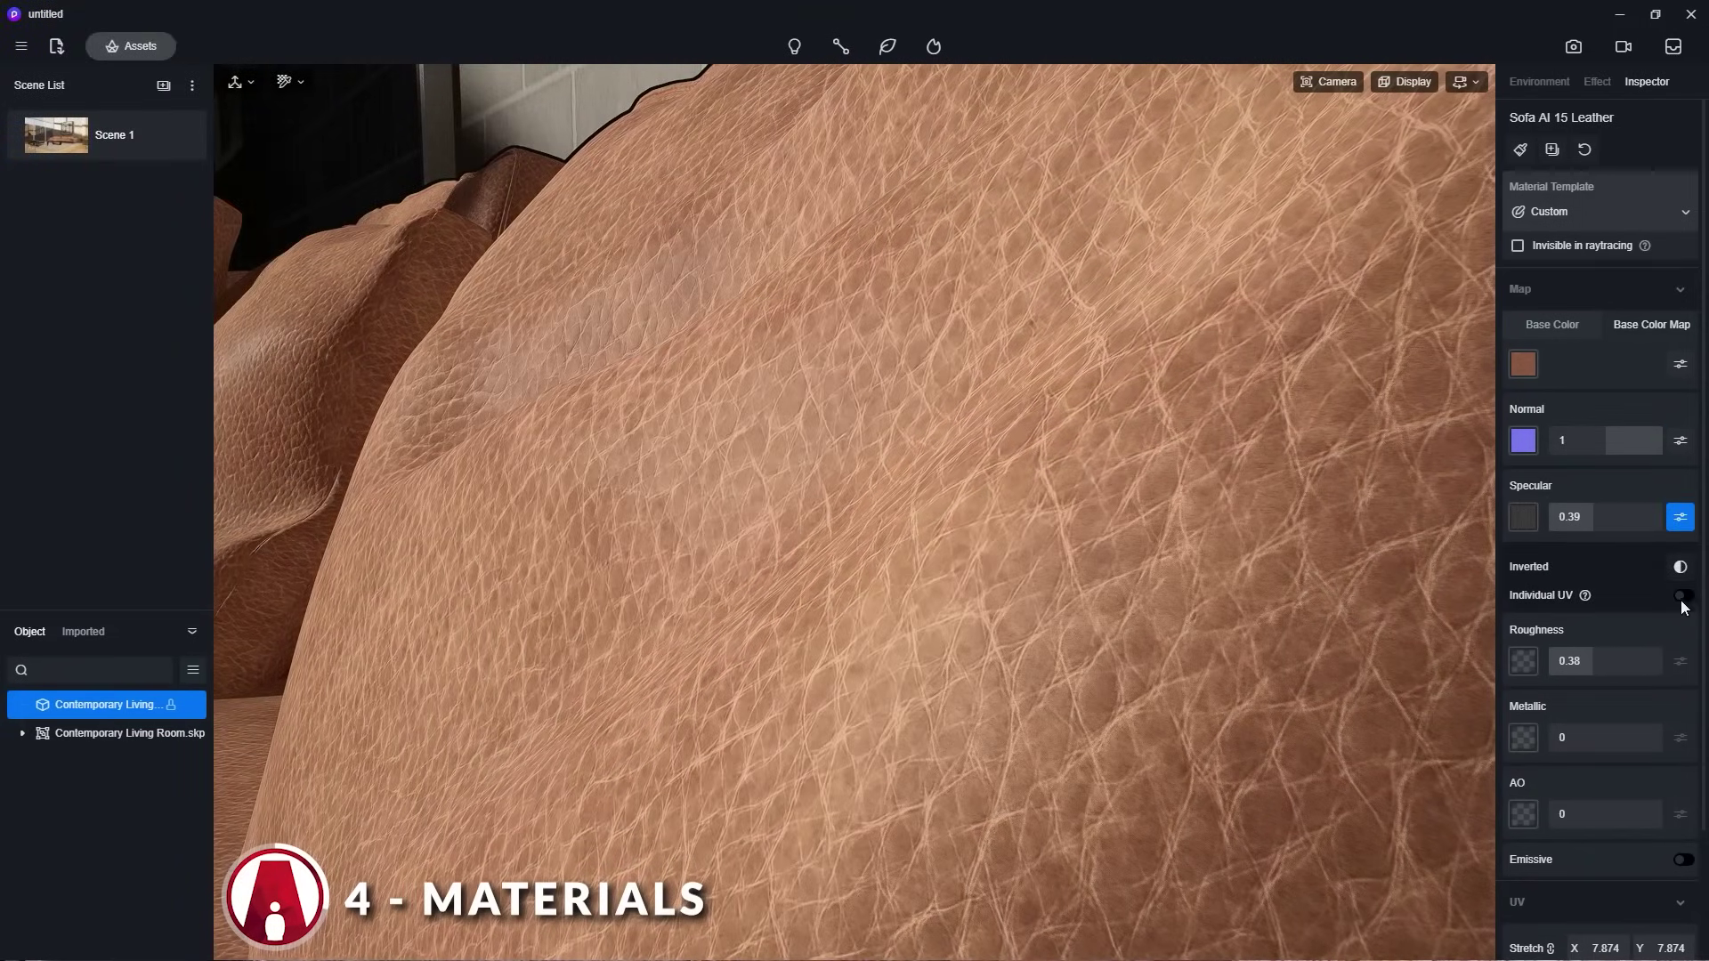
left_click(1680, 568)
left_click_drag(1595, 523, 1615, 527)
Add the inverted leather gloss map as roughness and lower roughness below 0.56.
left_click(1523, 661)
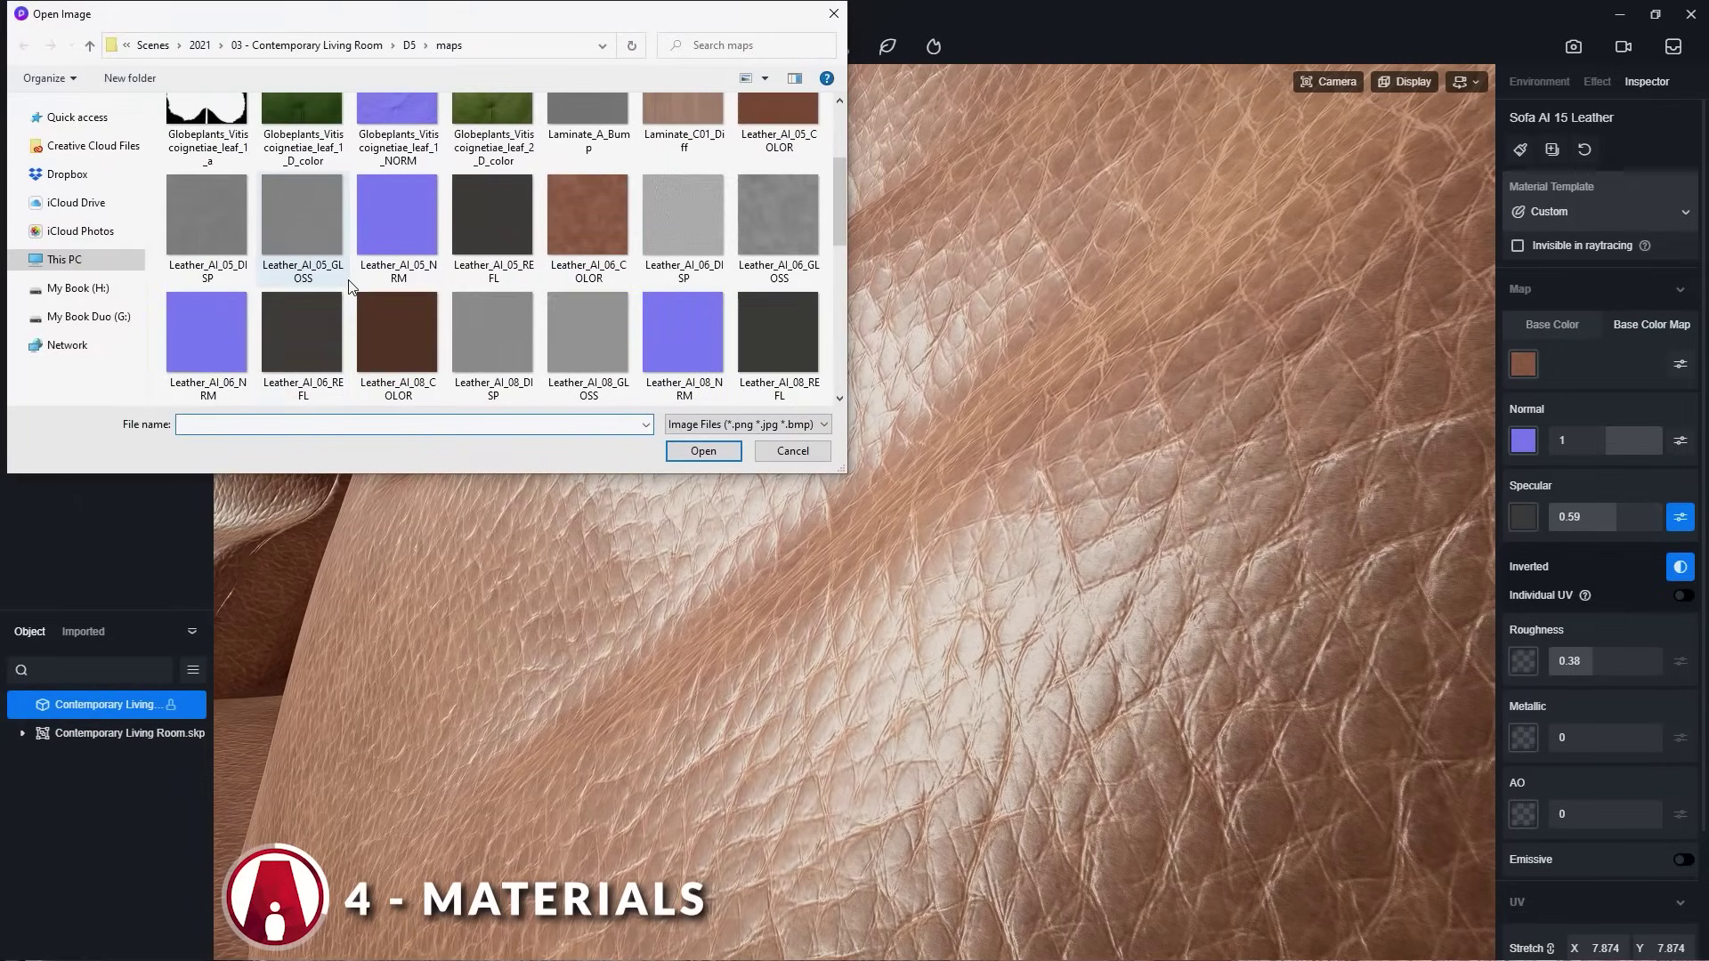
left_click(703, 450)
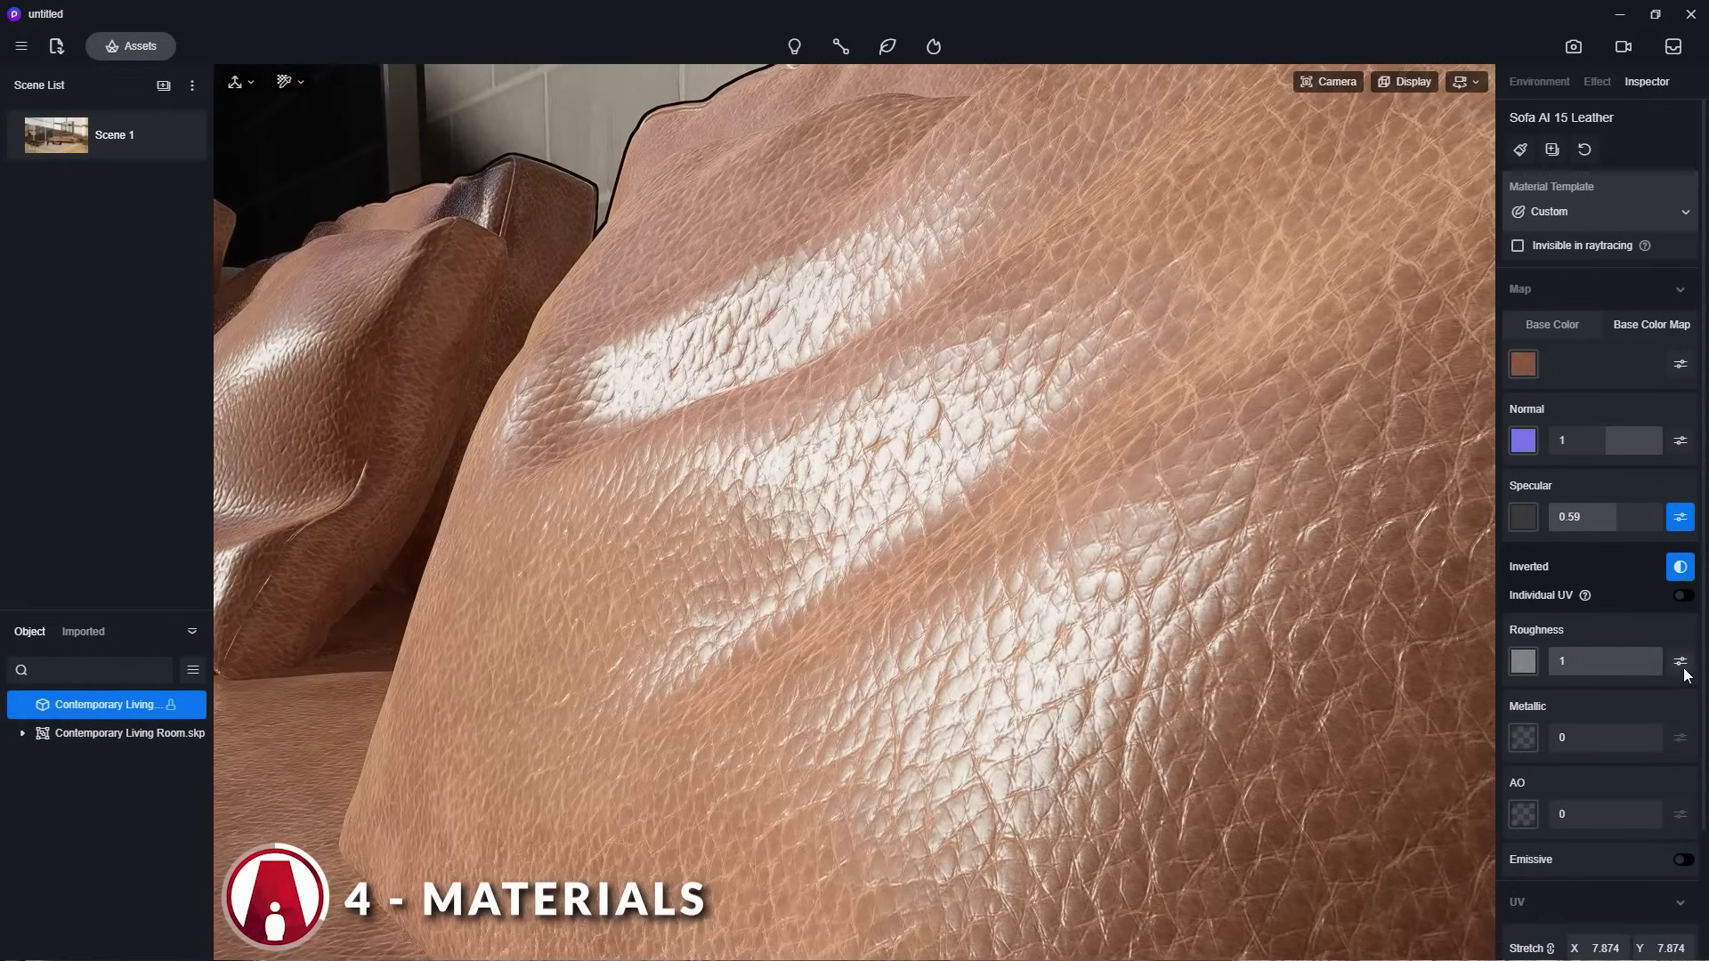
left_click(1681, 663)
left_click(1681, 644)
mouse_move(1607, 594)
left_mouse_down()
mouse_move(1567, 596)
mouse_move(1612, 599)
left_mouse_up()
scroll(797, 472, "down", 3)
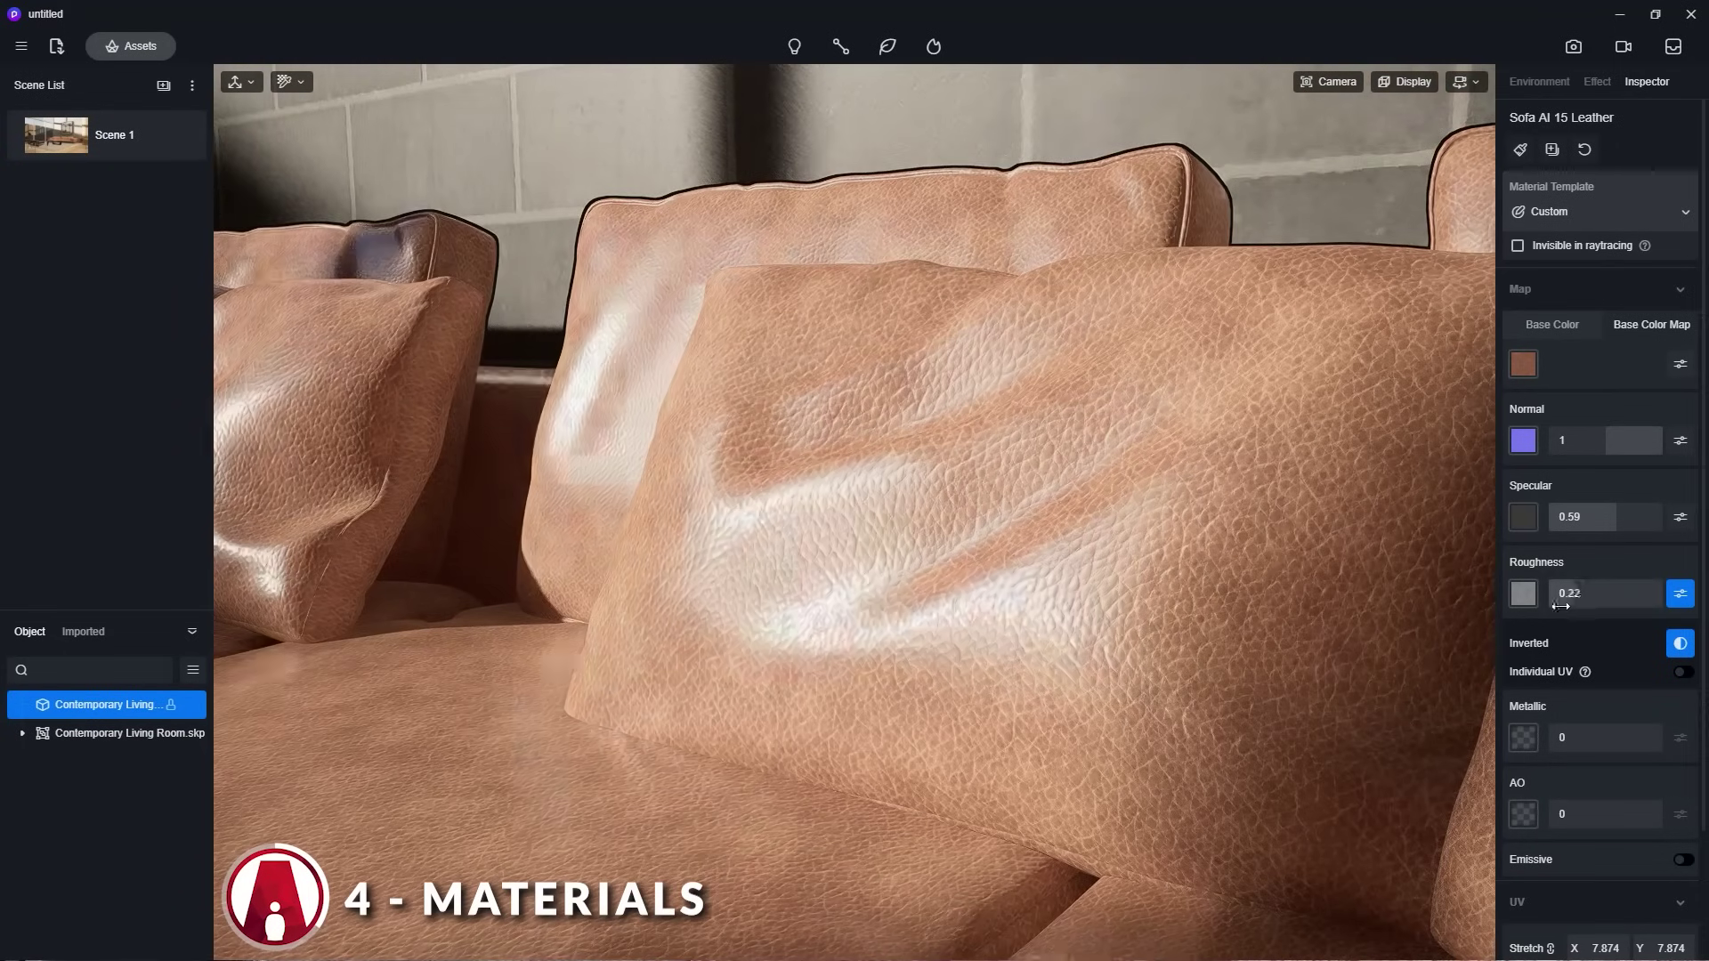
left_click_drag(1612, 593, 1600, 593)
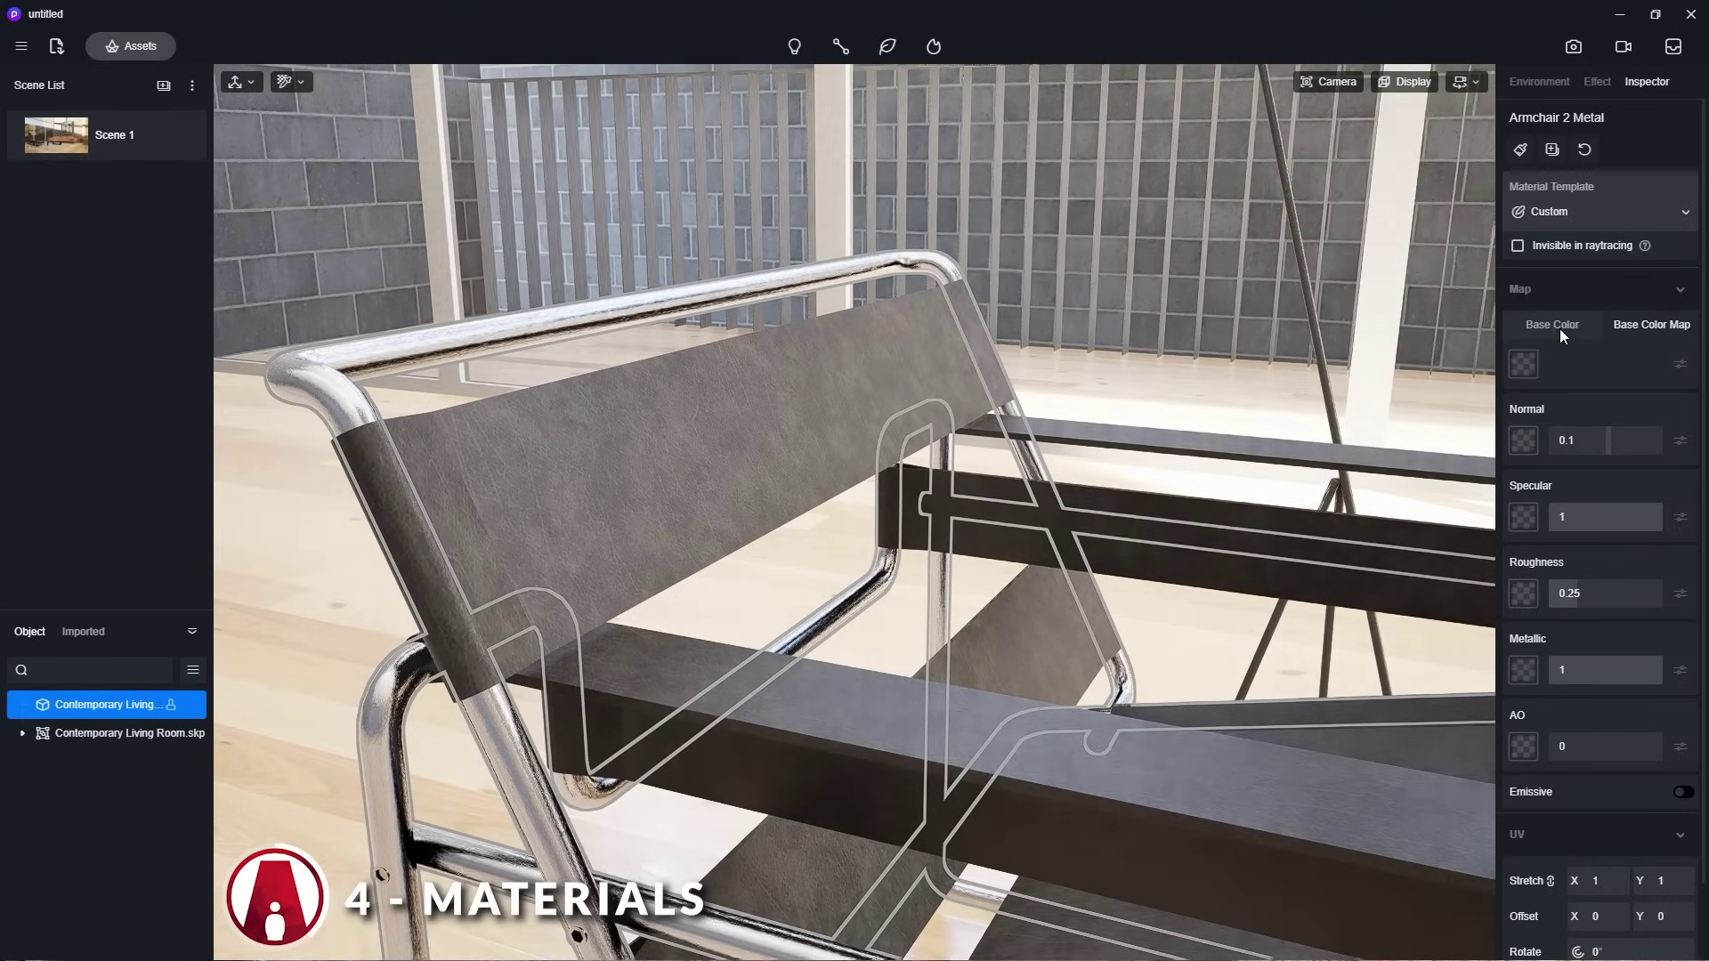
Recolour the Armchair 2 Metal material to a darker gold.
left_click(1559, 326)
left_click_drag(1694, 426, 1552, 515)
left_click_drag(1603, 476, 1612, 437)
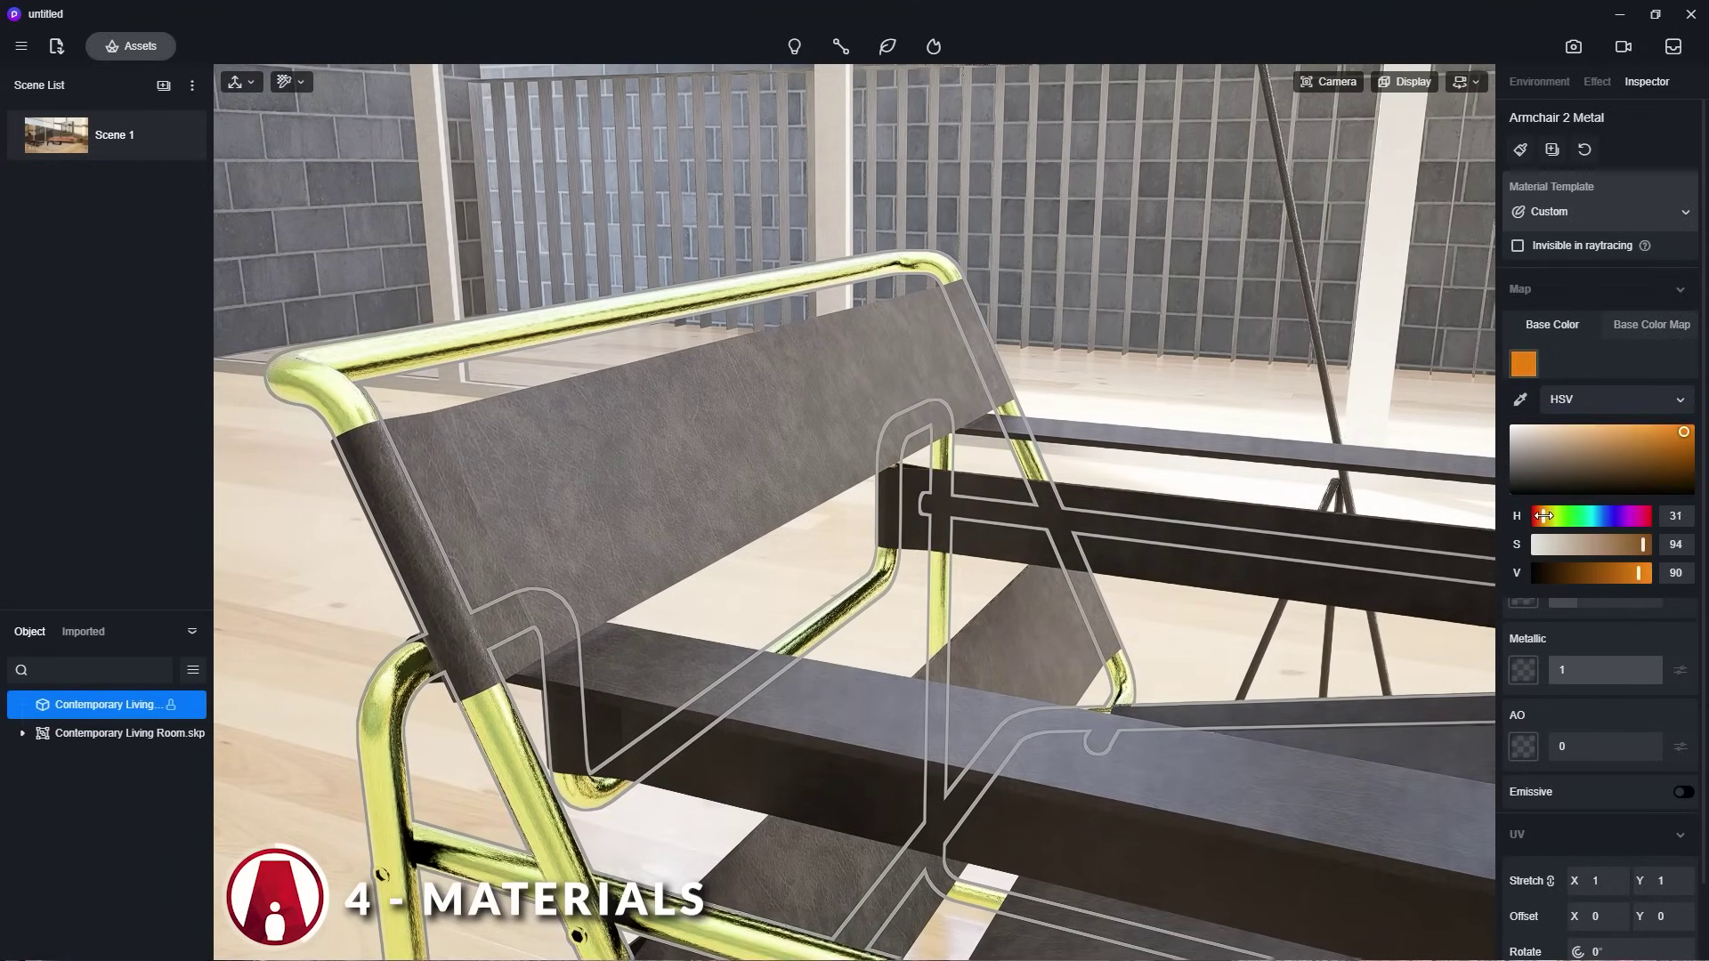
left_click_drag(1543, 515, 1549, 516)
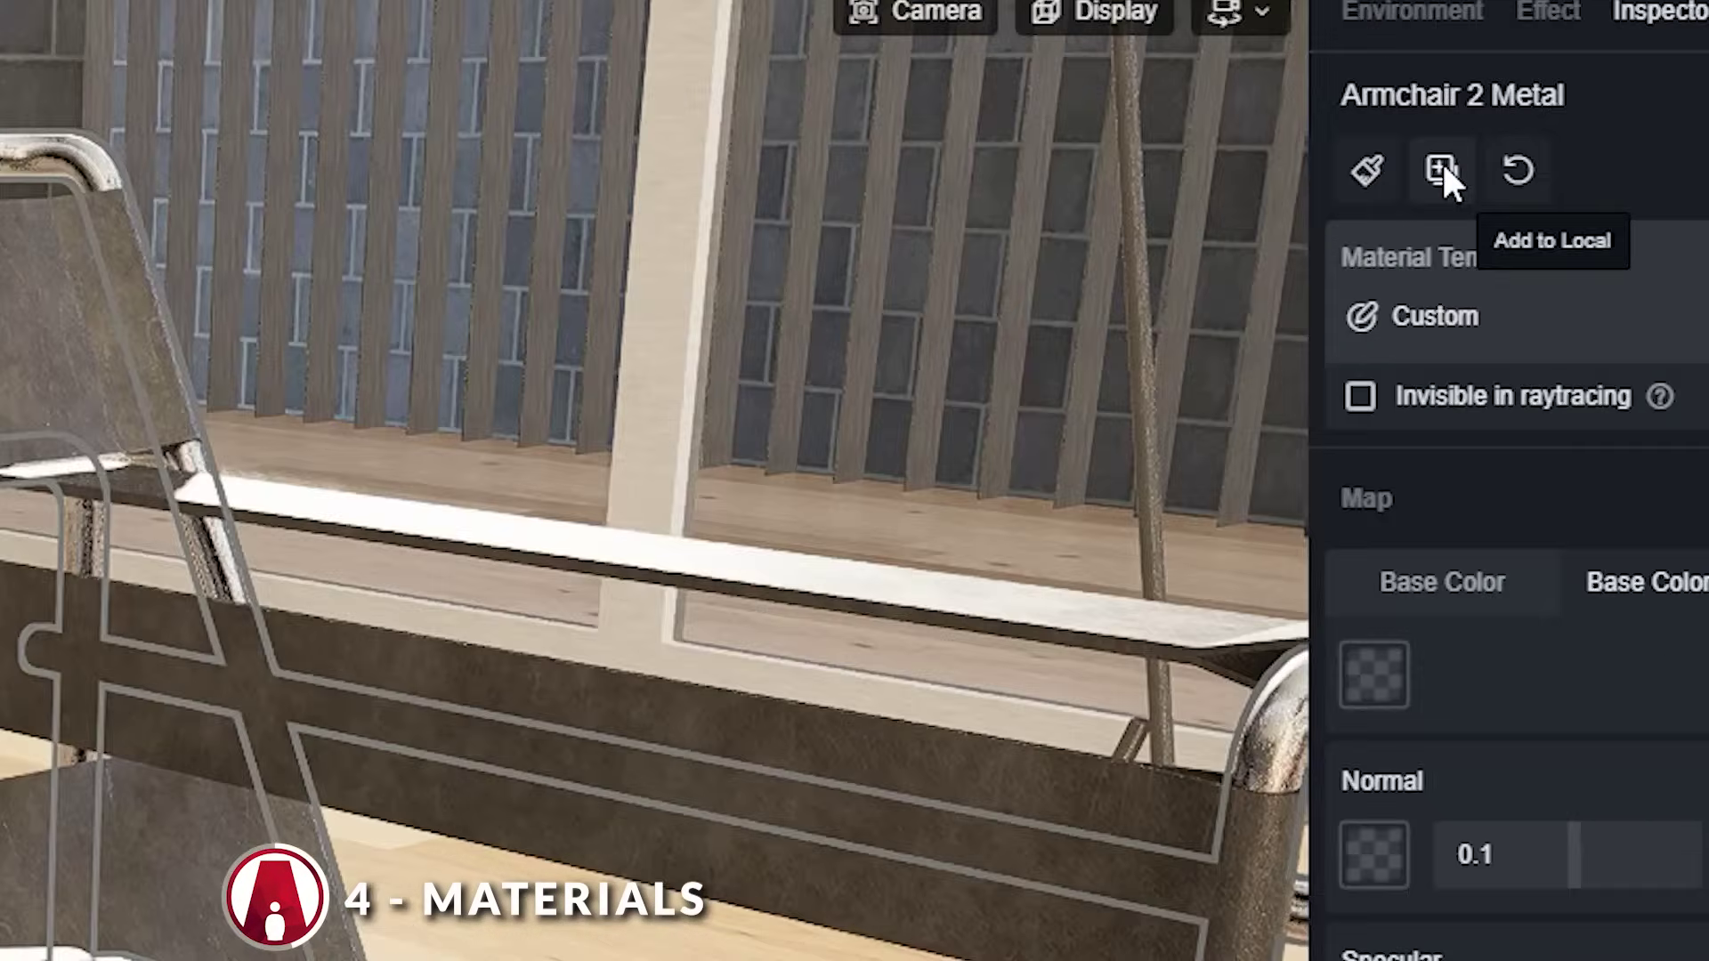
Save Armchair 2 Metal to the local library, apply it to the drawer handles, and open the online library.
left_click(1552, 150)
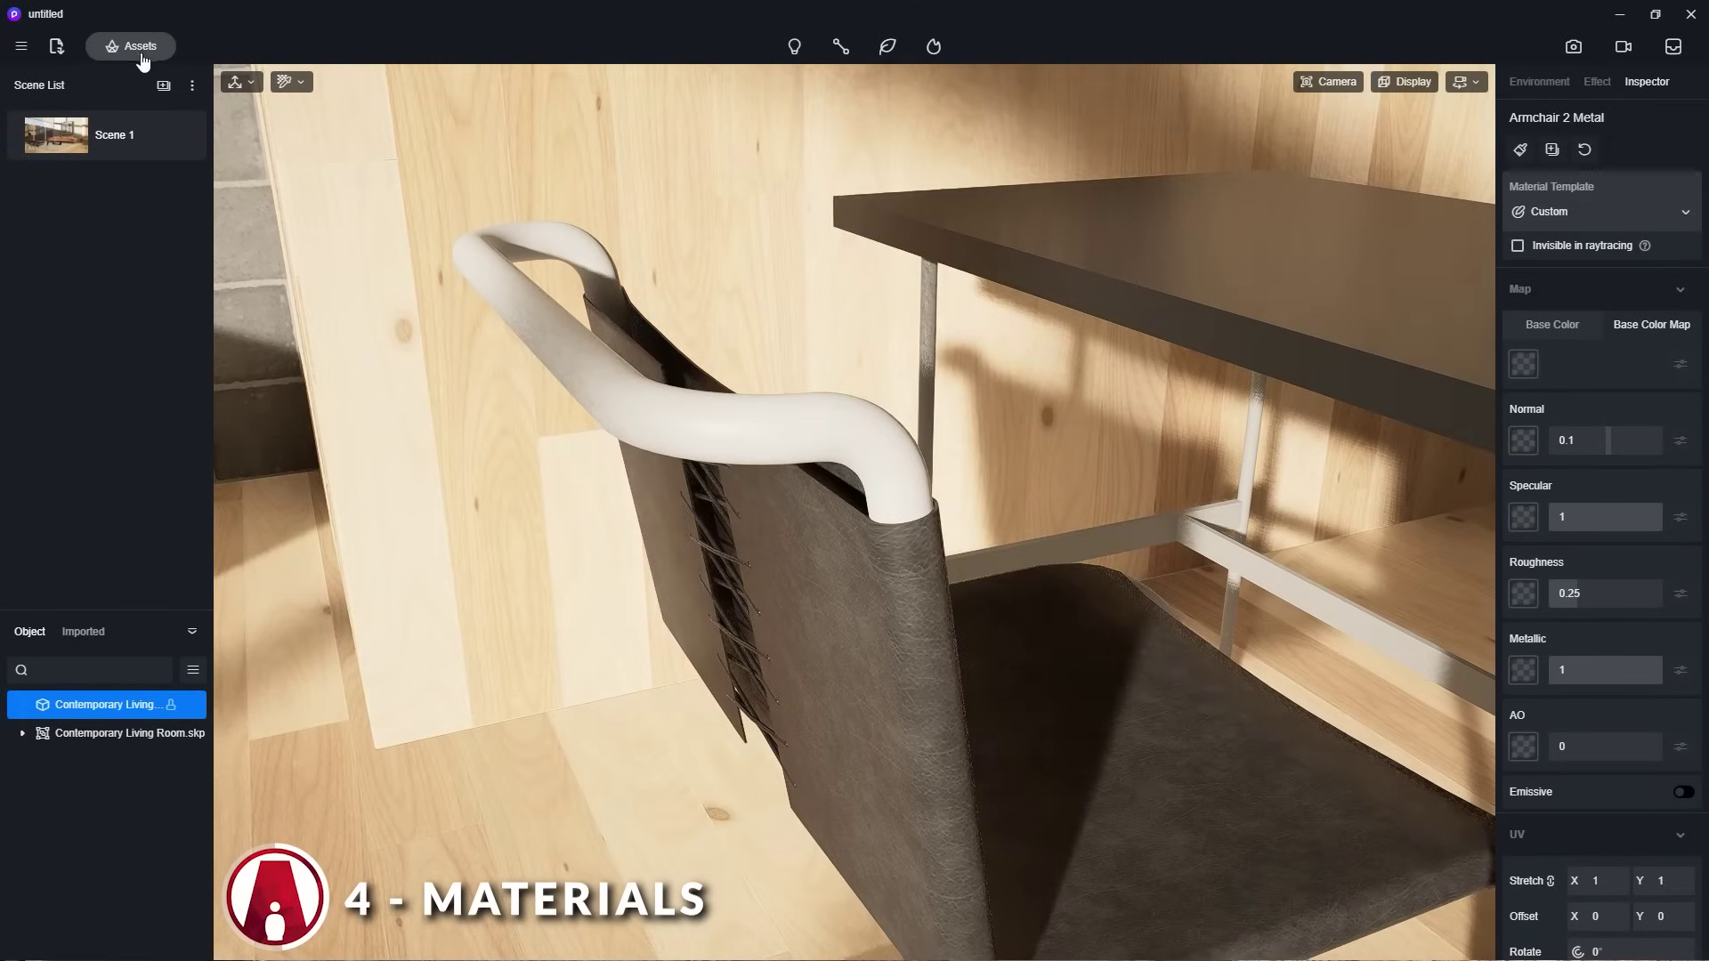
left_click(131, 46)
left_click(133, 56)
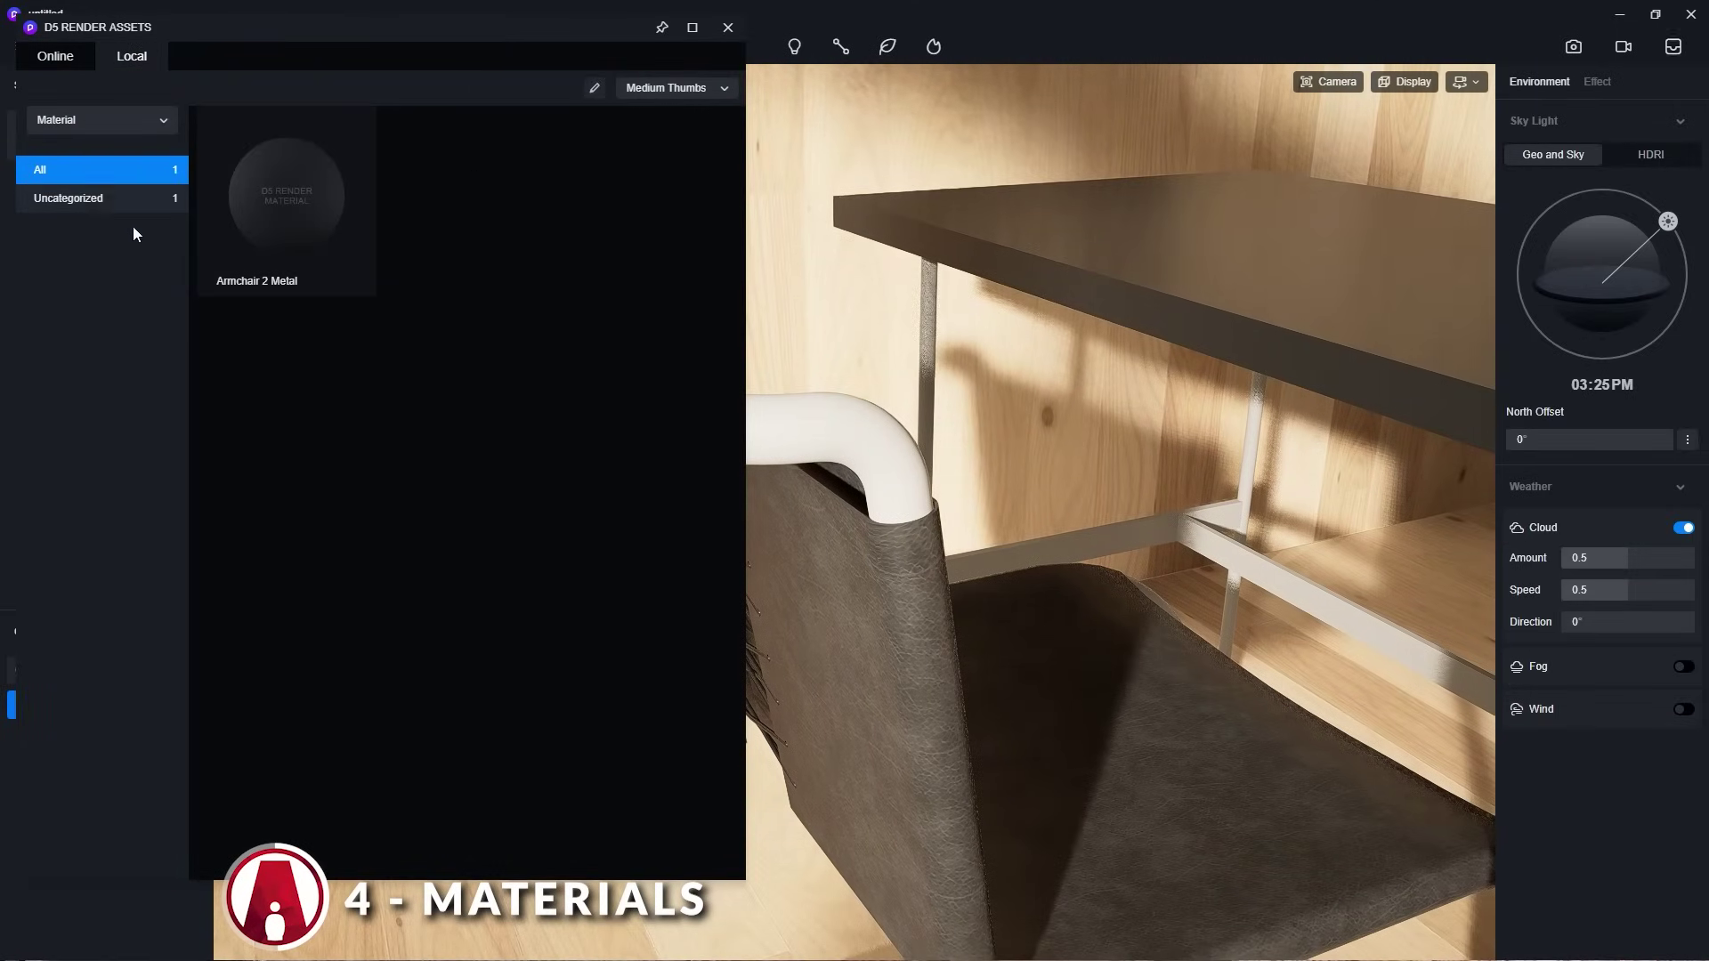
left_click_drag(851, 442, 865, 455)
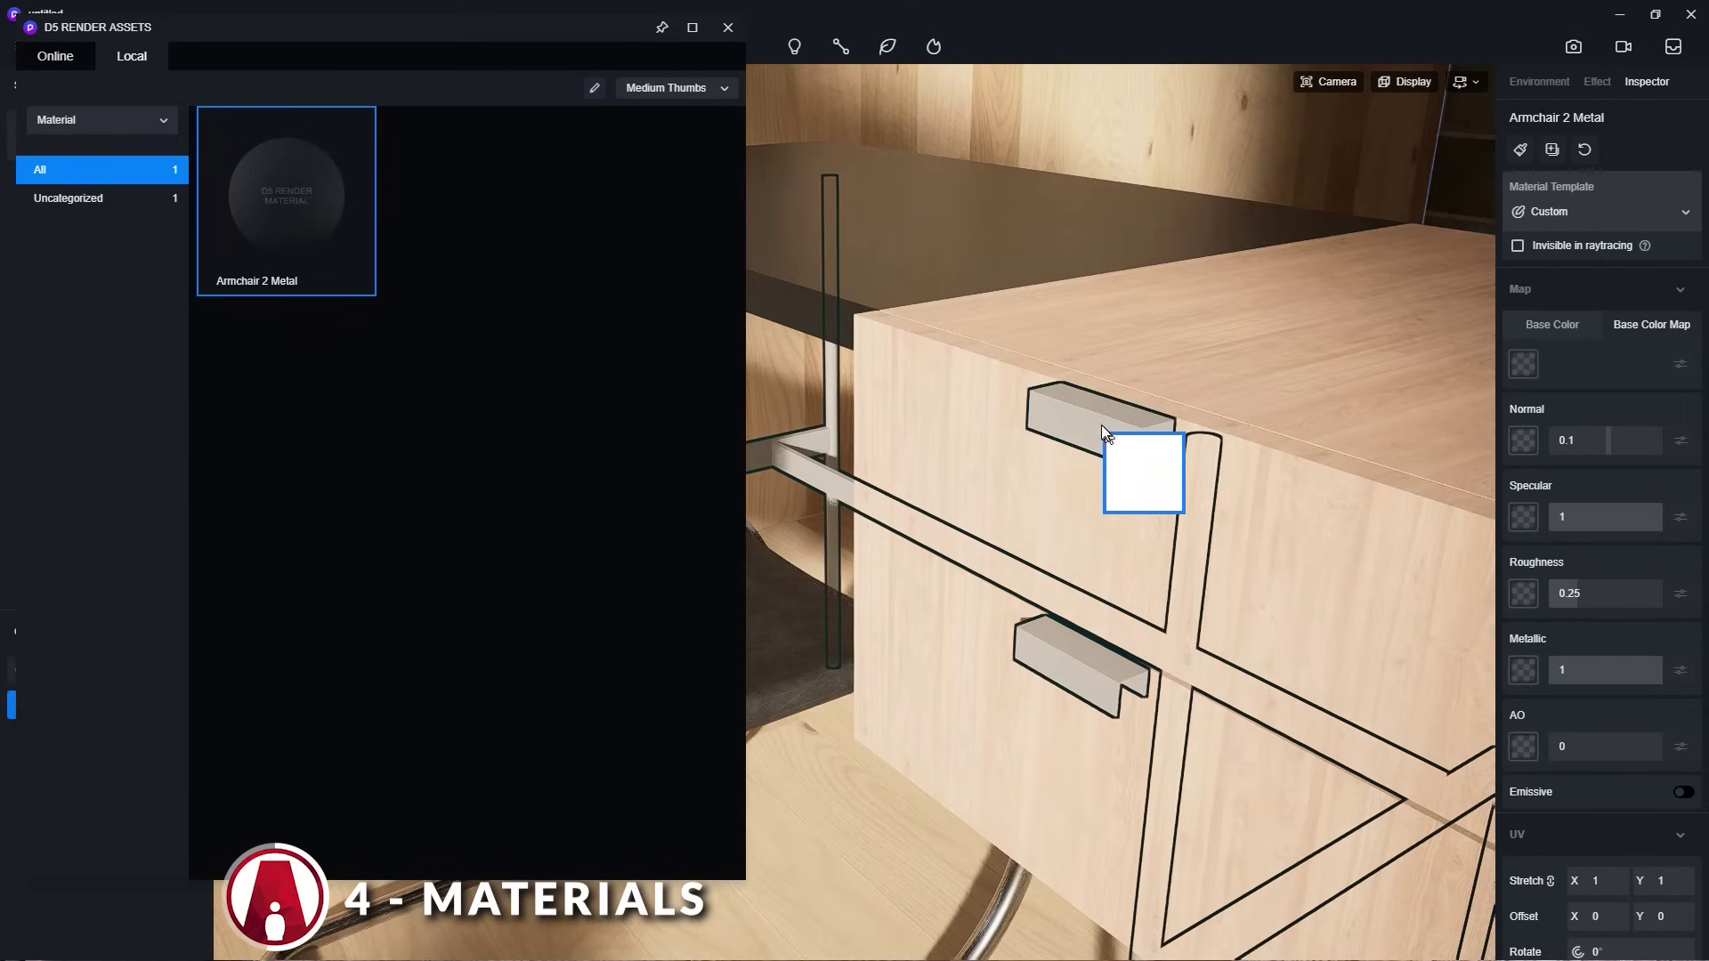
left_click_drag(1101, 427, 1102, 434)
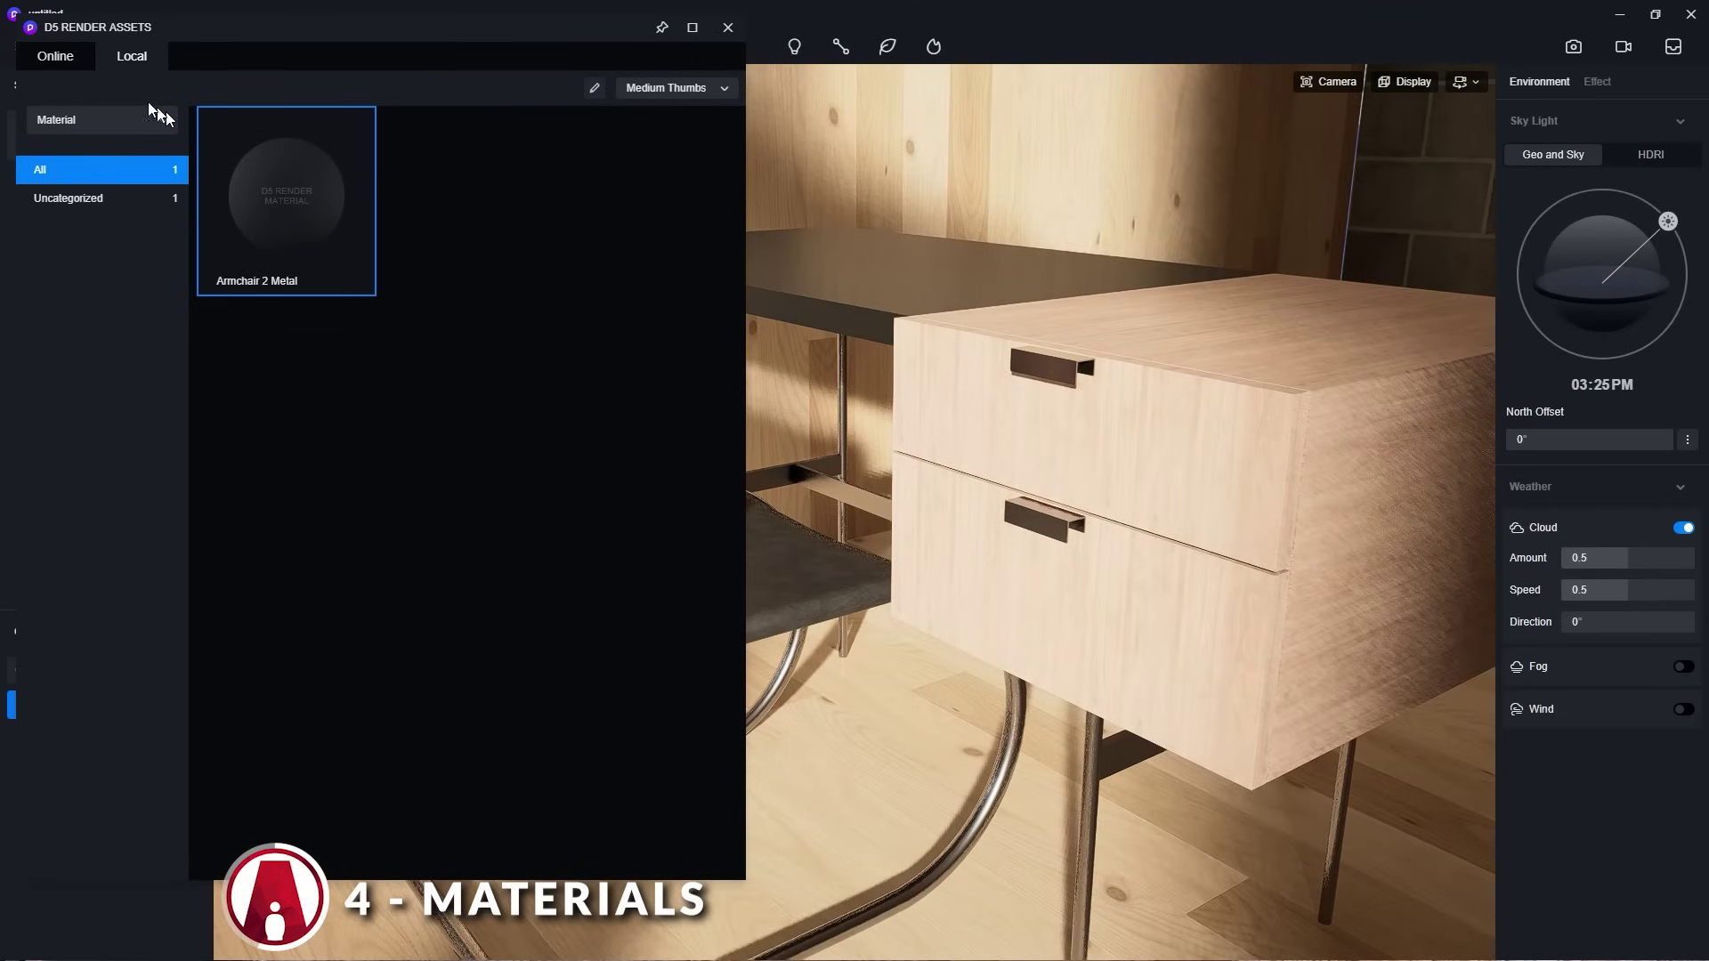
left_click(59, 59)
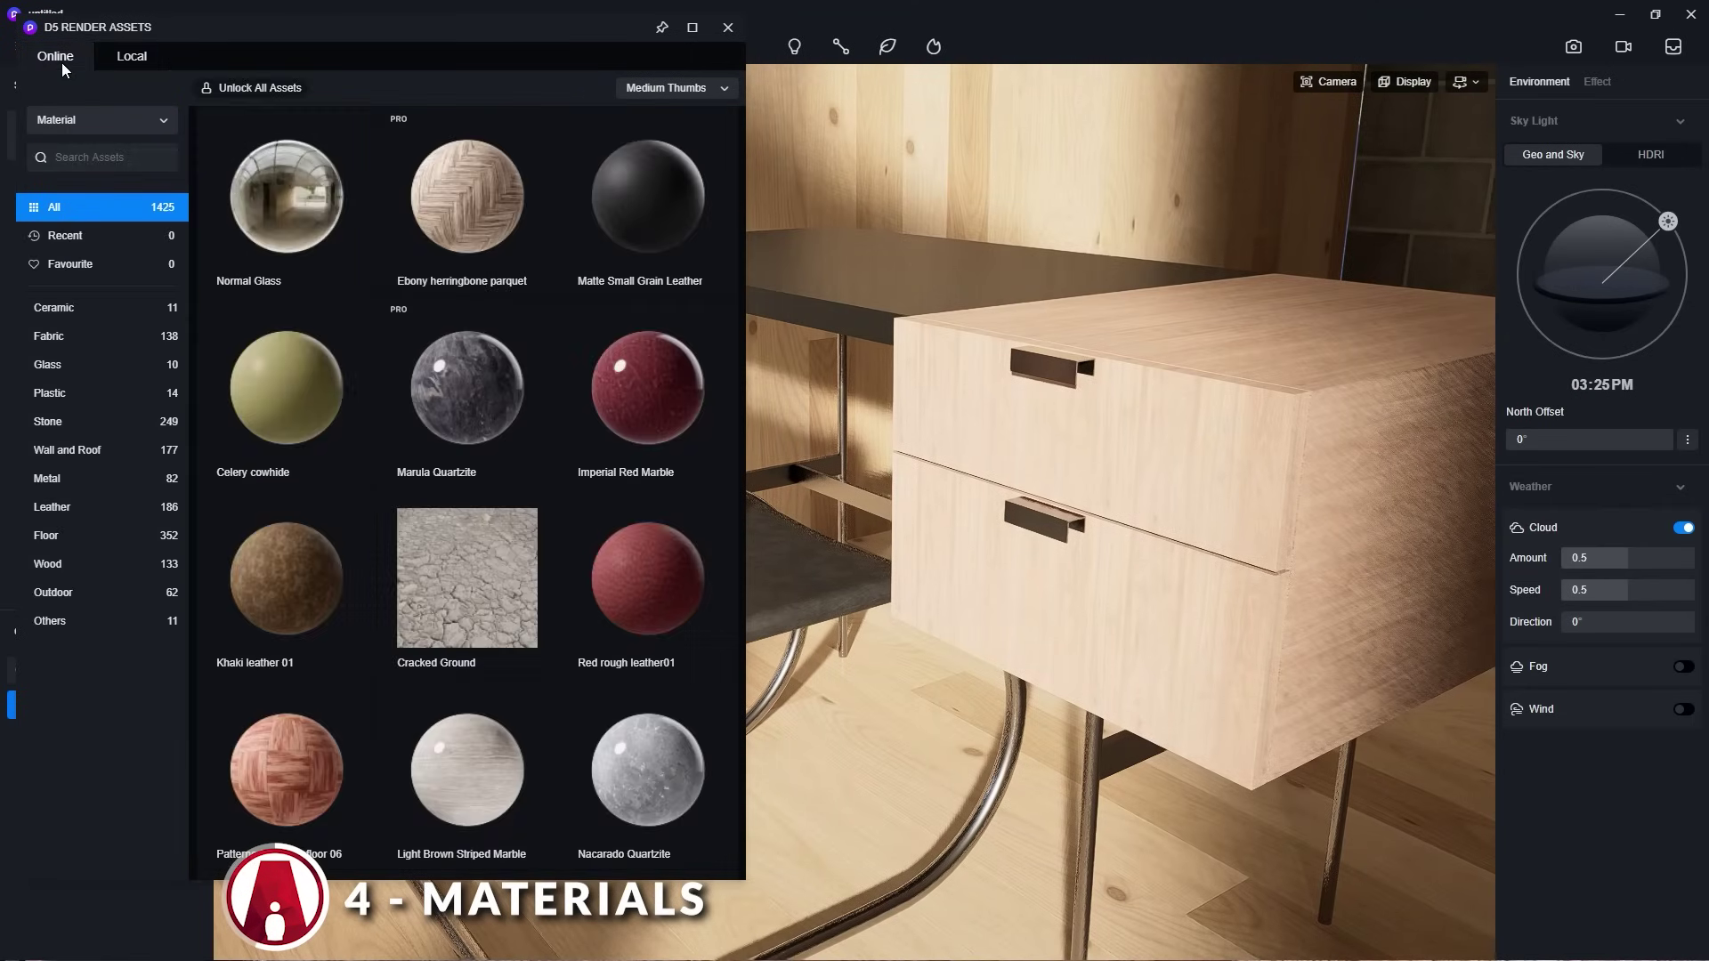
Download the Fir wood material and apply it to the cabinet.
left_click(104, 561)
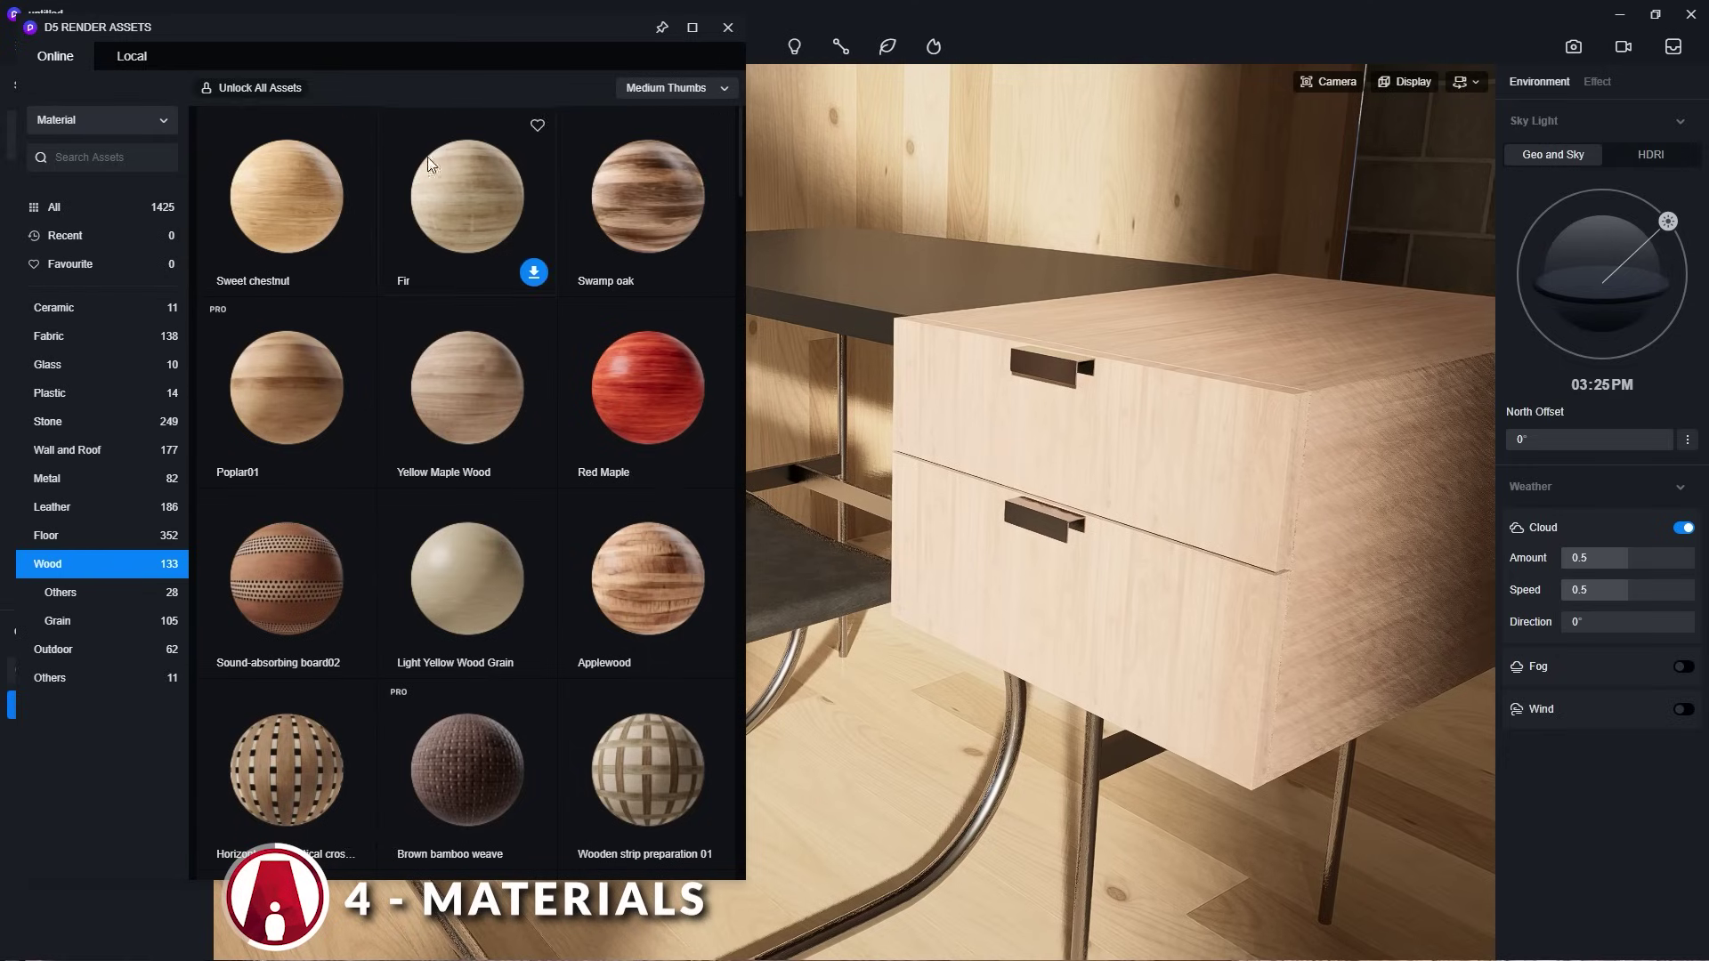
left_click(534, 271)
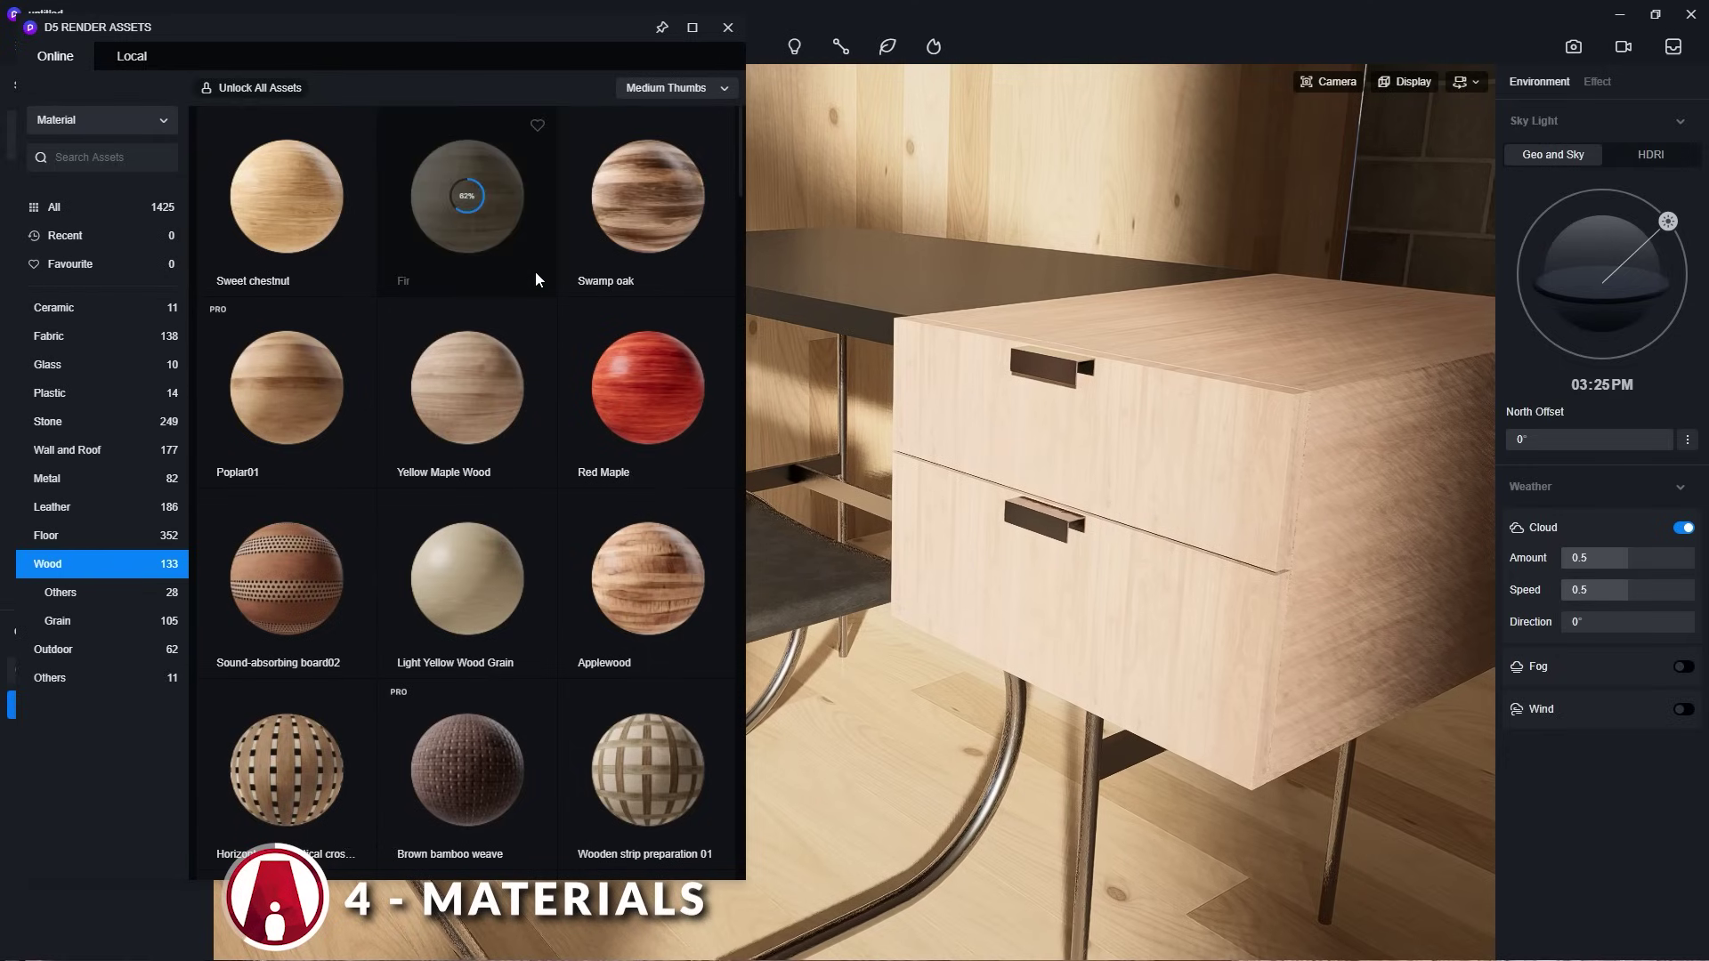
left_click(1225, 448)
right_click_drag(1210, 445, 1252, 536)
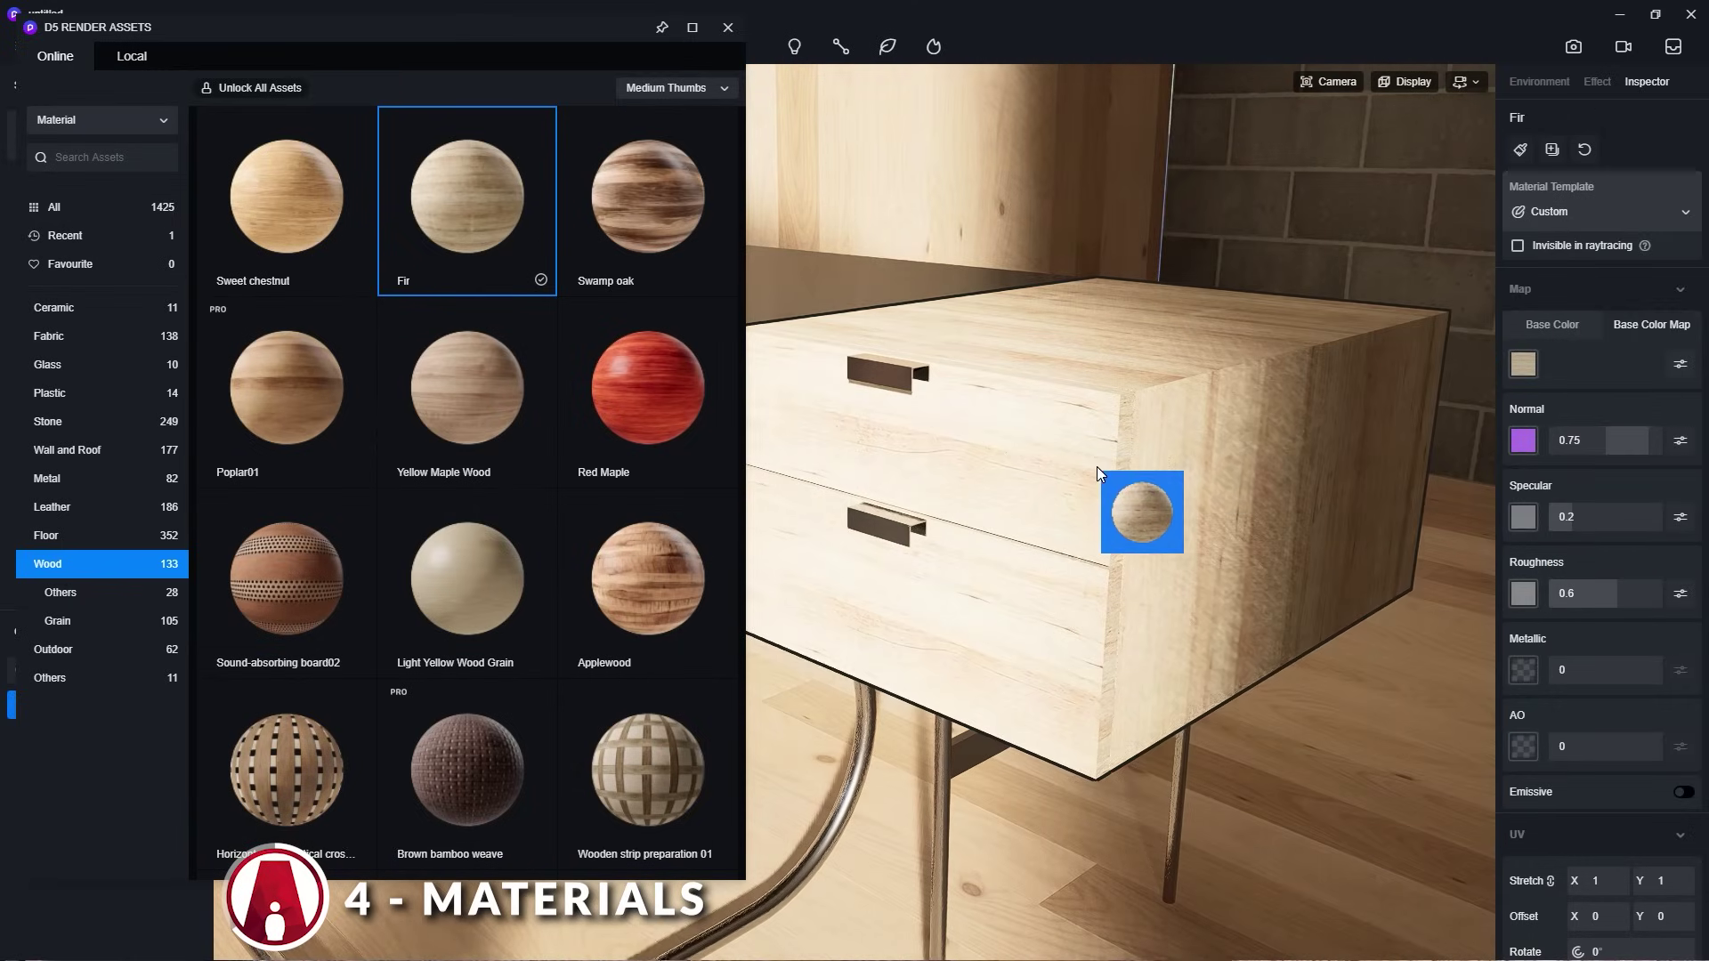
key("Escape")
Replace the cabinet's wood with Sweet chestnut and rotate its grain.
scroll(1156, 407, "up", 5)
left_click(334, 223)
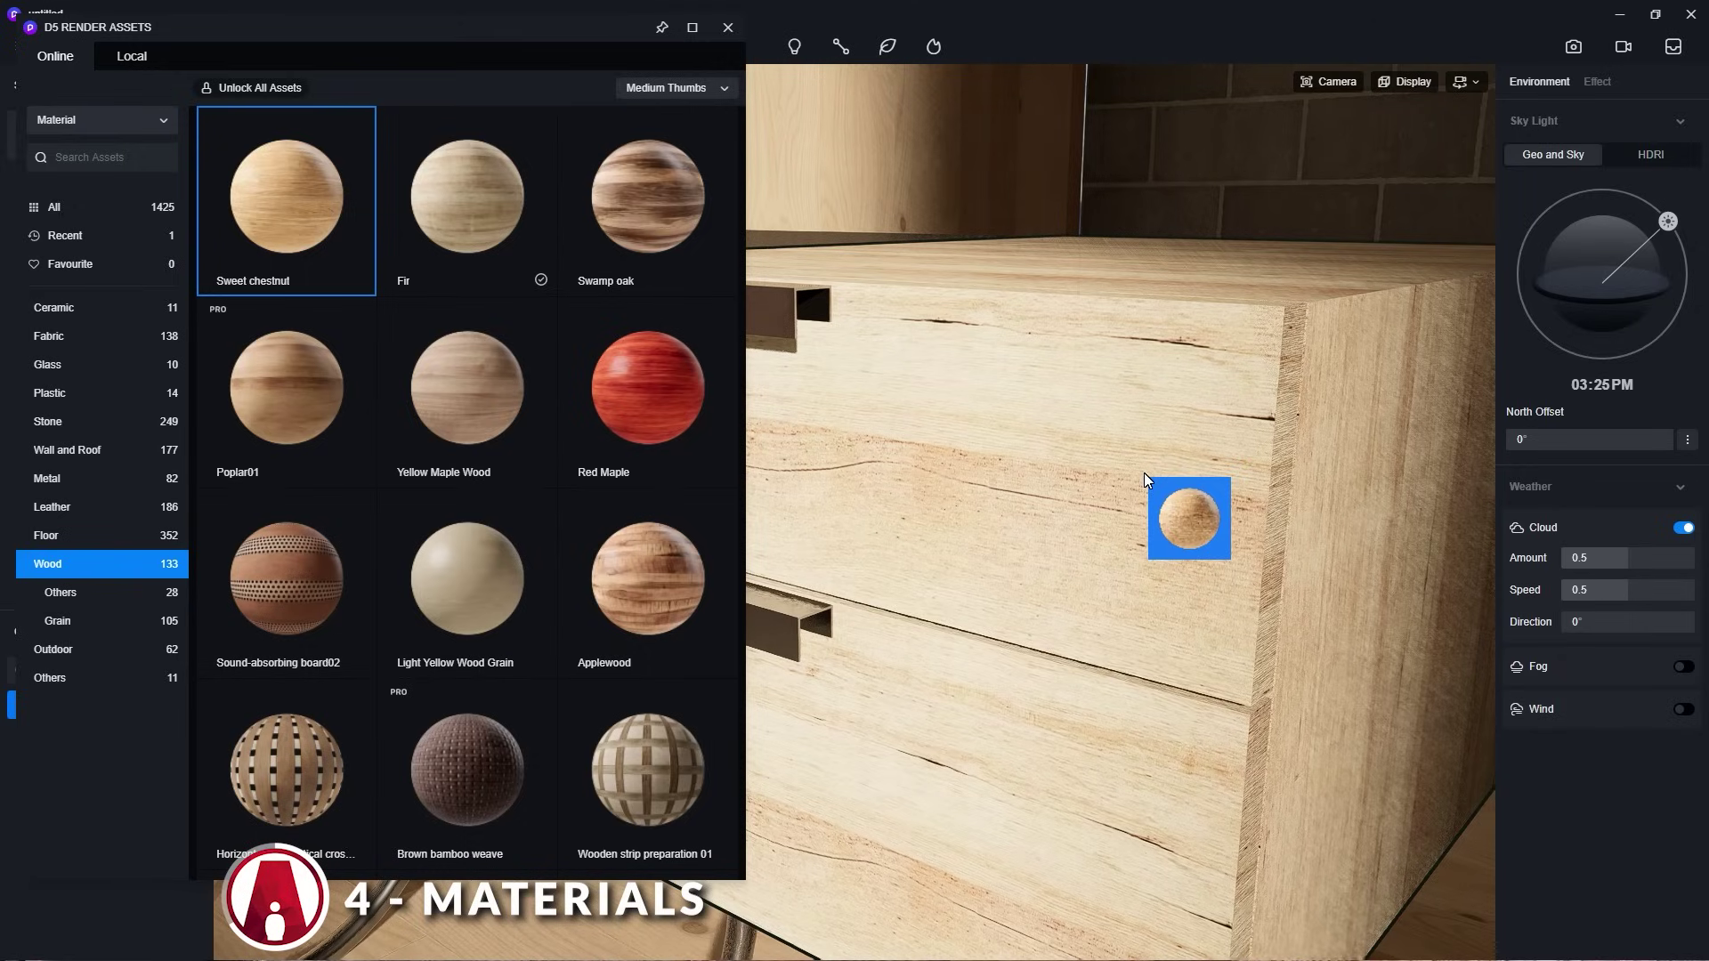
left_click(1145, 472)
scroll(1139, 489, "down", 5)
right_click_drag(1135, 504, 1060, 606)
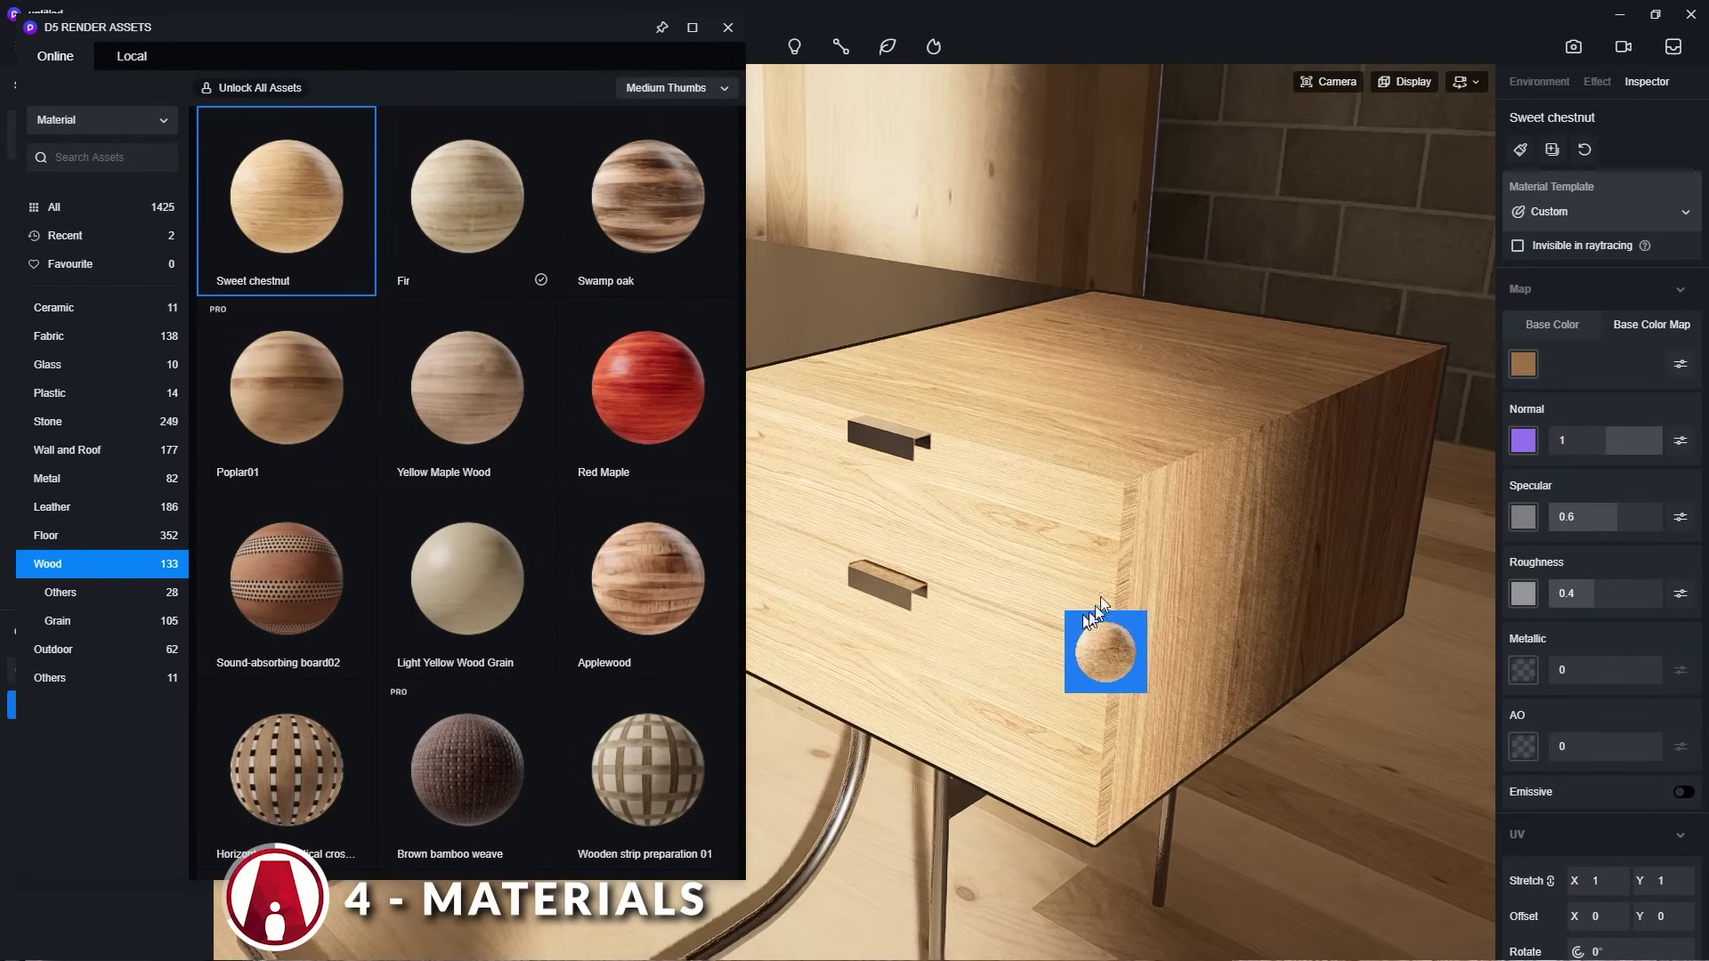
key("Escape")
left_click(1068, 499)
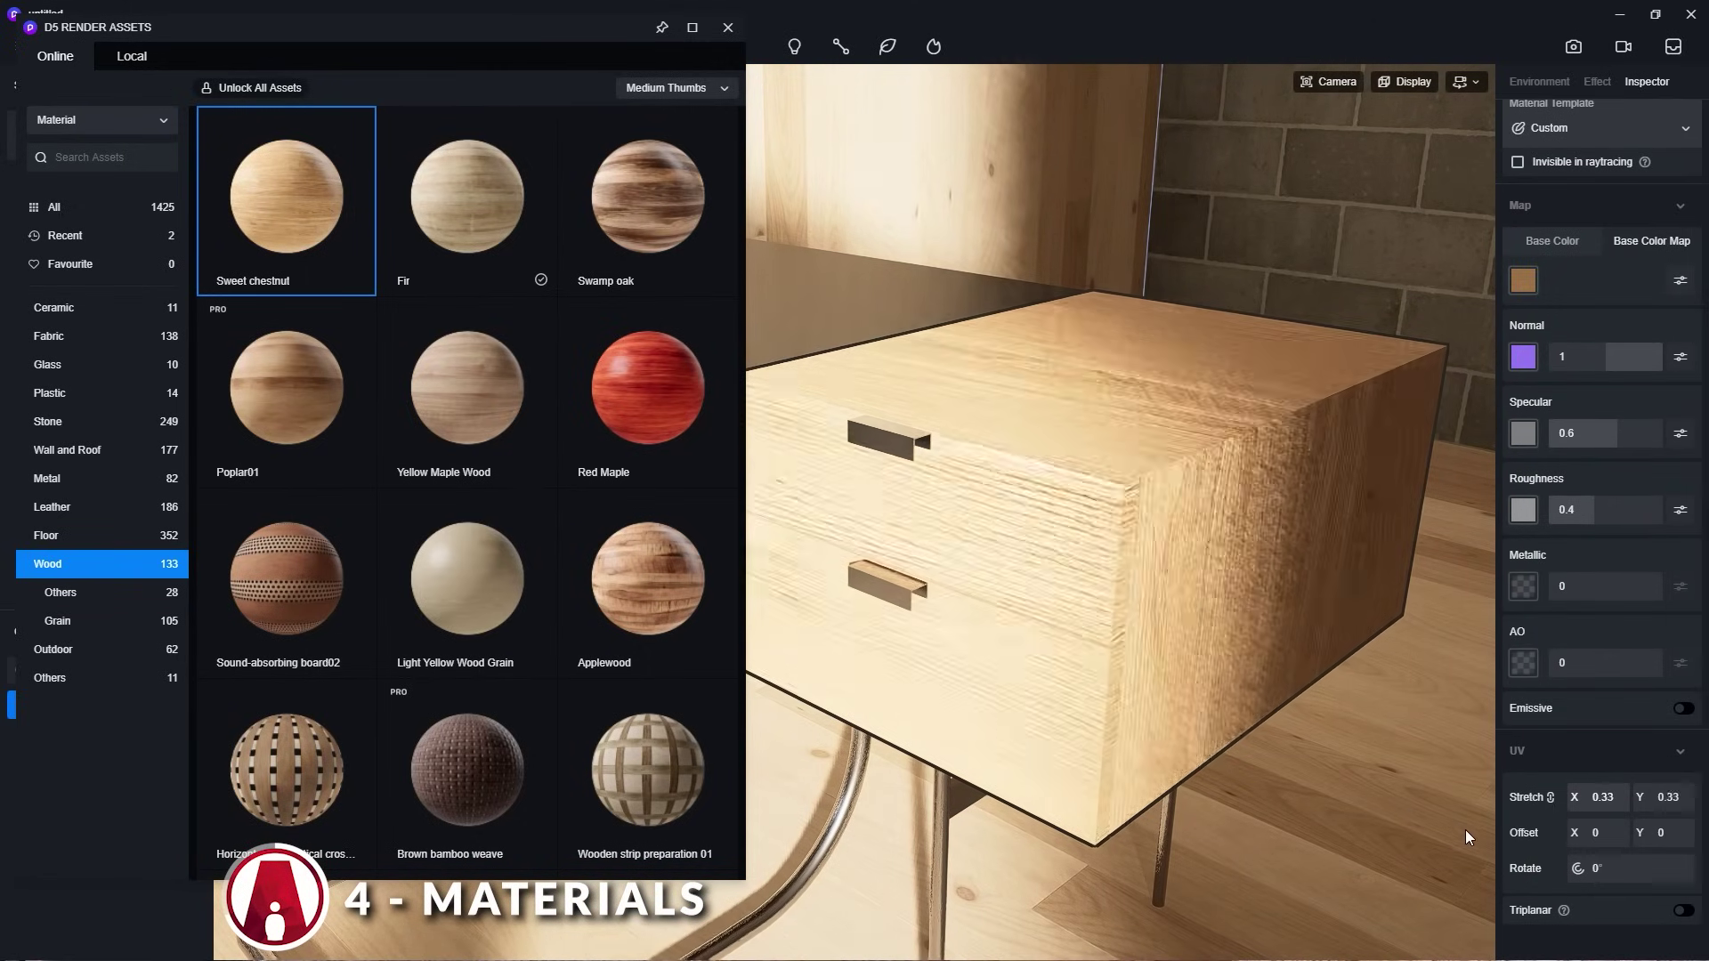
left_click_drag(1648, 880, 1622, 877)
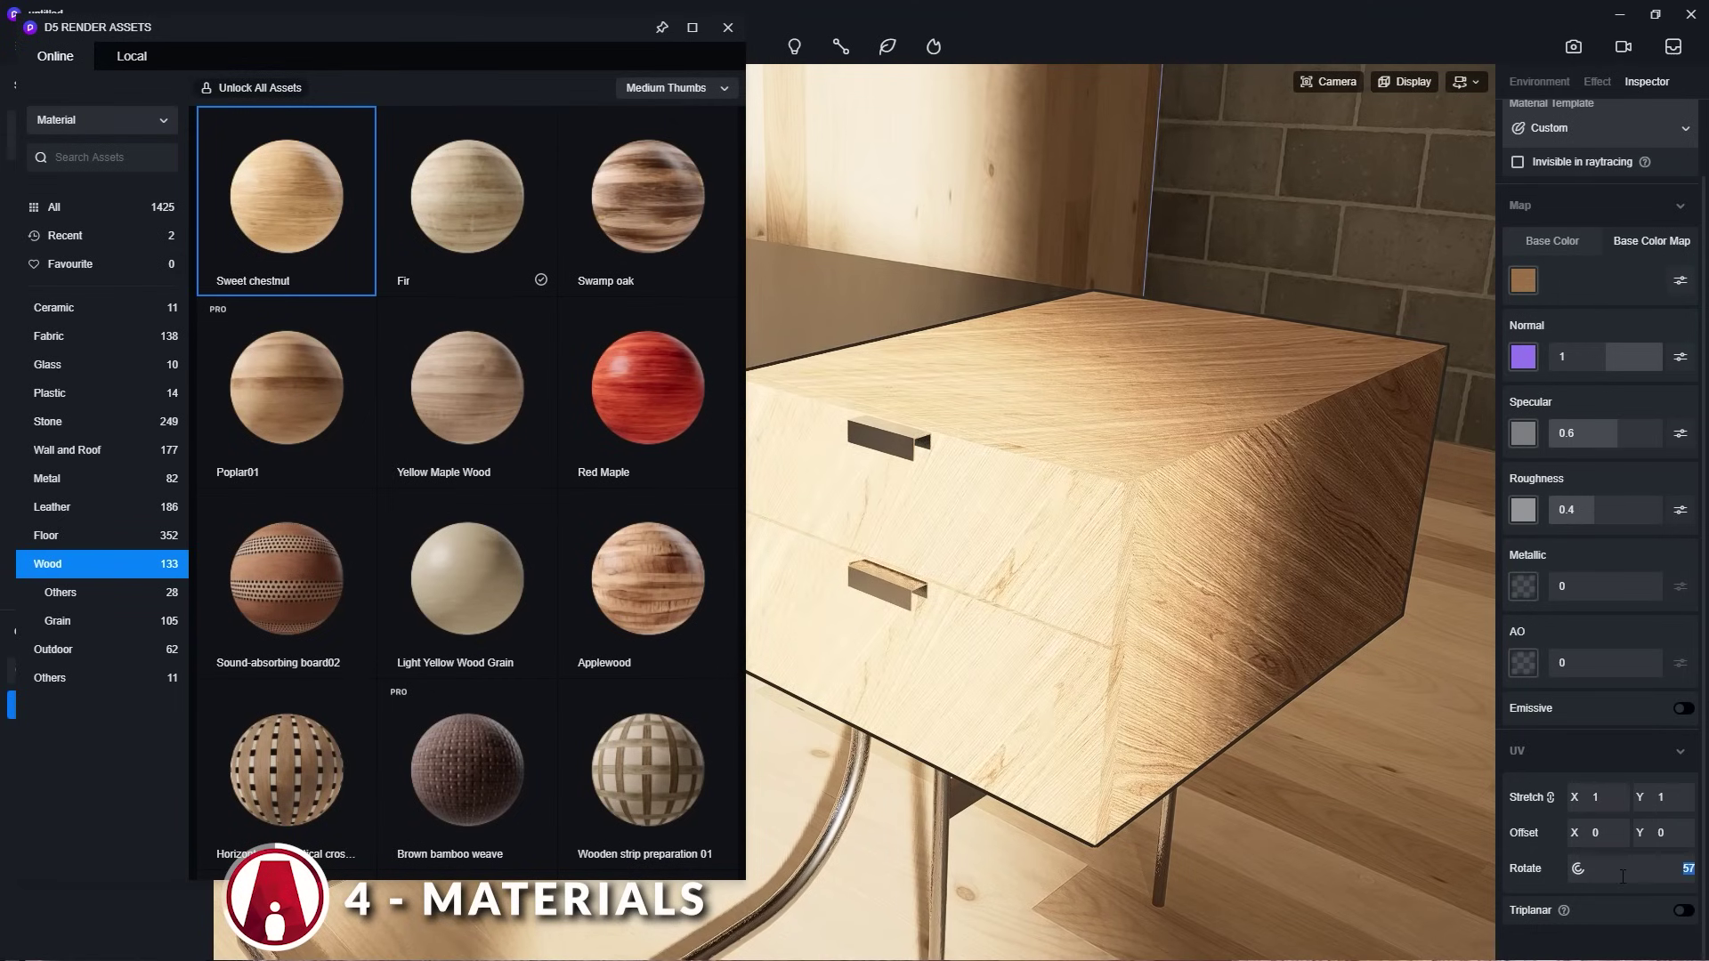
Show all materials in the library and jump to page 13.
scroll(434, 440, "down", 10)
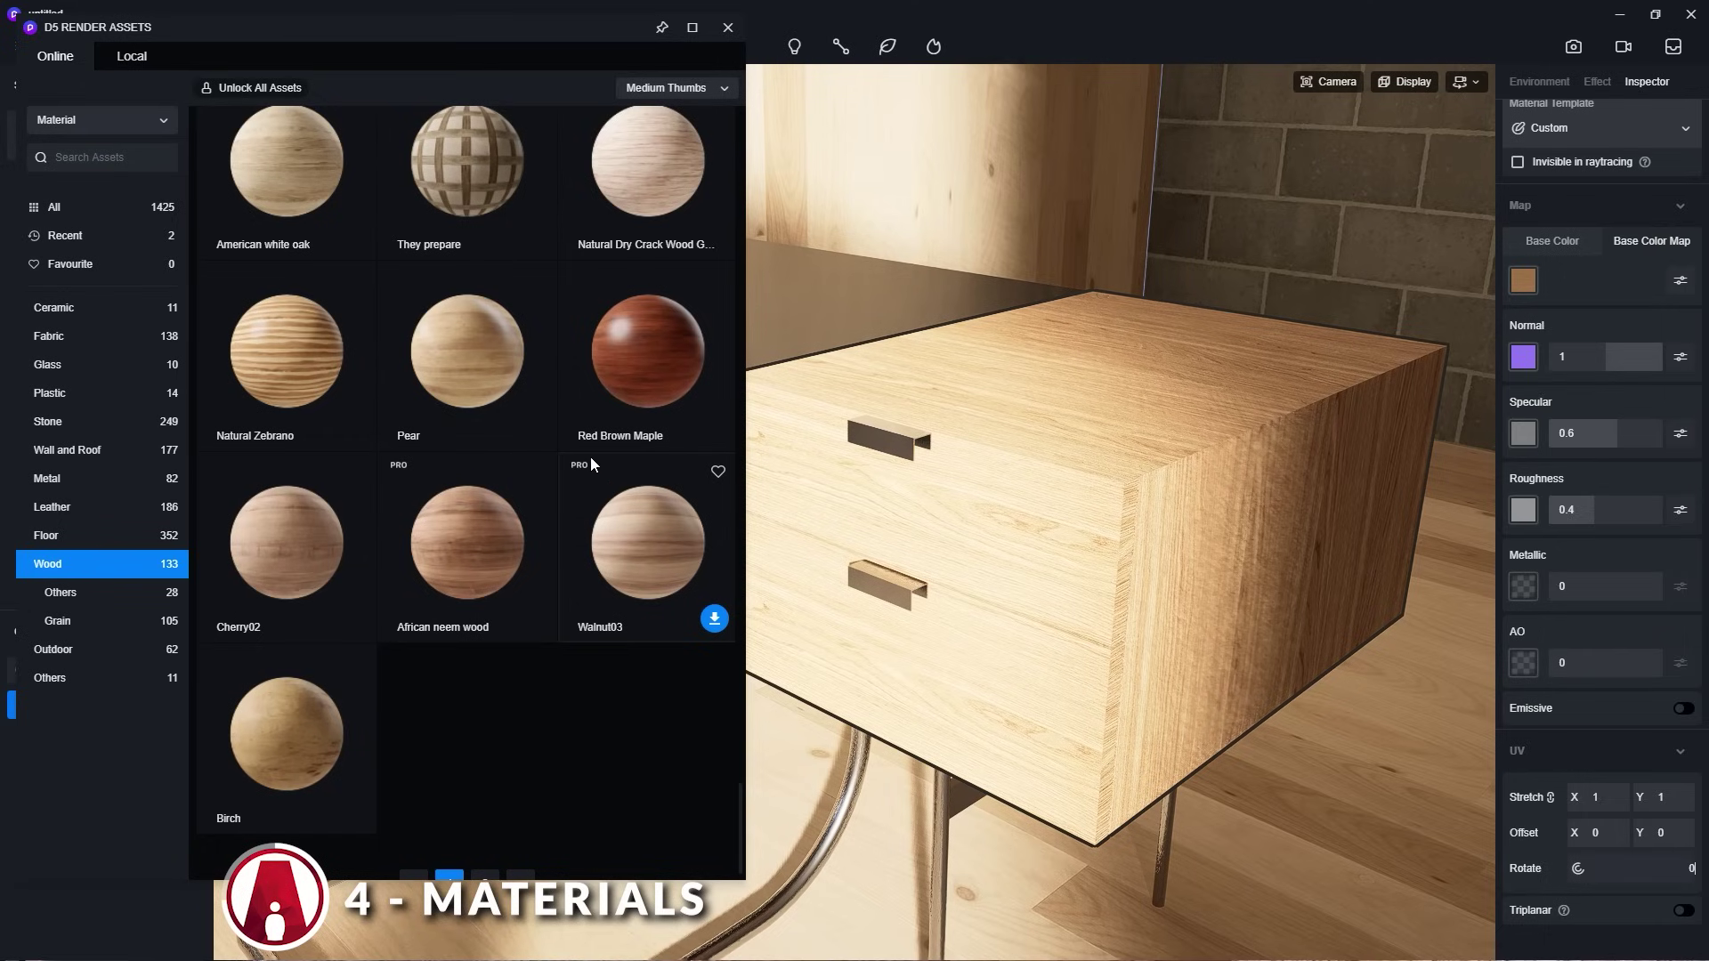
scroll(569, 472, "up", 10)
left_click(62, 210)
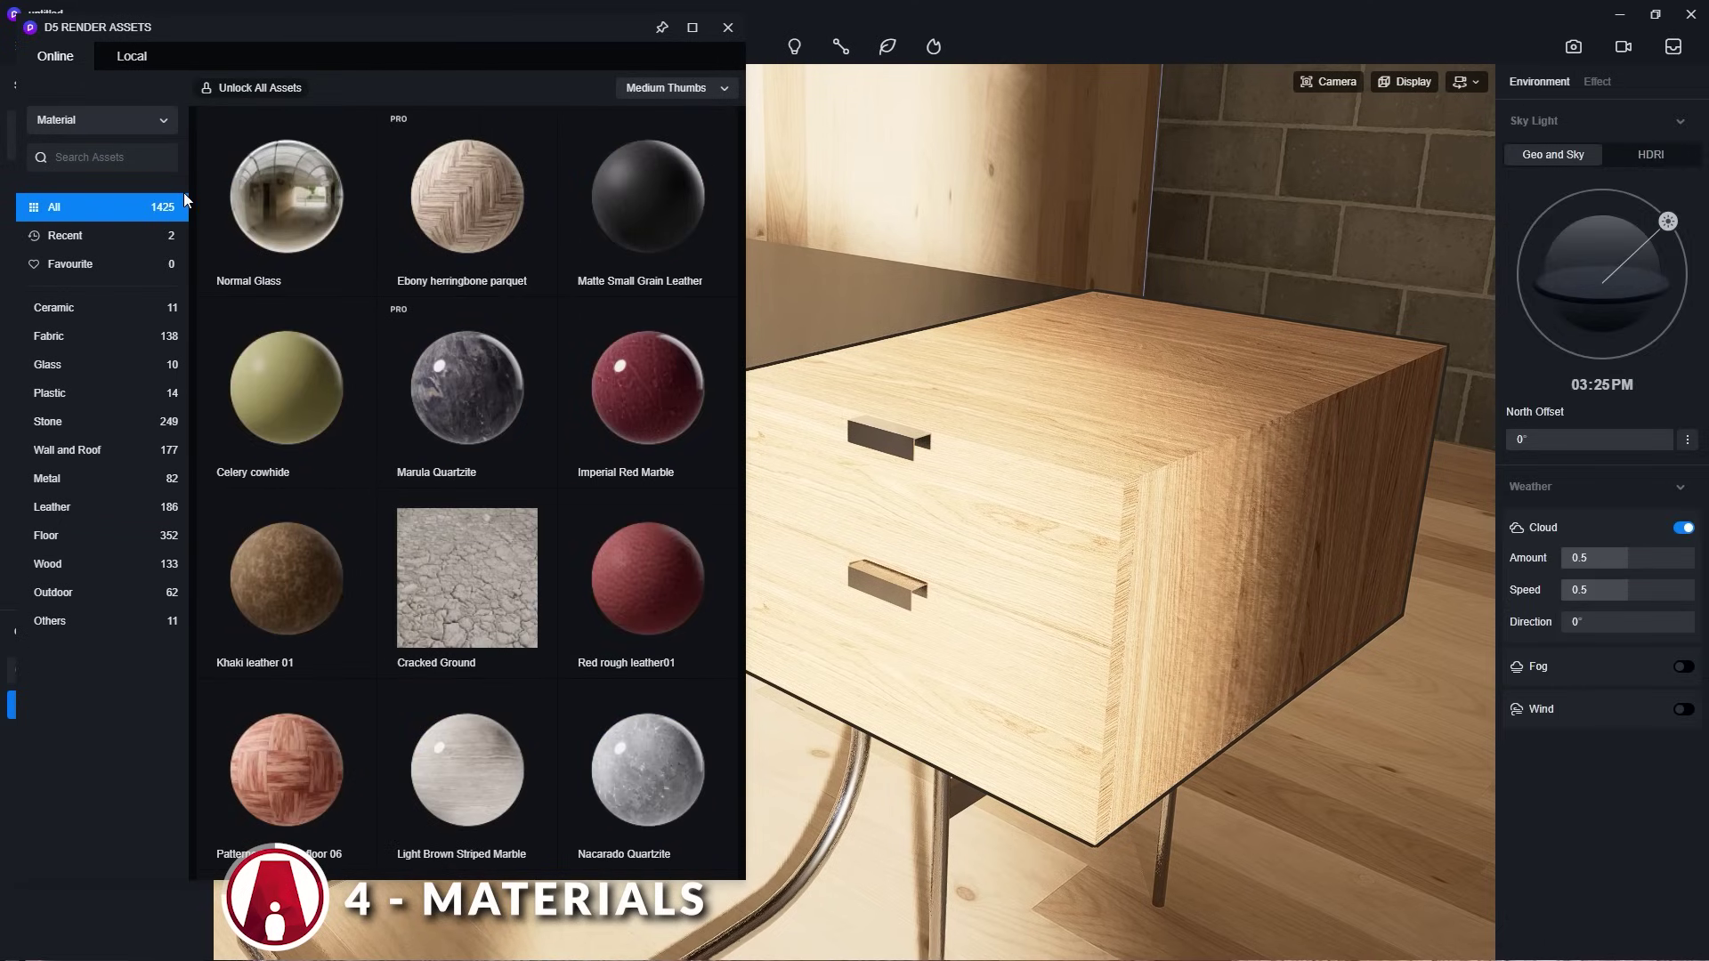
scroll(523, 313, "down", 10)
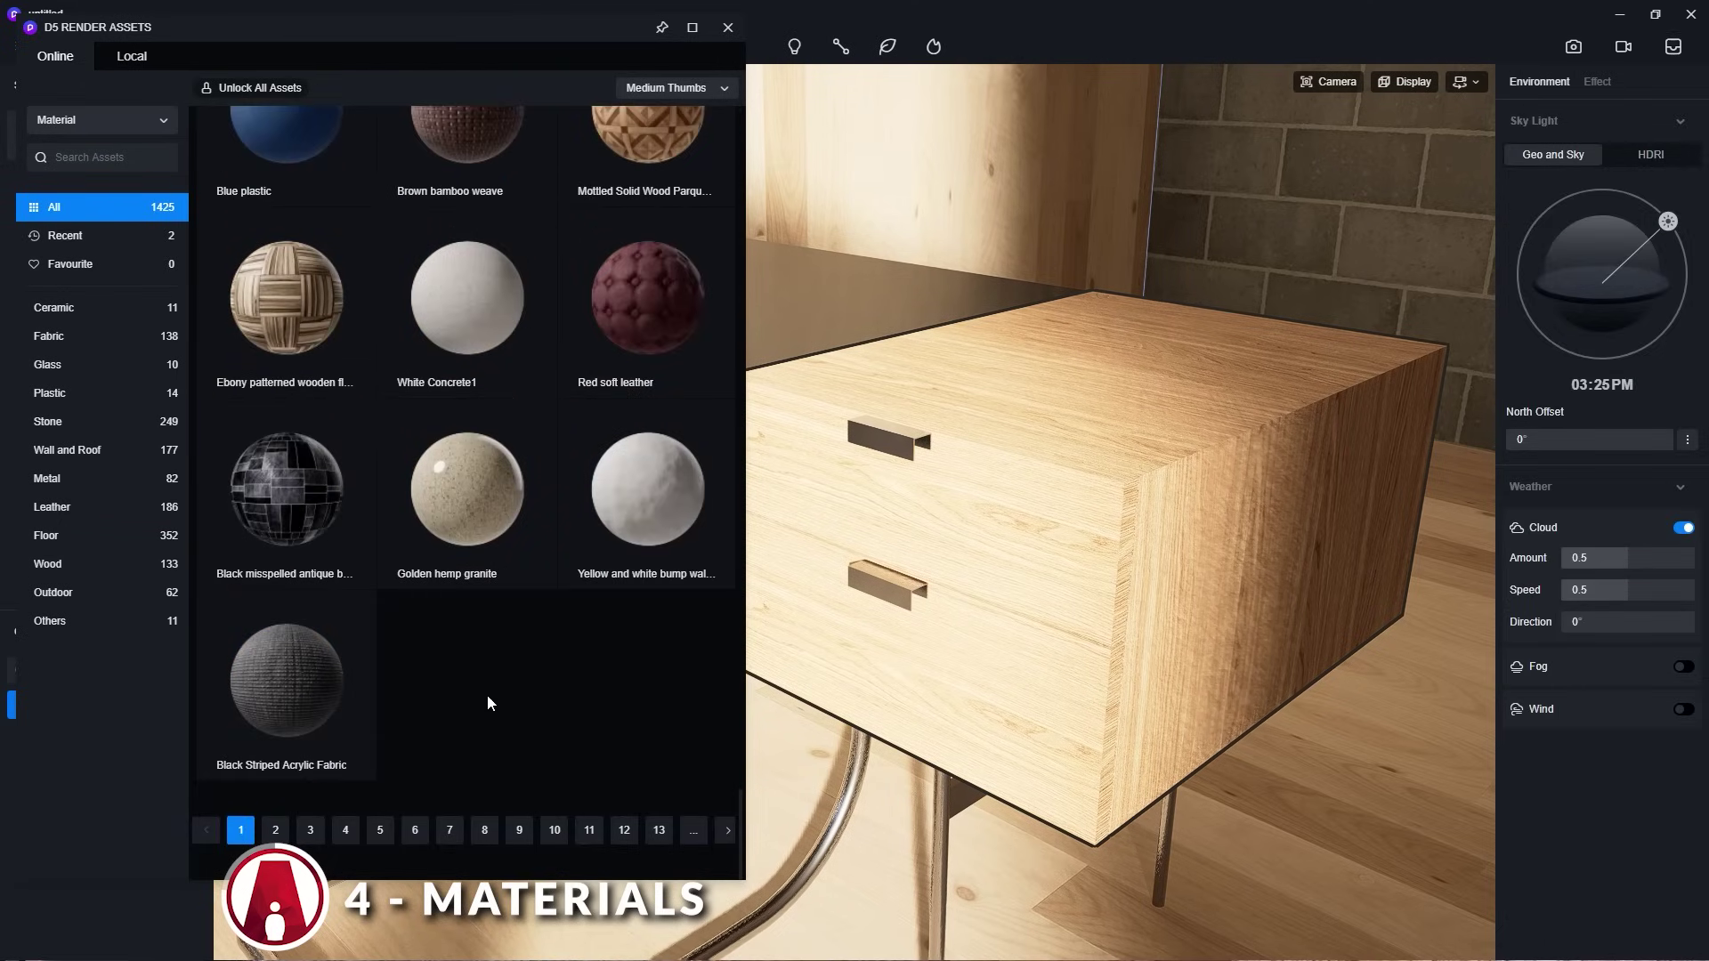
left_click(658, 830)
Cycle the pool water through the Transparent, Water, Car Paint, Cloth and Grass templates.
scroll(631, 733, "down", 5)
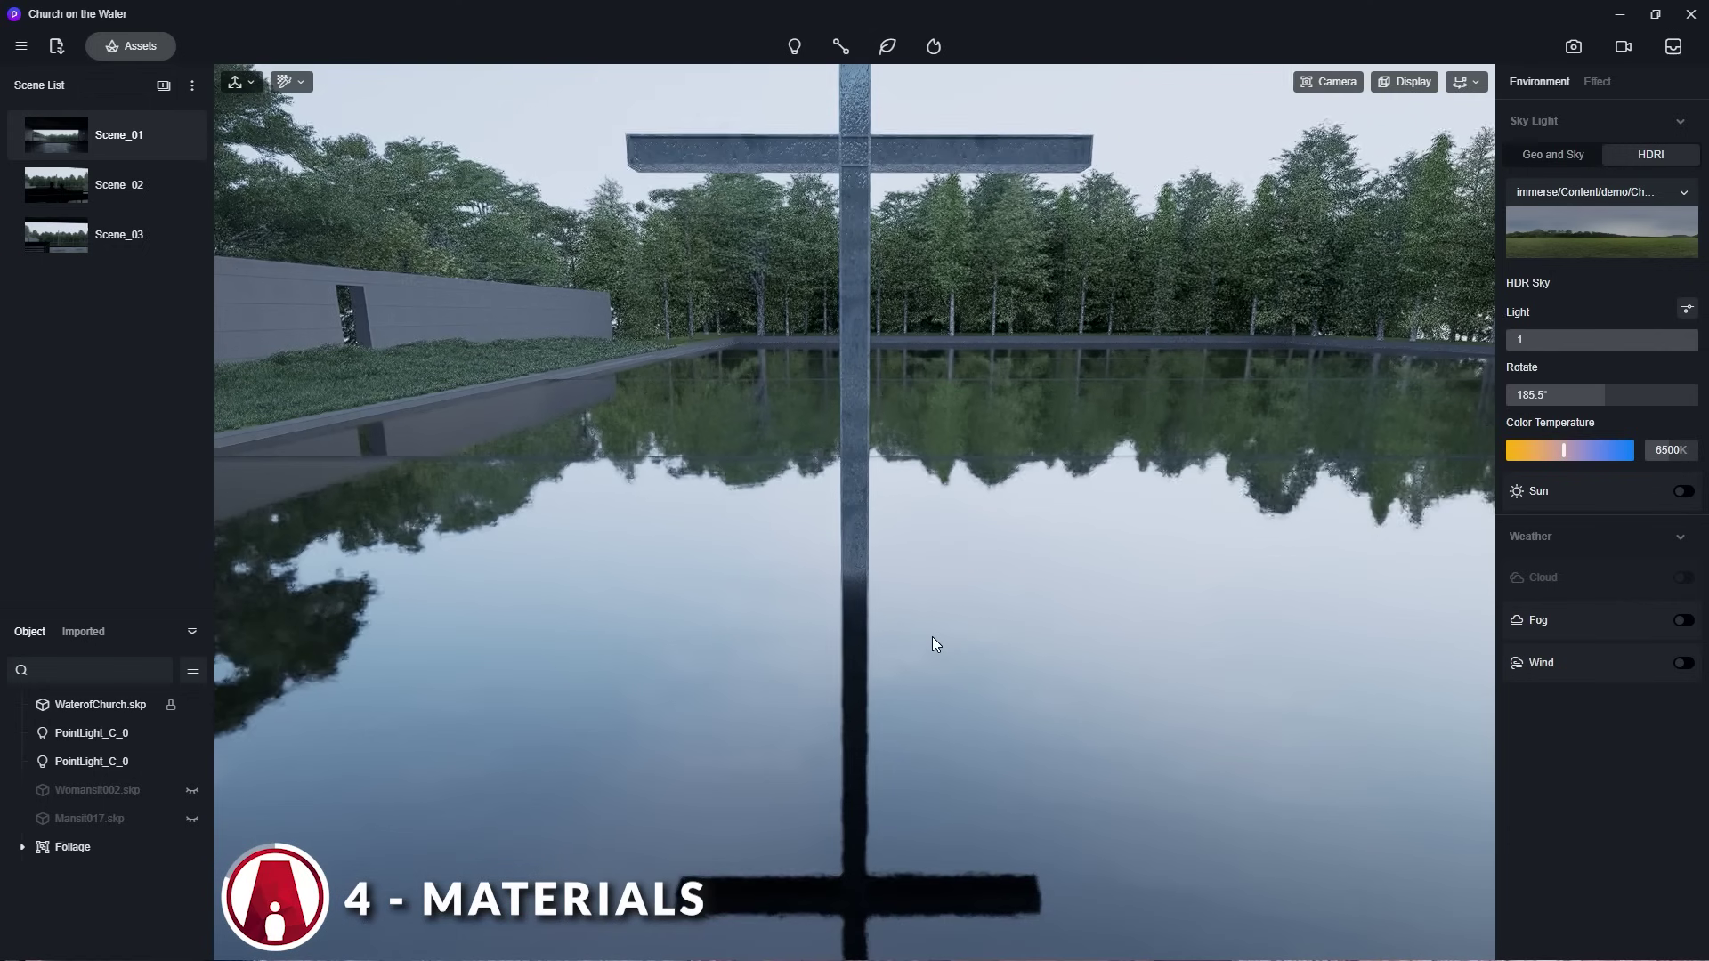
left_click(911, 740)
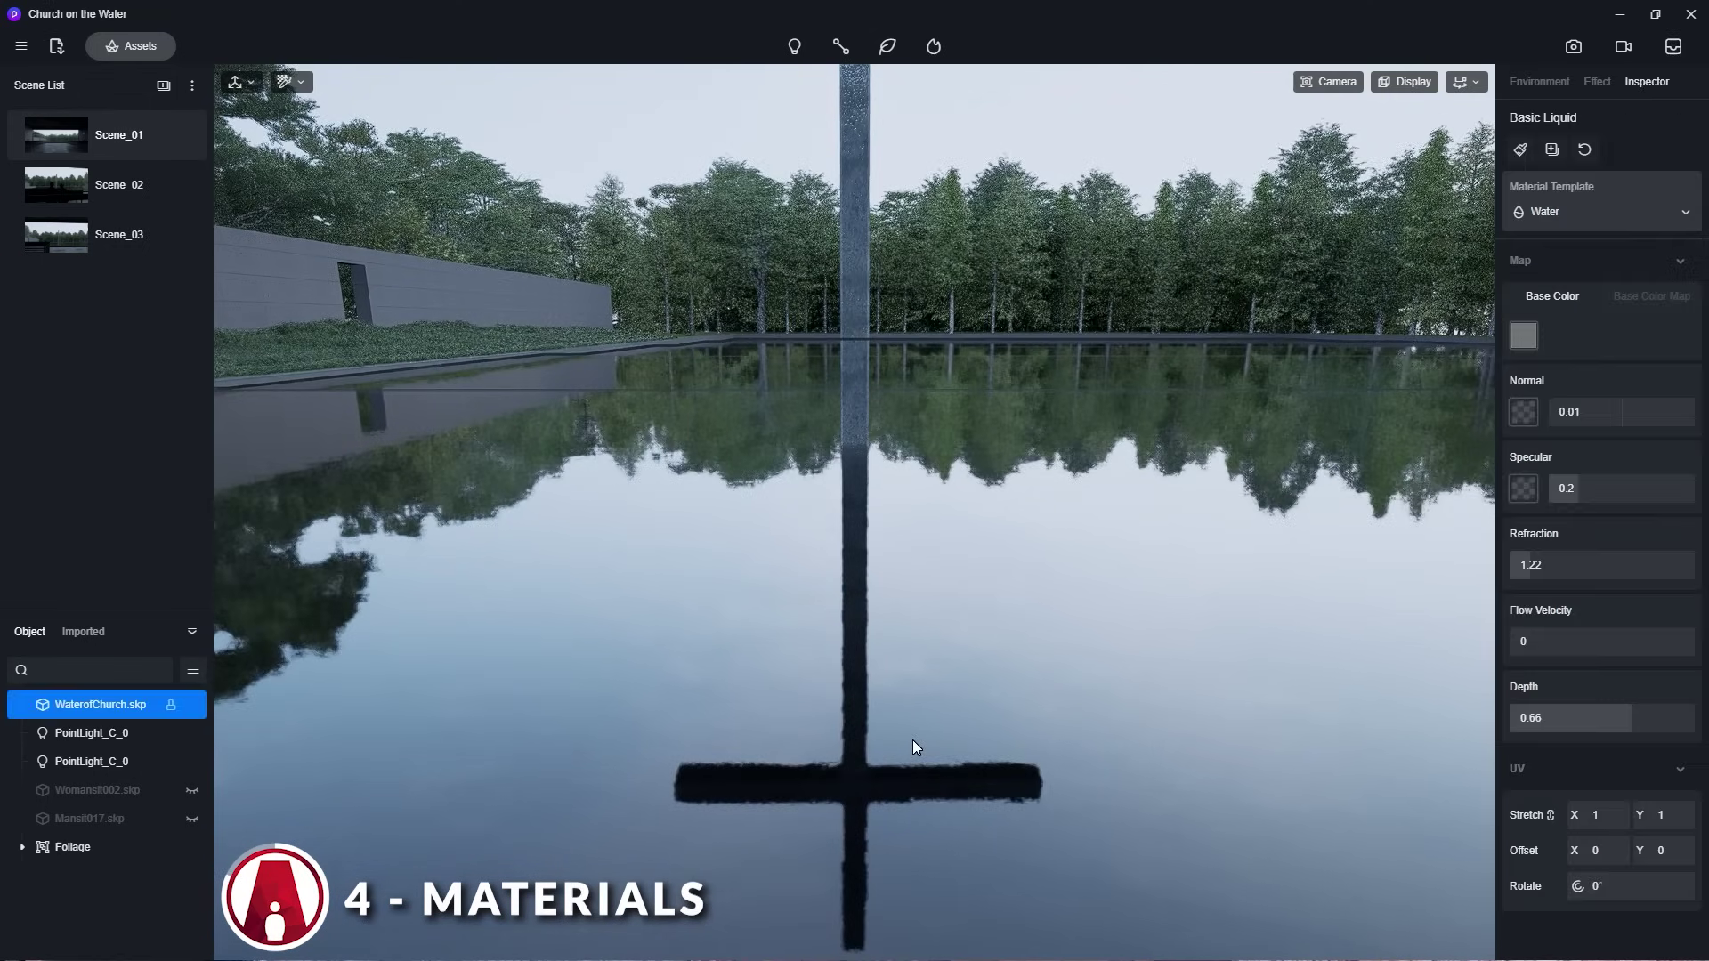
left_click(1561, 216)
left_click(1584, 311)
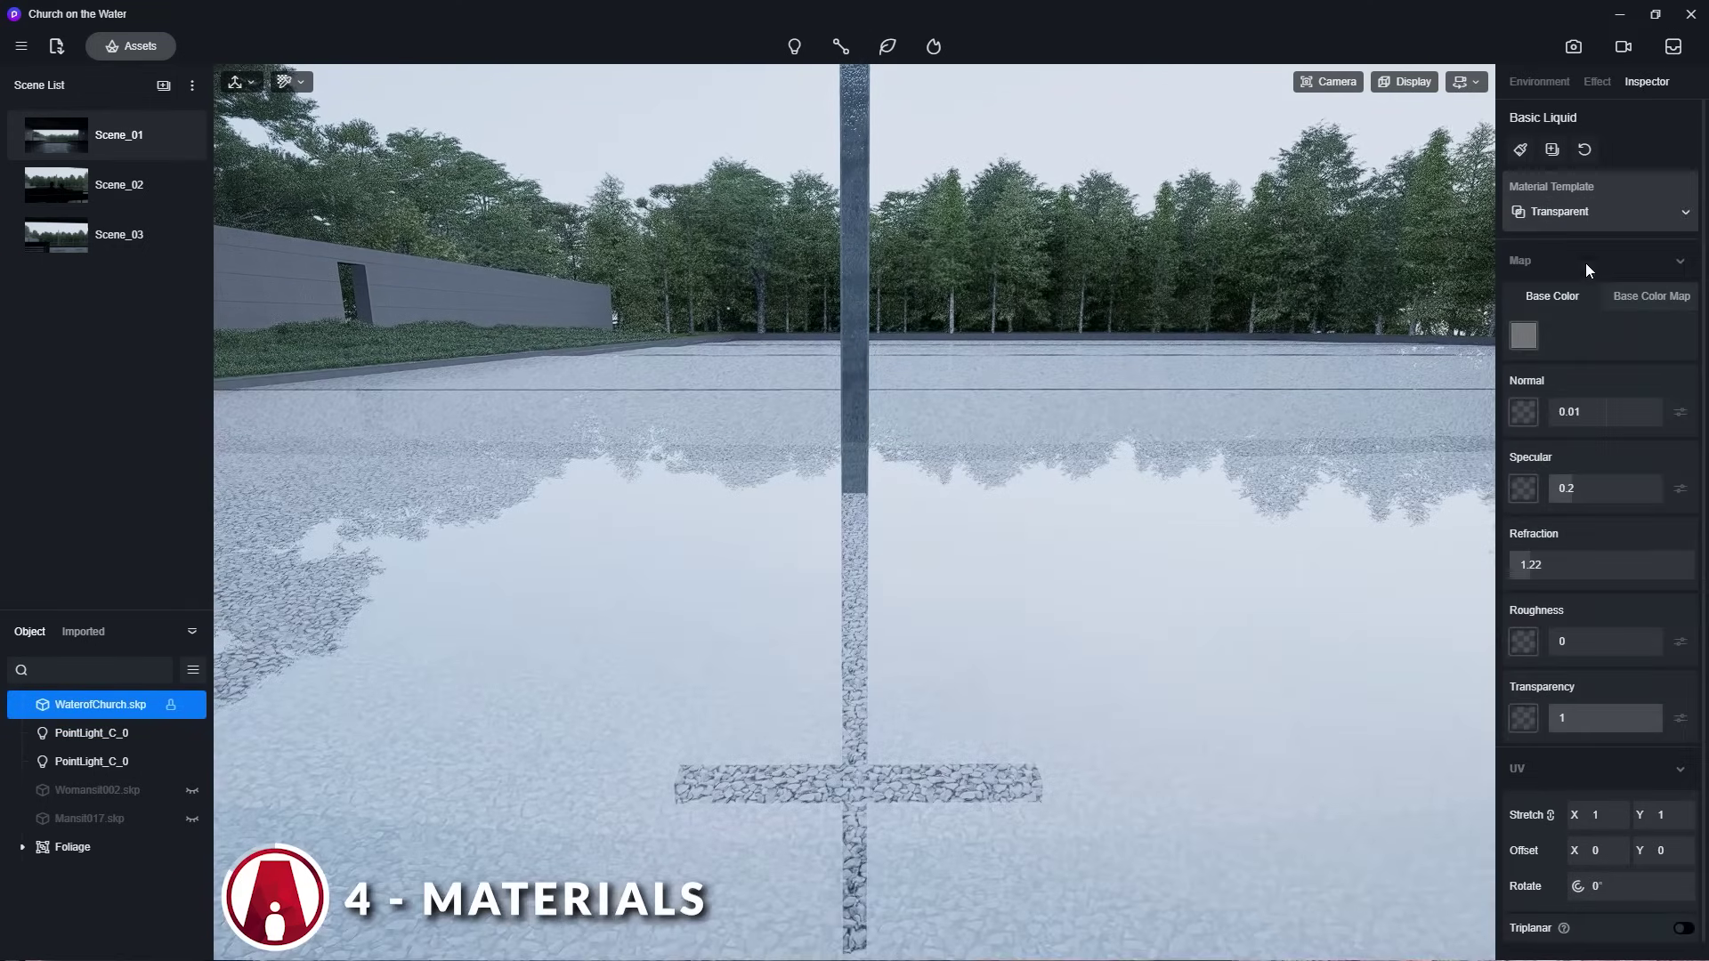
left_click(1584, 213)
left_click(1587, 360)
left_click(1601, 214)
left_click(1609, 409)
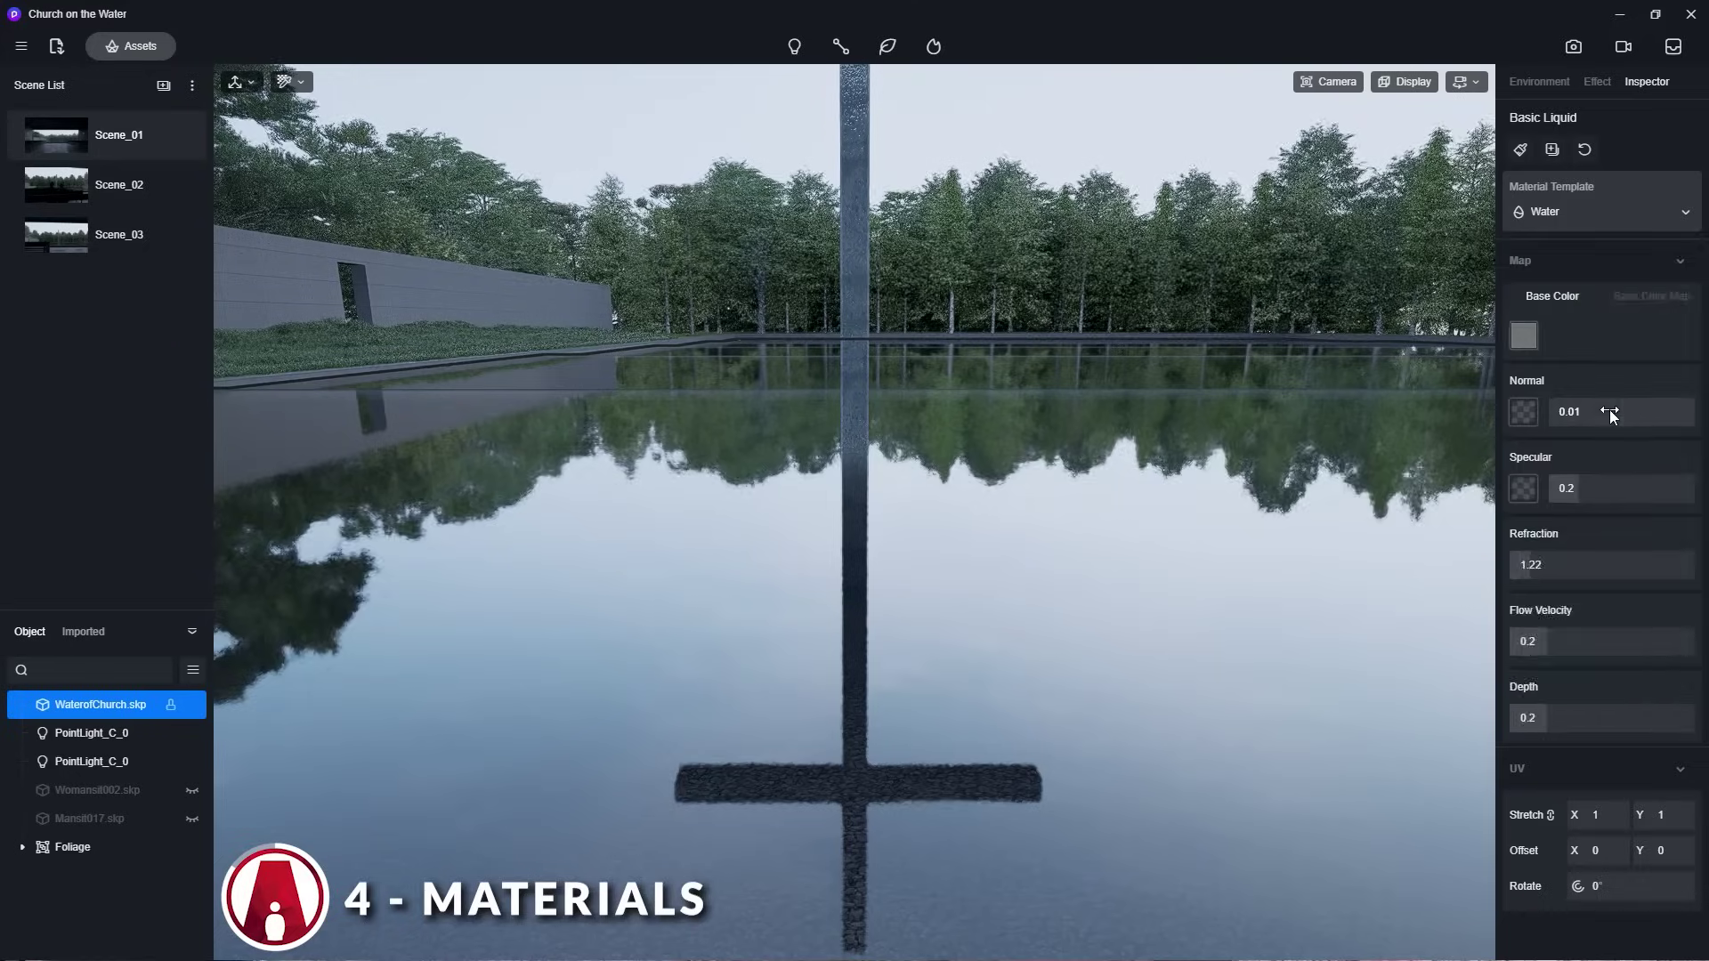
left_click(1606, 213)
left_click(1593, 503)
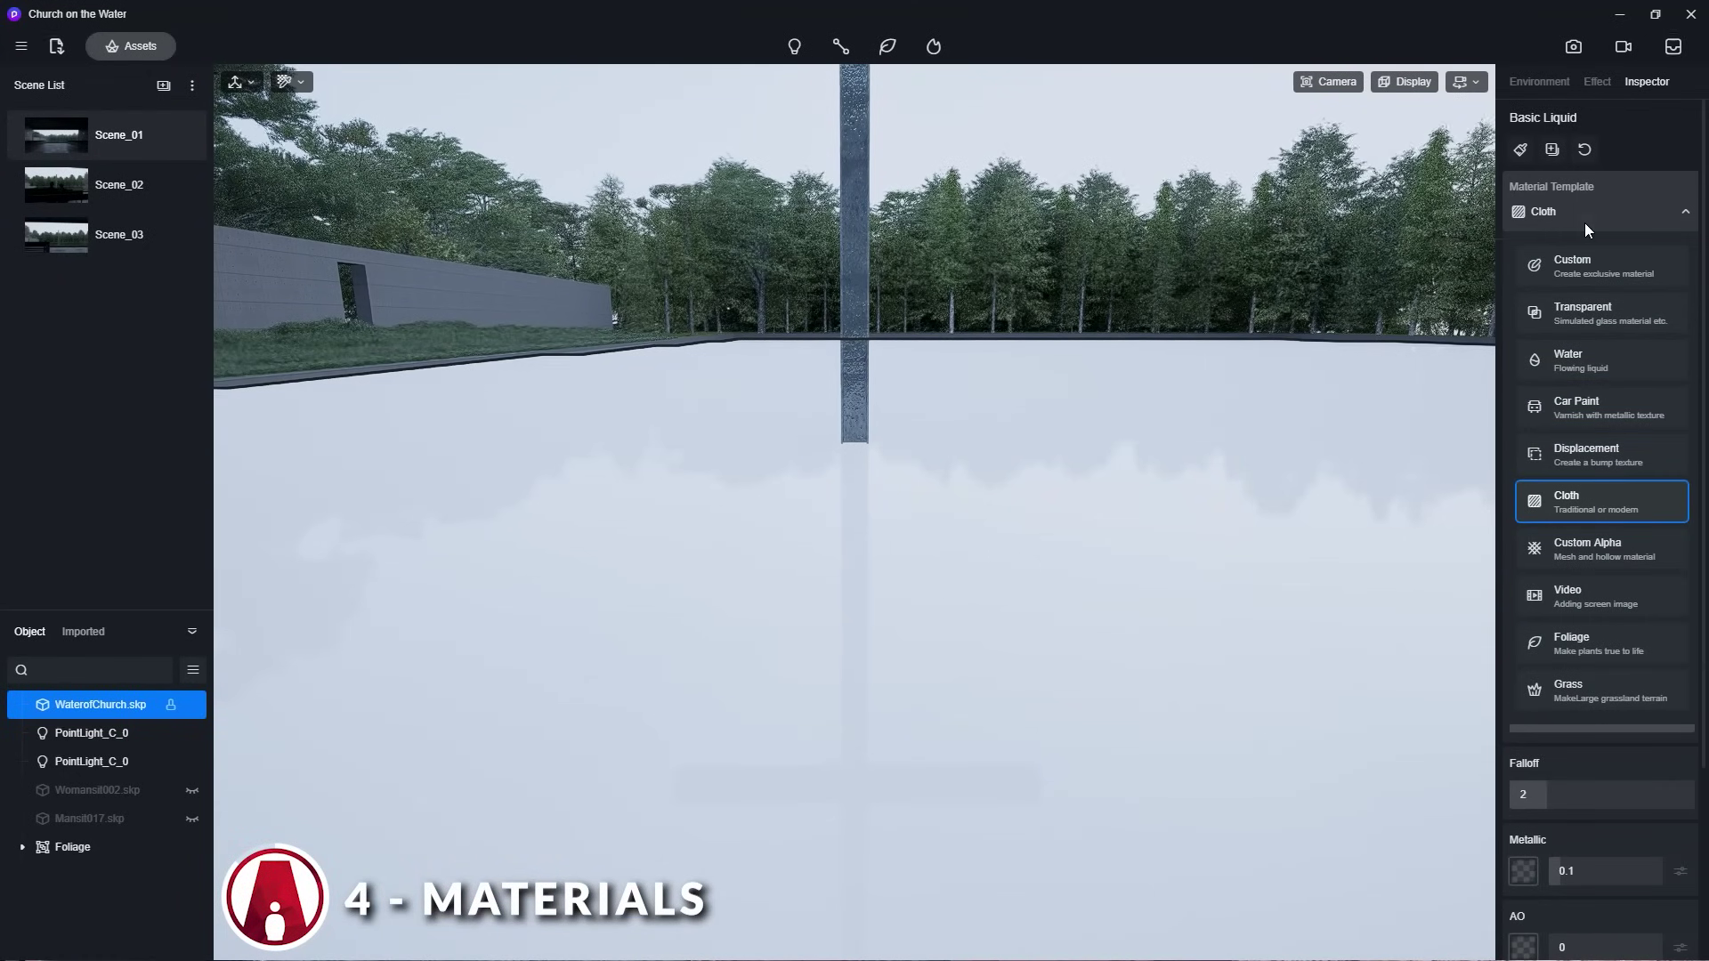
left_click(1593, 691)
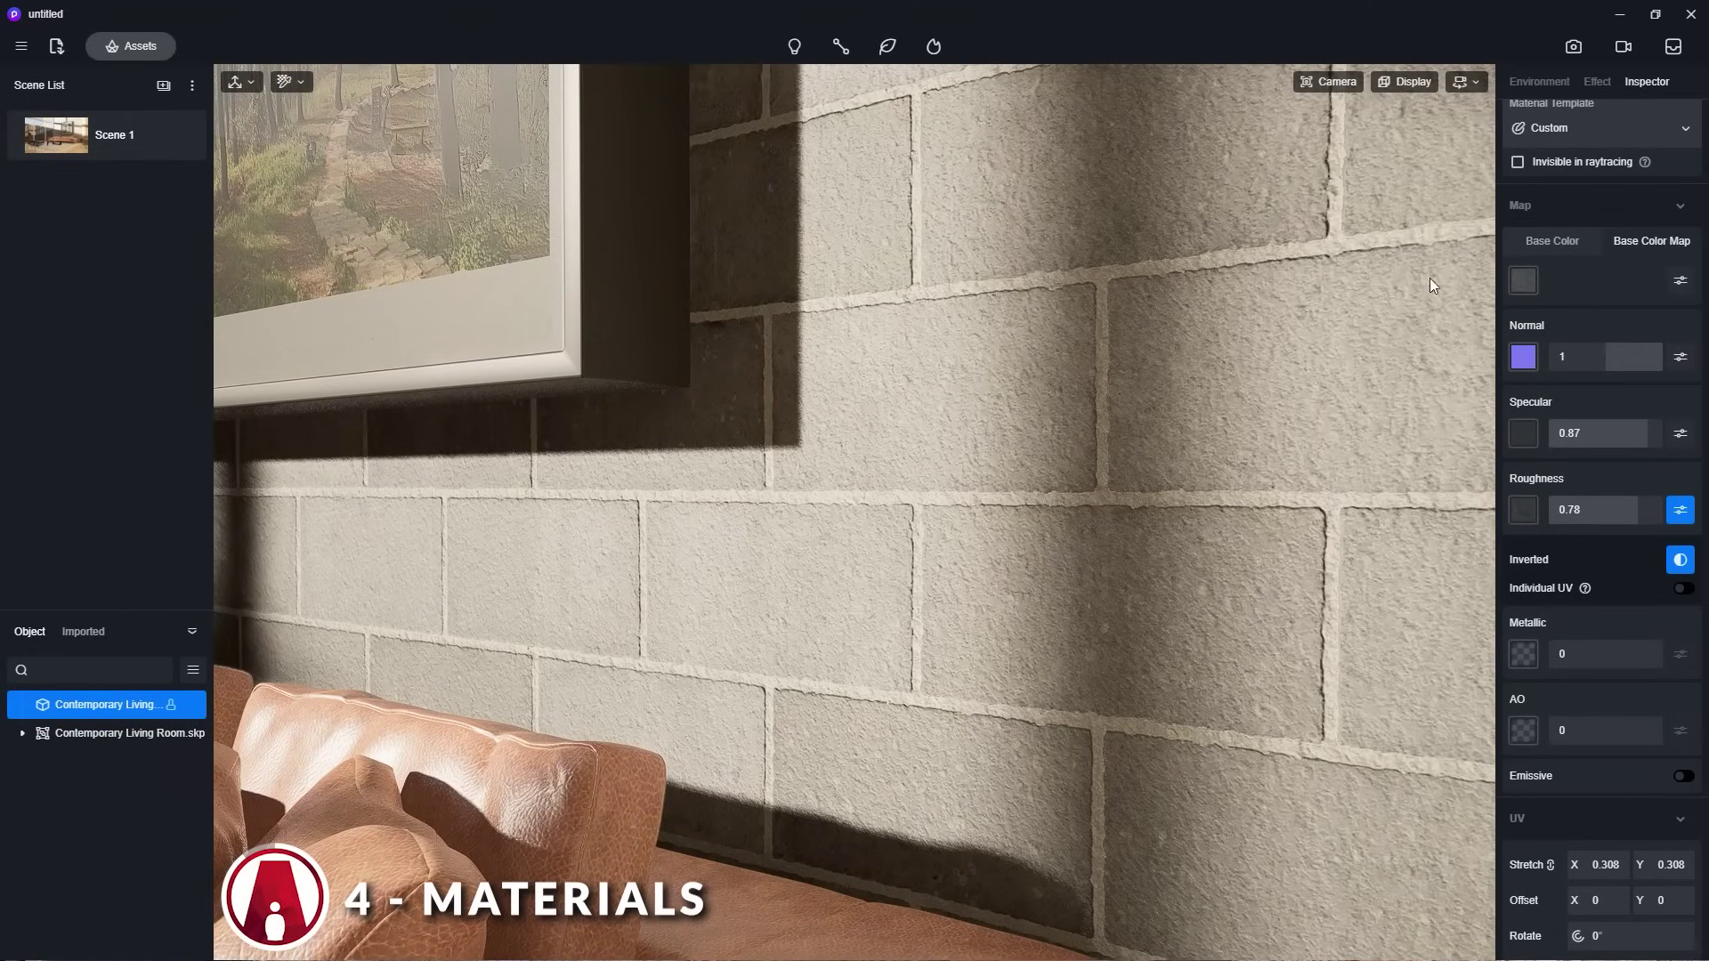
Switch the block wall to the Displacement template, load a height map, and set height to 0.02.
left_click(1648, 127)
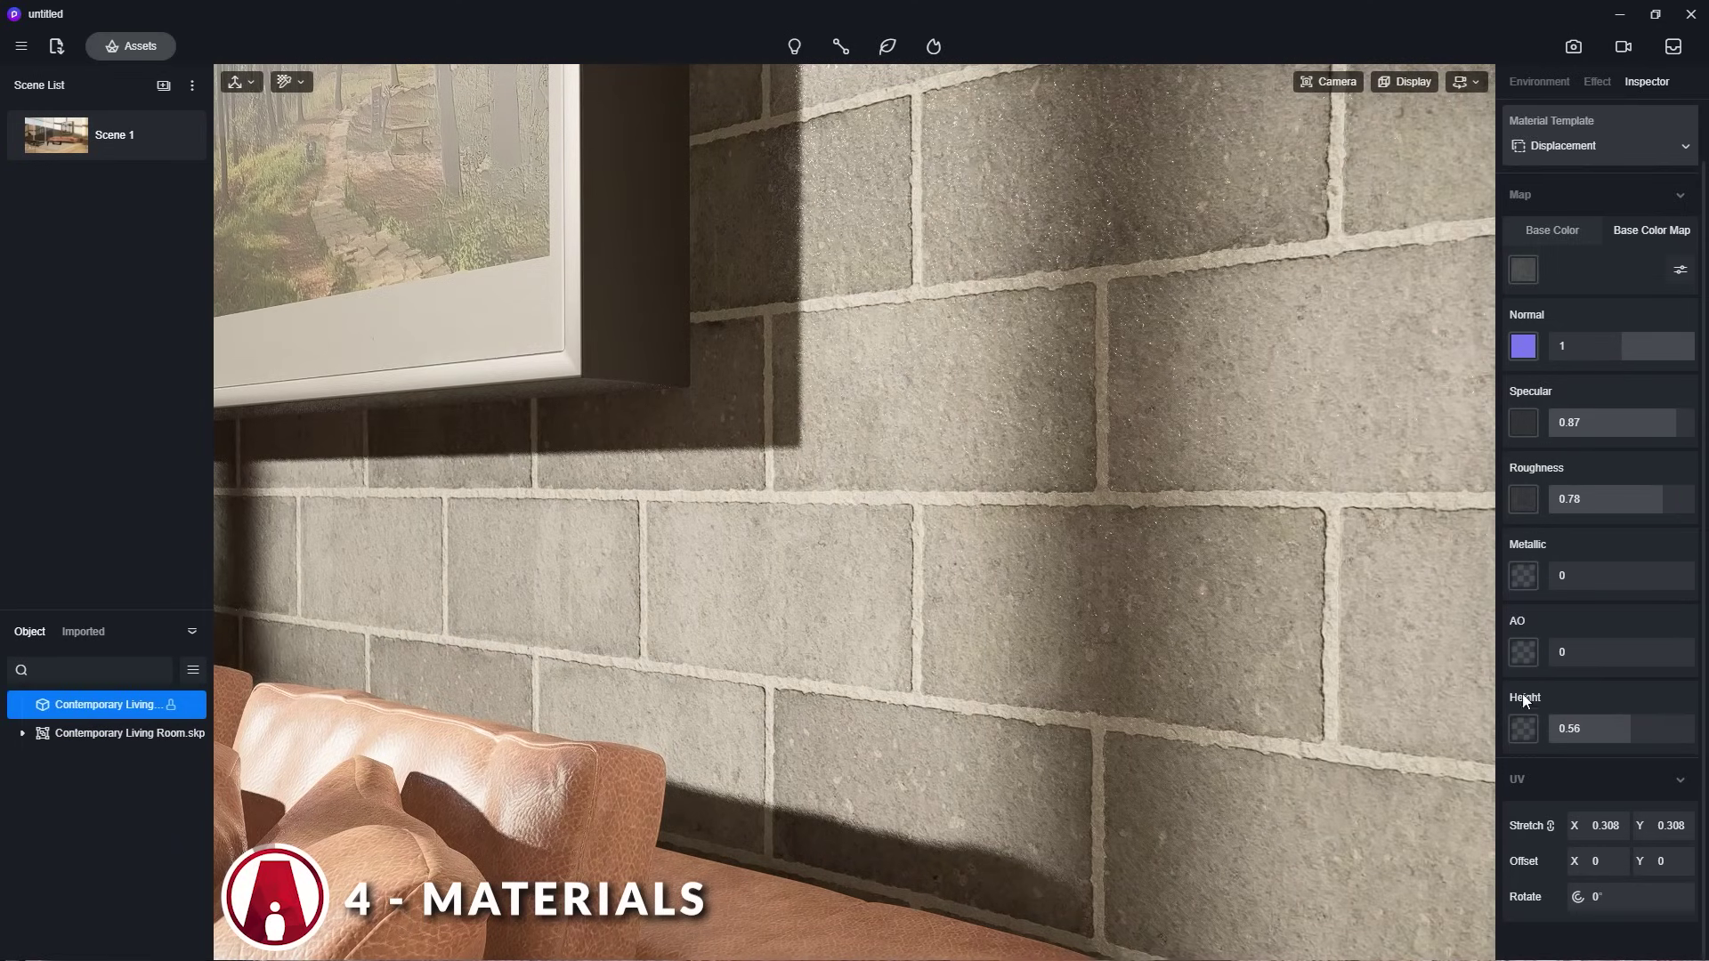
left_click(1522, 727)
double_click(413, 178)
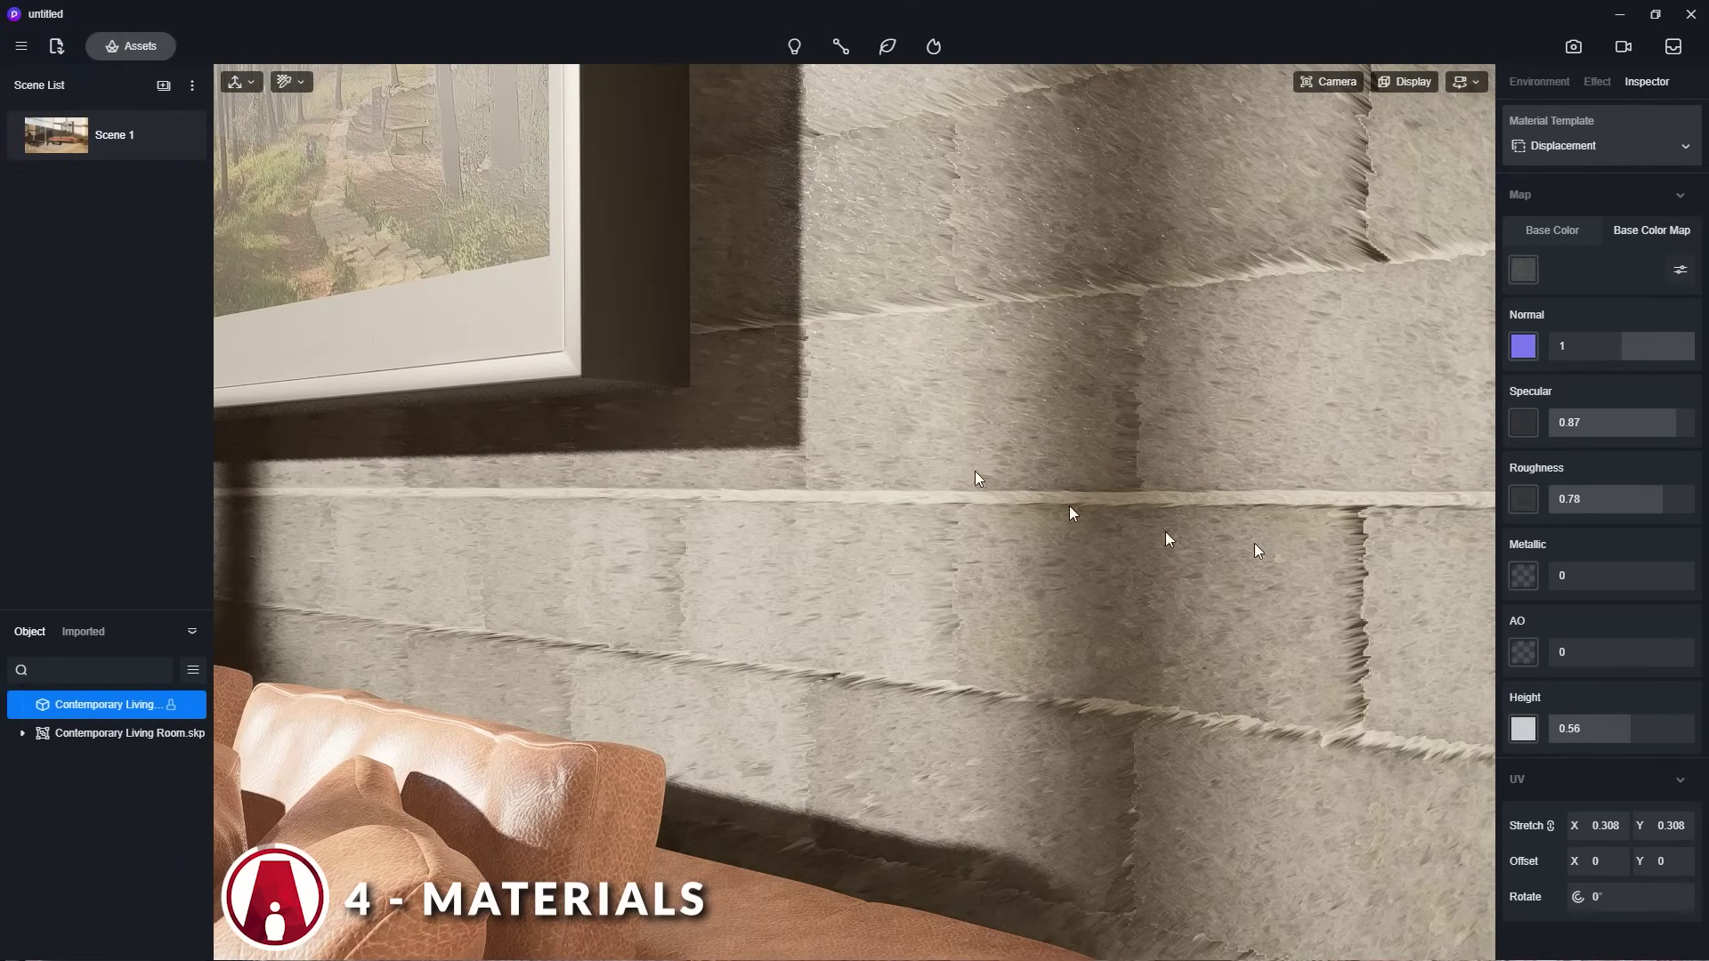
mouse_move(1626, 734)
left_mouse_down()
mouse_move(1530, 740)
mouse_move(1564, 739)
left_mouse_up()
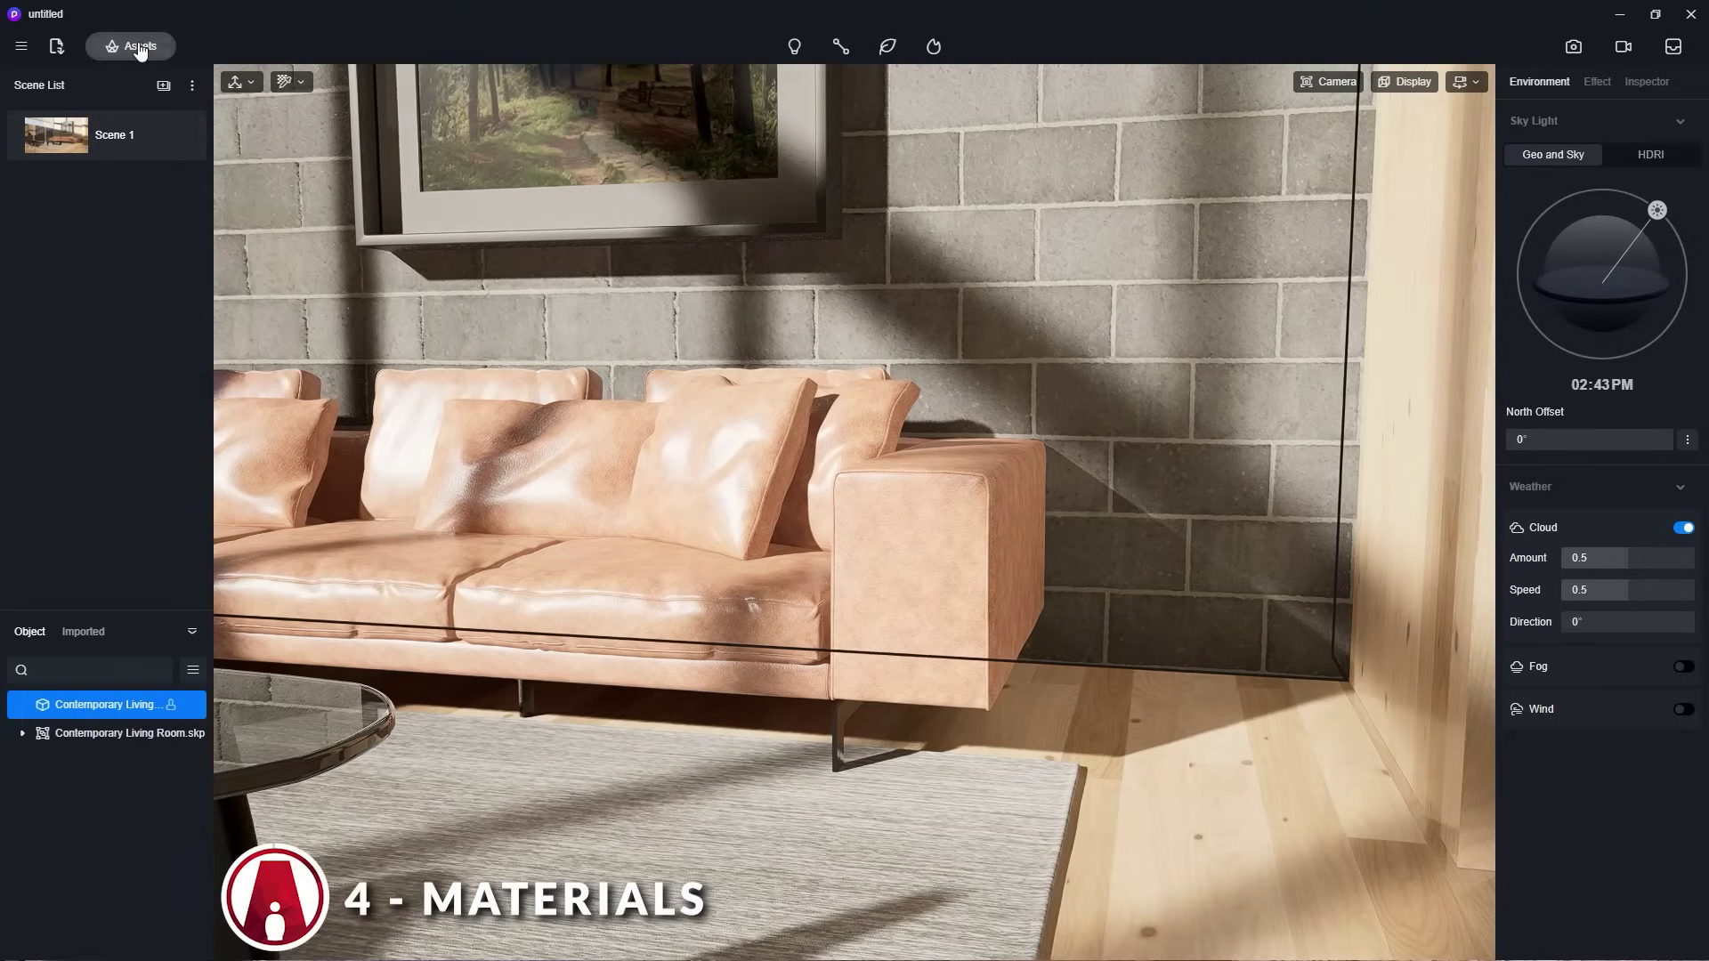
Switch the asset library to 3D models and browse the Landscapes, Furniture and Nature categories.
left_click(141, 46)
left_click(119, 114)
left_click(53, 138)
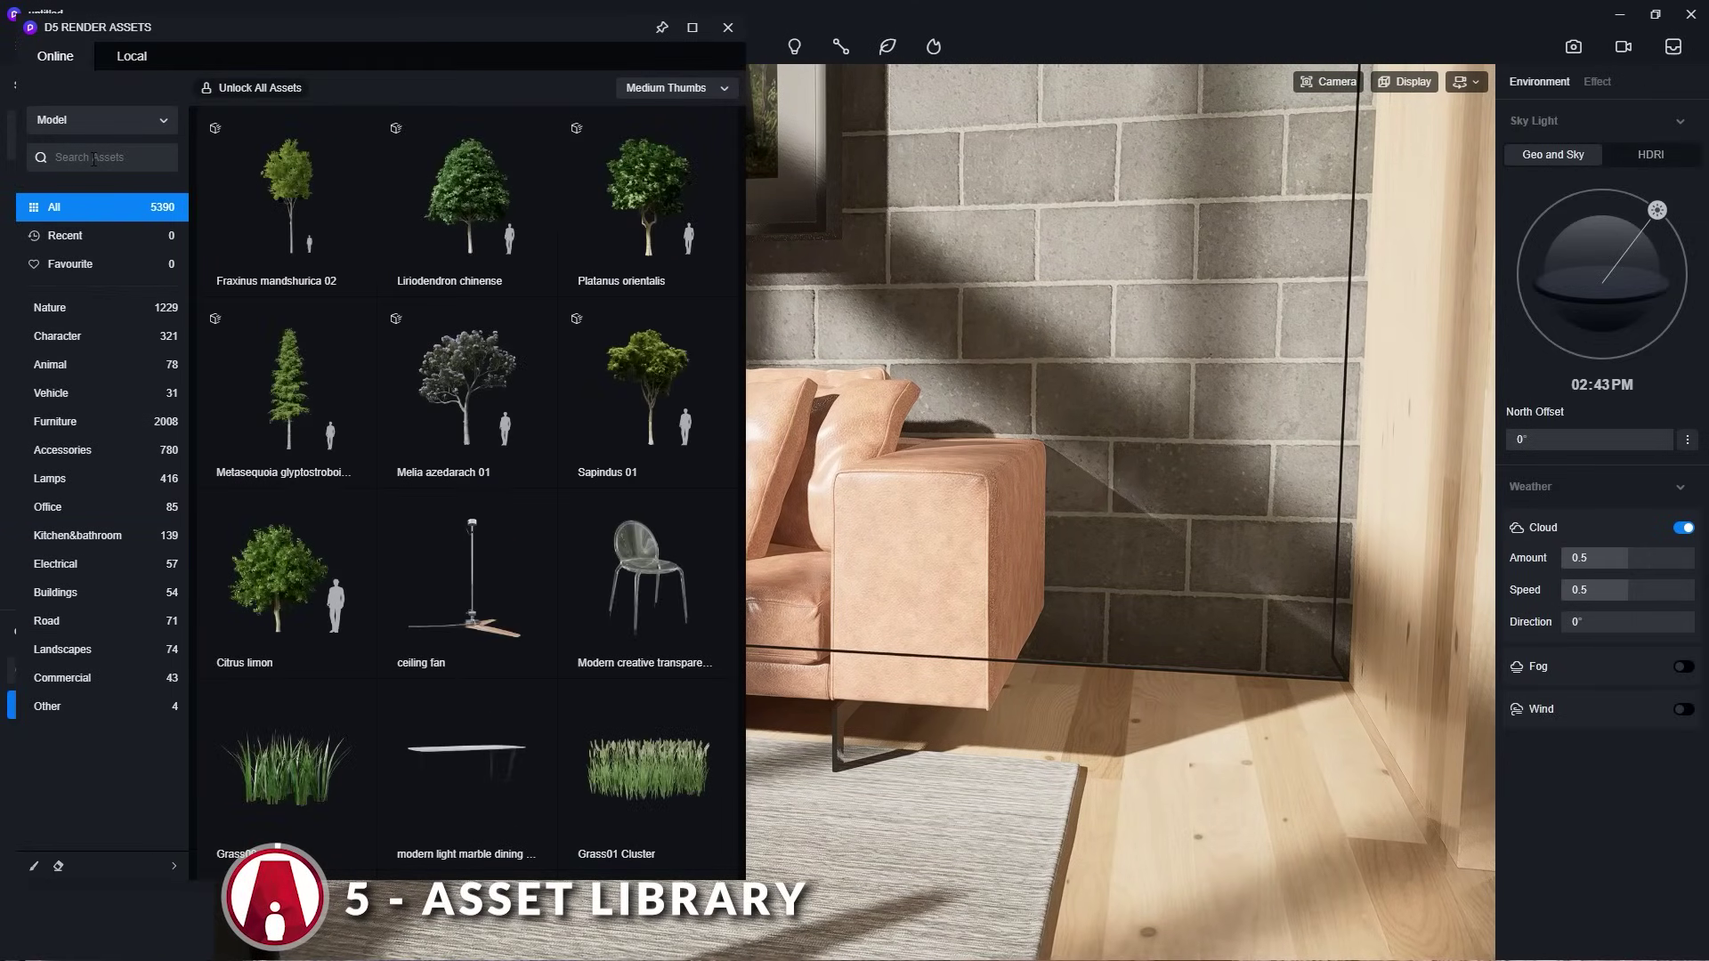
left_click(87, 649)
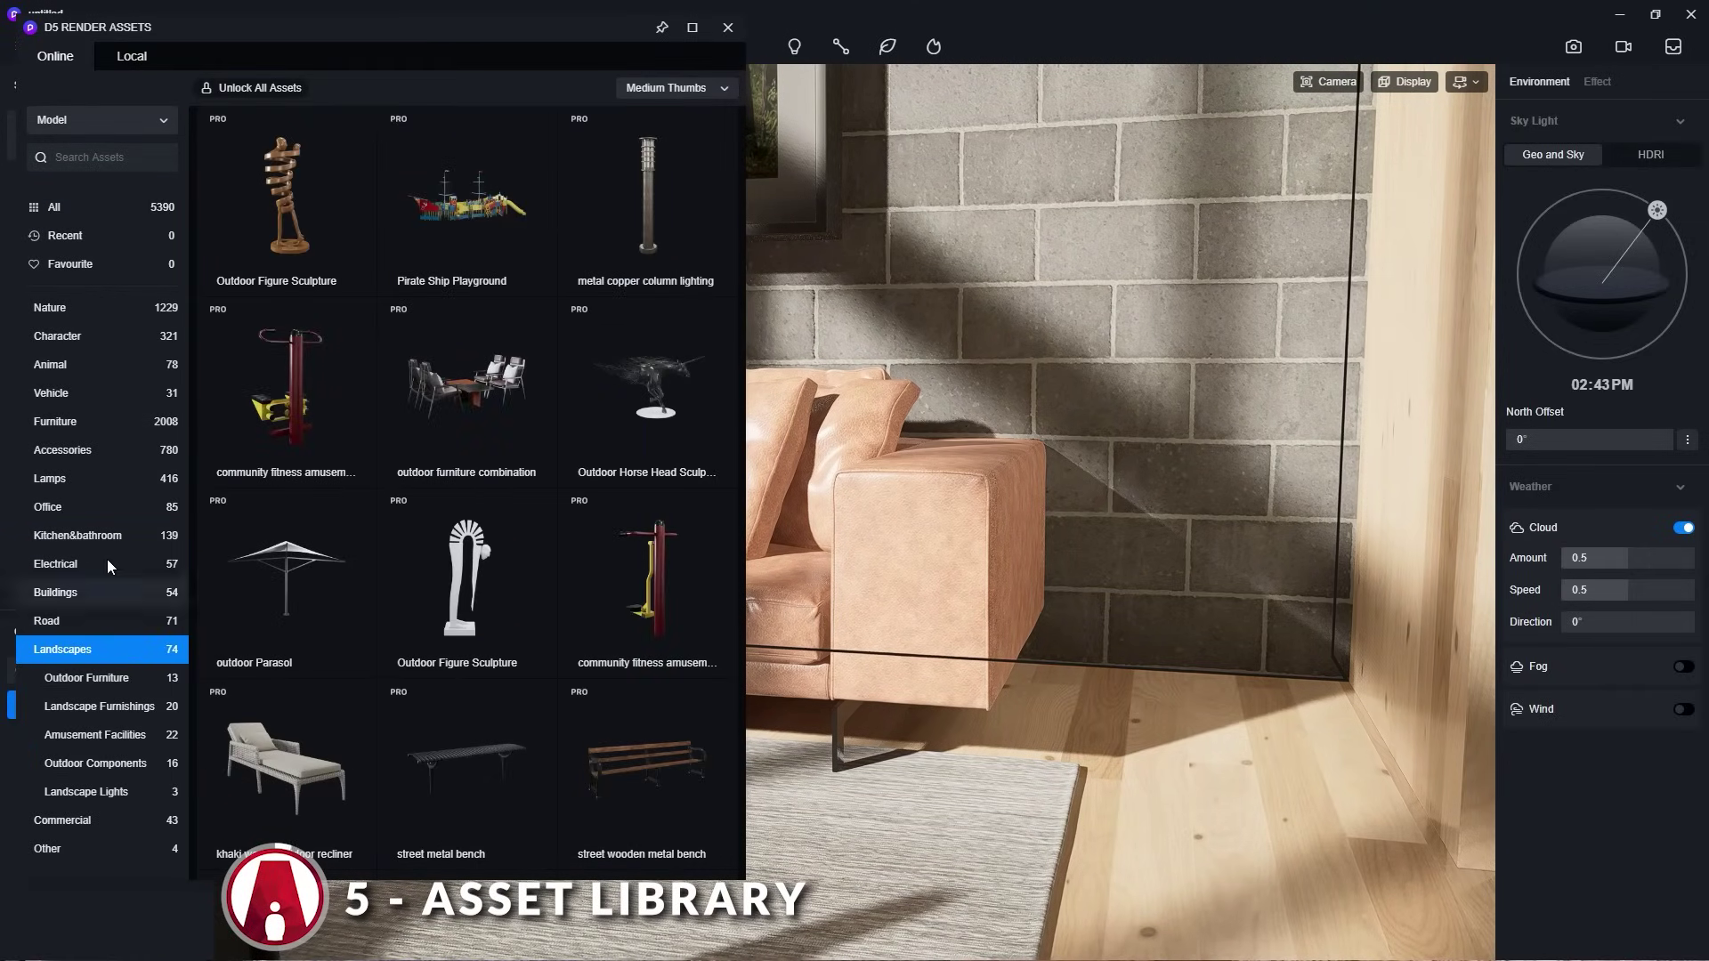
left_click(109, 414)
left_click(109, 303)
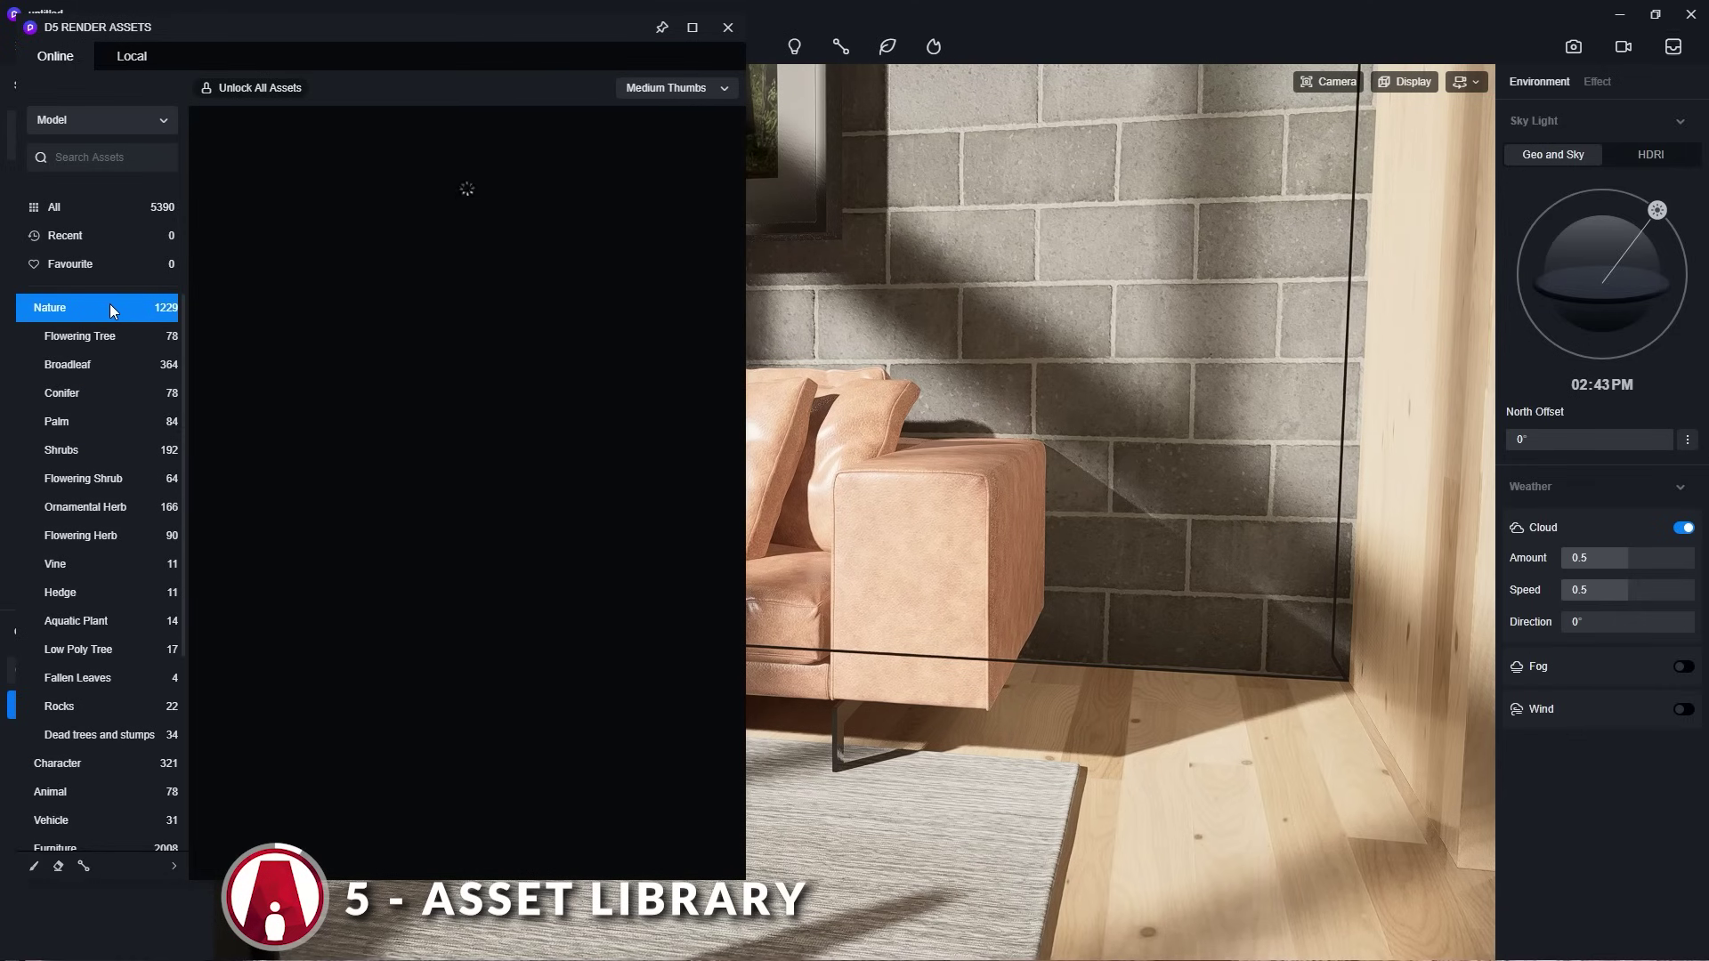
scroll(520, 454, "down", 2)
Search 'plant', download the potted plants model, and place it beside the sofa.
left_click(115, 160)
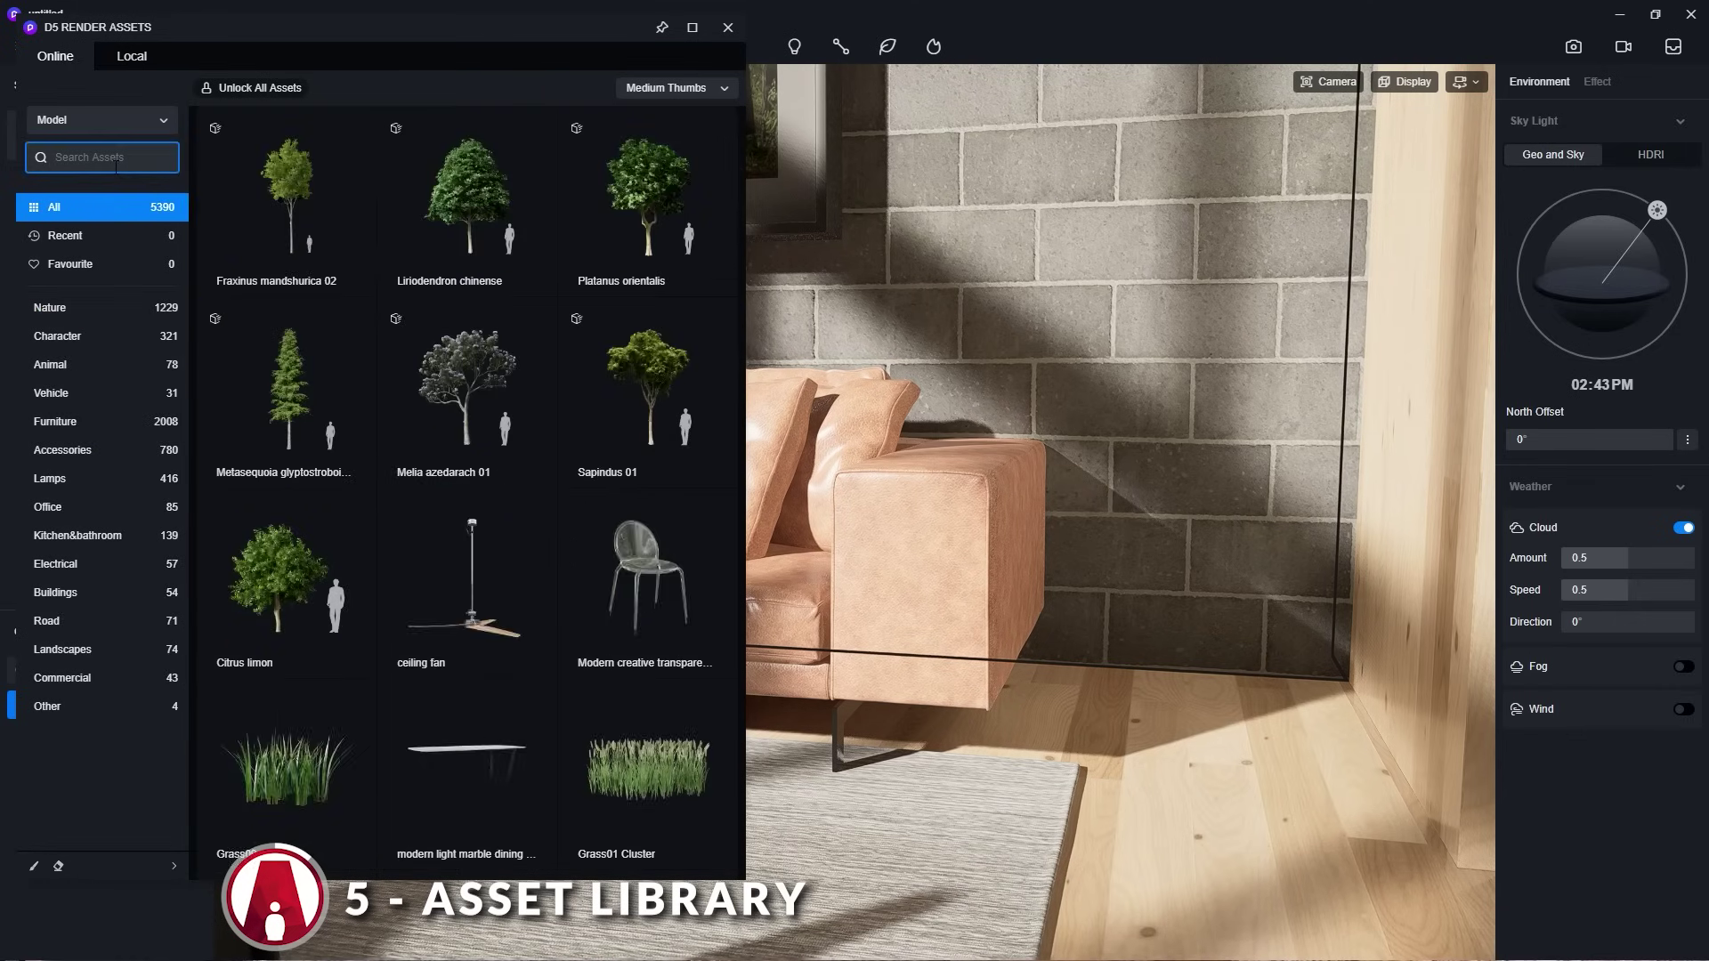
type("plant")
left_click(345, 210)
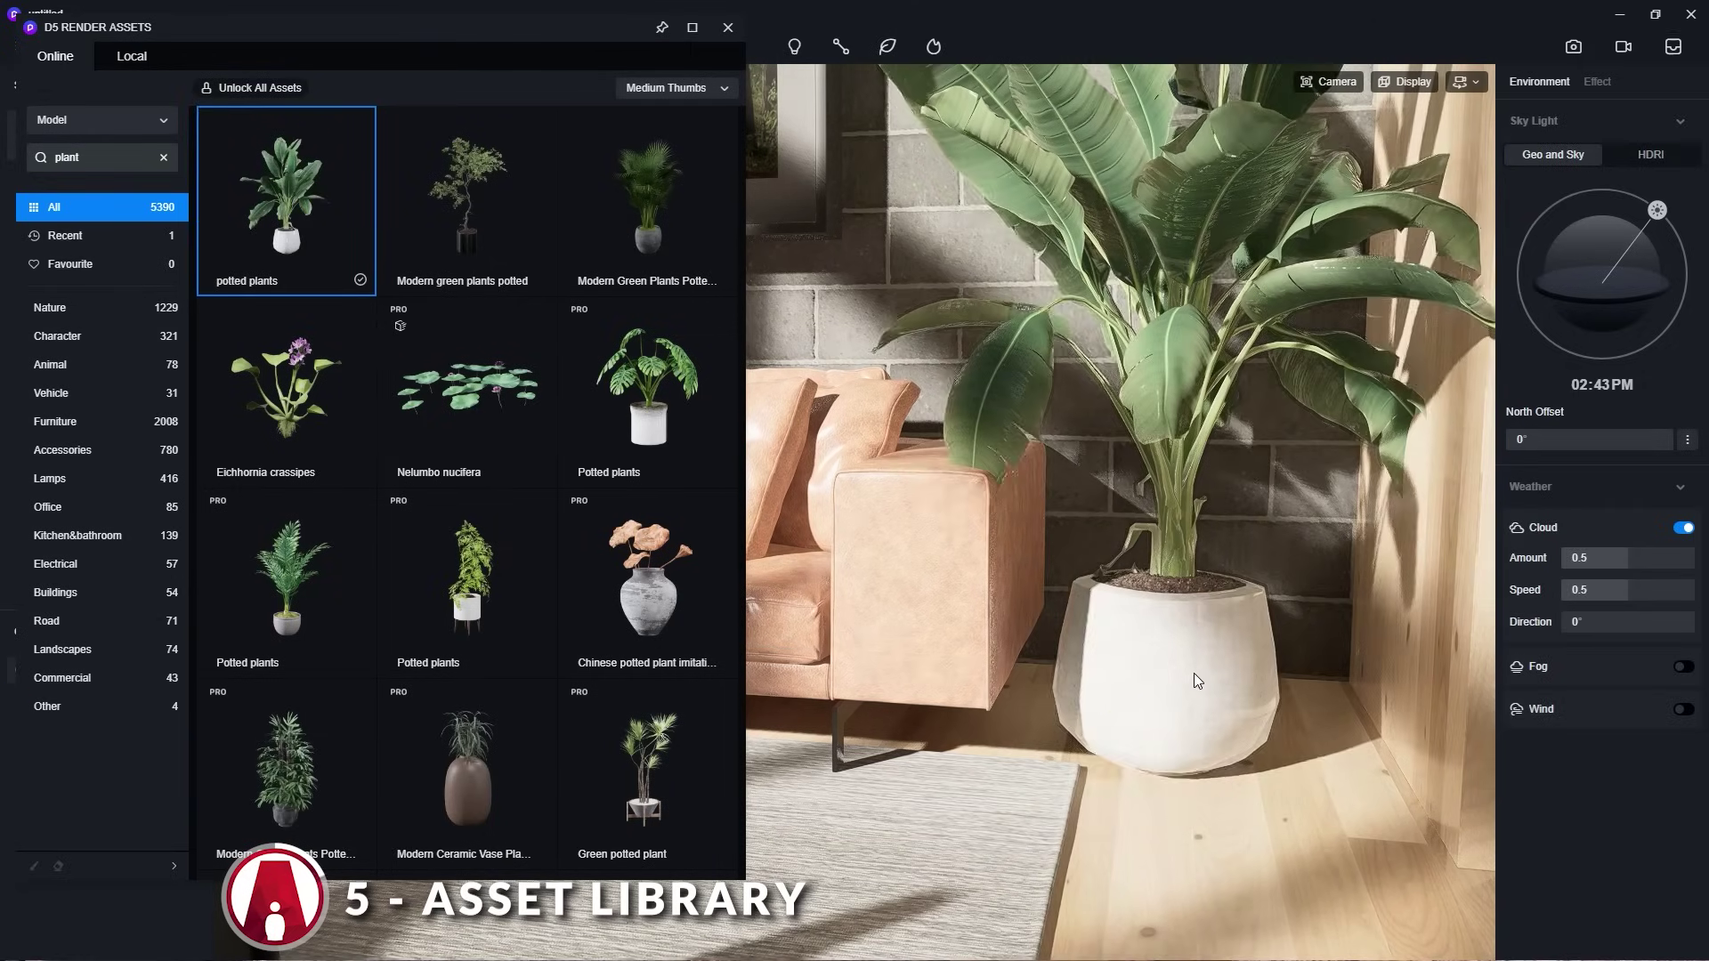
left_click(1195, 668)
right_click_drag(1239, 523, 1235, 462)
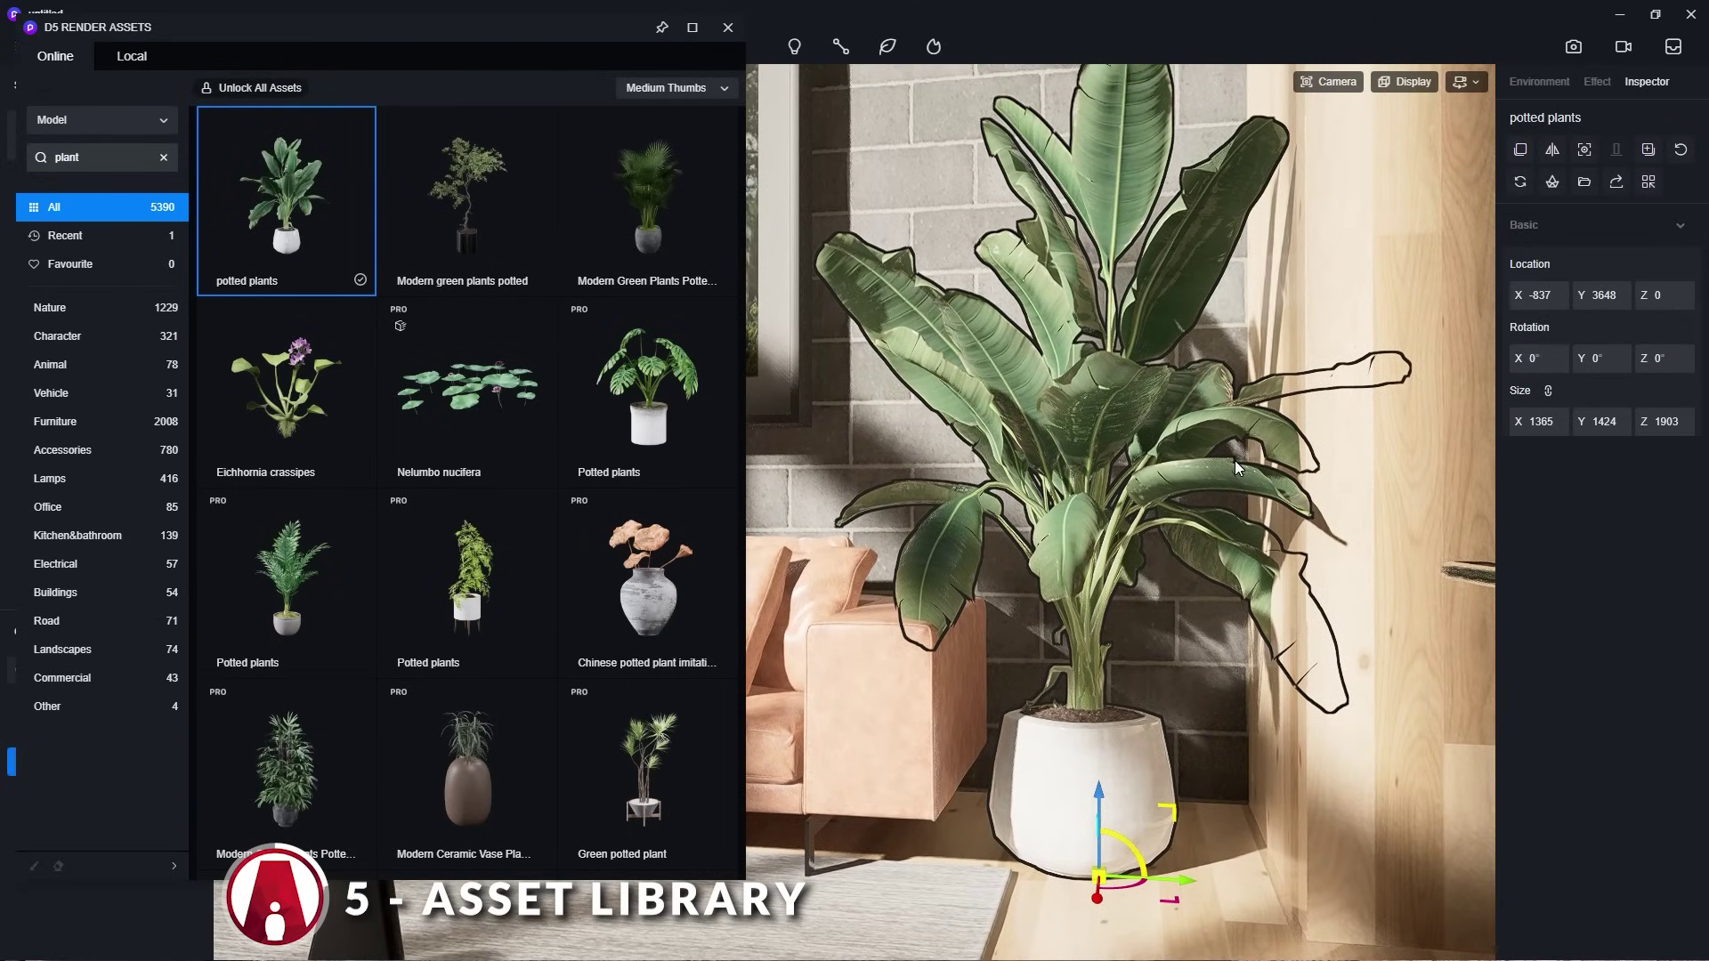
scroll(1232, 476, "down", 3)
Scale the potted plant down by reducing its size values.
left_click(727, 28)
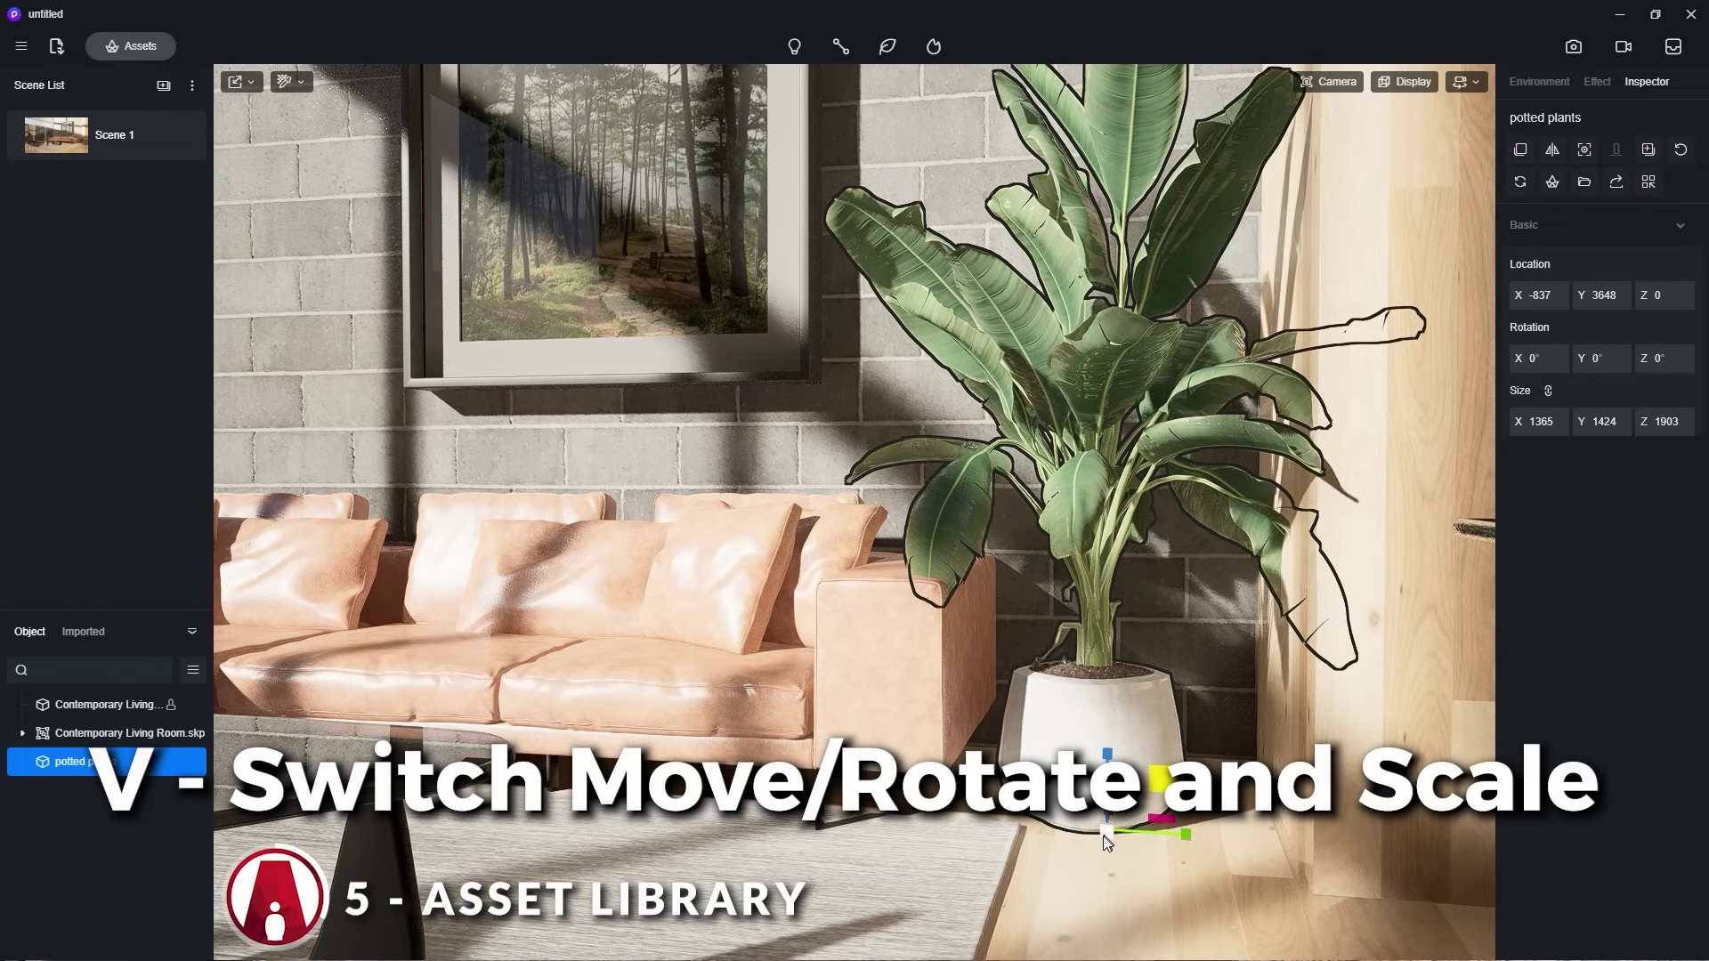
left_click_drag(1163, 790, 1130, 856)
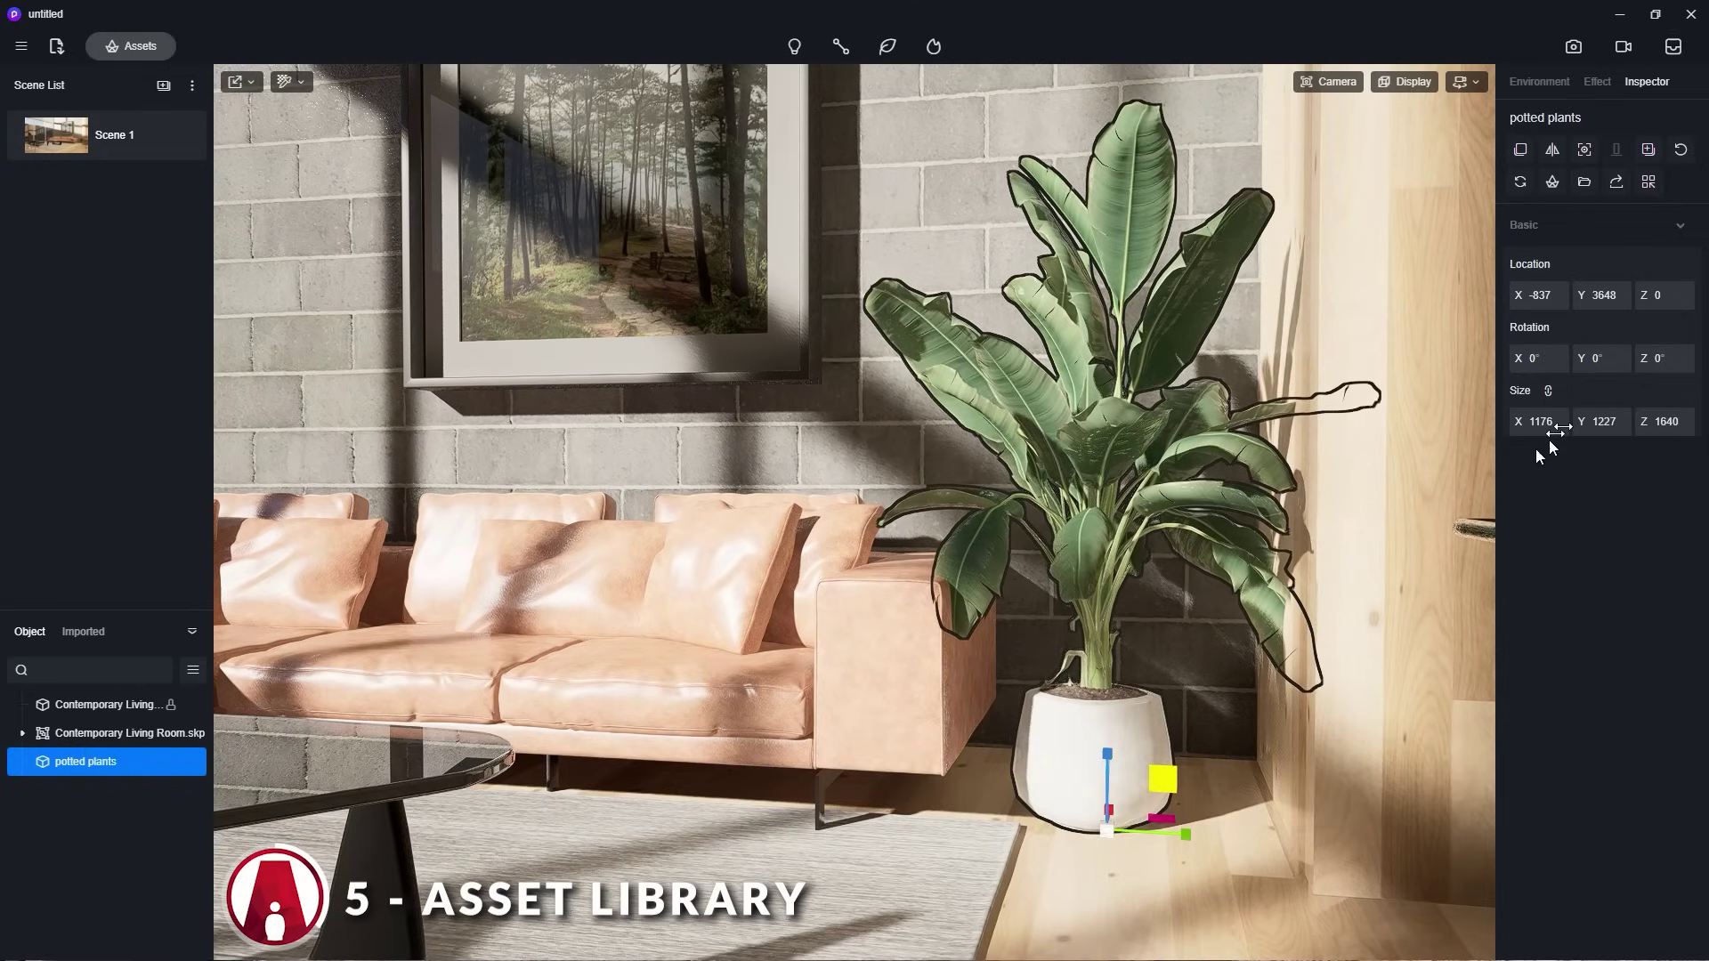
left_click_drag(1549, 436, 1489, 429)
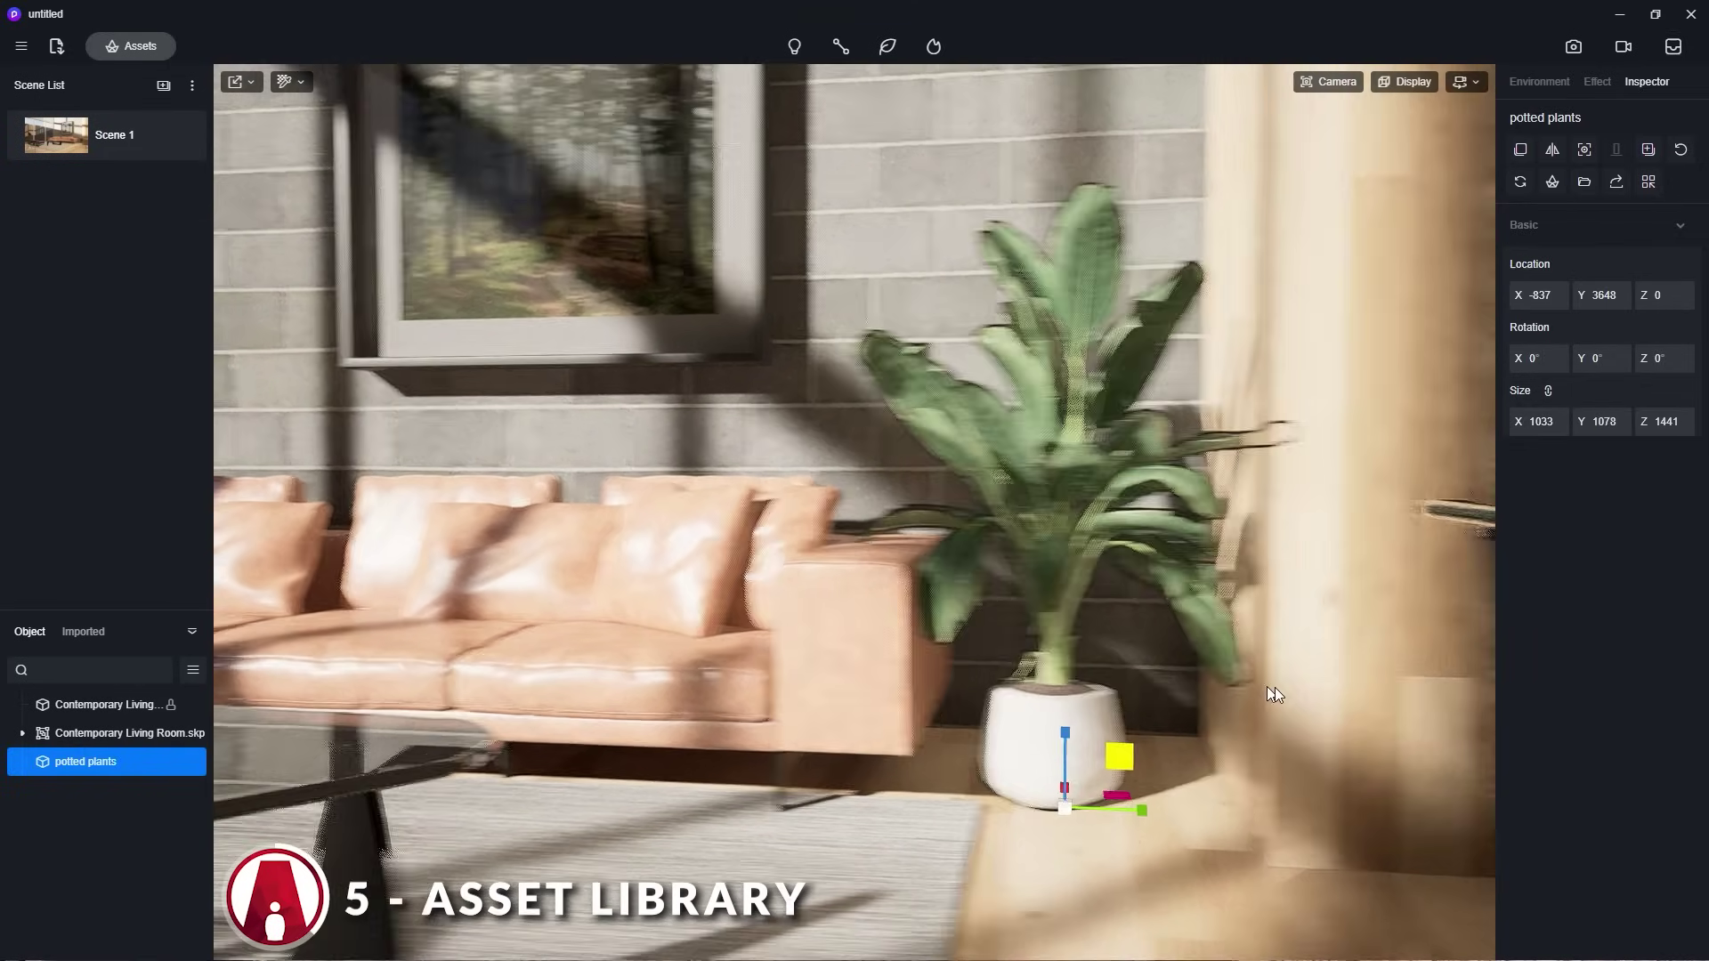
left_click(234, 84)
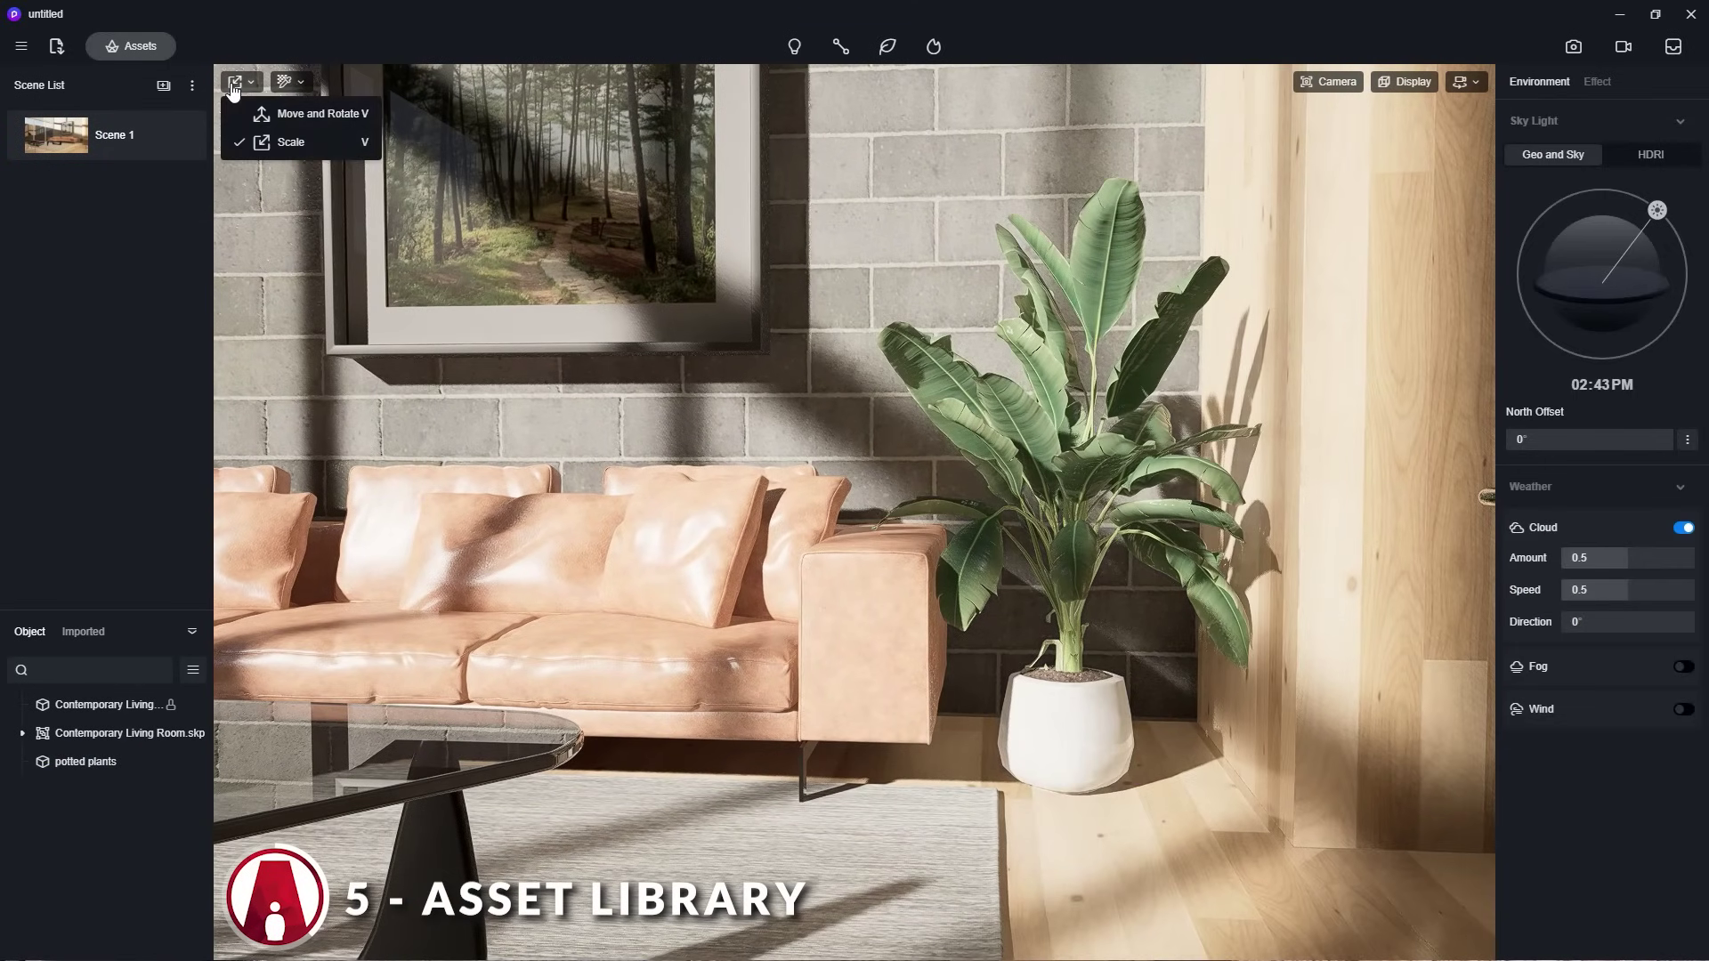
left_click(366, 121)
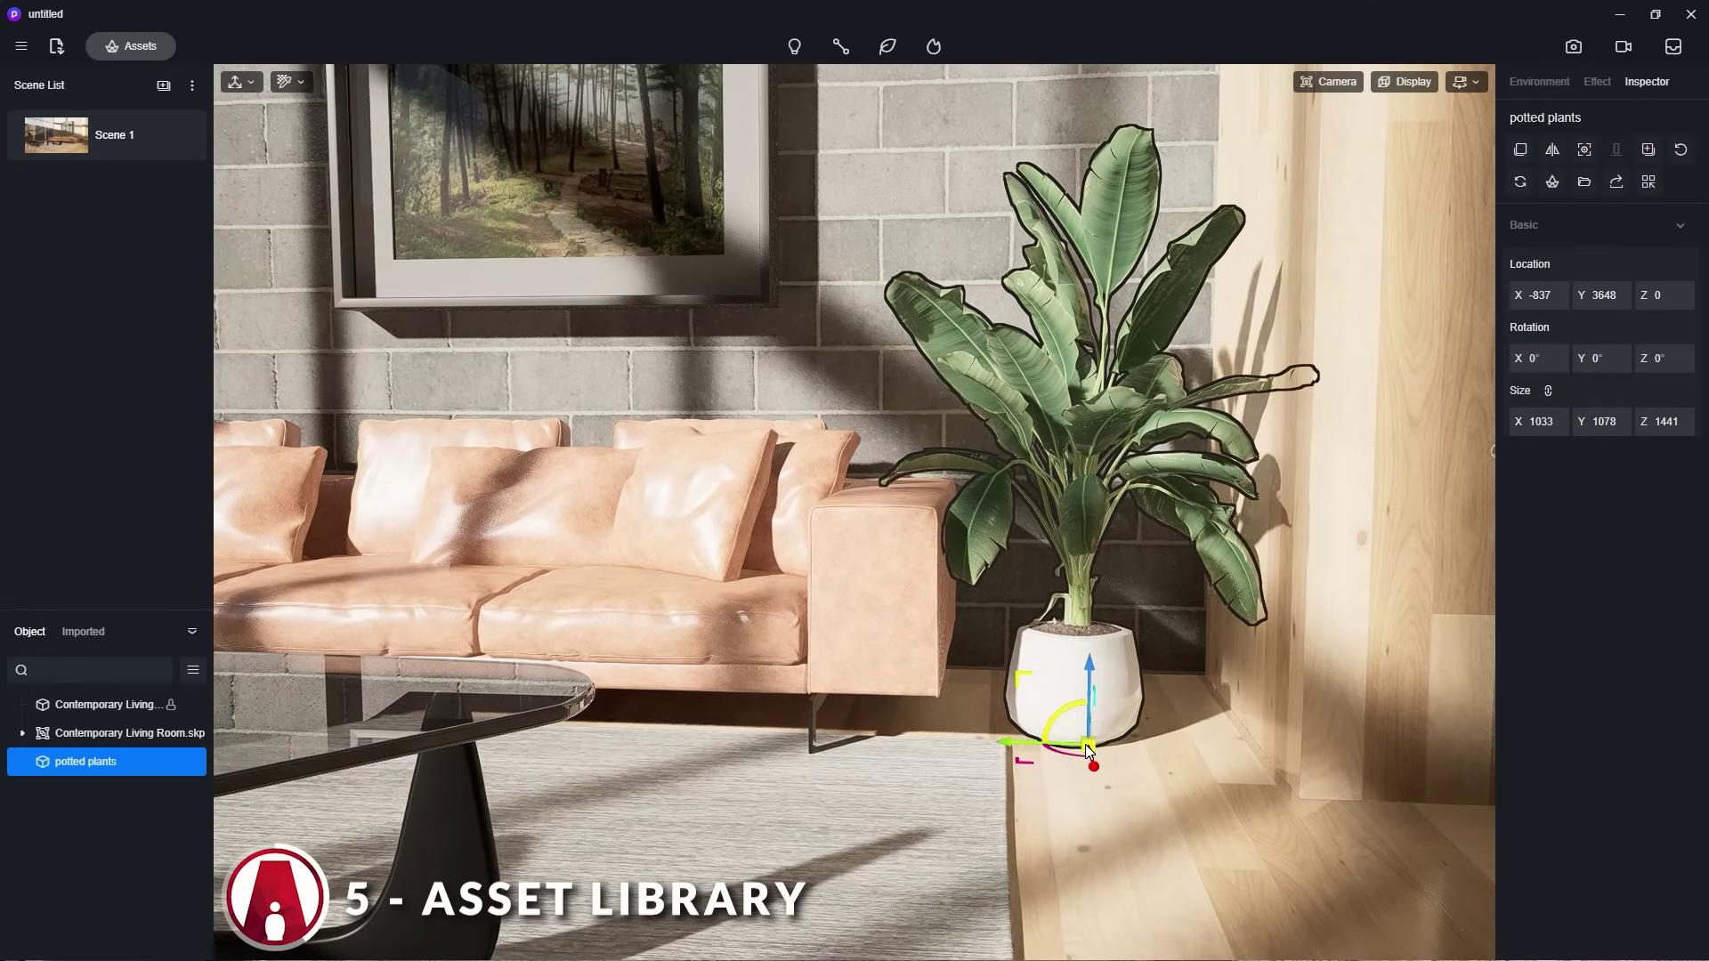
Rotate the plant slightly and move it beside the window next to the lounge chair.
left_click_drag(1086, 743, 1094, 804)
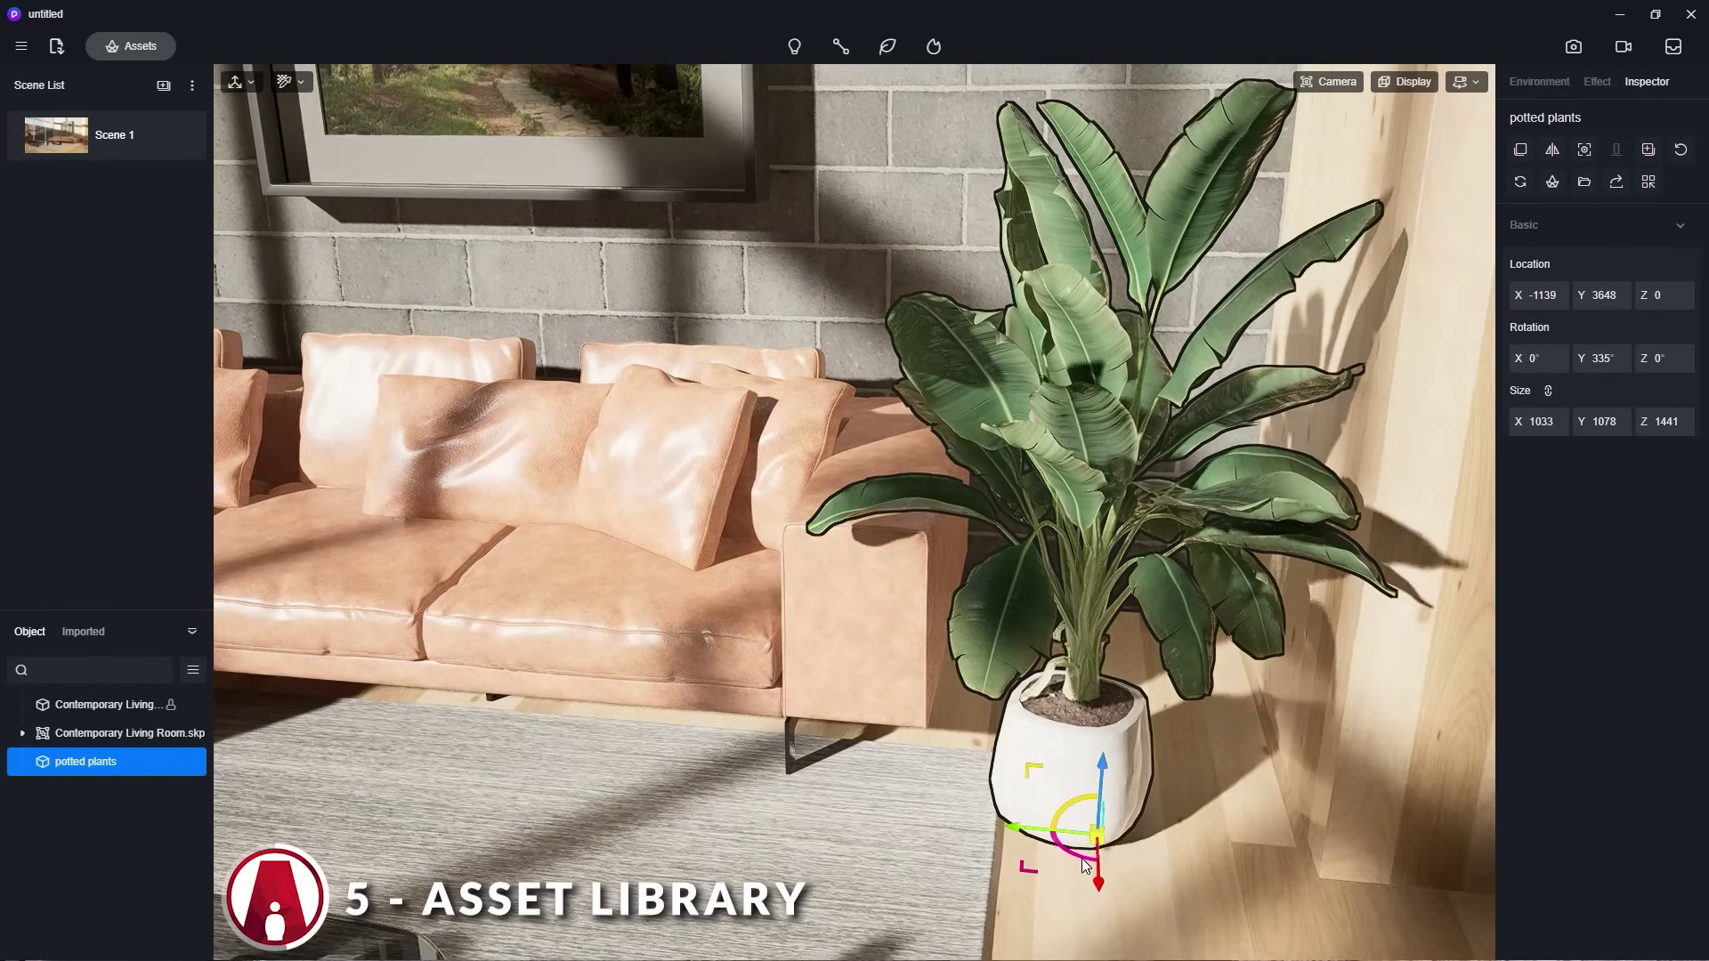
left_click_drag(1083, 859, 1086, 860)
right_click_drag(1124, 794, 1130, 659)
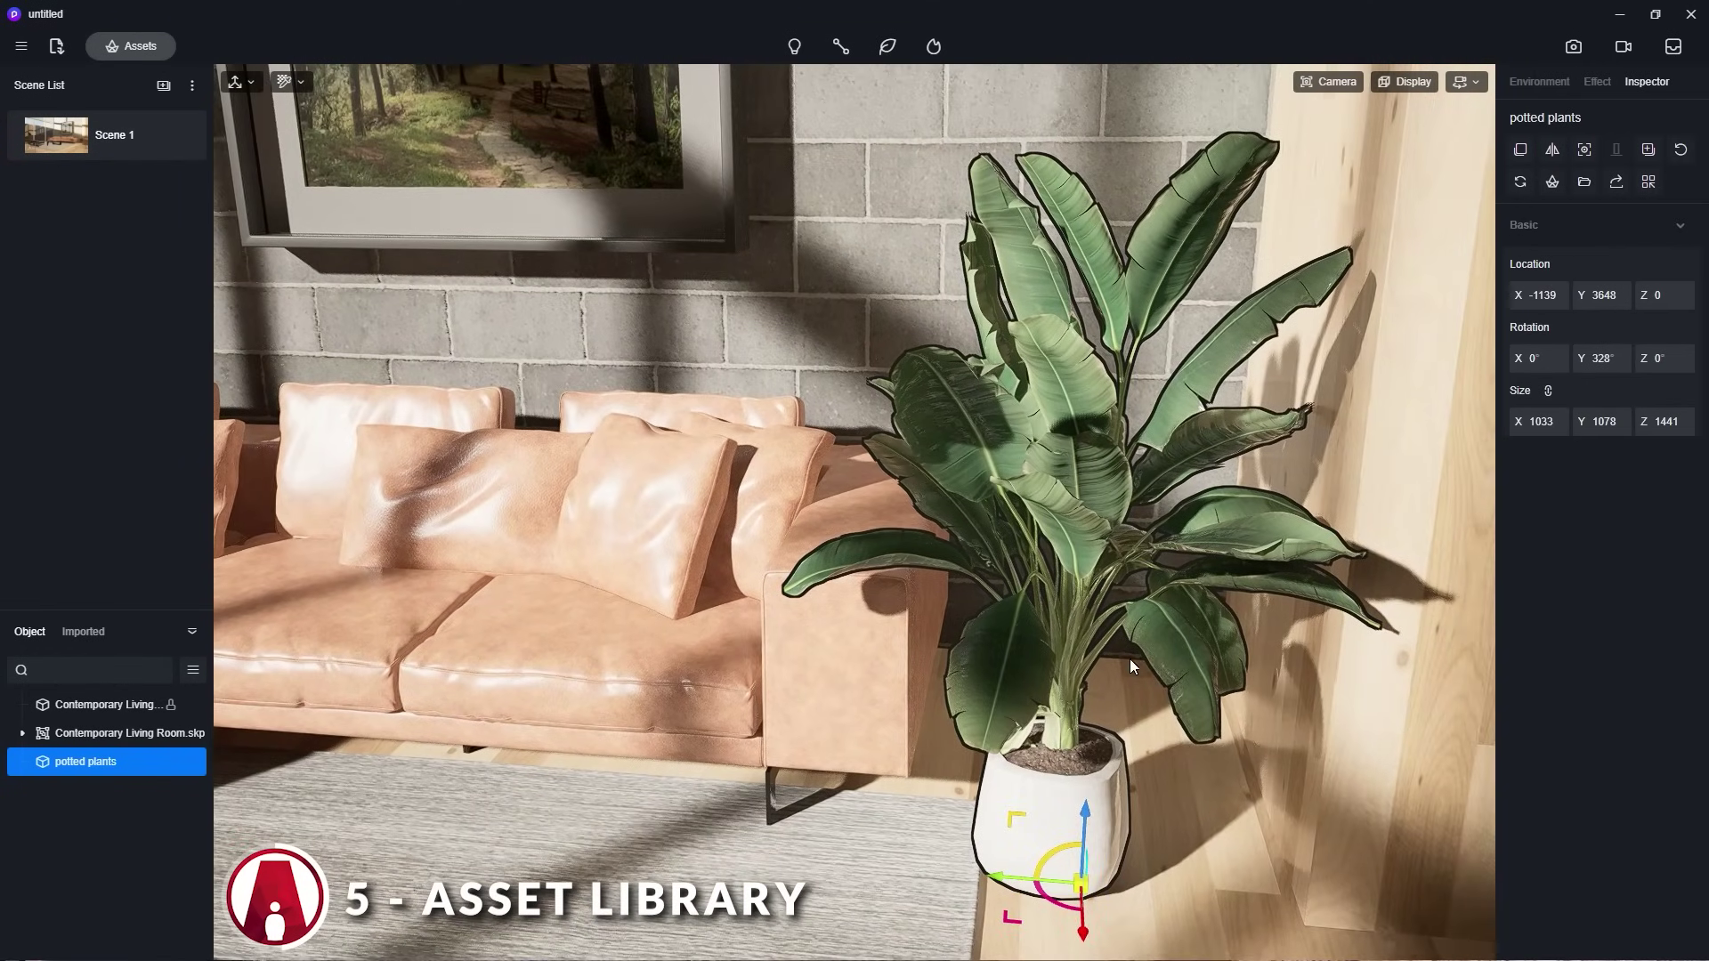
left_click(102, 136)
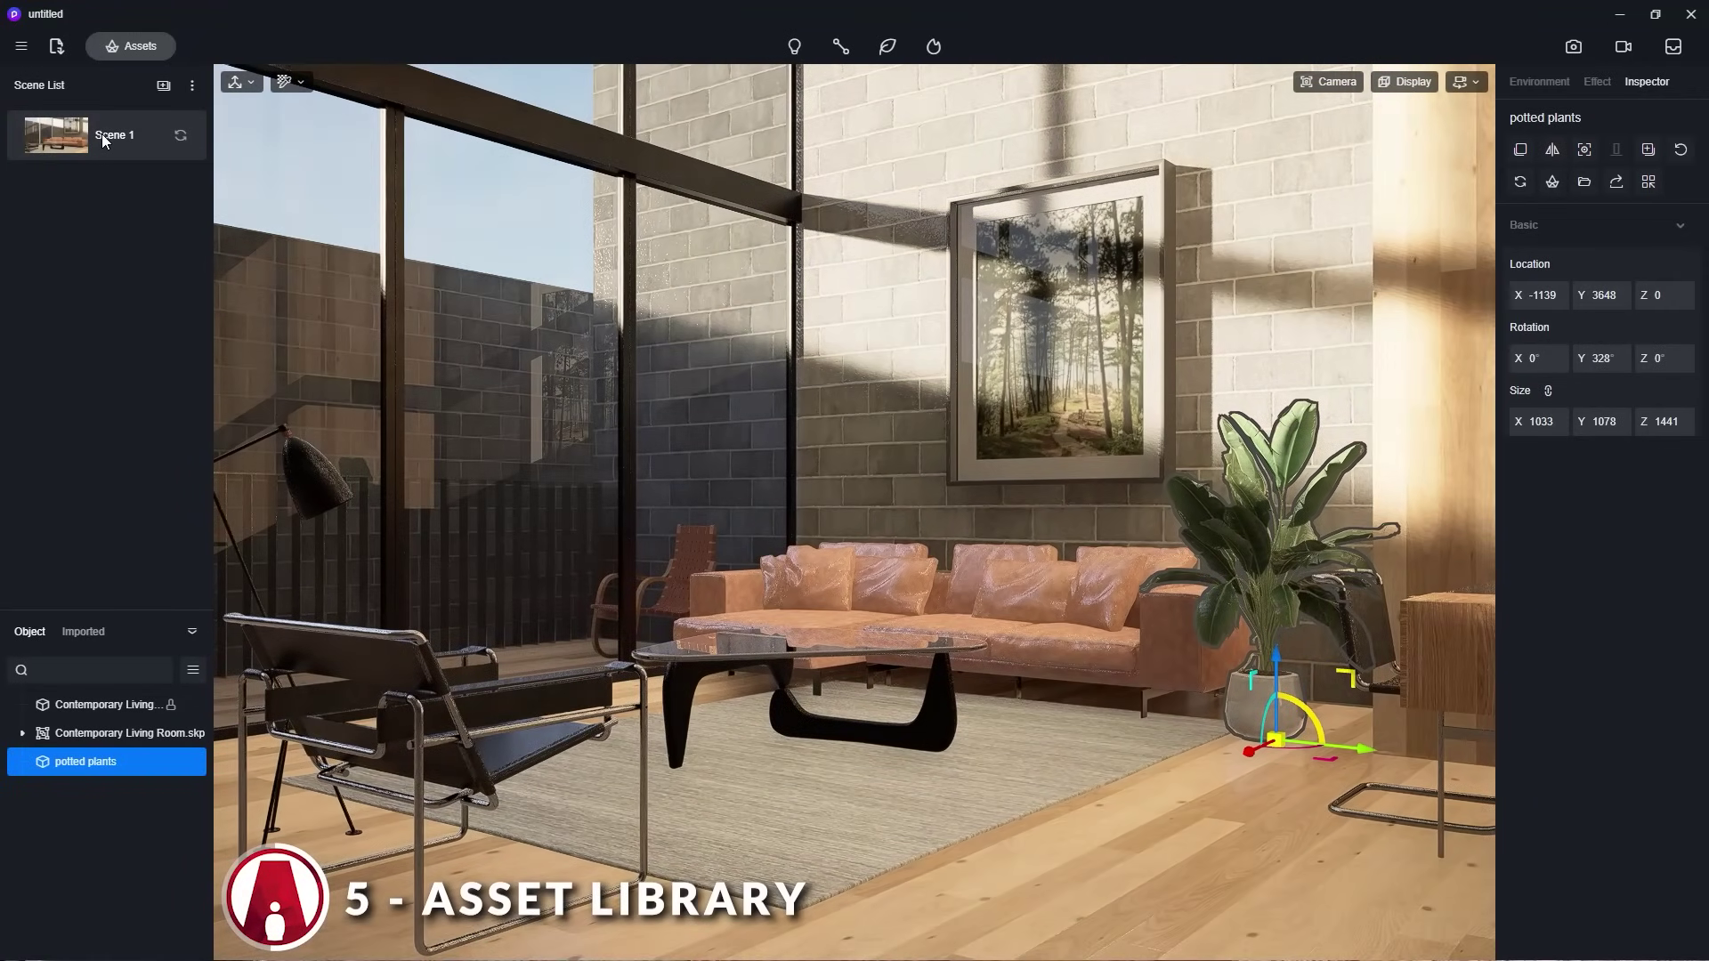
left_click_drag(1292, 752, 505, 666)
left_click(1539, 81)
left_click_drag(1566, 198, 1626, 193)
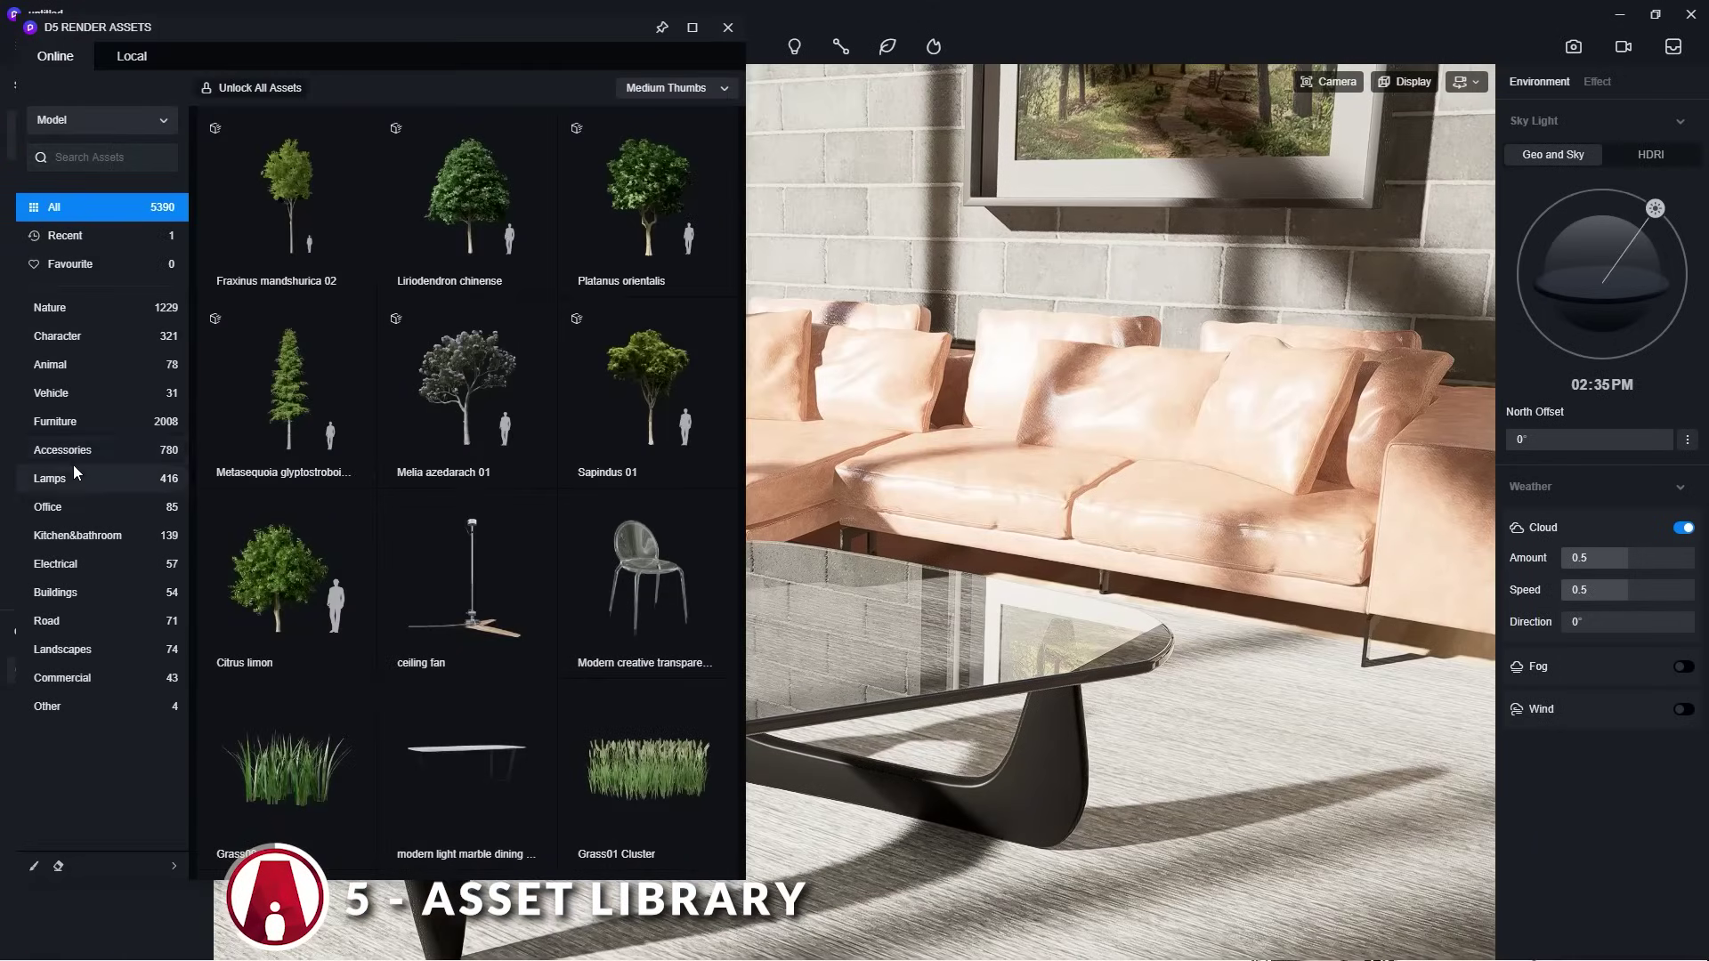
Place a second Cinnamomum japonicum tree beside the first one in the garden.
left_click(80, 452)
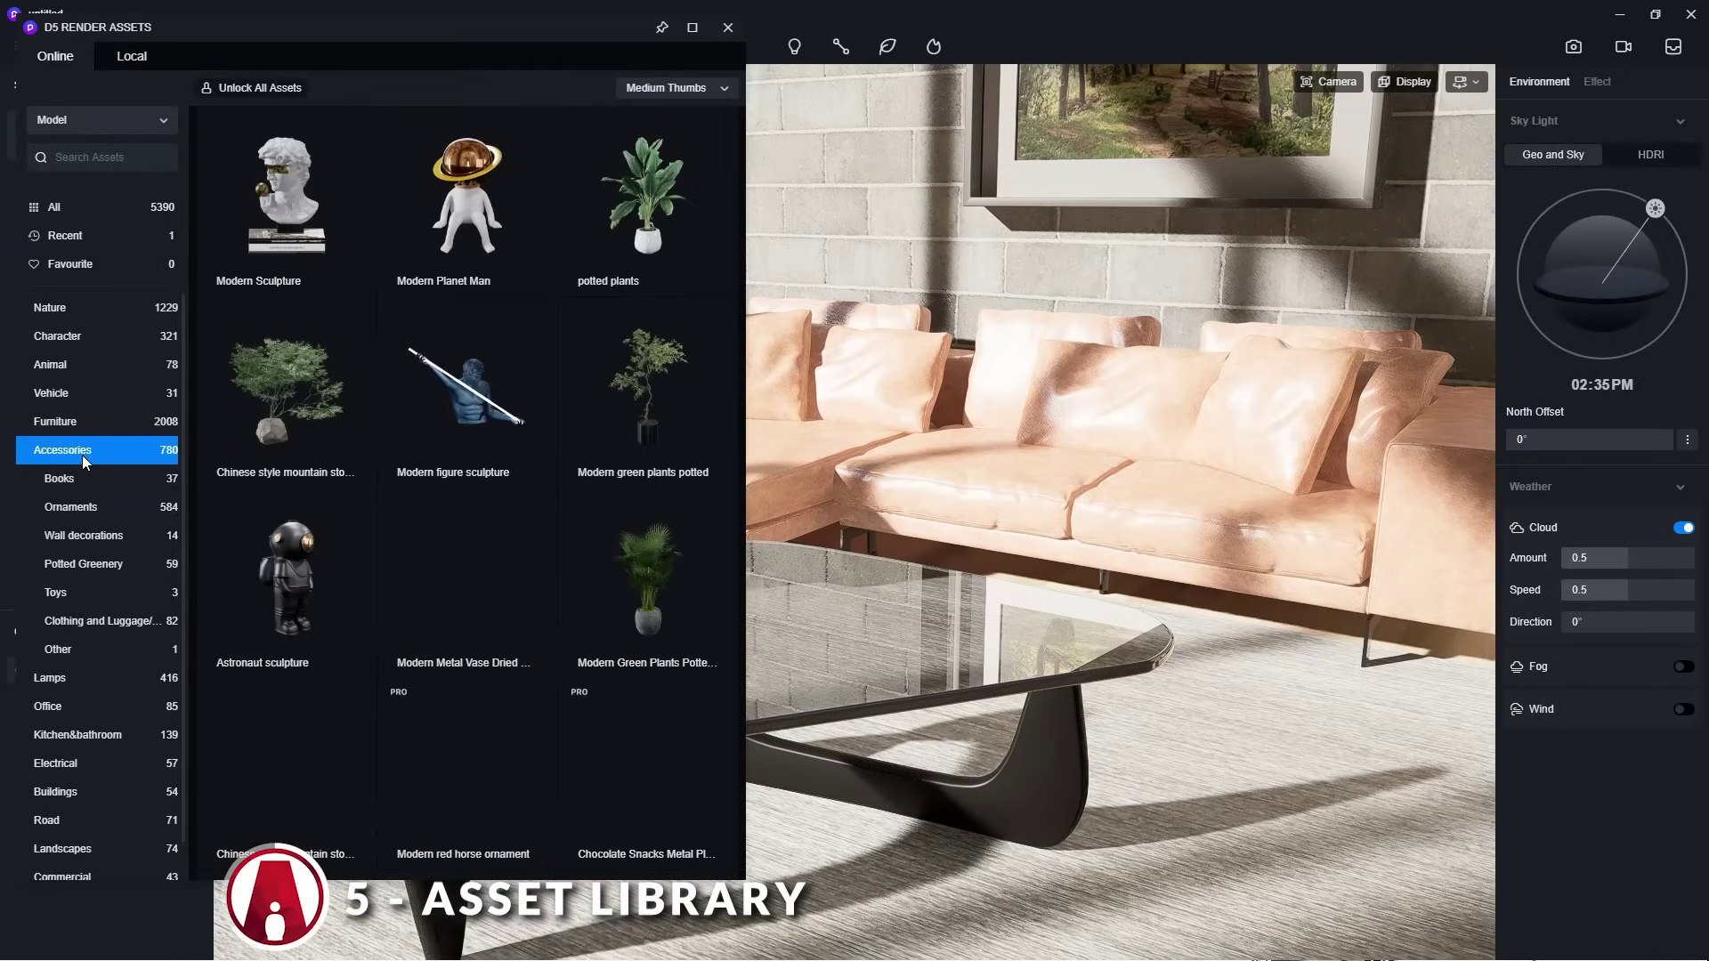
scroll(486, 392, "down", 1)
scroll(486, 392, "up", 1)
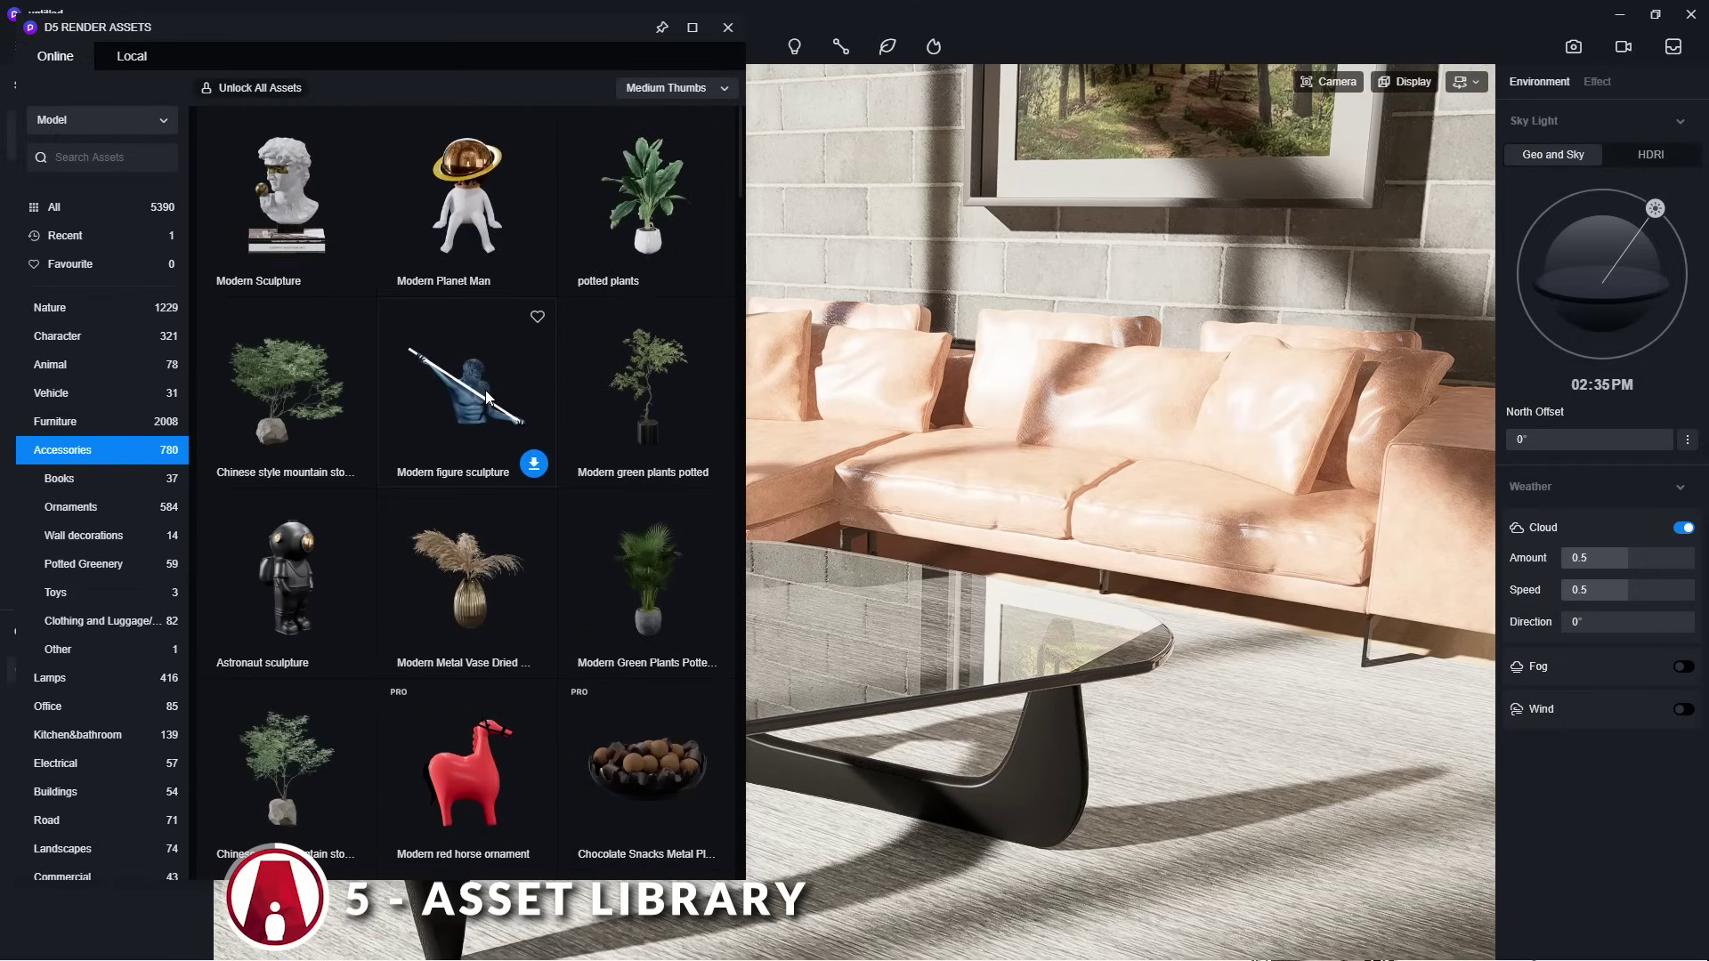
scroll(486, 391, "down", 4)
scroll(486, 392, "down", 12)
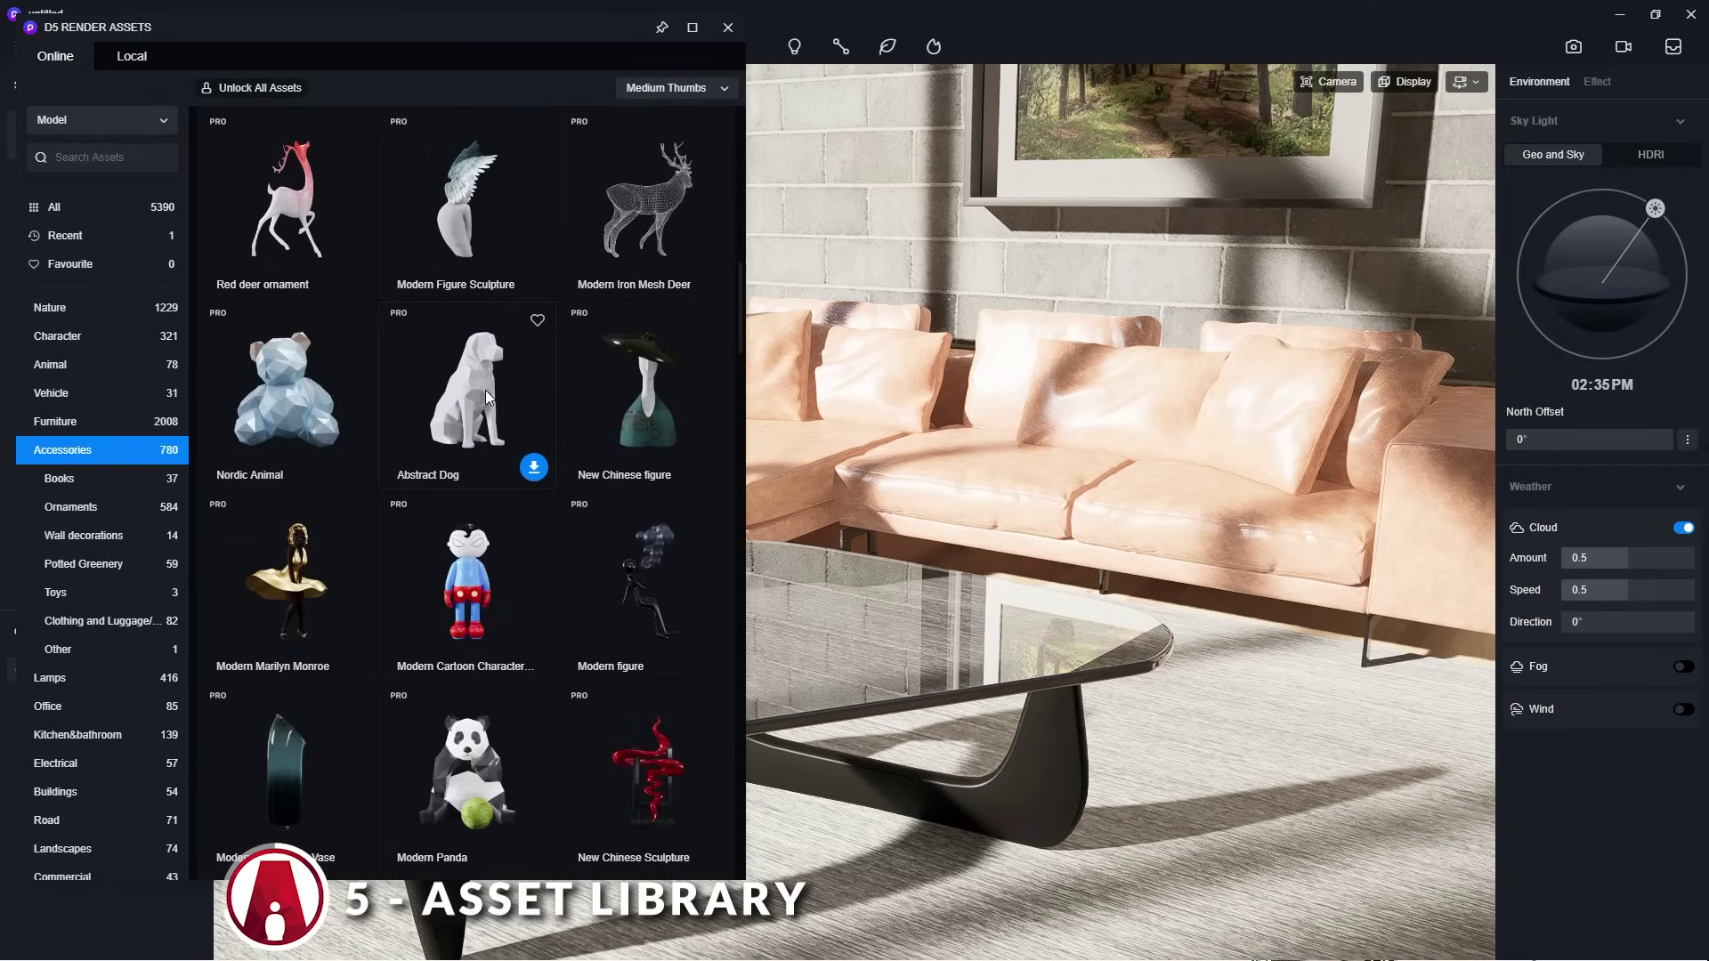
scroll(485, 390, "down", 3)
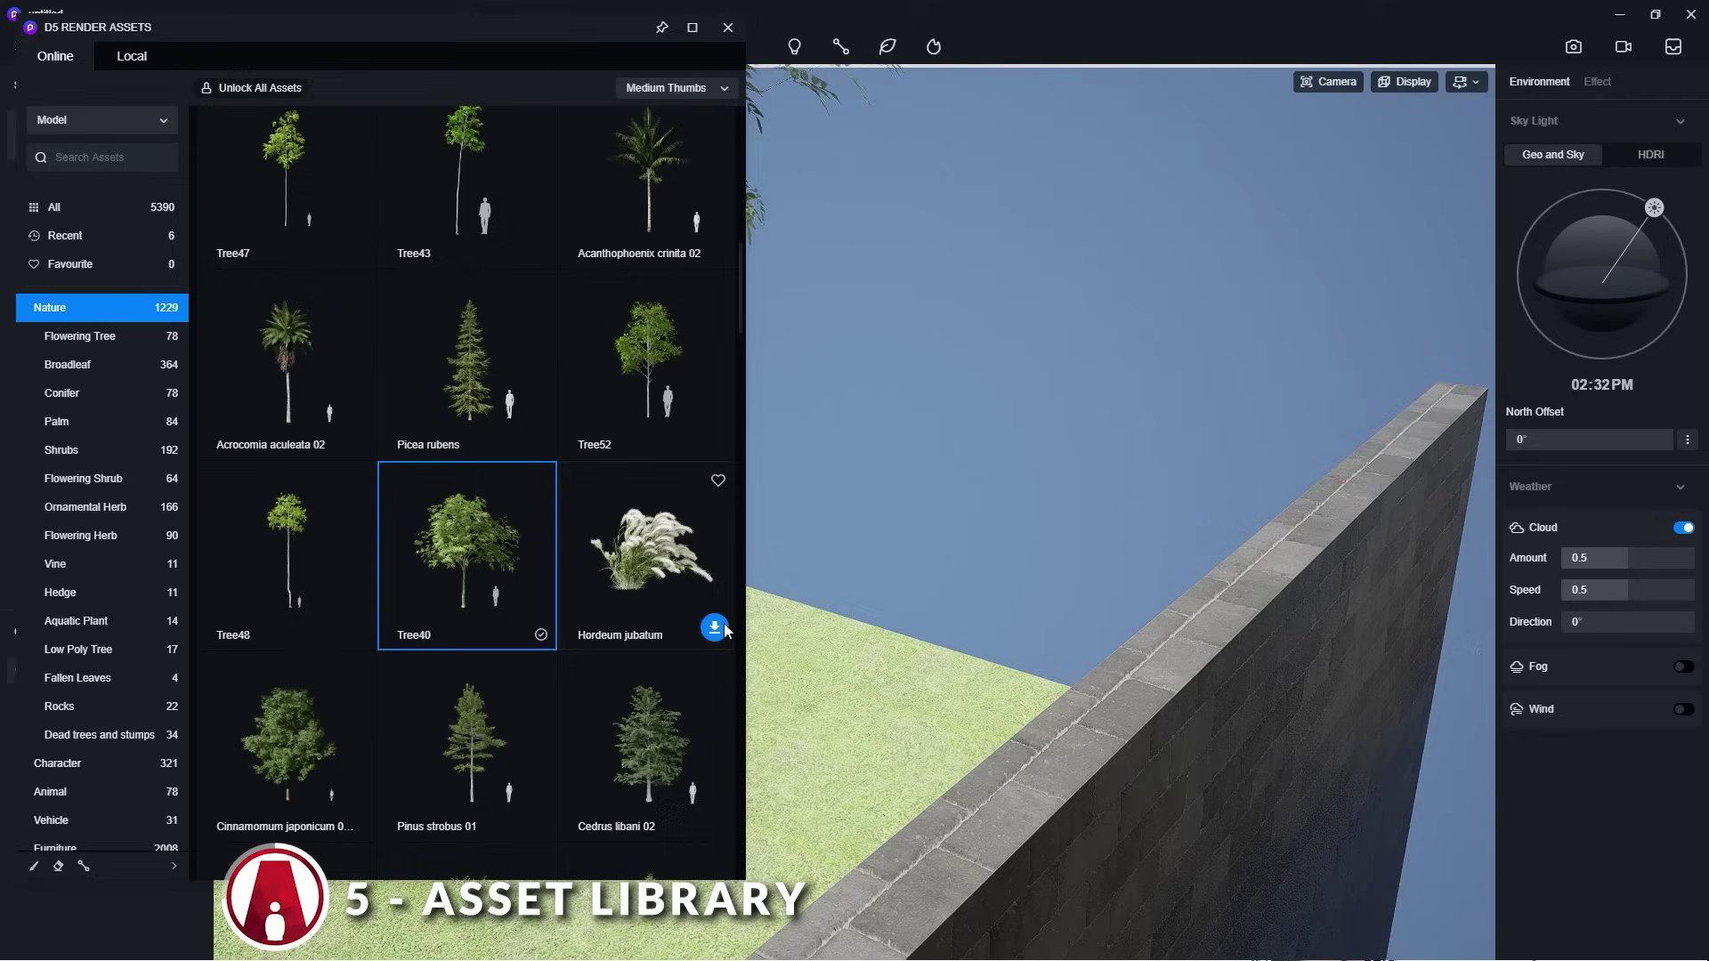
middle_click_drag(888, 755, 1050, 801)
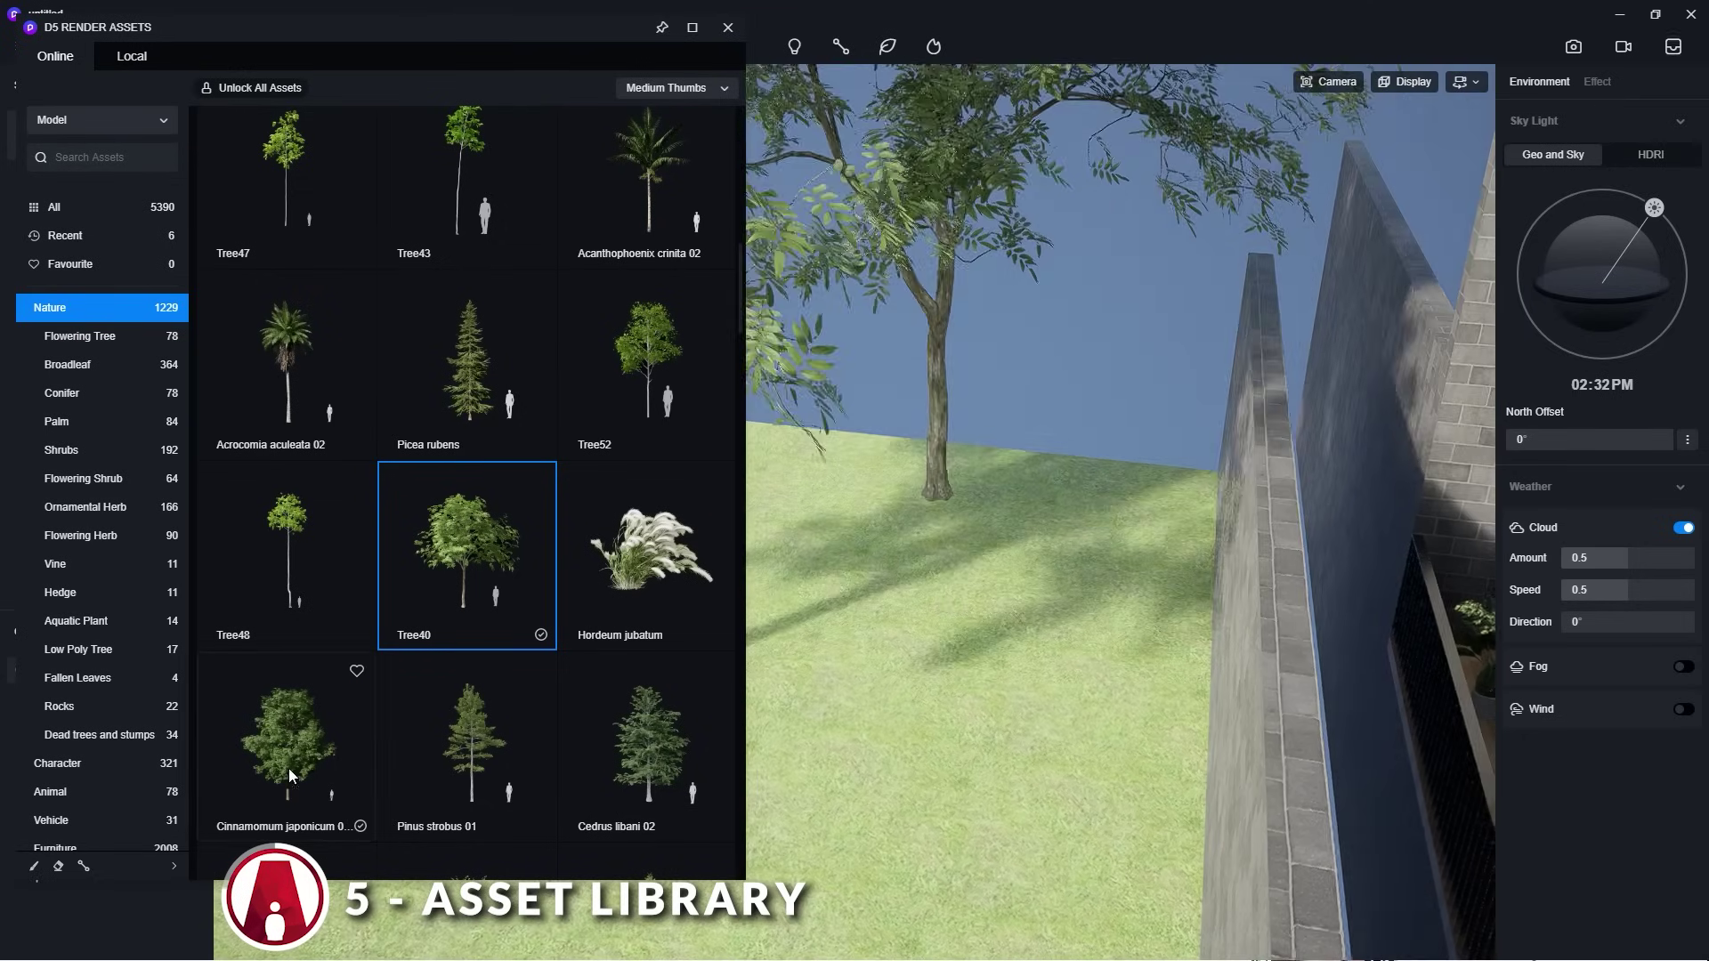
left_click(290, 774)
left_click(1053, 594)
middle_click_drag(1016, 644, 1064, 539)
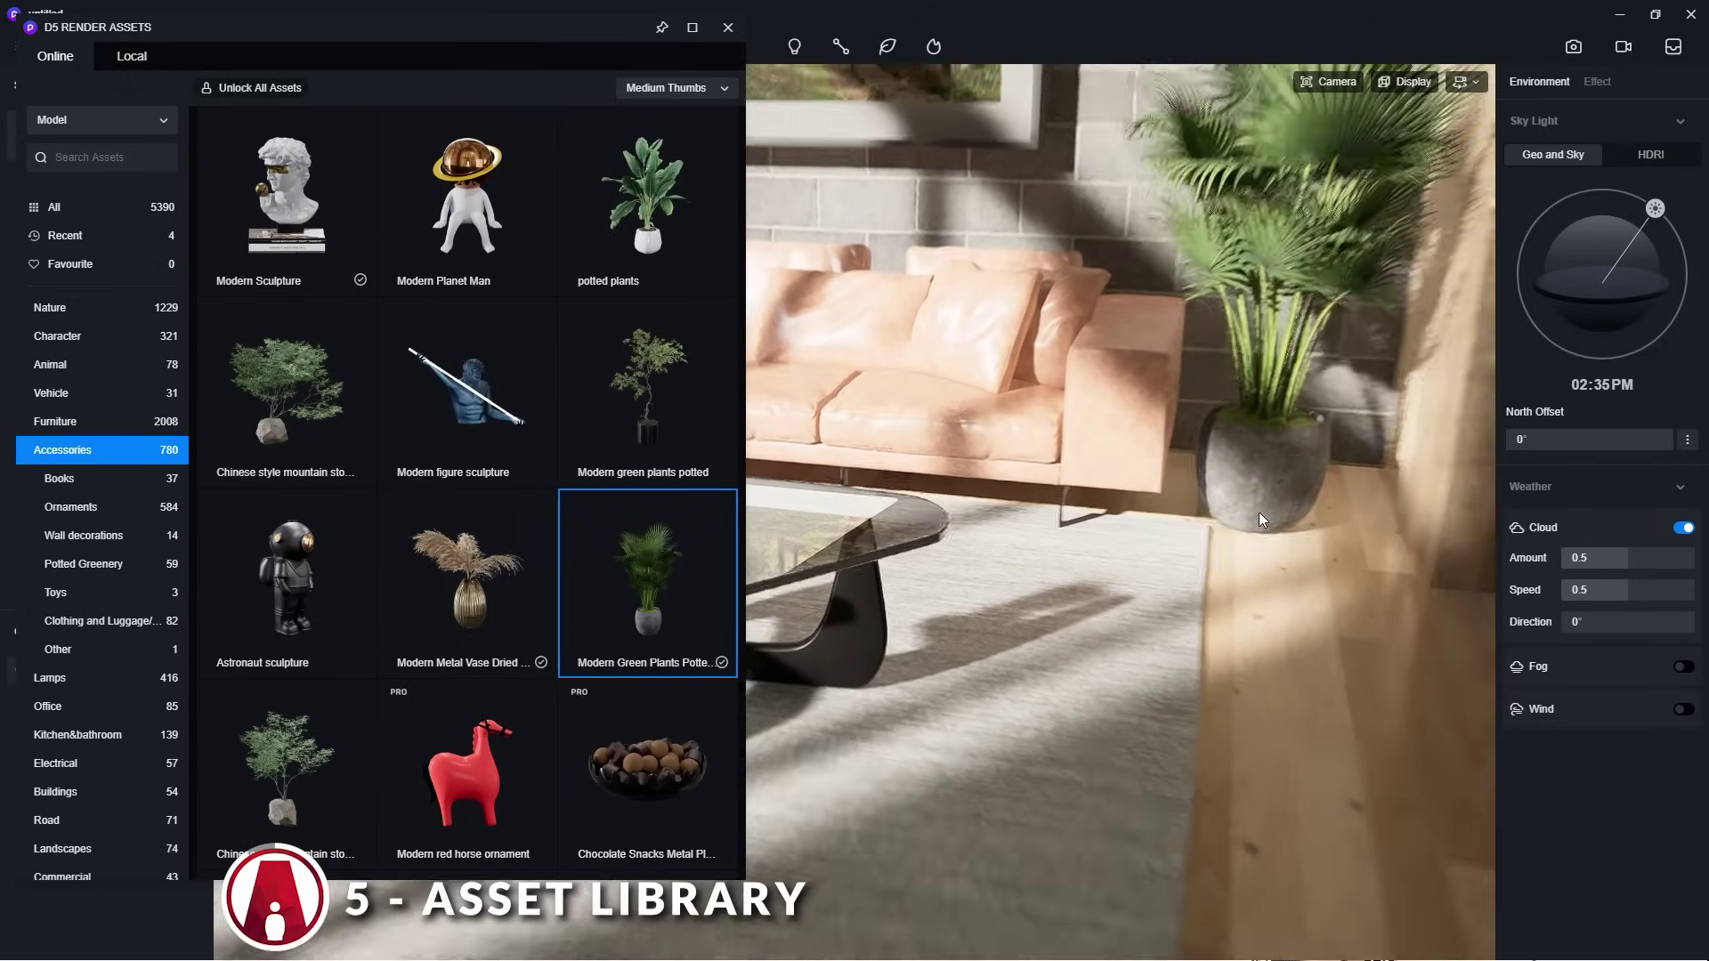
Place a potted palm beside the sofa and a potted tree near the glass wall.
scroll(1258, 513, "down", 3)
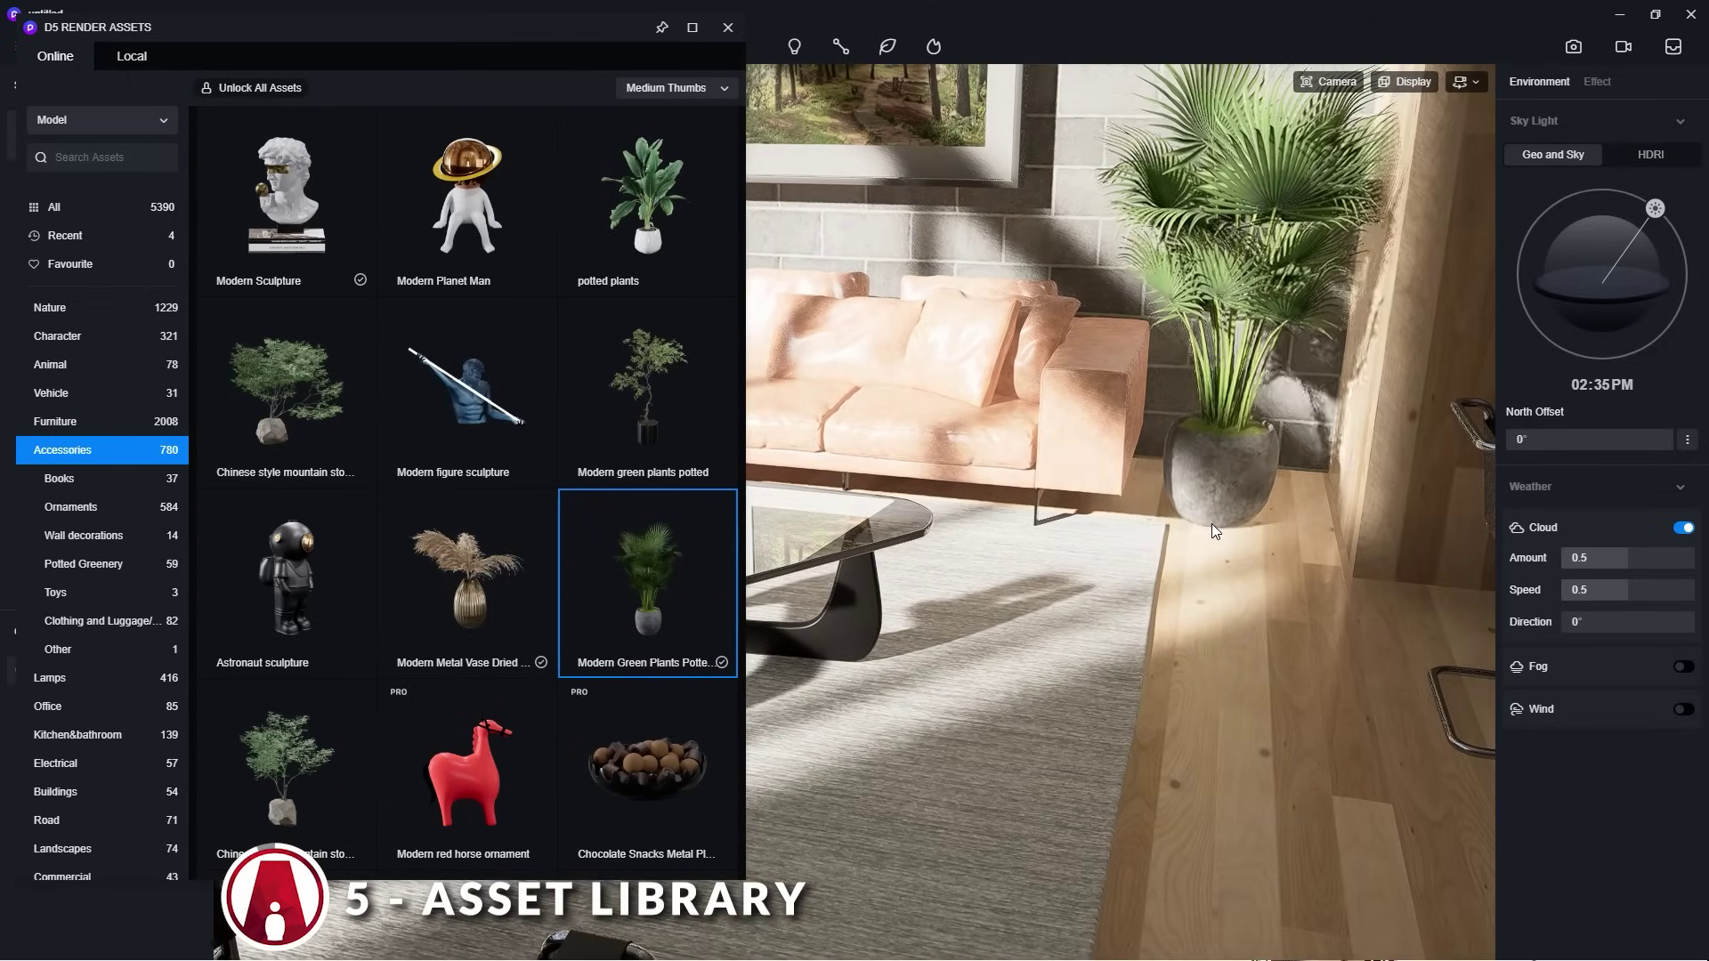
left_click(1209, 524)
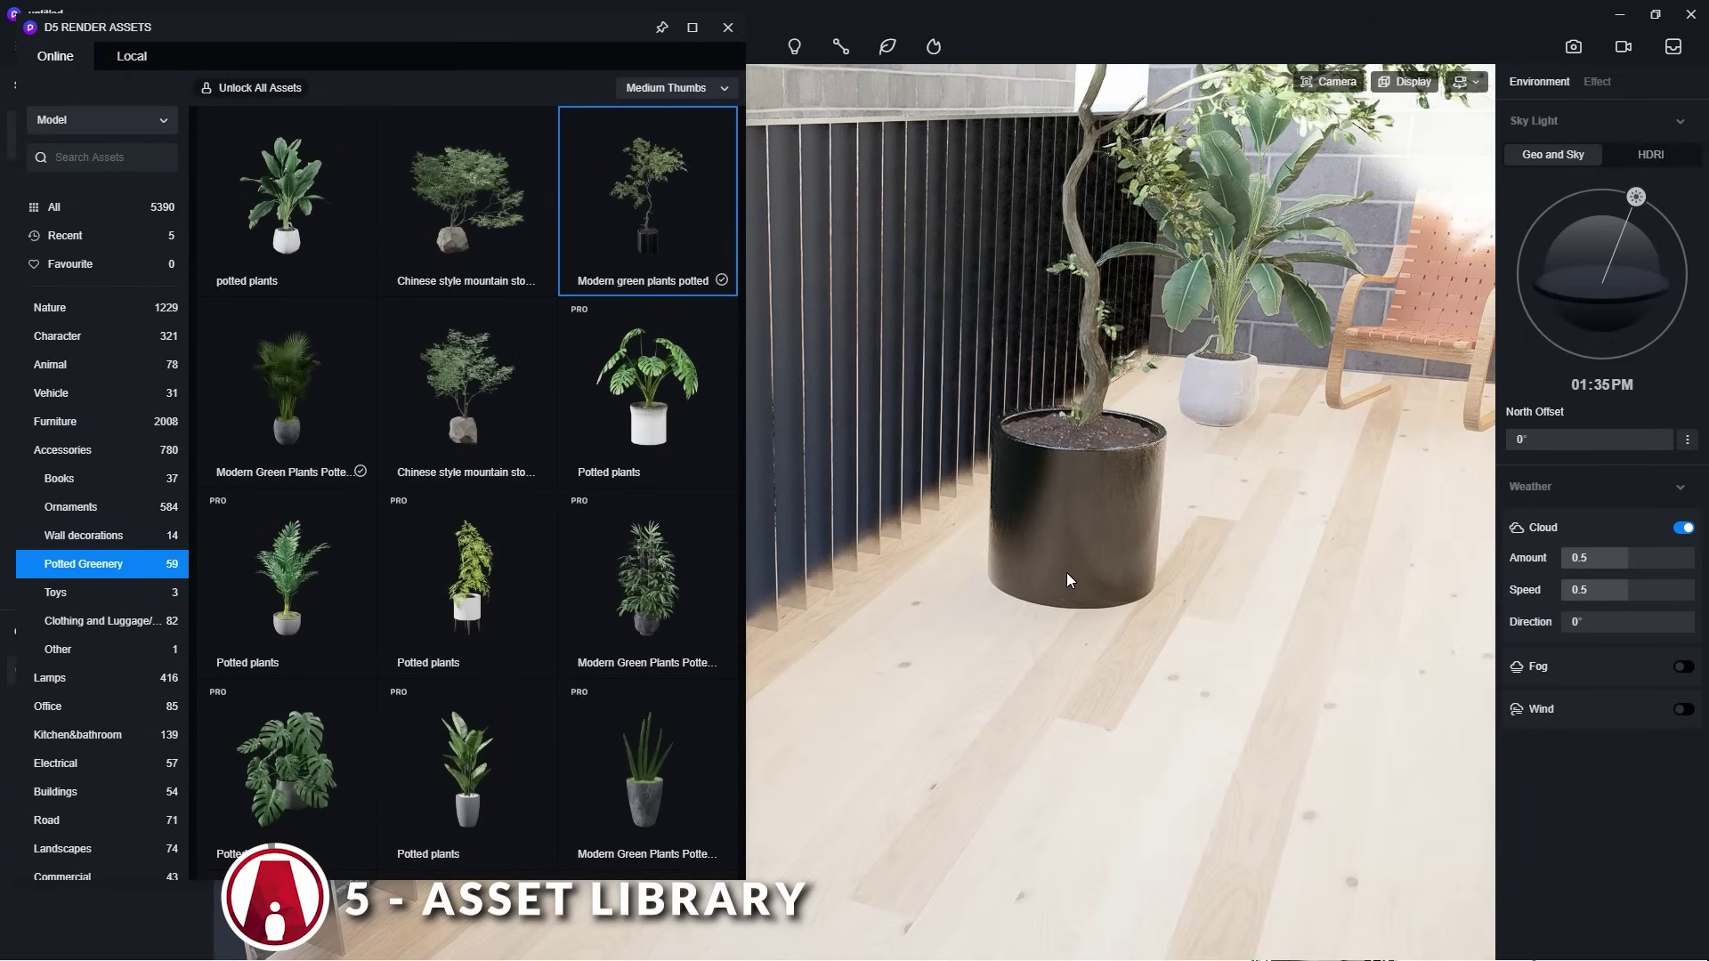
left_click(1068, 578)
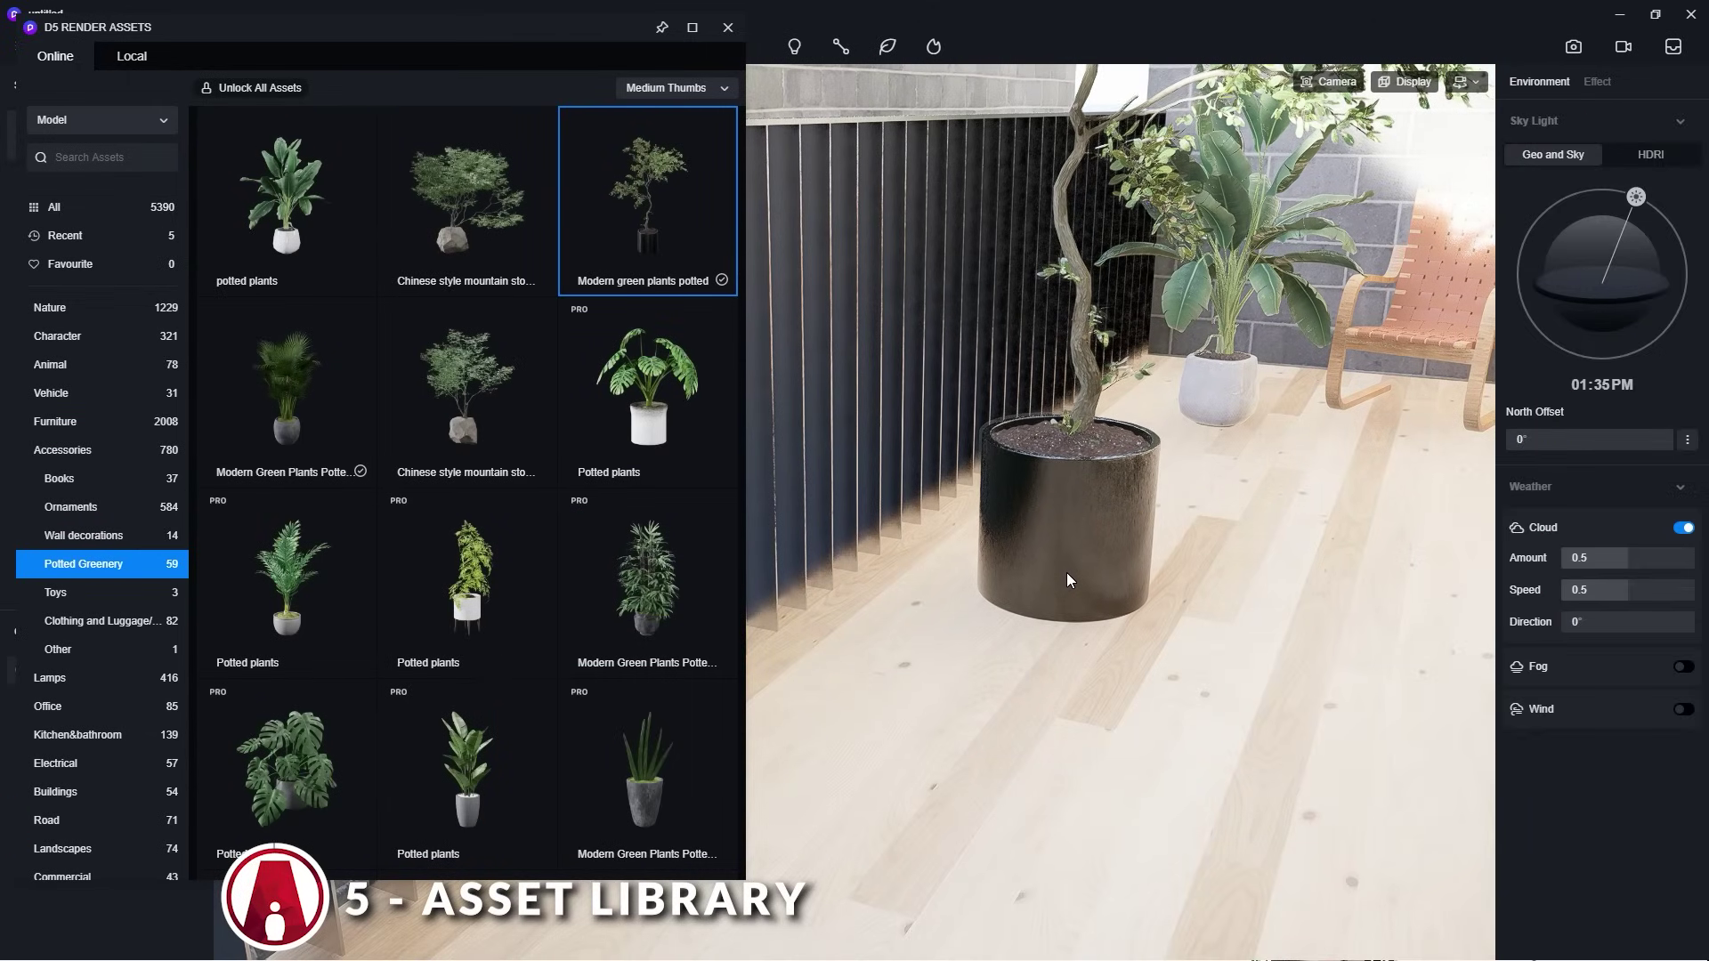
left_click(1074, 598)
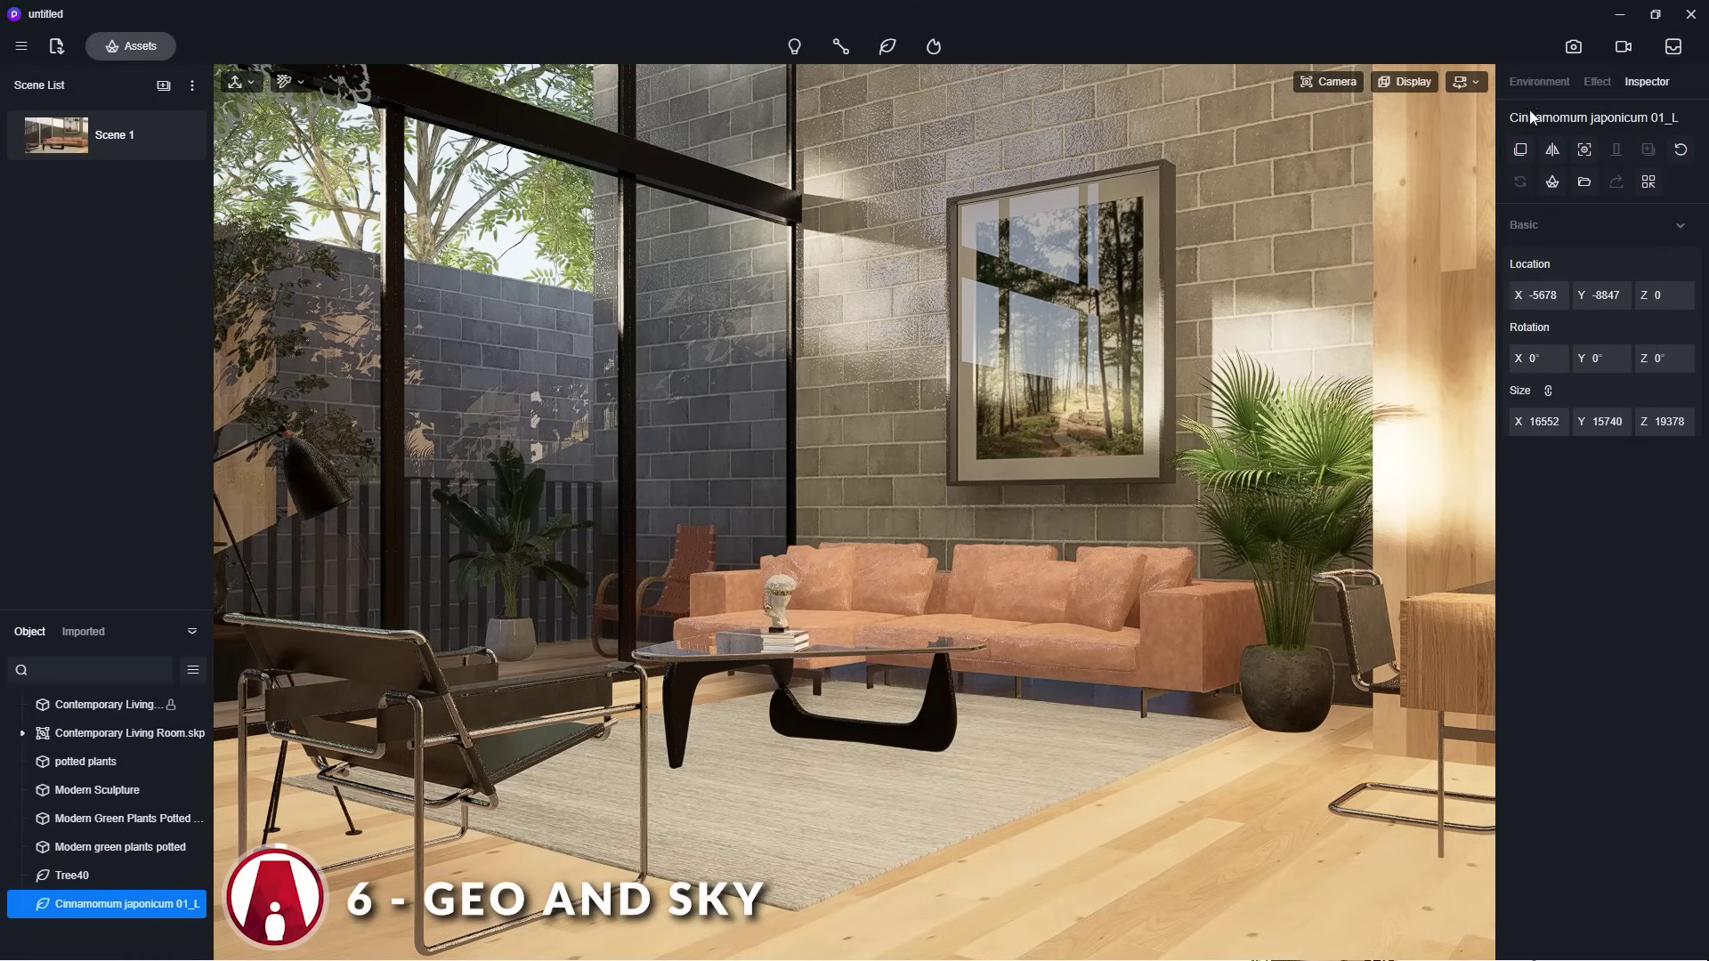
left_click(1540, 82)
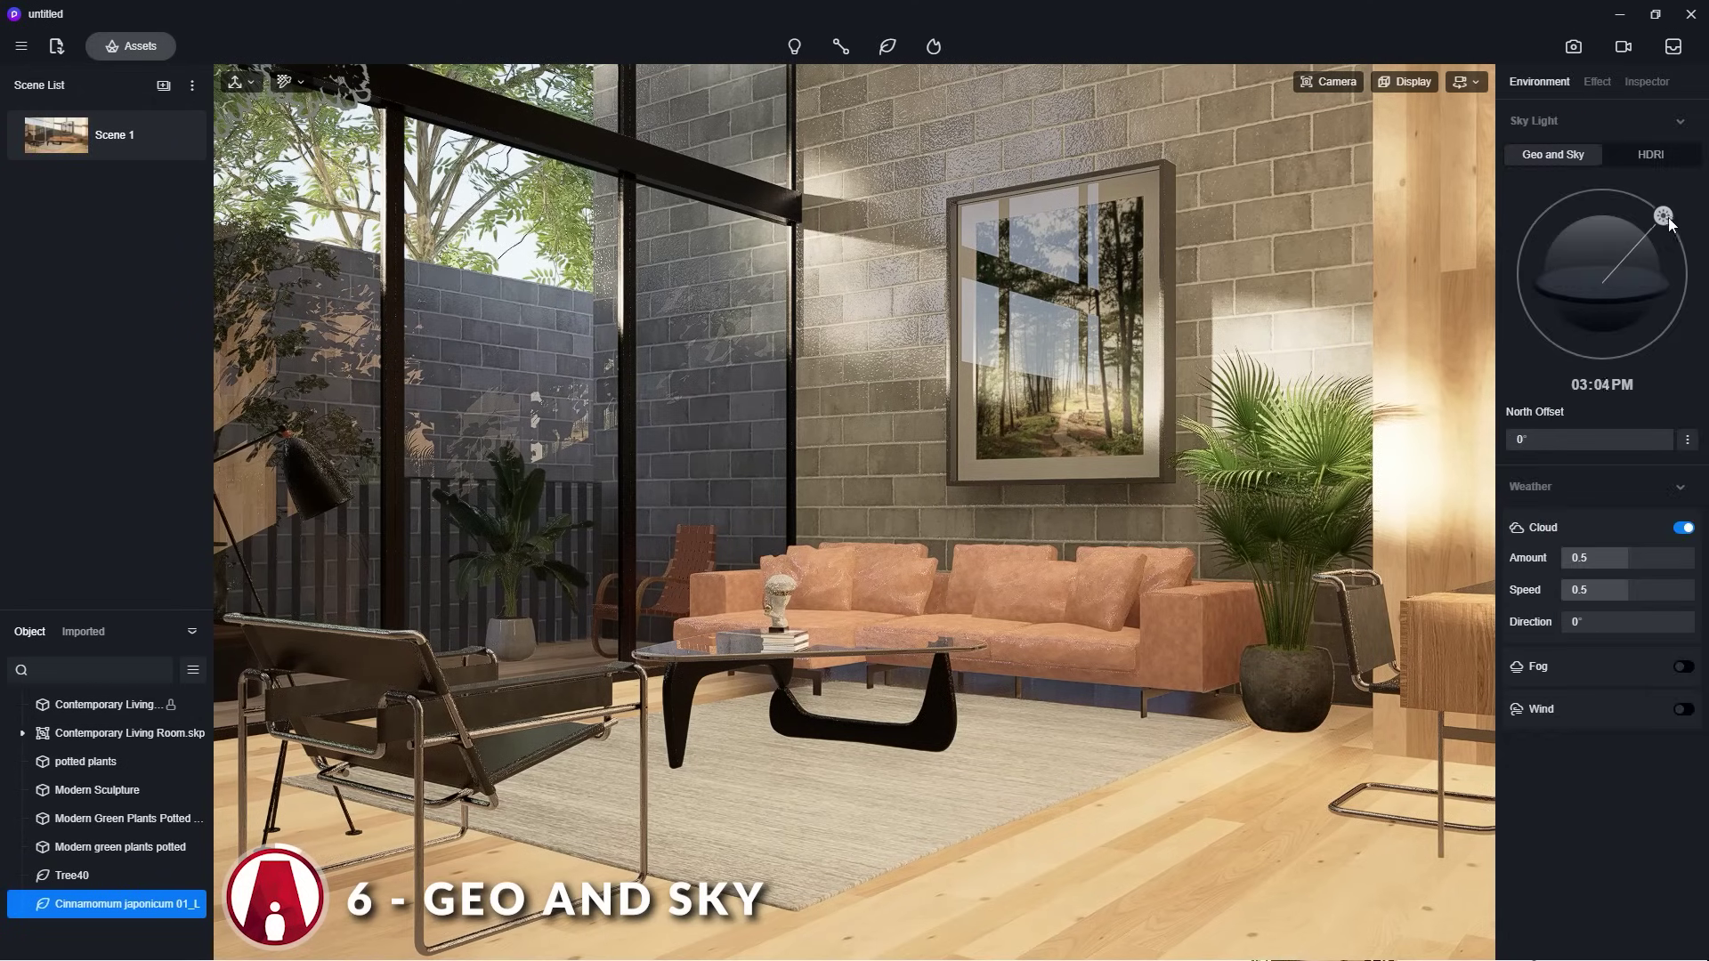
Set the sun to 02:17PM with a -1.9° north offset.
mouse_move(1664, 217)
left_mouse_down()
mouse_move(1681, 238)
mouse_move(1641, 203)
mouse_move(1657, 199)
left_mouse_up()
left_click_drag(1538, 439, 1589, 439)
left_click_drag(1653, 203, 1648, 204)
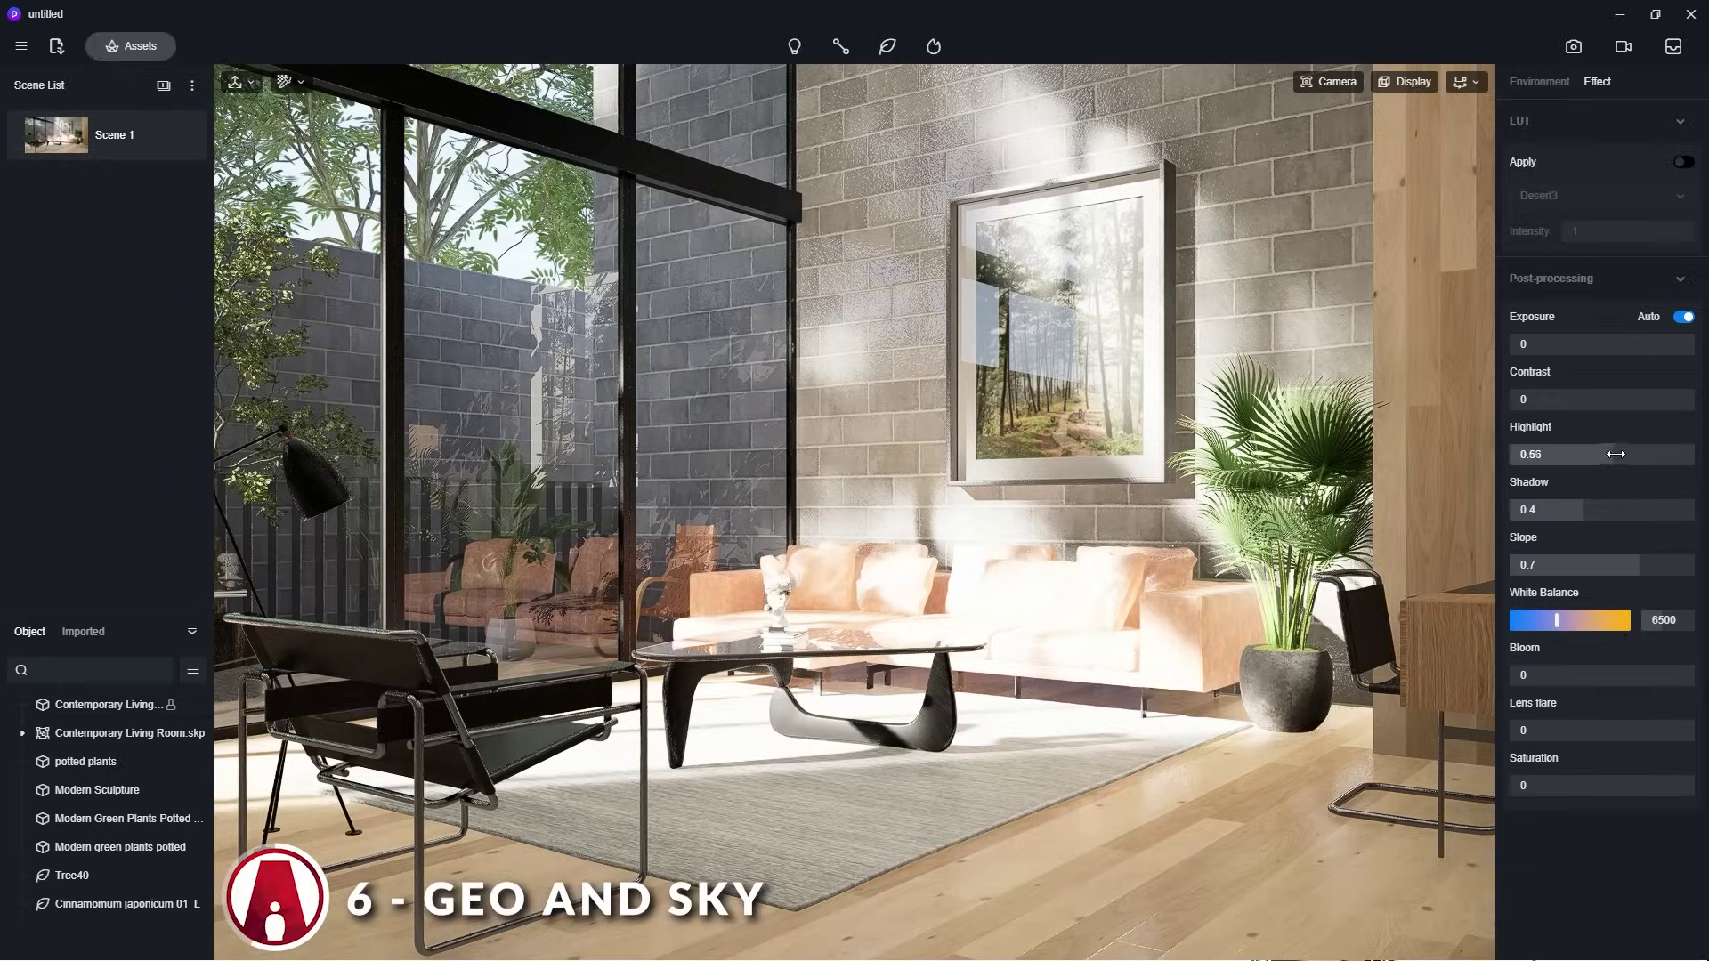
Set post-processing contrast to 0.01 and raise the slope to 0.62.
left_click_drag(1598, 405, 1602, 407)
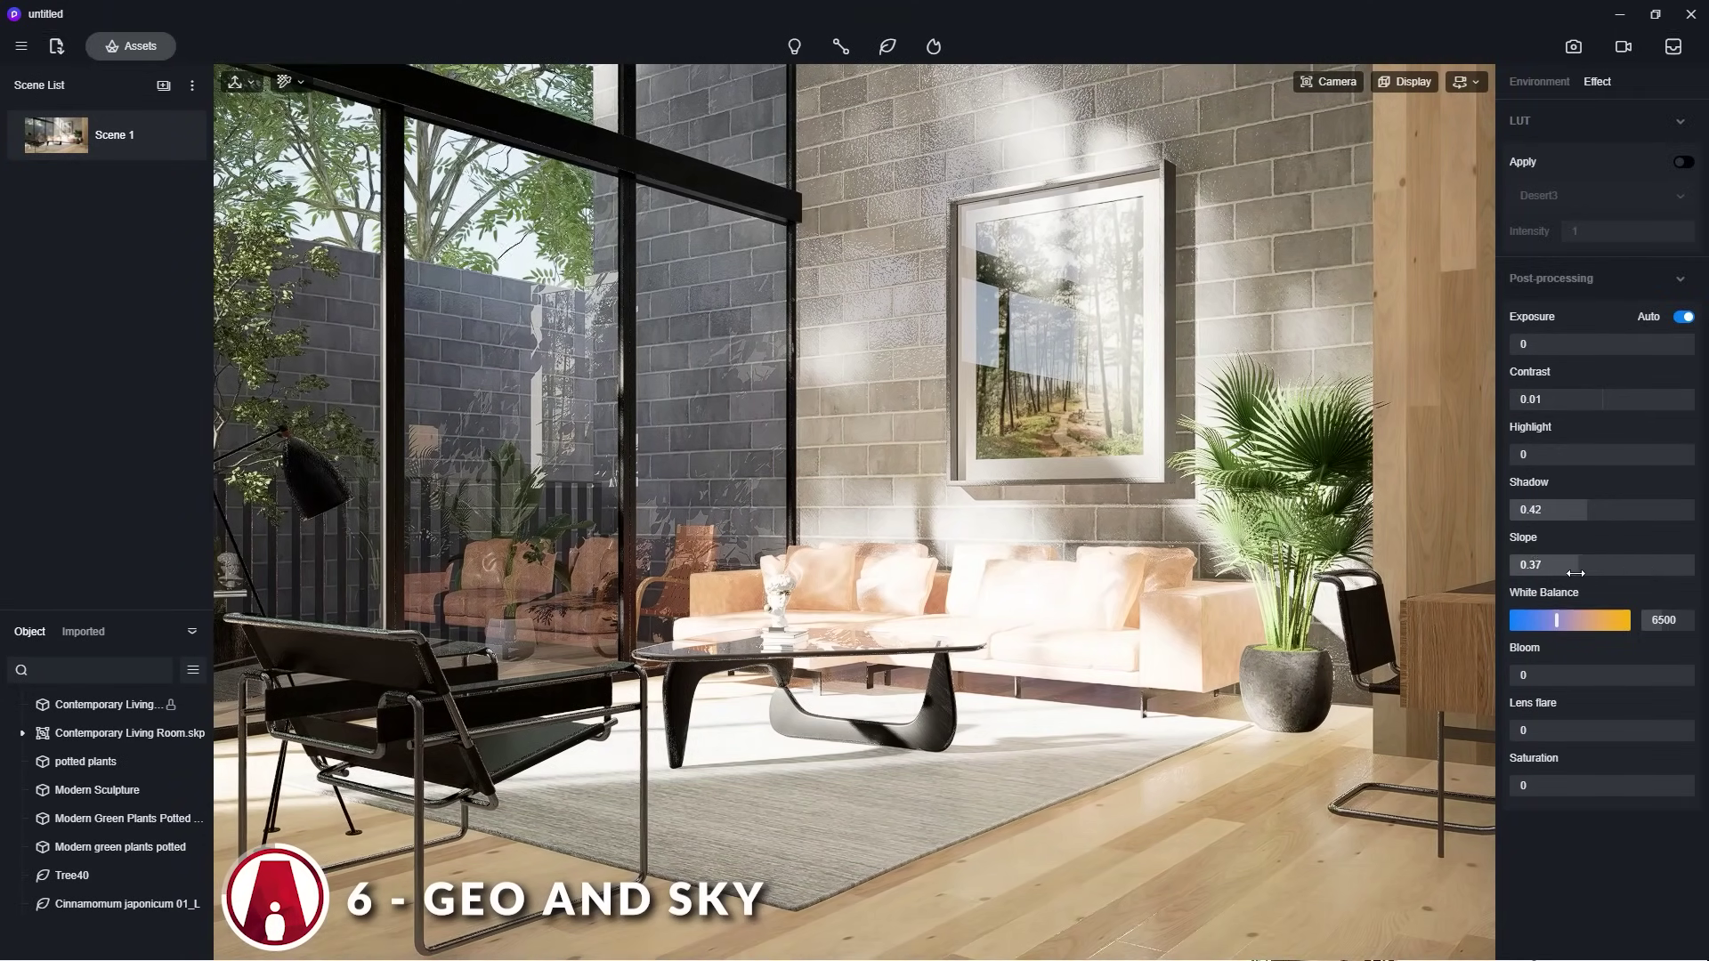
left_click_drag(1576, 574, 1622, 573)
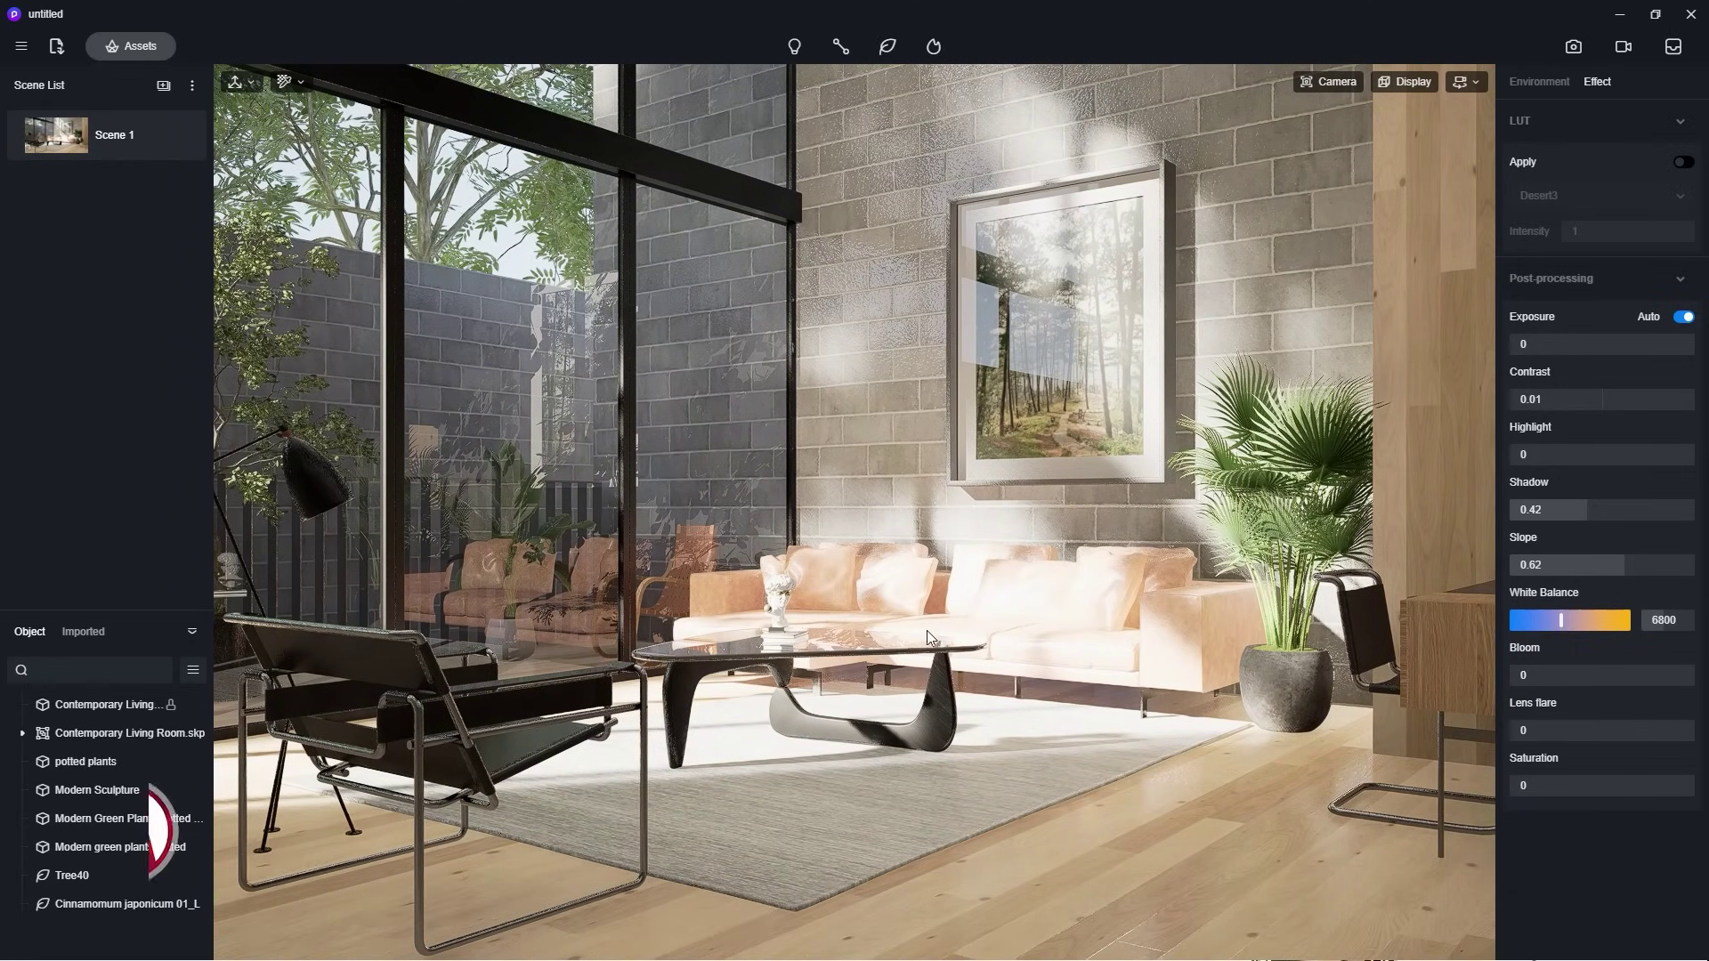
Render a 16:9 still of the living room at the 16K preset (16384×8640).
left_click(1573, 49)
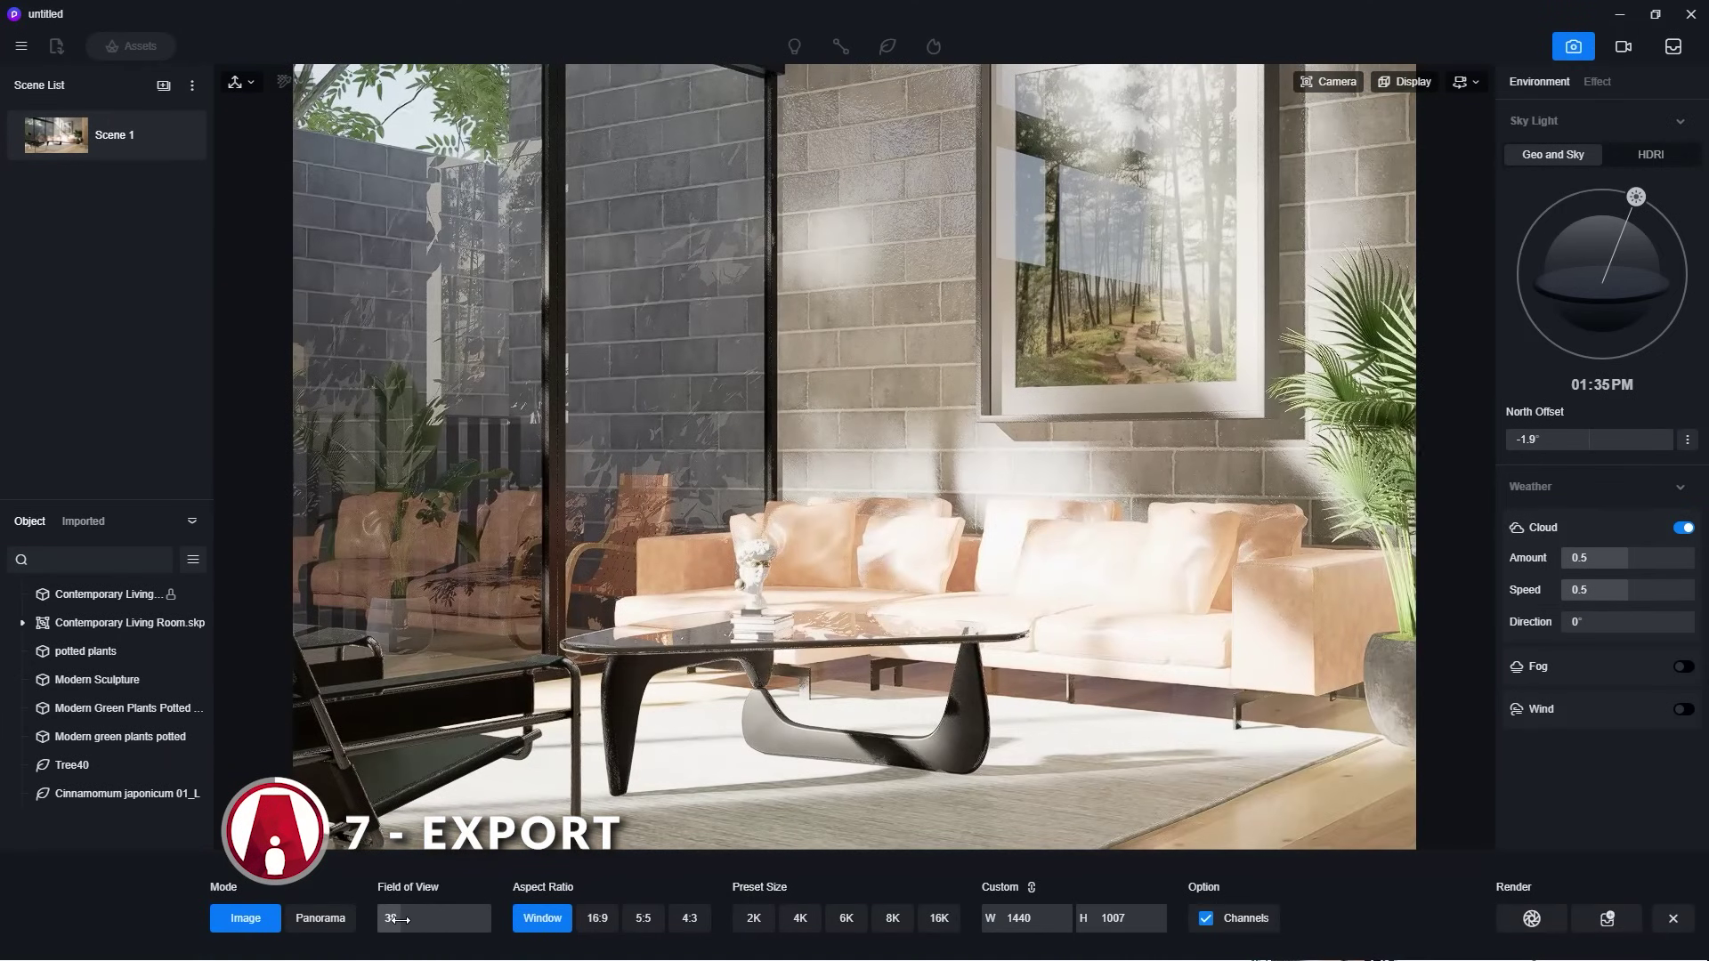
left_click(597, 917)
left_click(643, 917)
left_click(597, 917)
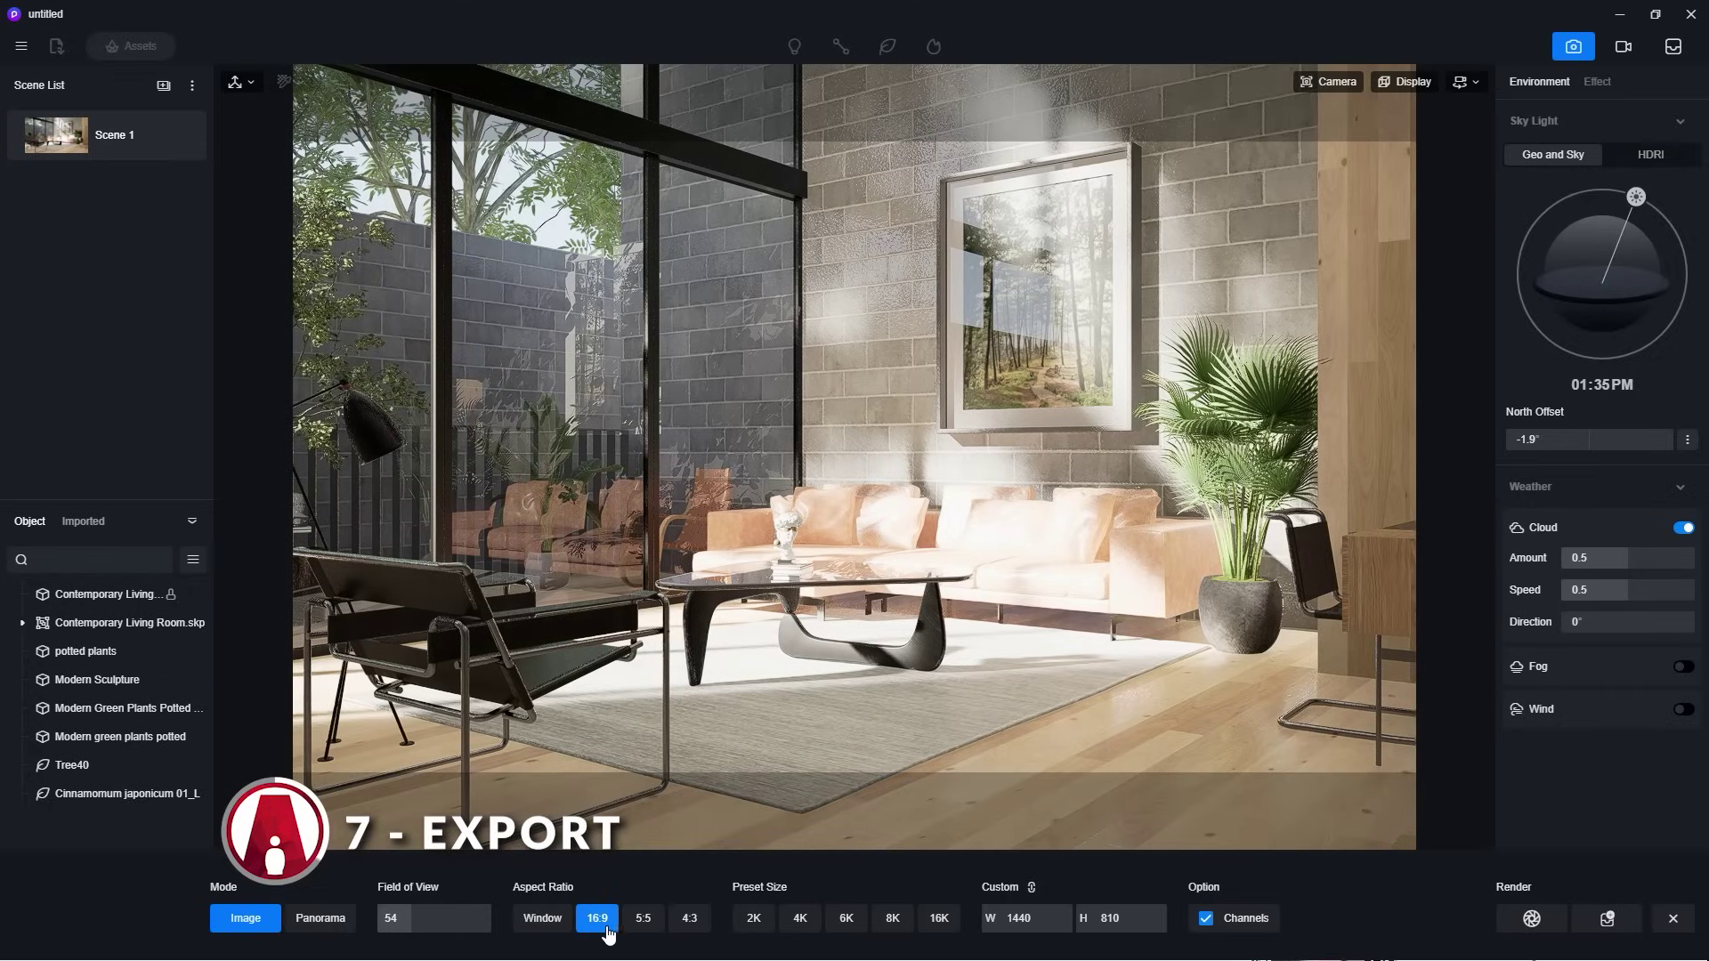
left_click(753, 917)
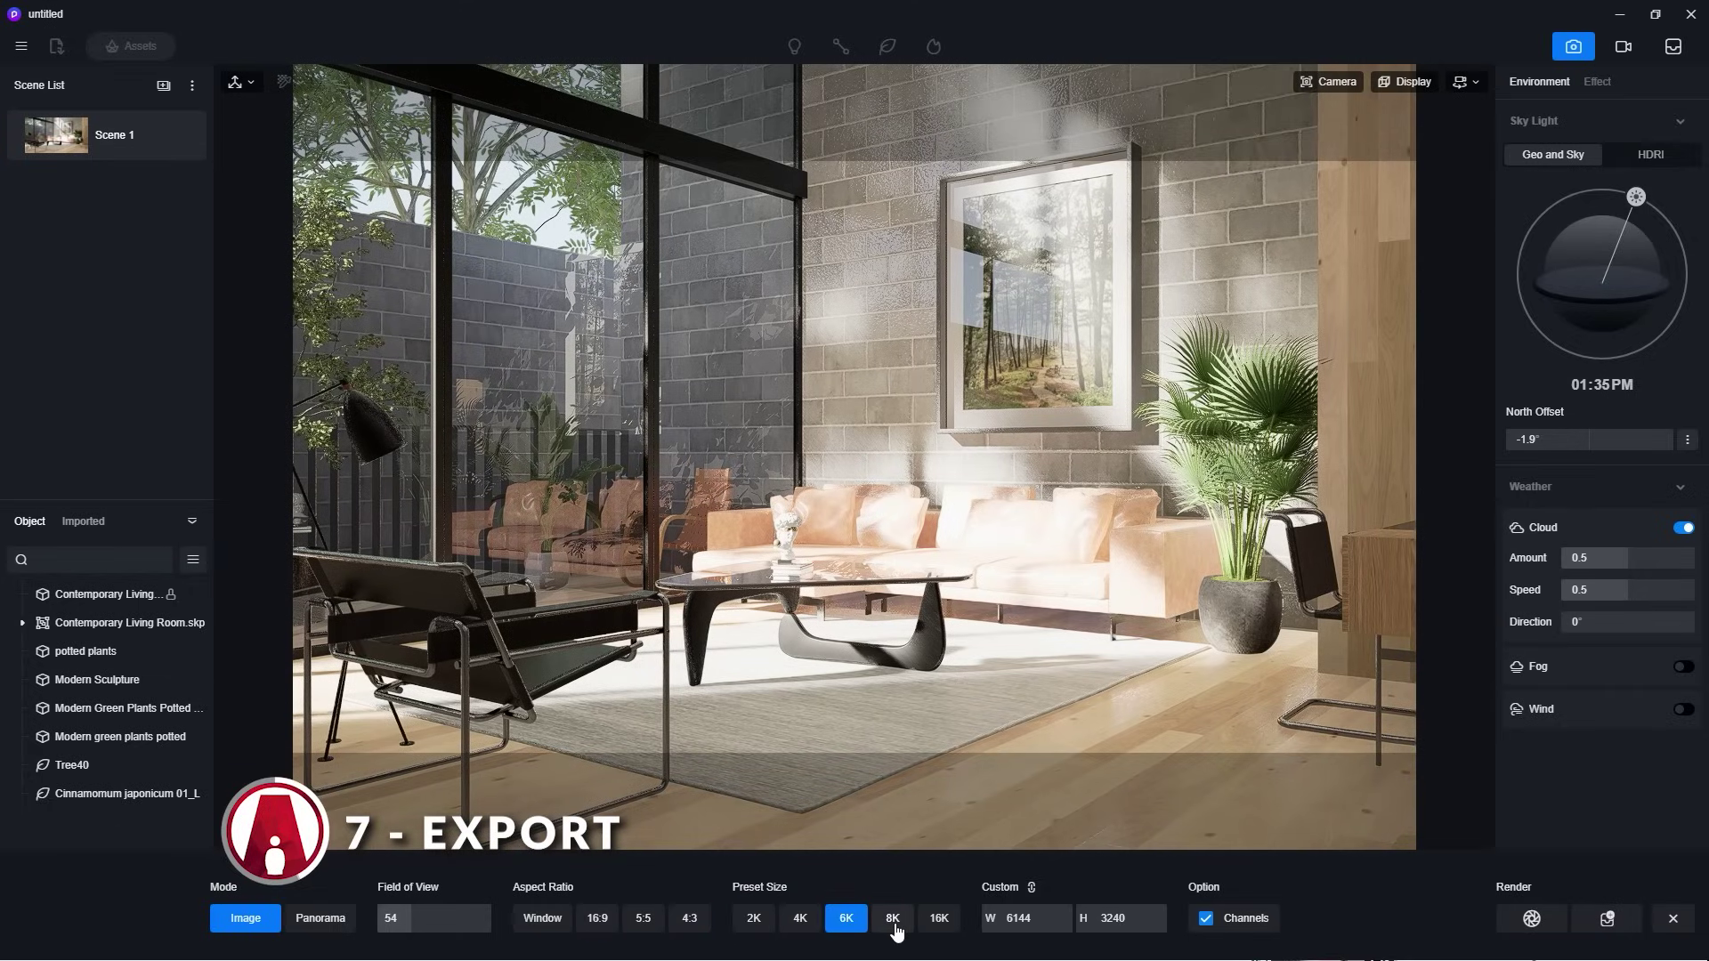
left_click(1531, 918)
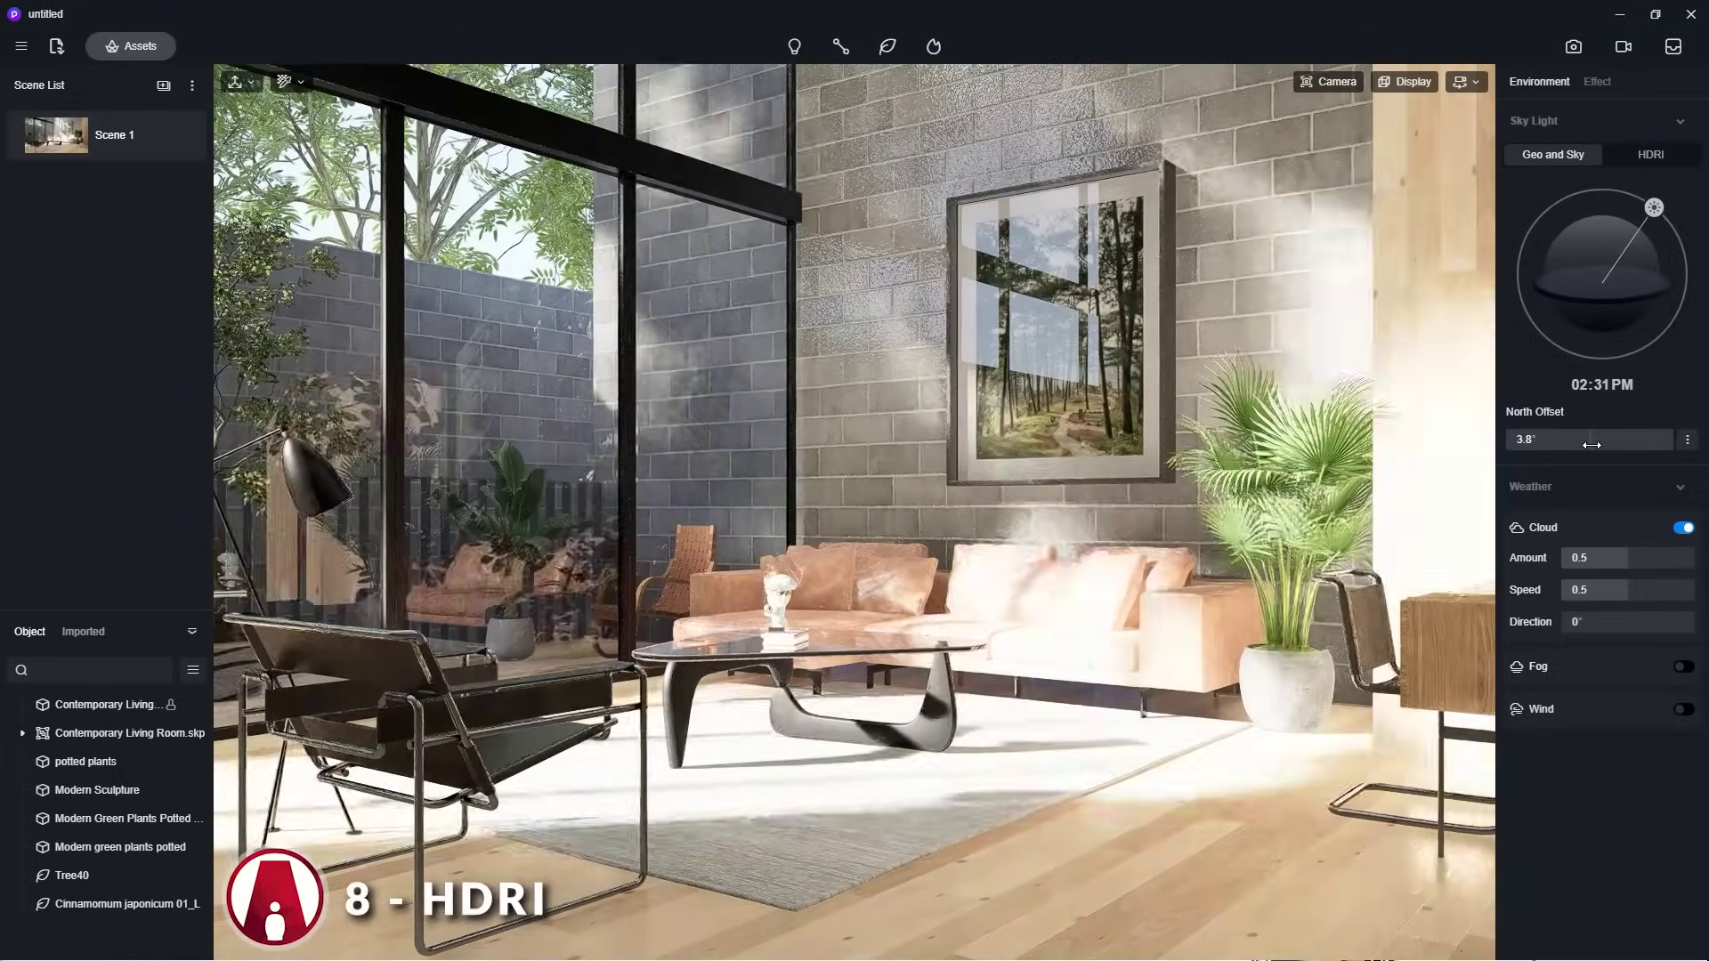
Set the sun to 02:26PM with a -28° north offset and save the view as Scene 2.
left_click_drag(1591, 445, 1588, 444)
mouse_move(1653, 210)
left_mouse_down()
mouse_move(1643, 220)
mouse_move(1673, 228)
left_mouse_up()
left_click_drag(1591, 440, 1570, 440)
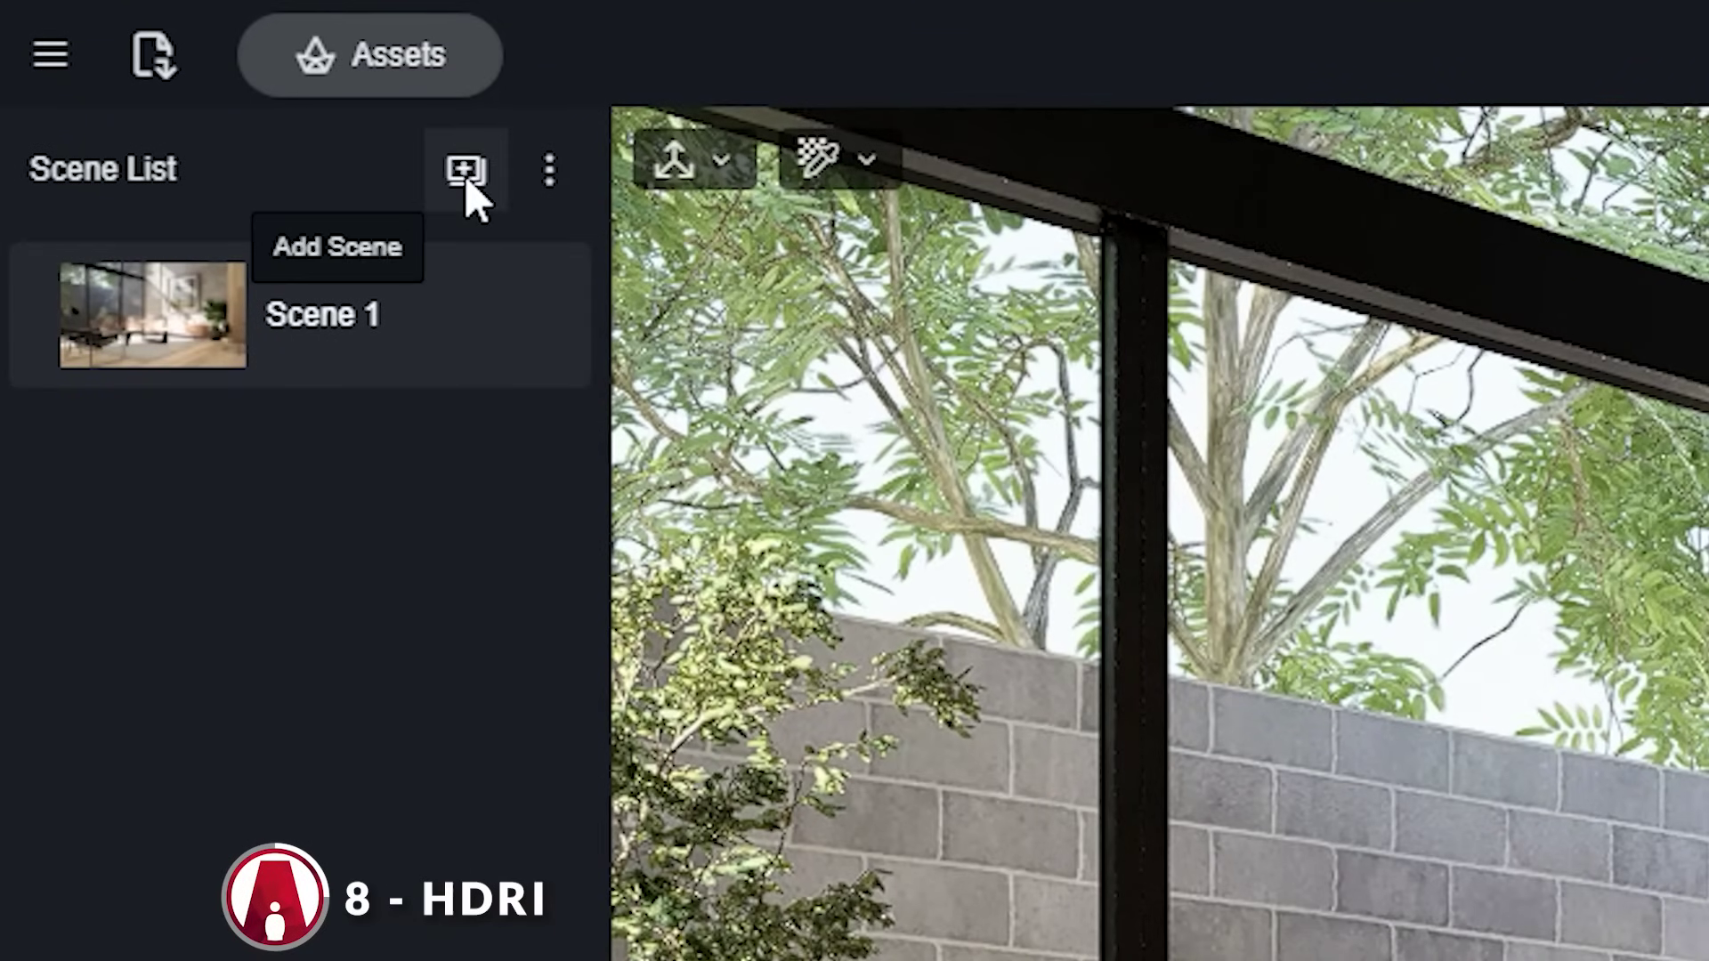
left_click(466, 178)
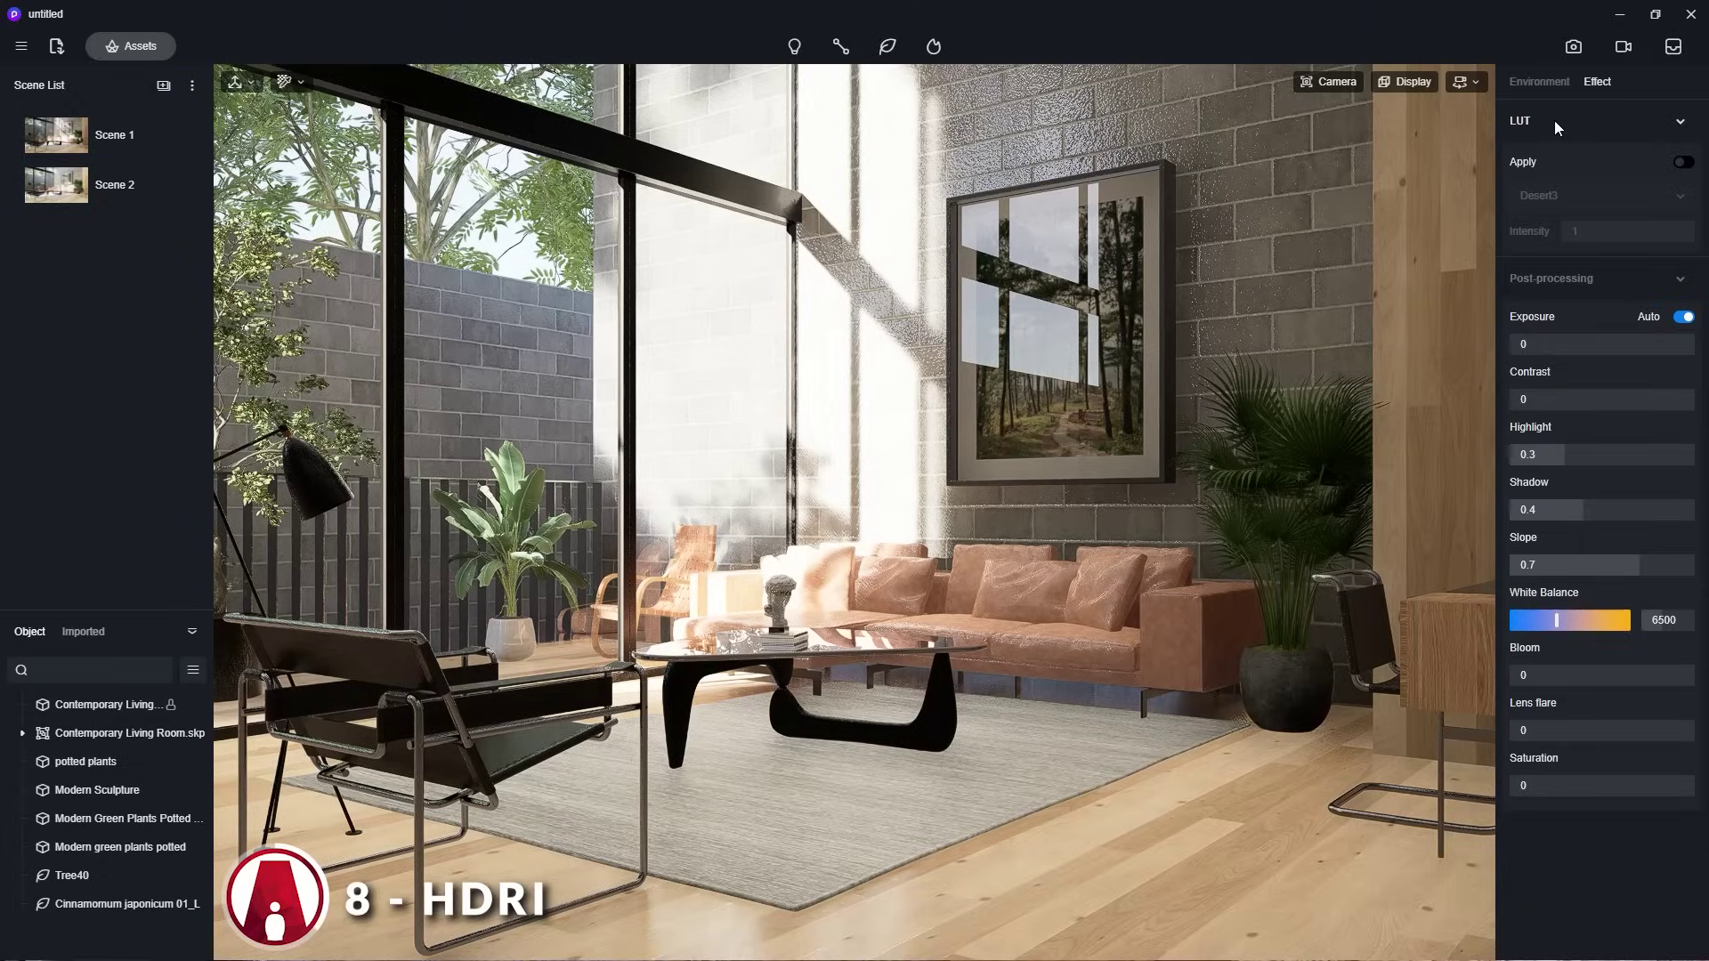
left_click(1536, 83)
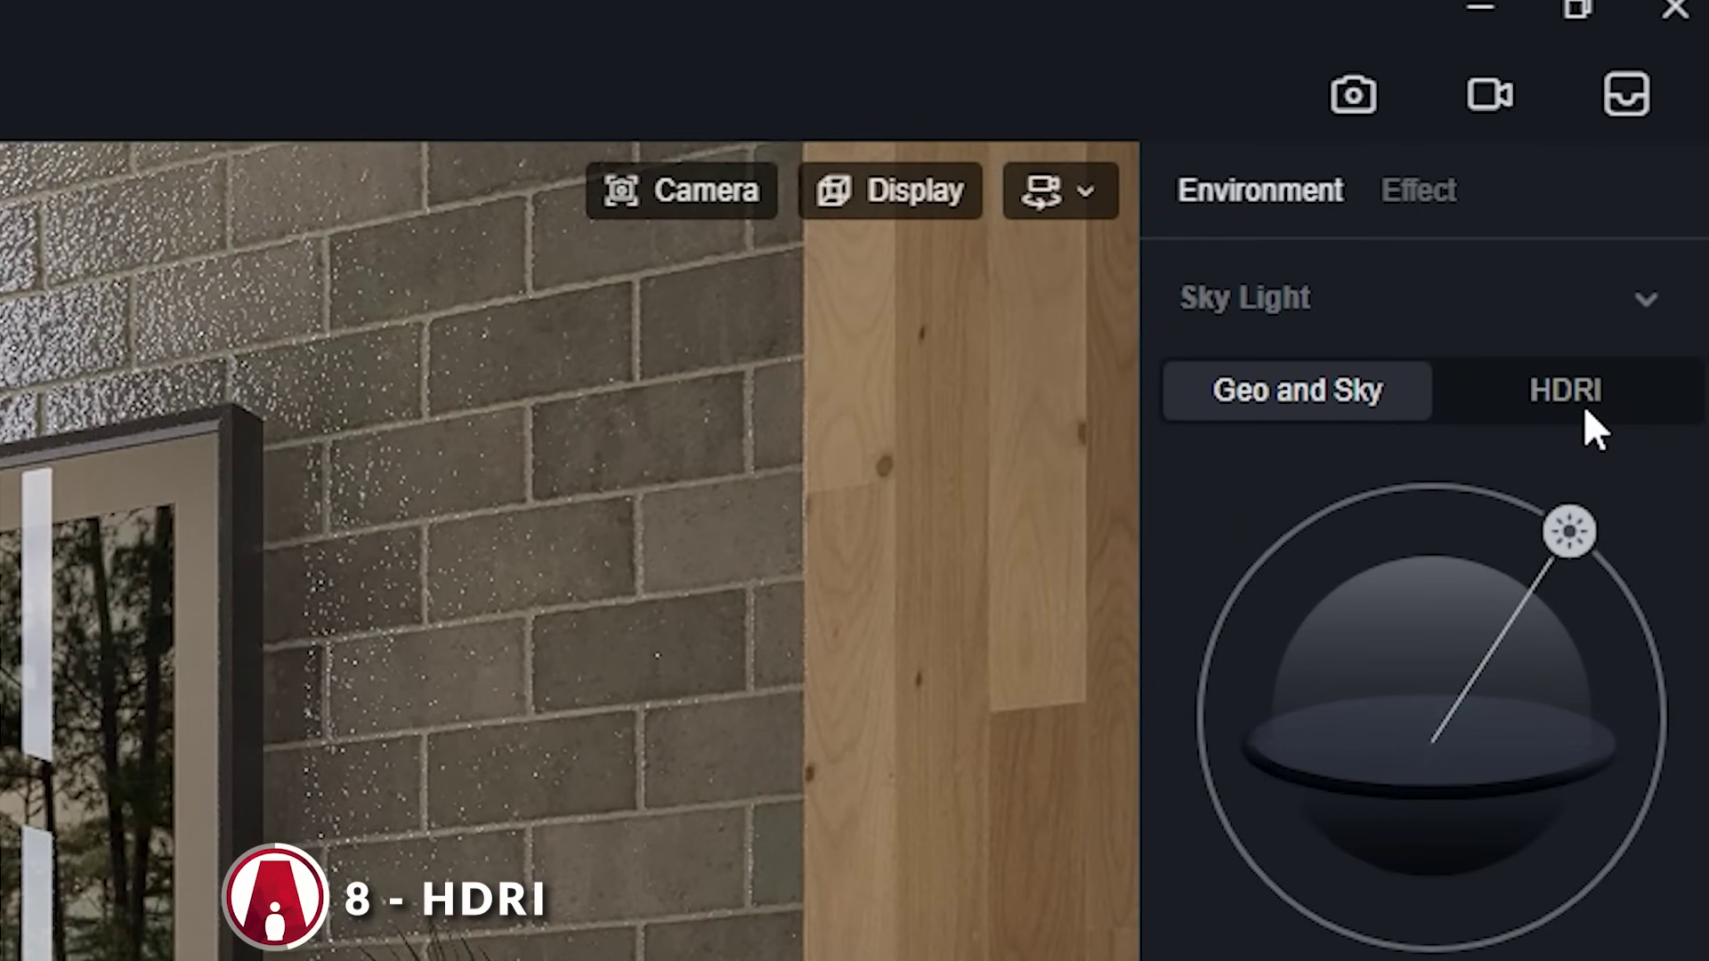
Switch the sky to HDRI and preview the Sunrise, Light Cloud, Partly Cloudy, Midday, Clear Sky, Sunset and Evening Glow presets.
left_click(1655, 158)
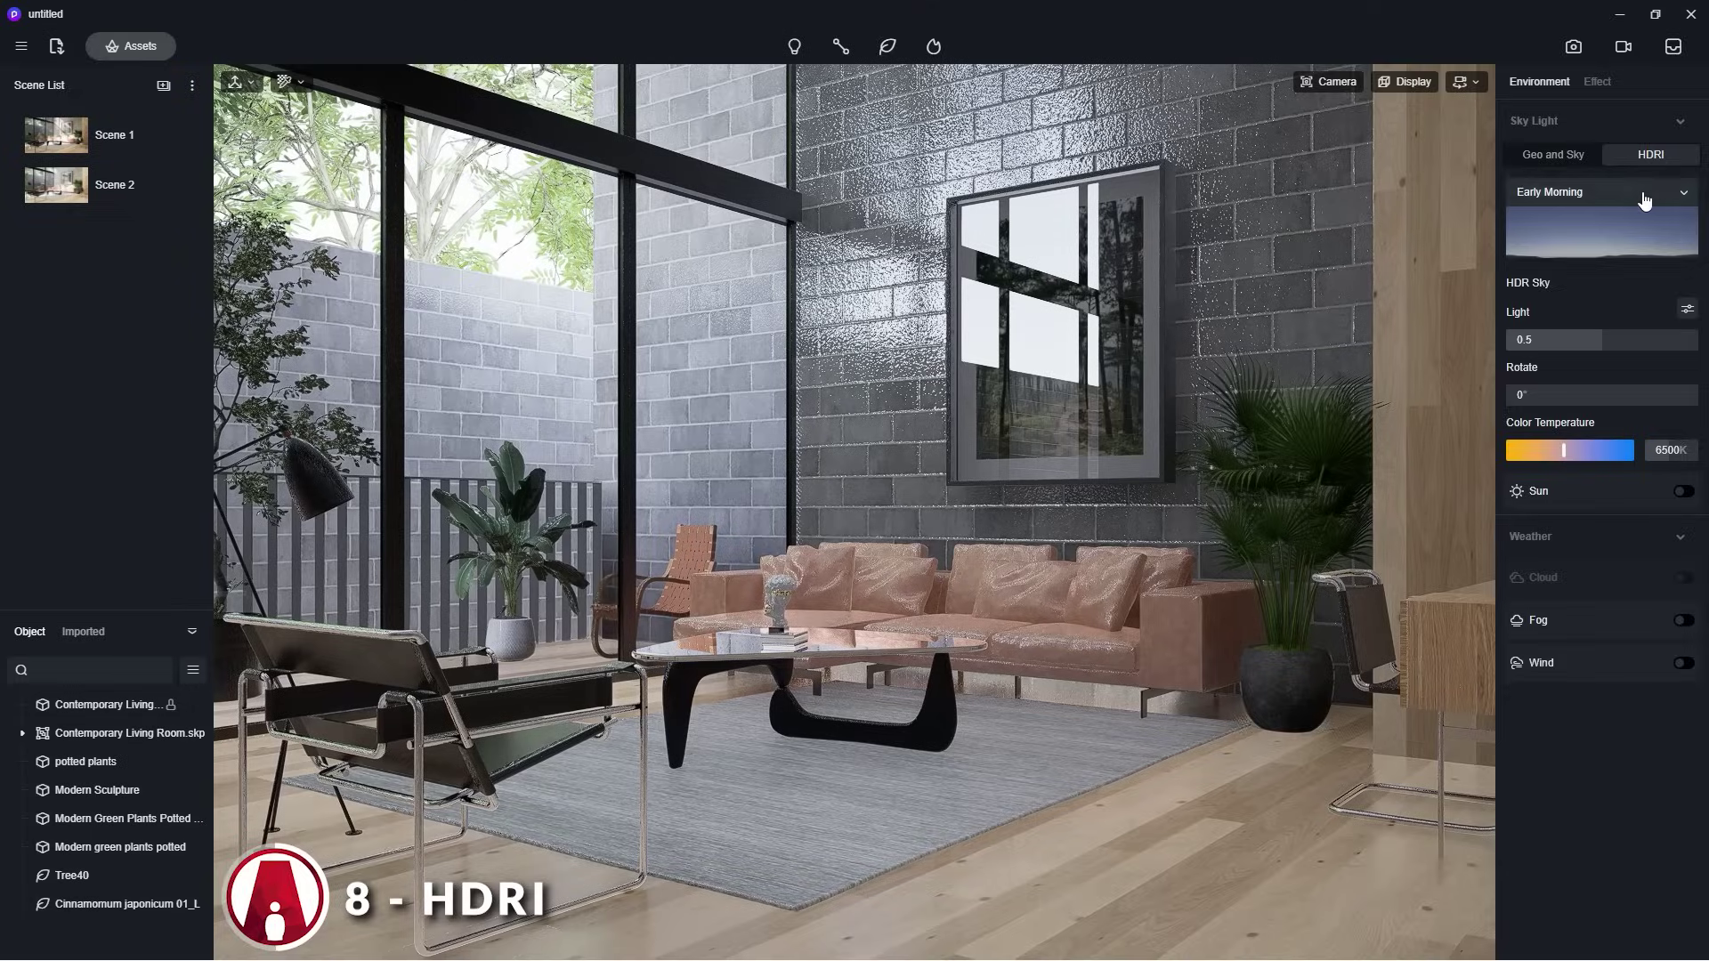
left_click(1545, 499)
left_click(1611, 408)
left_click(1620, 442)
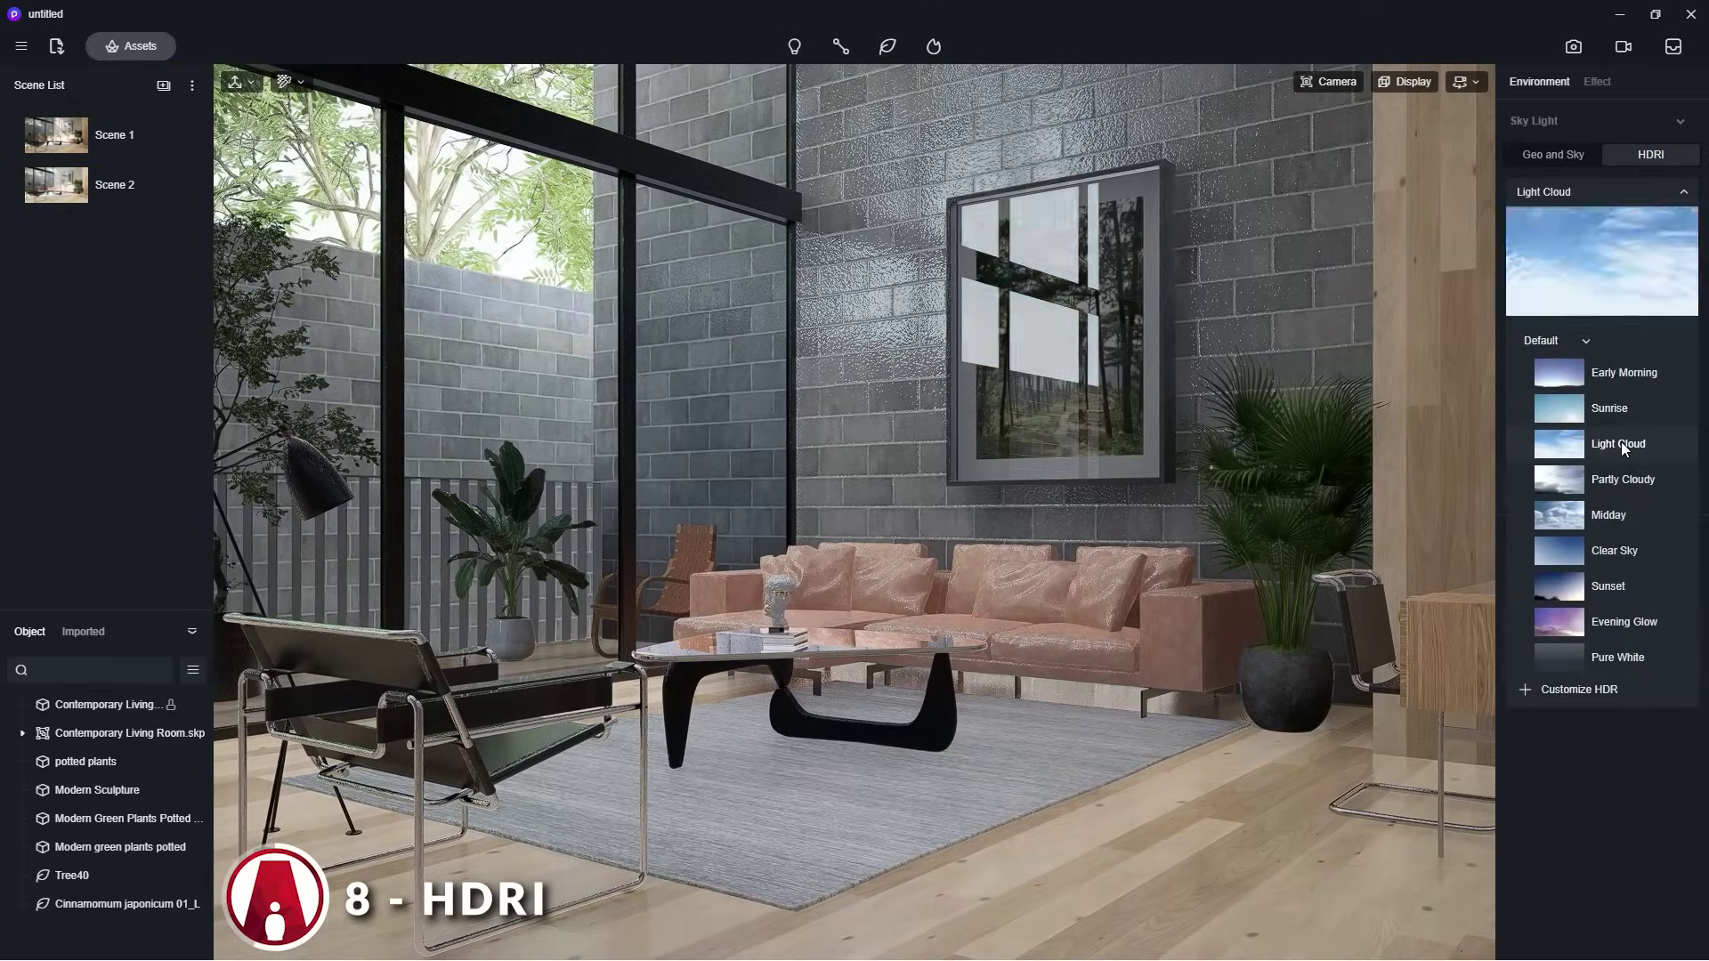
left_click(1618, 481)
left_click(1611, 515)
left_click(1619, 551)
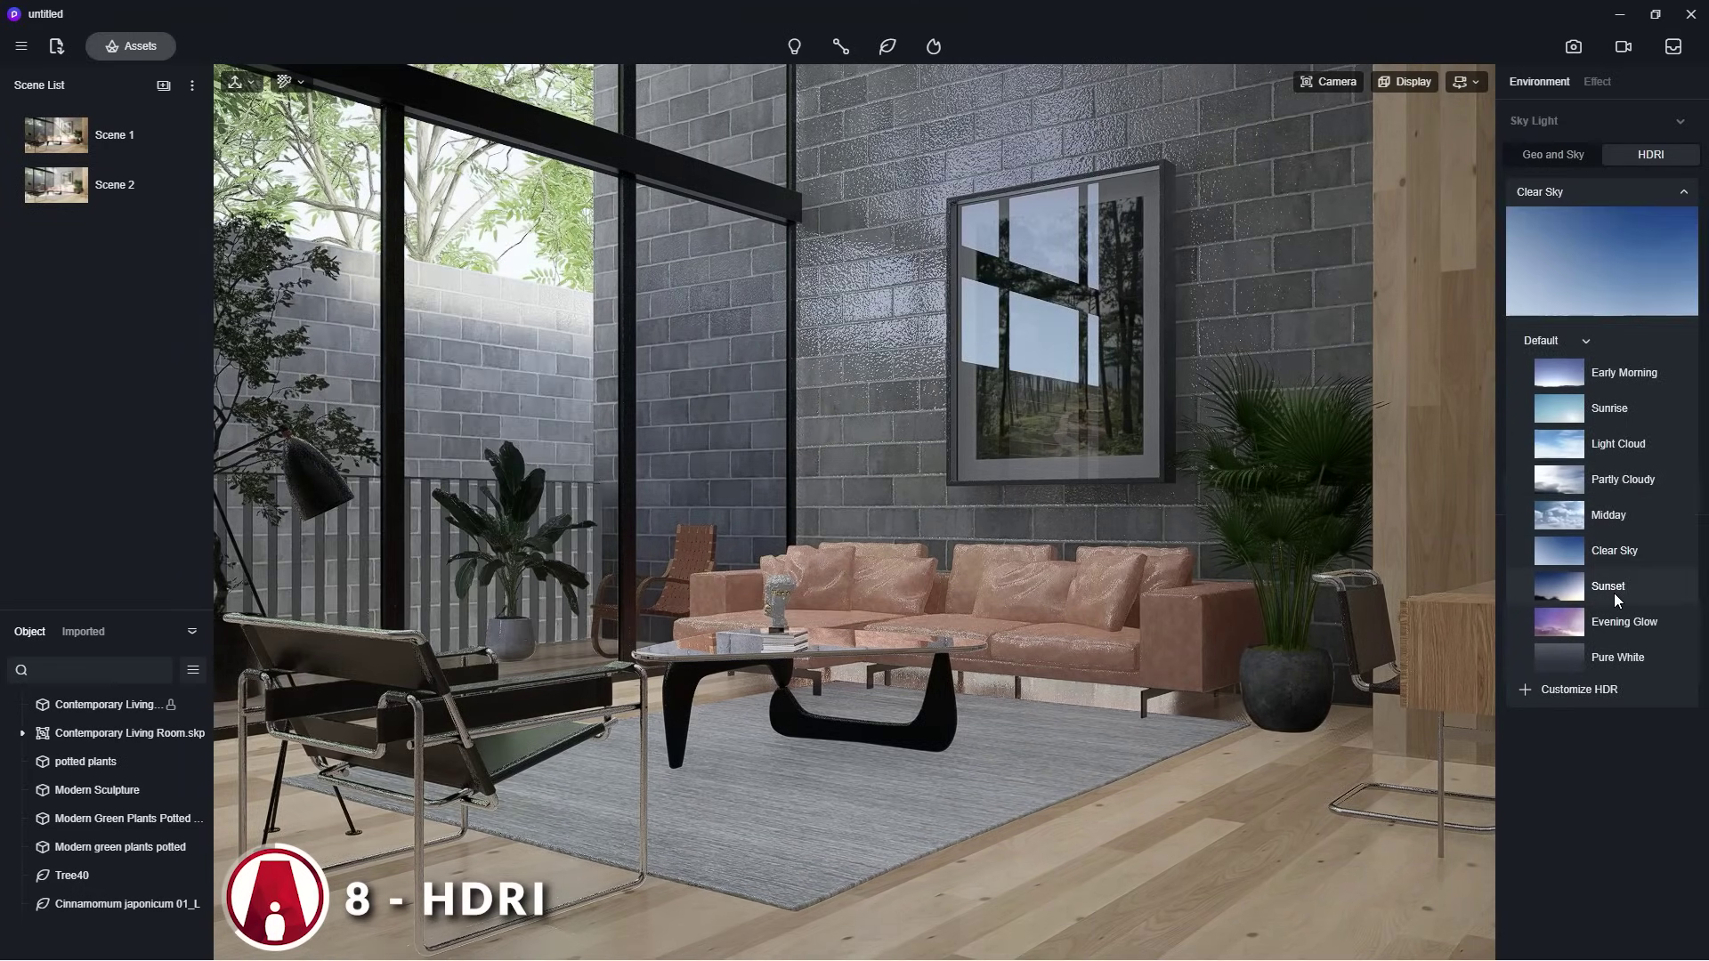
left_click(1614, 593)
left_click(1614, 630)
Load the custom sky-is-on-fire HDR file with light 1 and rotation 173.3°.
left_click(1618, 699)
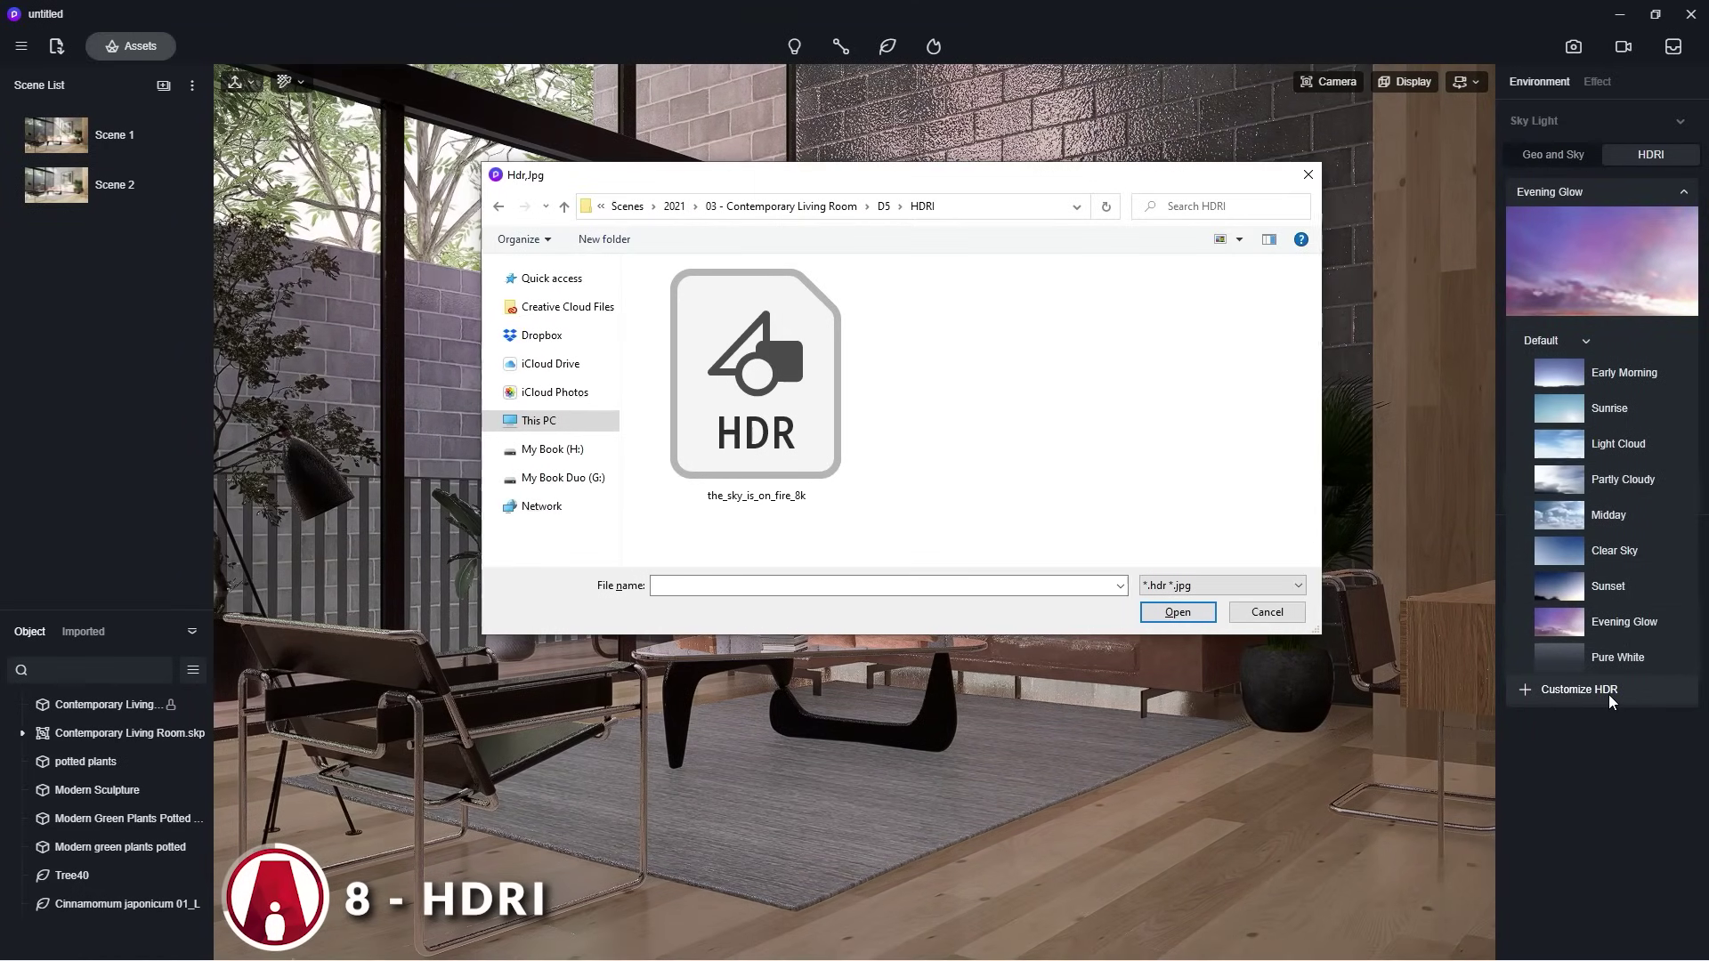
double_click(774, 396)
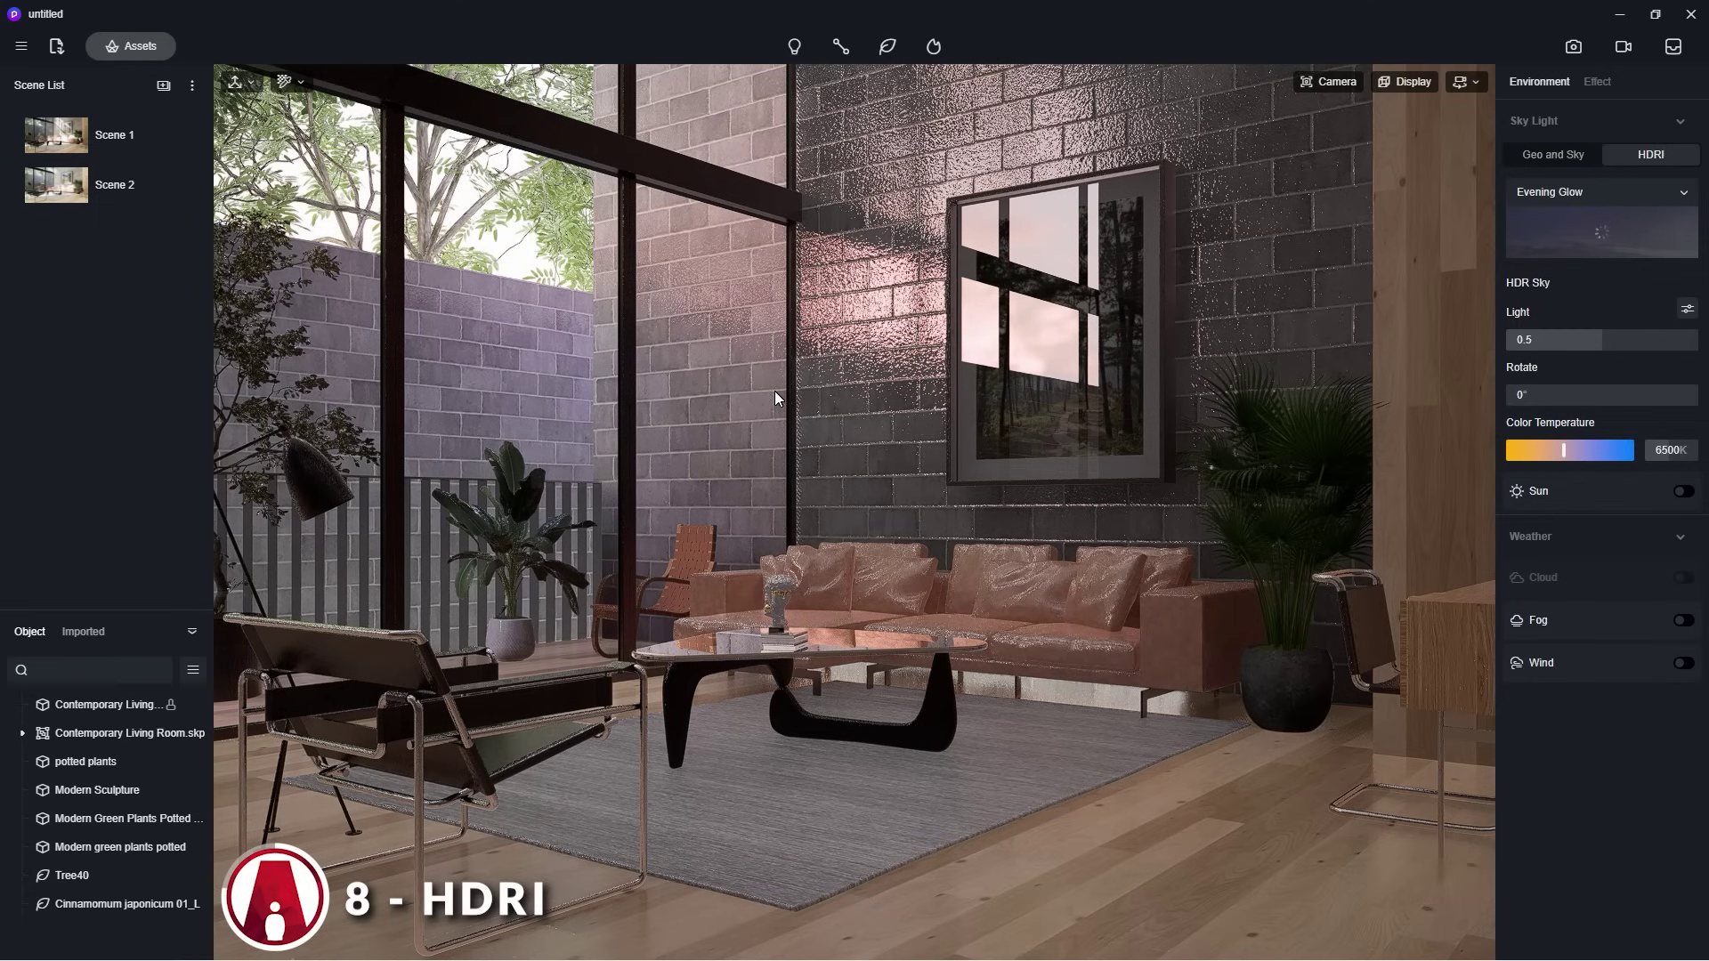
left_click_drag(1599, 345, 1632, 343)
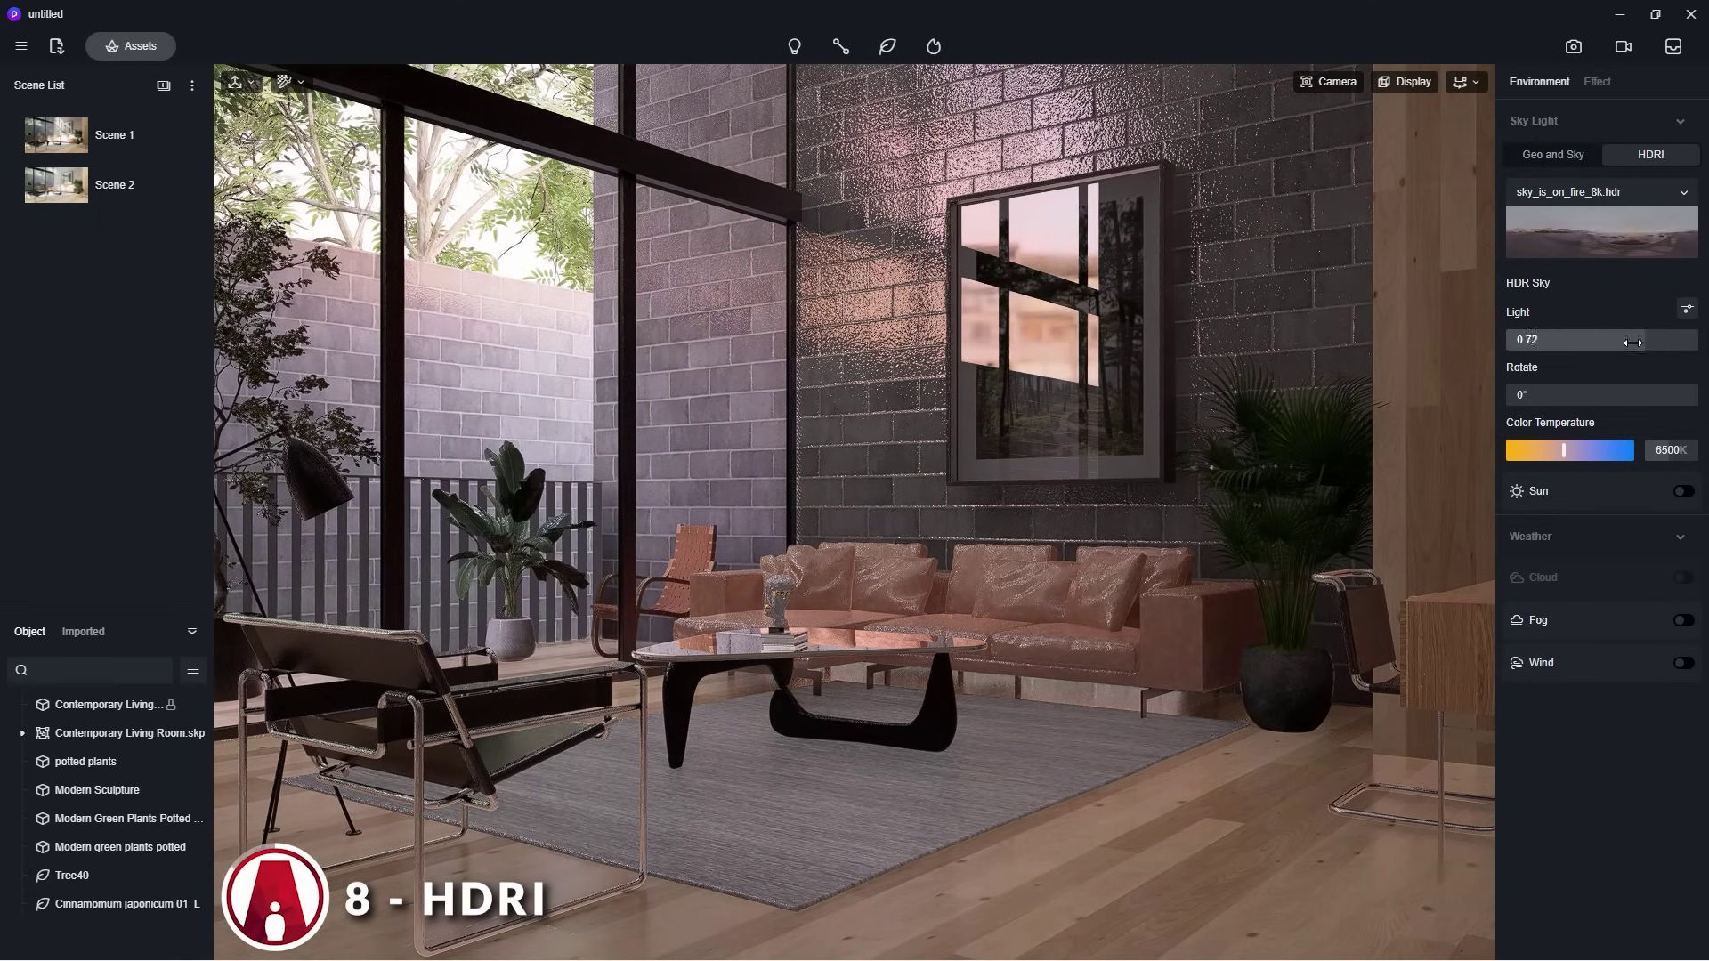
left_click_drag(1552, 399, 1640, 399)
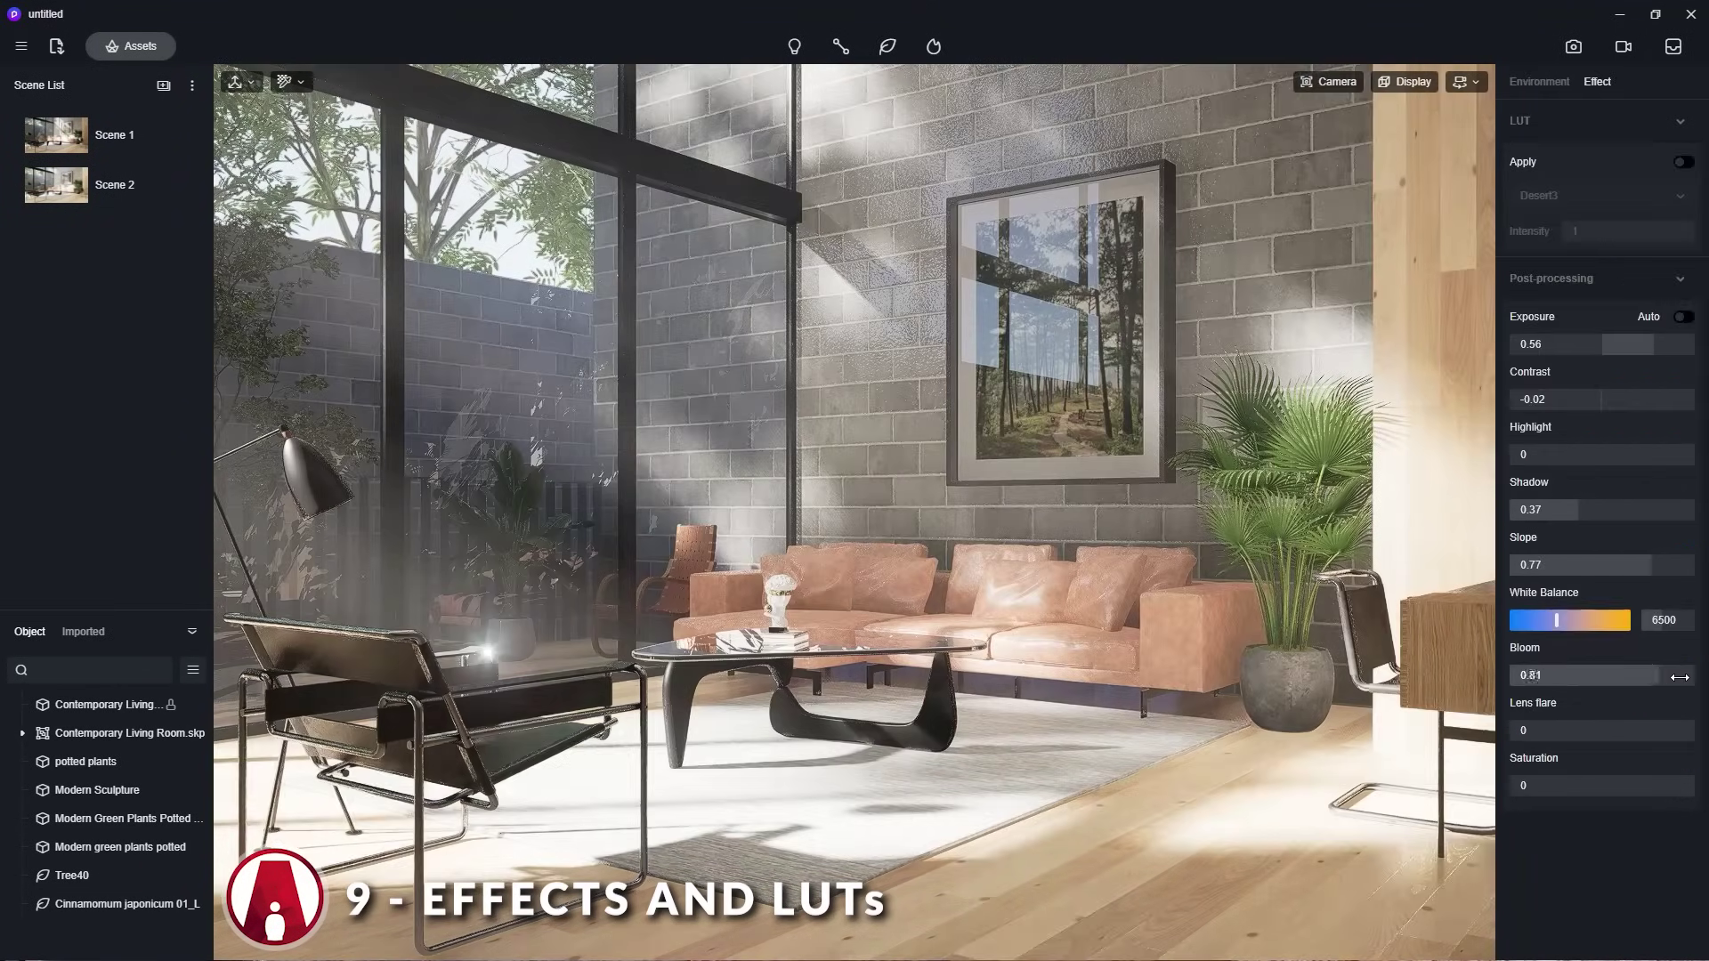
Lower the bloom glow, enable LUT grading and apply the Modern Dystopian Action LUT.
left_click_drag(1602, 678, 1576, 678)
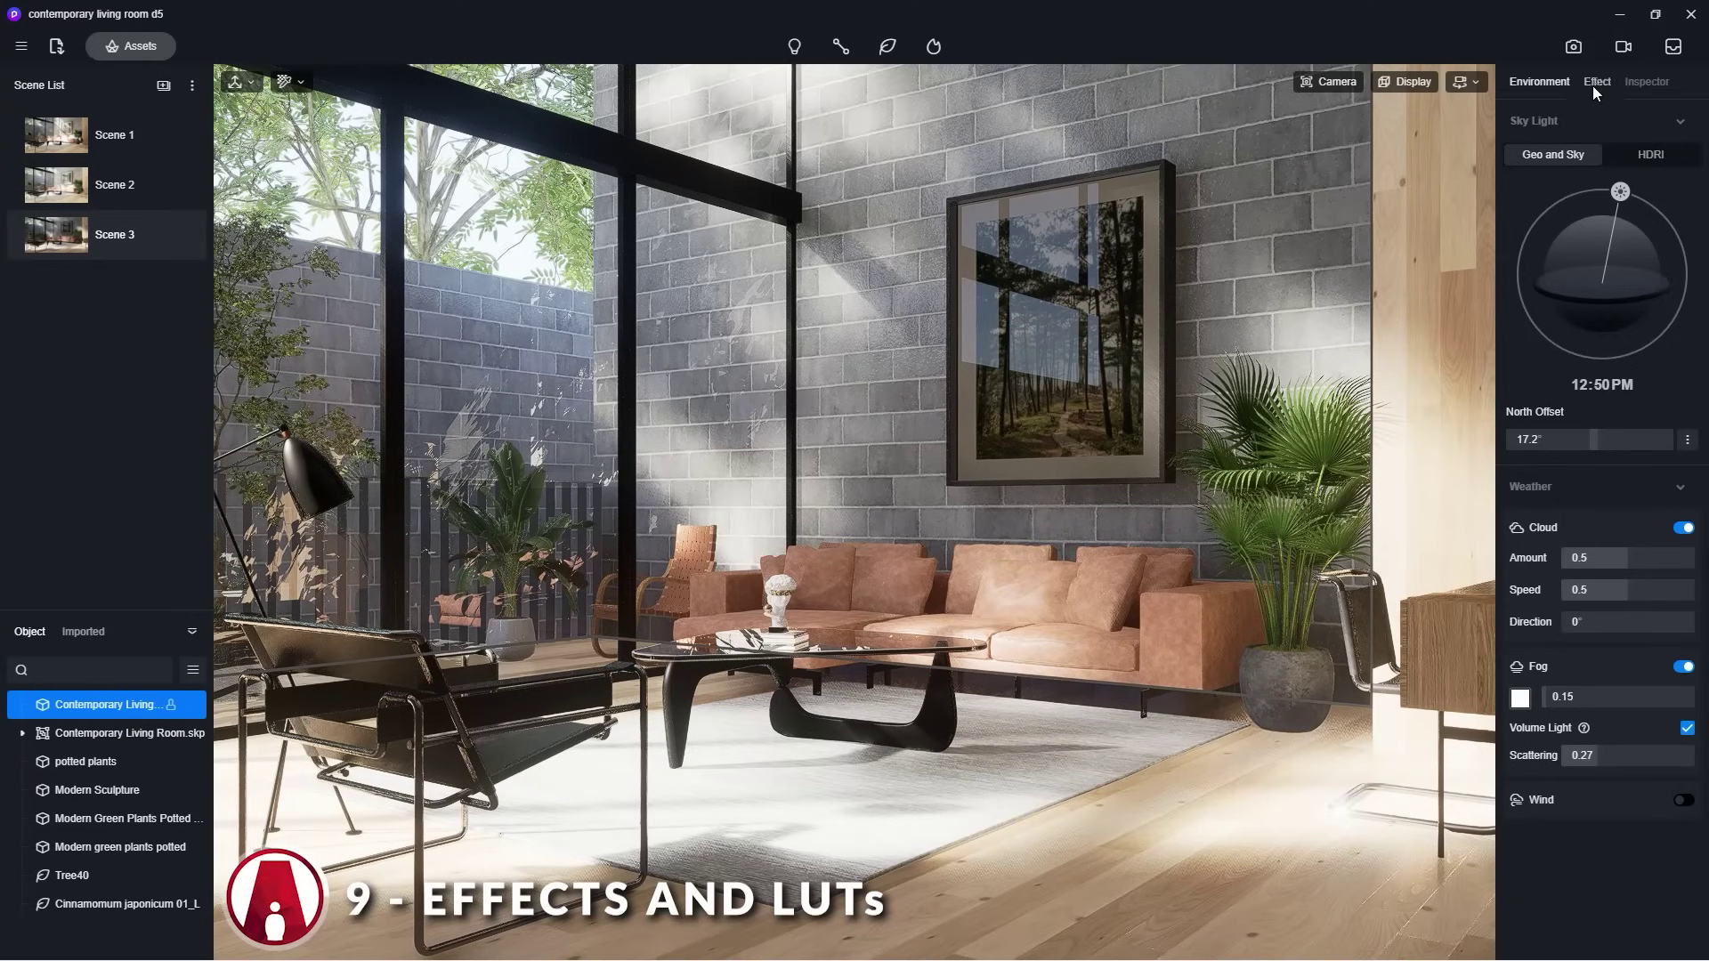
left_click(1596, 82)
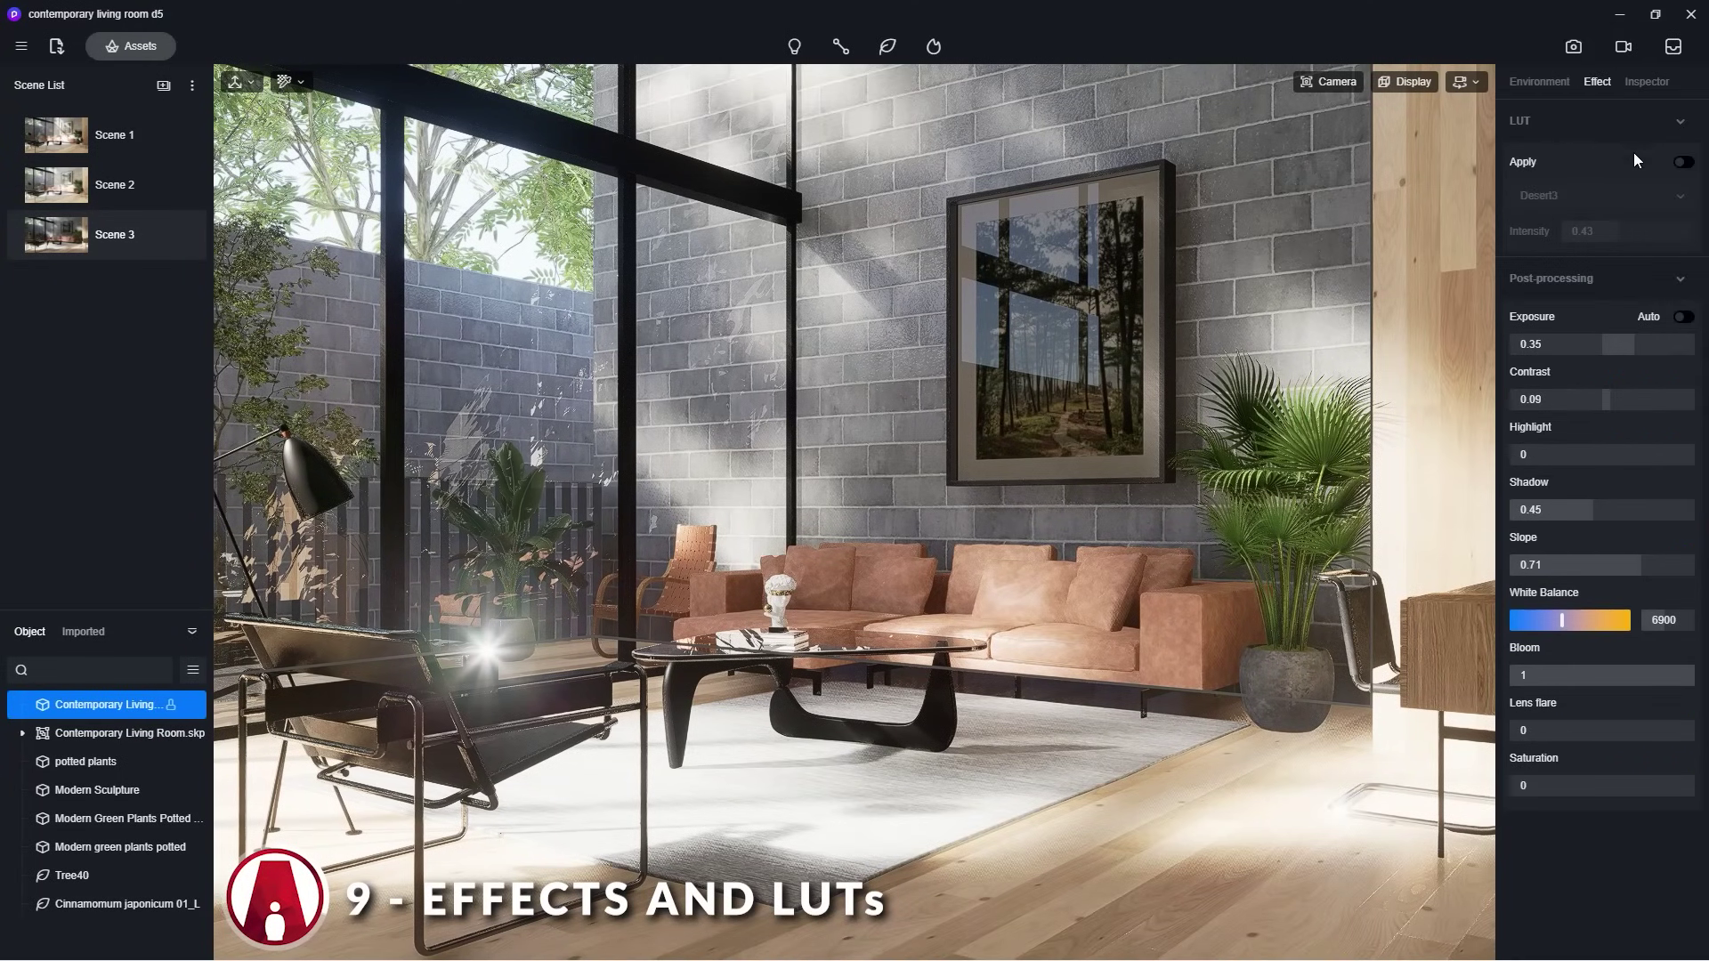
left_click(1685, 164)
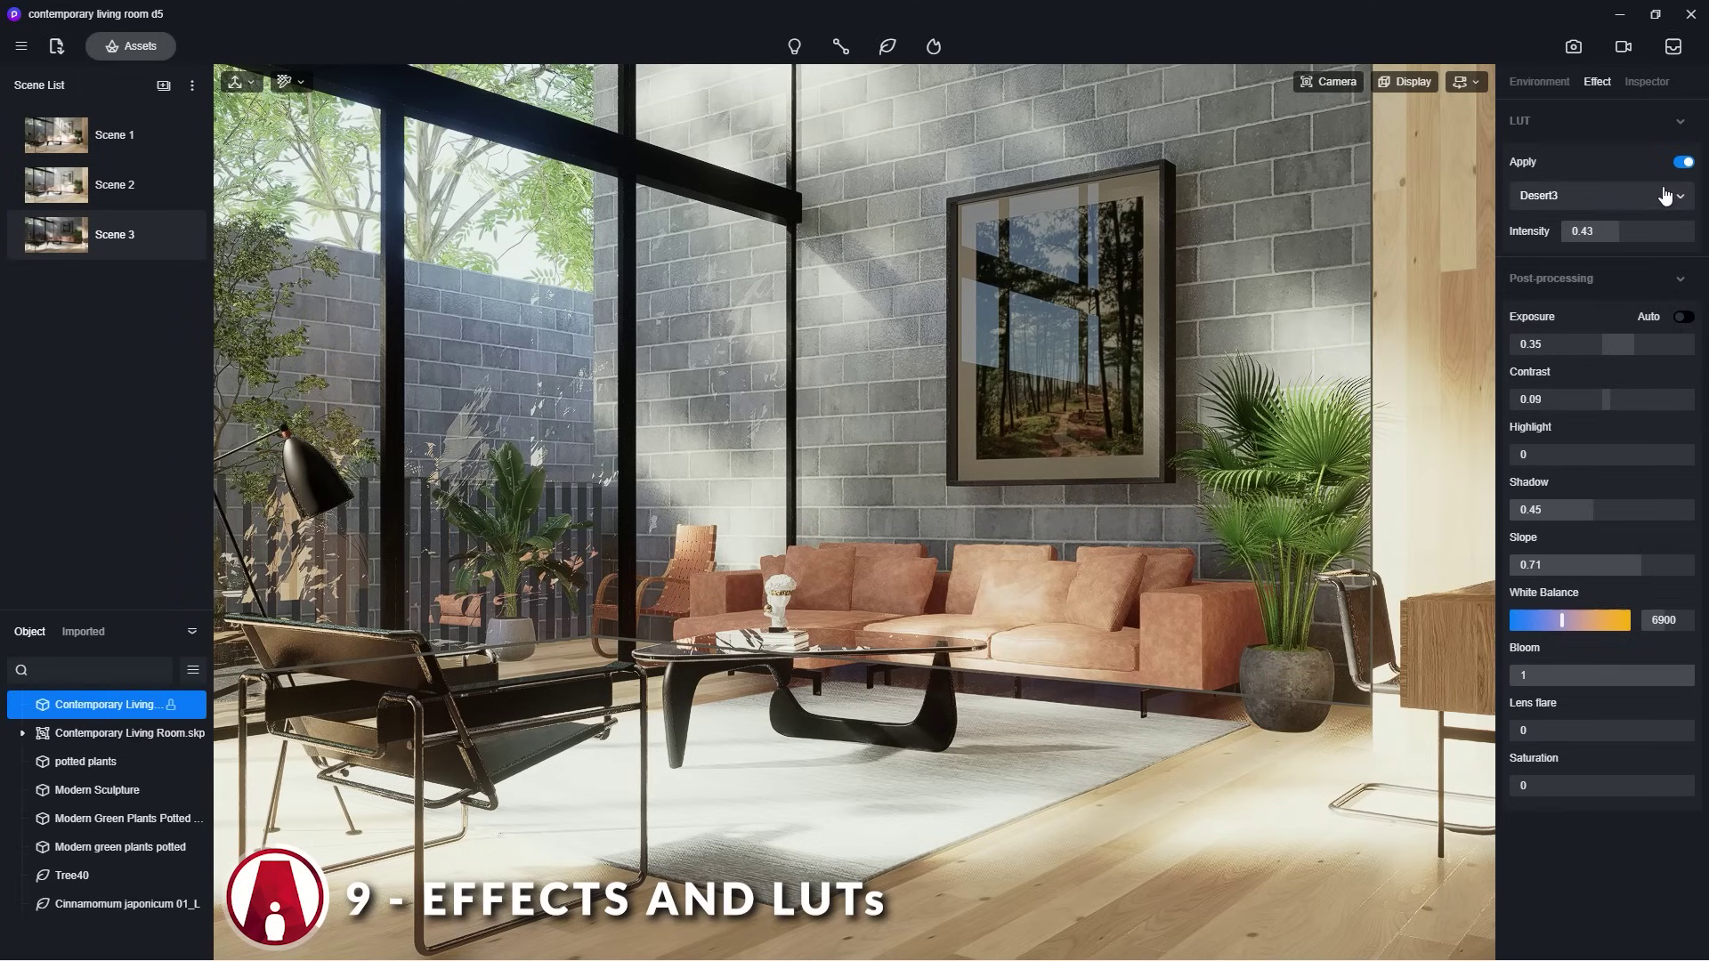
left_click(1664, 196)
left_click(1616, 291)
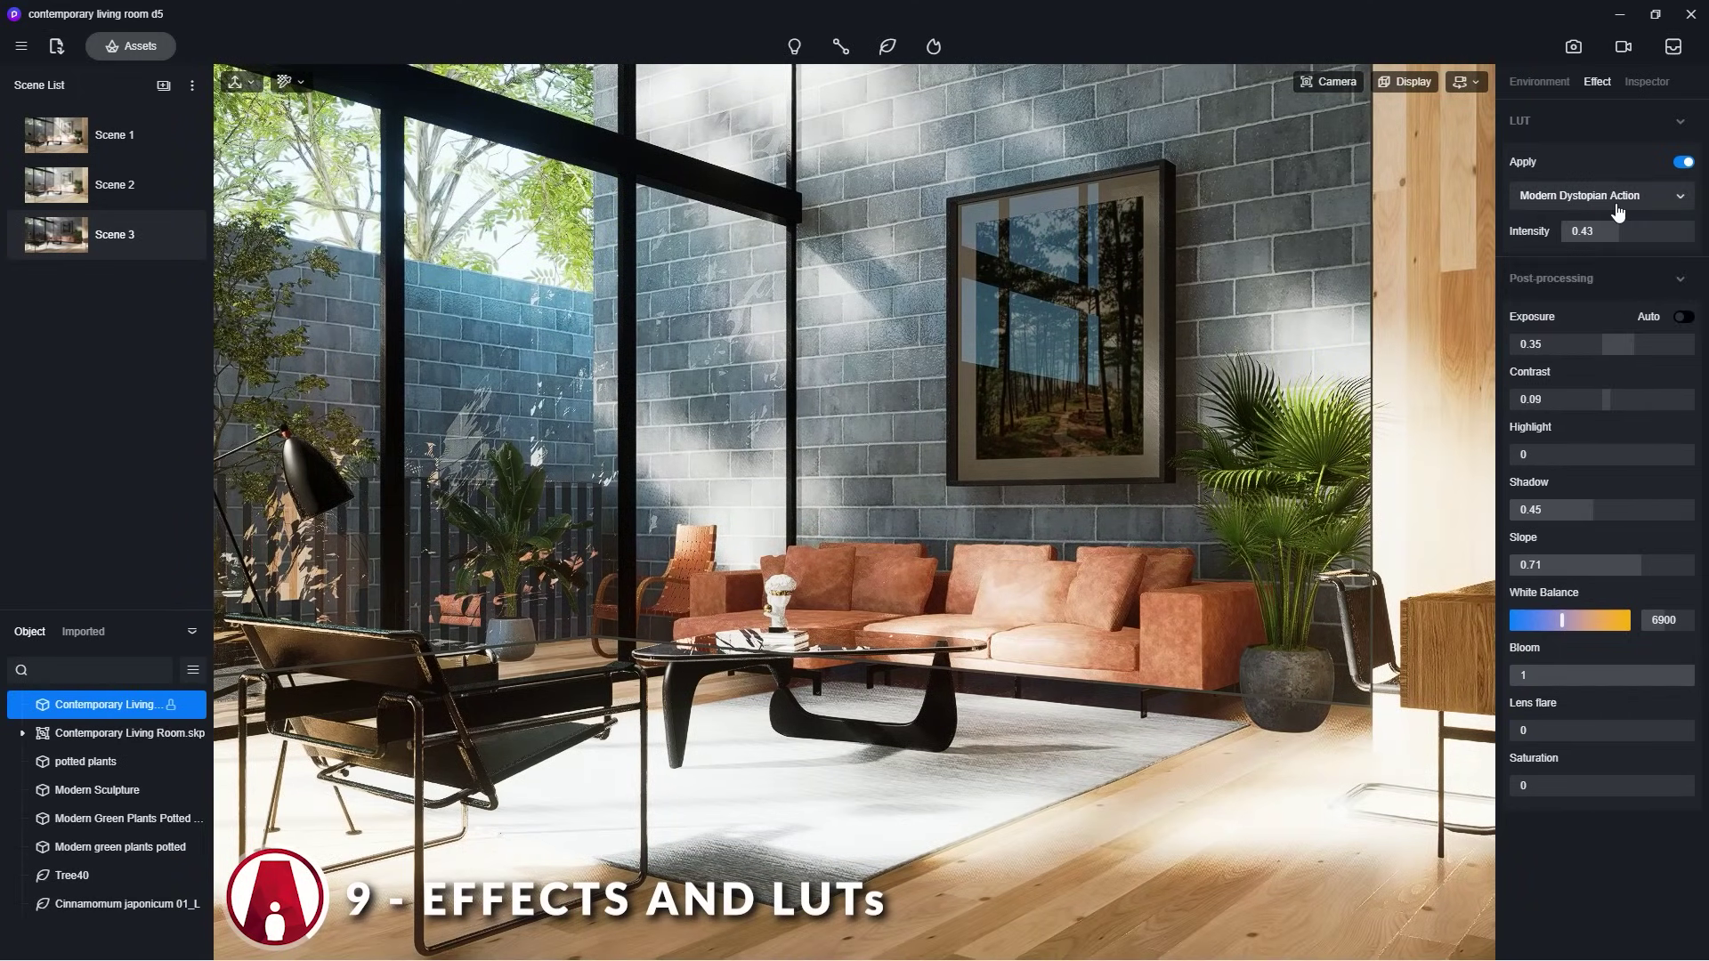
left_click(1617, 206)
Compare the Day Night, Vibrance C and Desaturate LUTs, then load the custom Arabica 12.CUBE LUT.
left_click(1615, 327)
left_click(1628, 202)
left_click(1615, 356)
left_click(1620, 204)
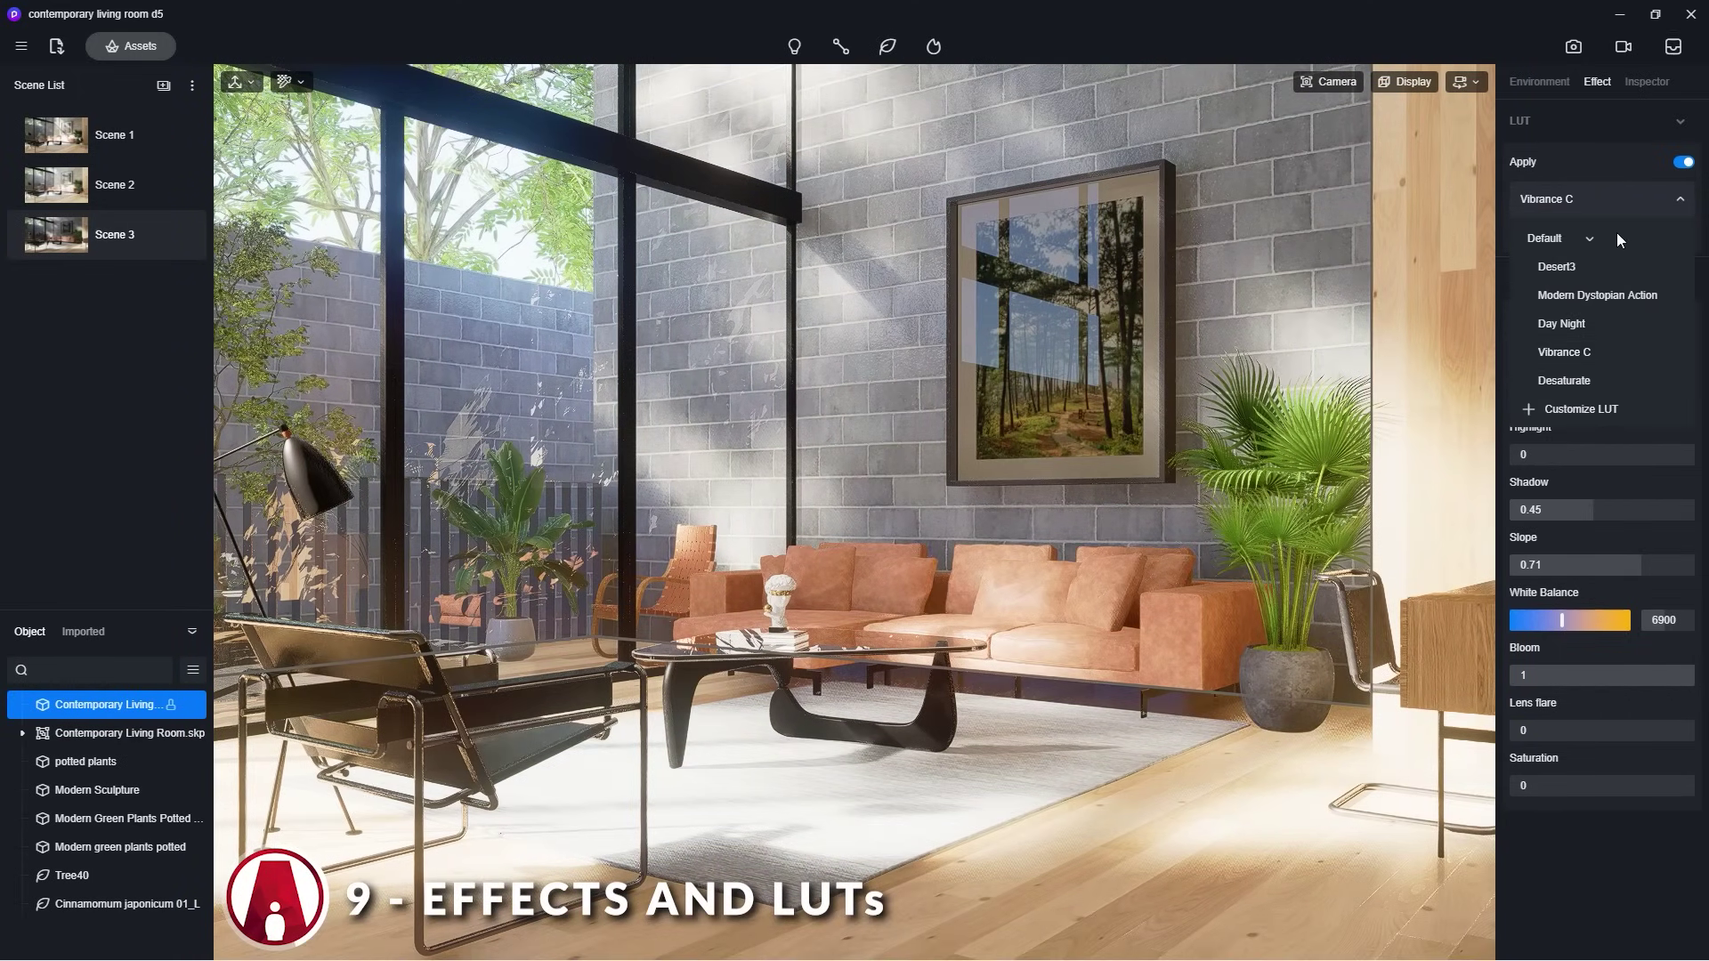
left_click(1606, 381)
left_click(1619, 203)
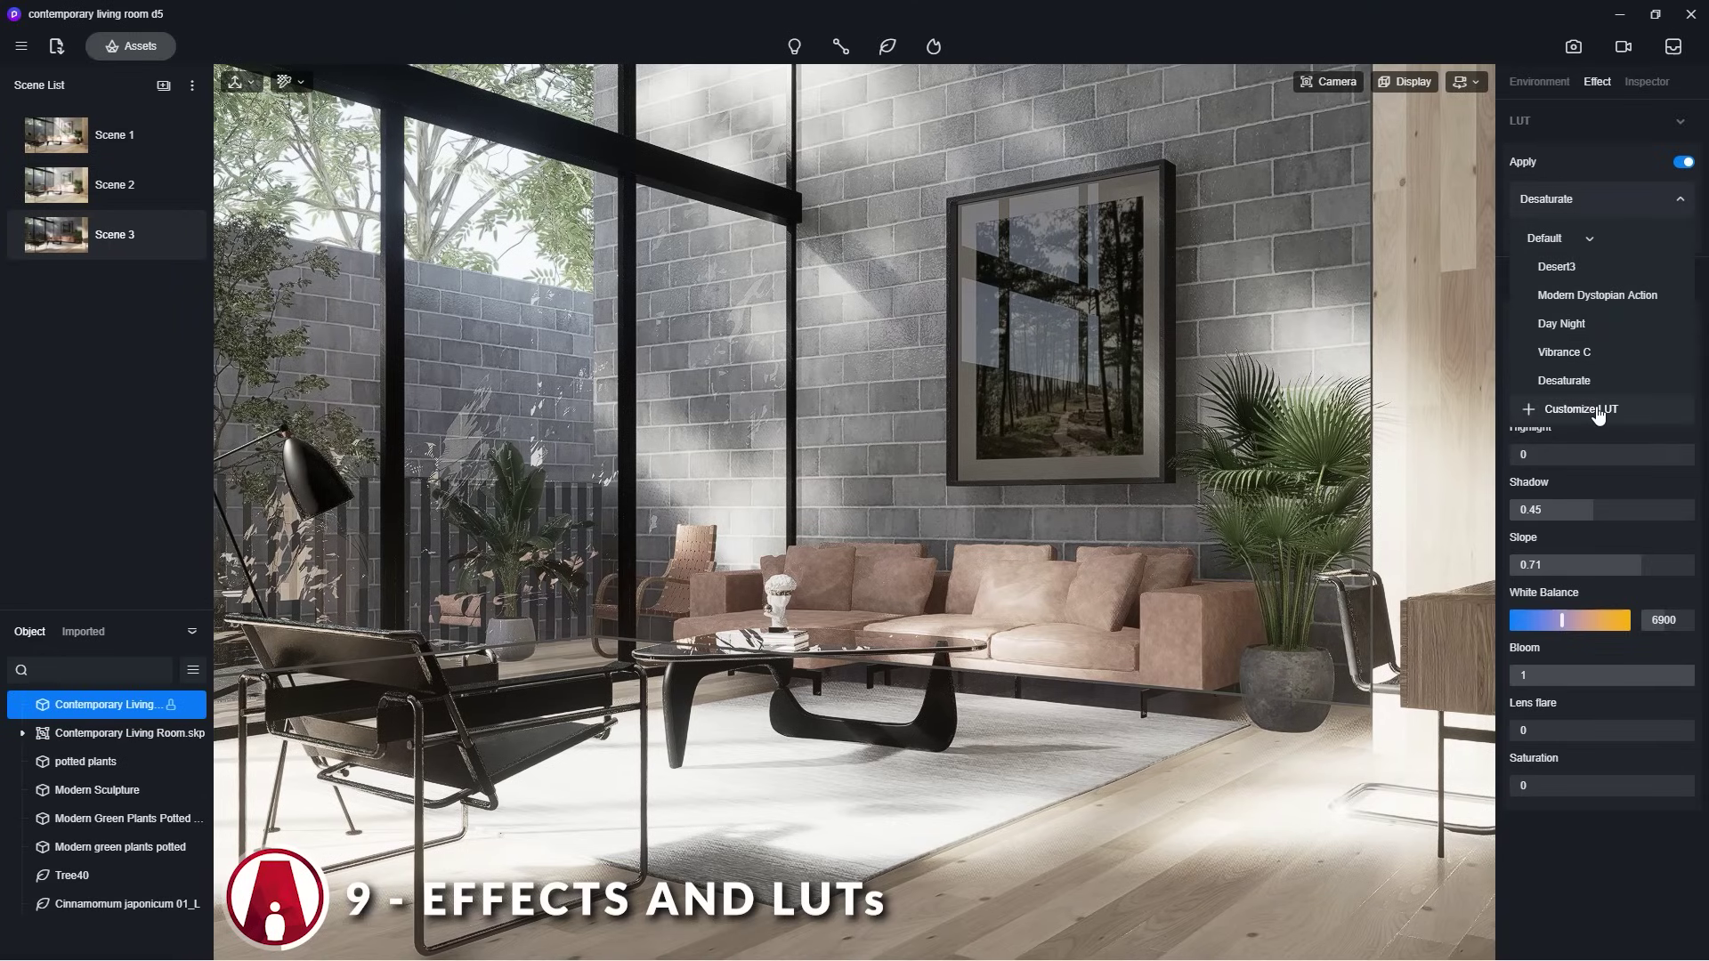
left_click(1582, 409)
double_click(719, 295)
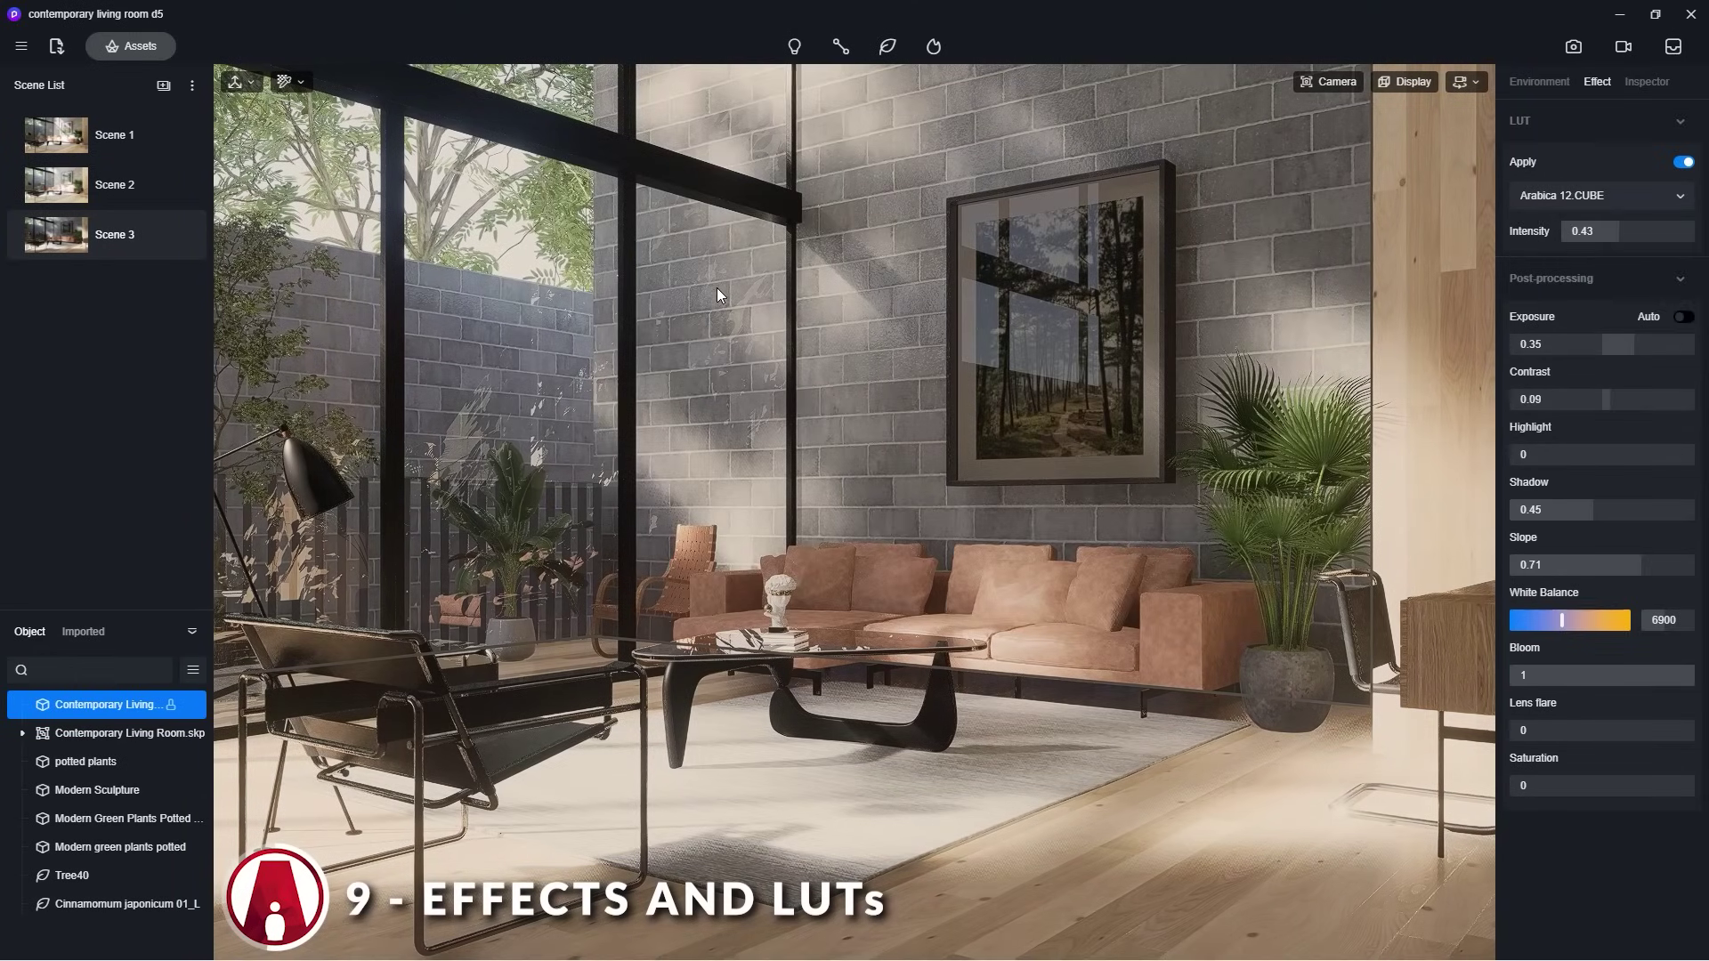
Paste the CUBE LUT files into the customlut folder so the custom list holds 35 LUTs.
left_click(1628, 199)
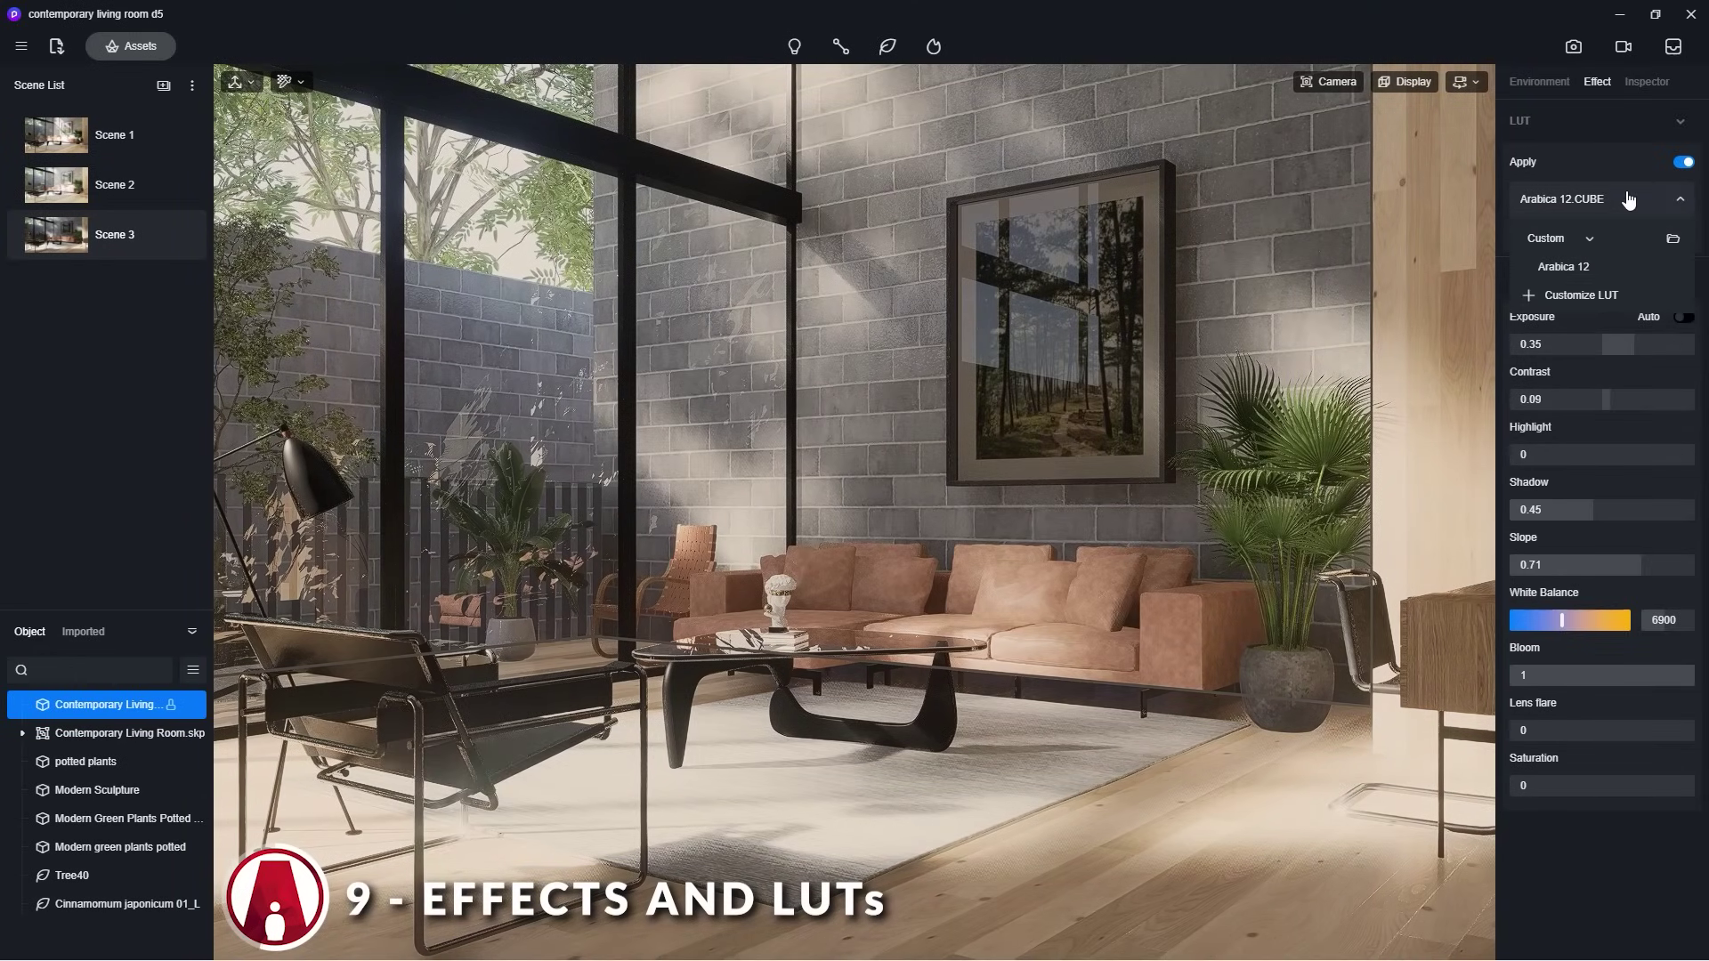
left_click(1671, 241)
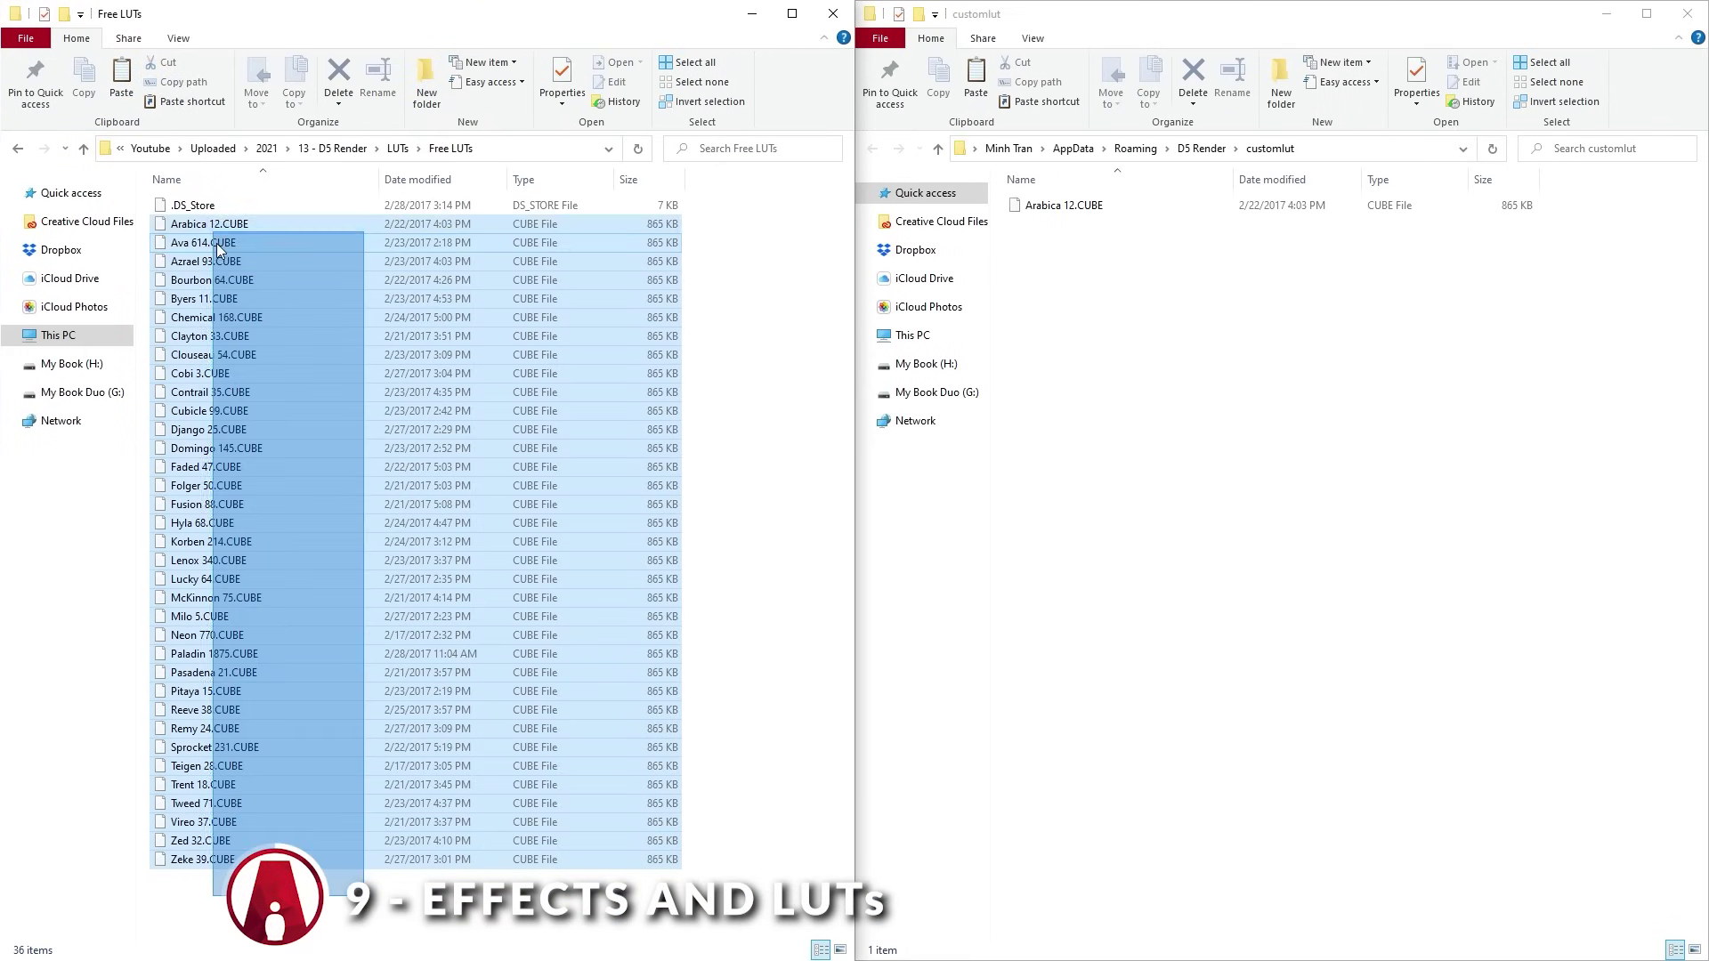
left_click(1380, 369)
key("ctrl+v")
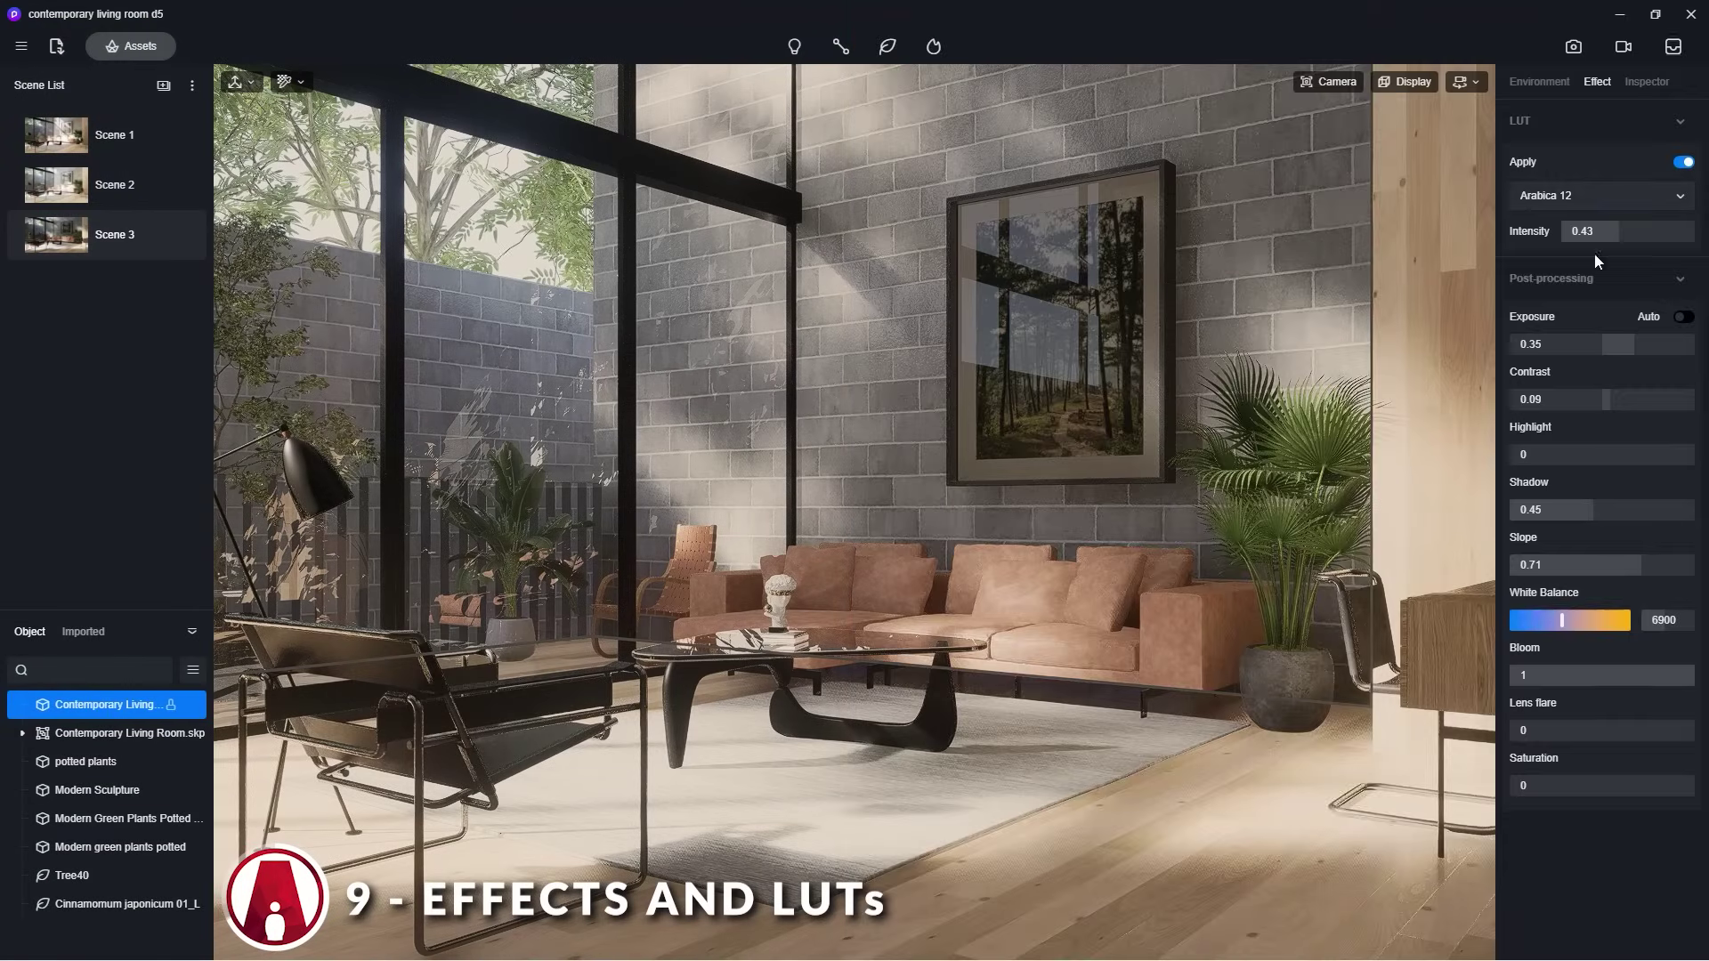
left_click(1593, 253)
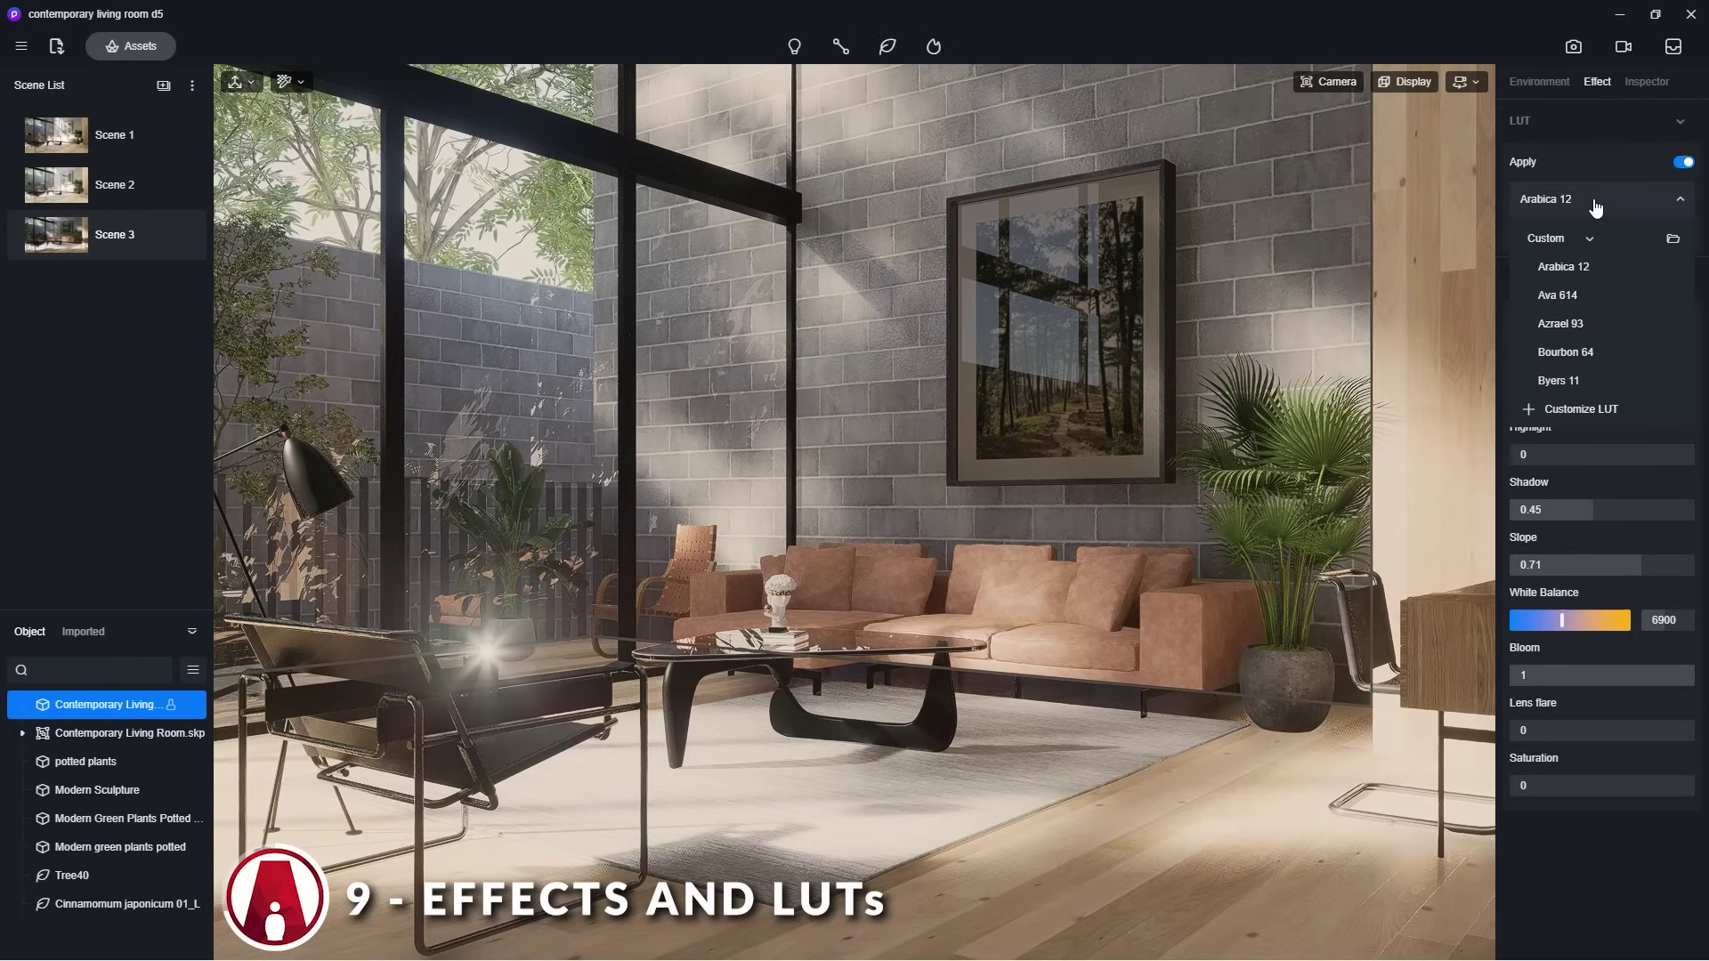
Compare the Zeke 39, Vireo 37 and Tweed 71 LUTs, set intensity to 1, then apply Zed 32.
scroll(1589, 265, "down", 10)
left_click(1570, 380)
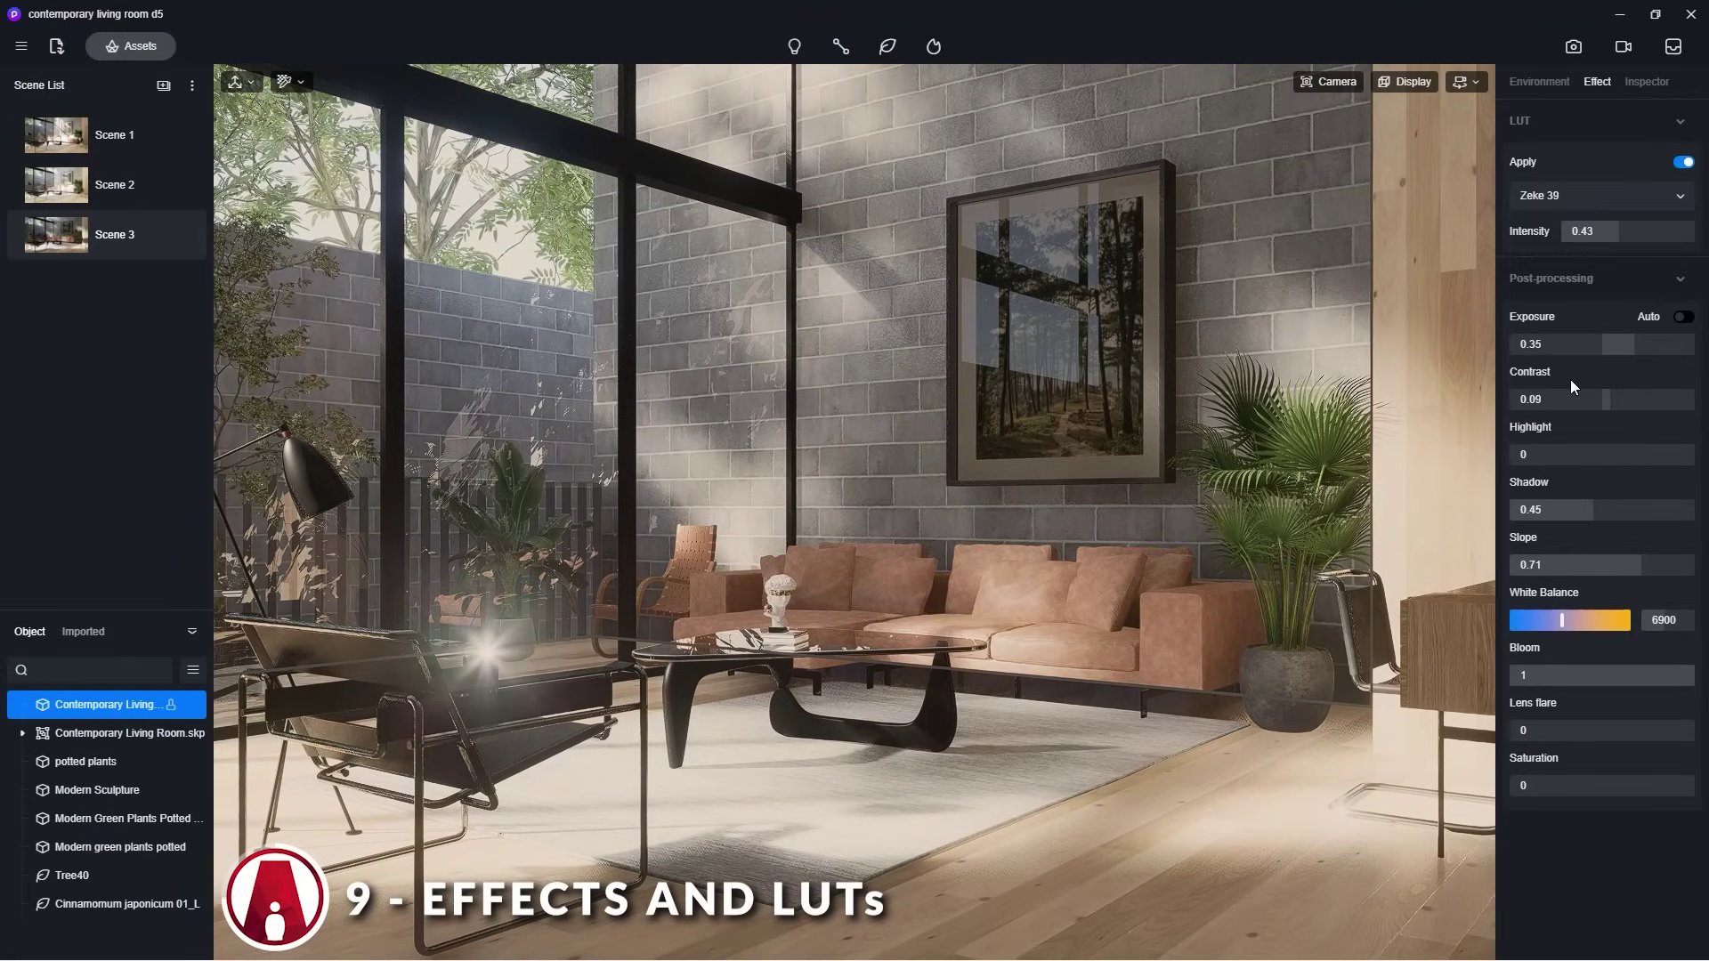
left_click(1600, 198)
left_click(1592, 323)
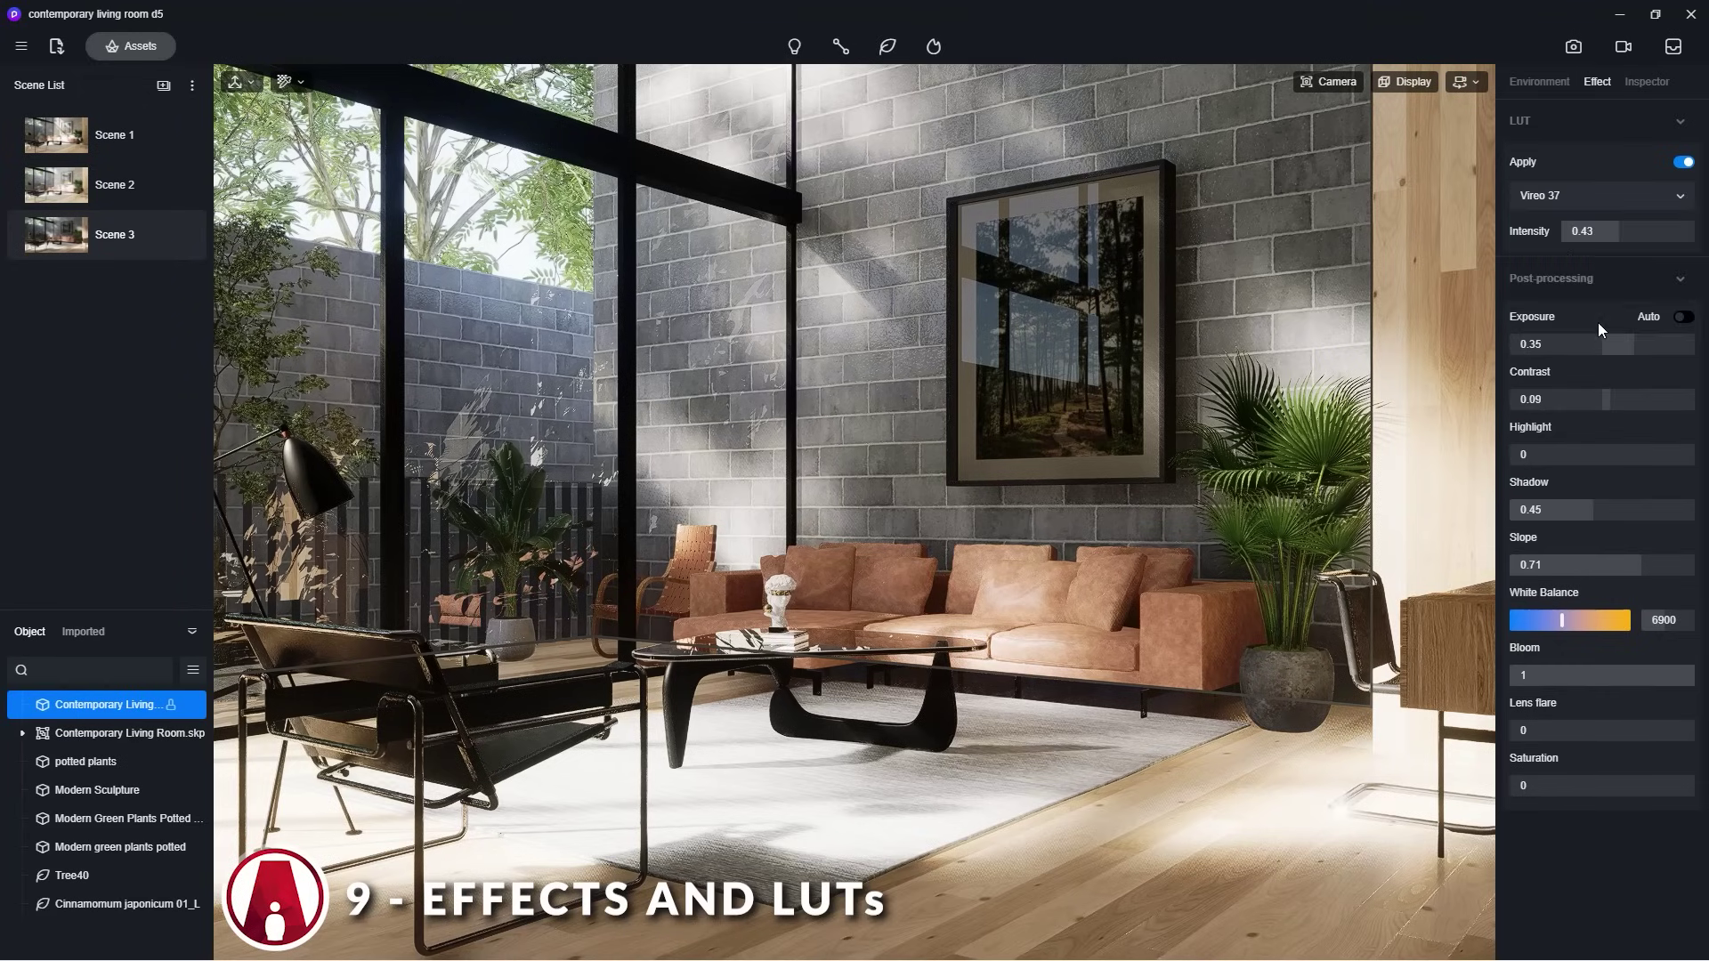
left_click(1606, 210)
left_click(1593, 295)
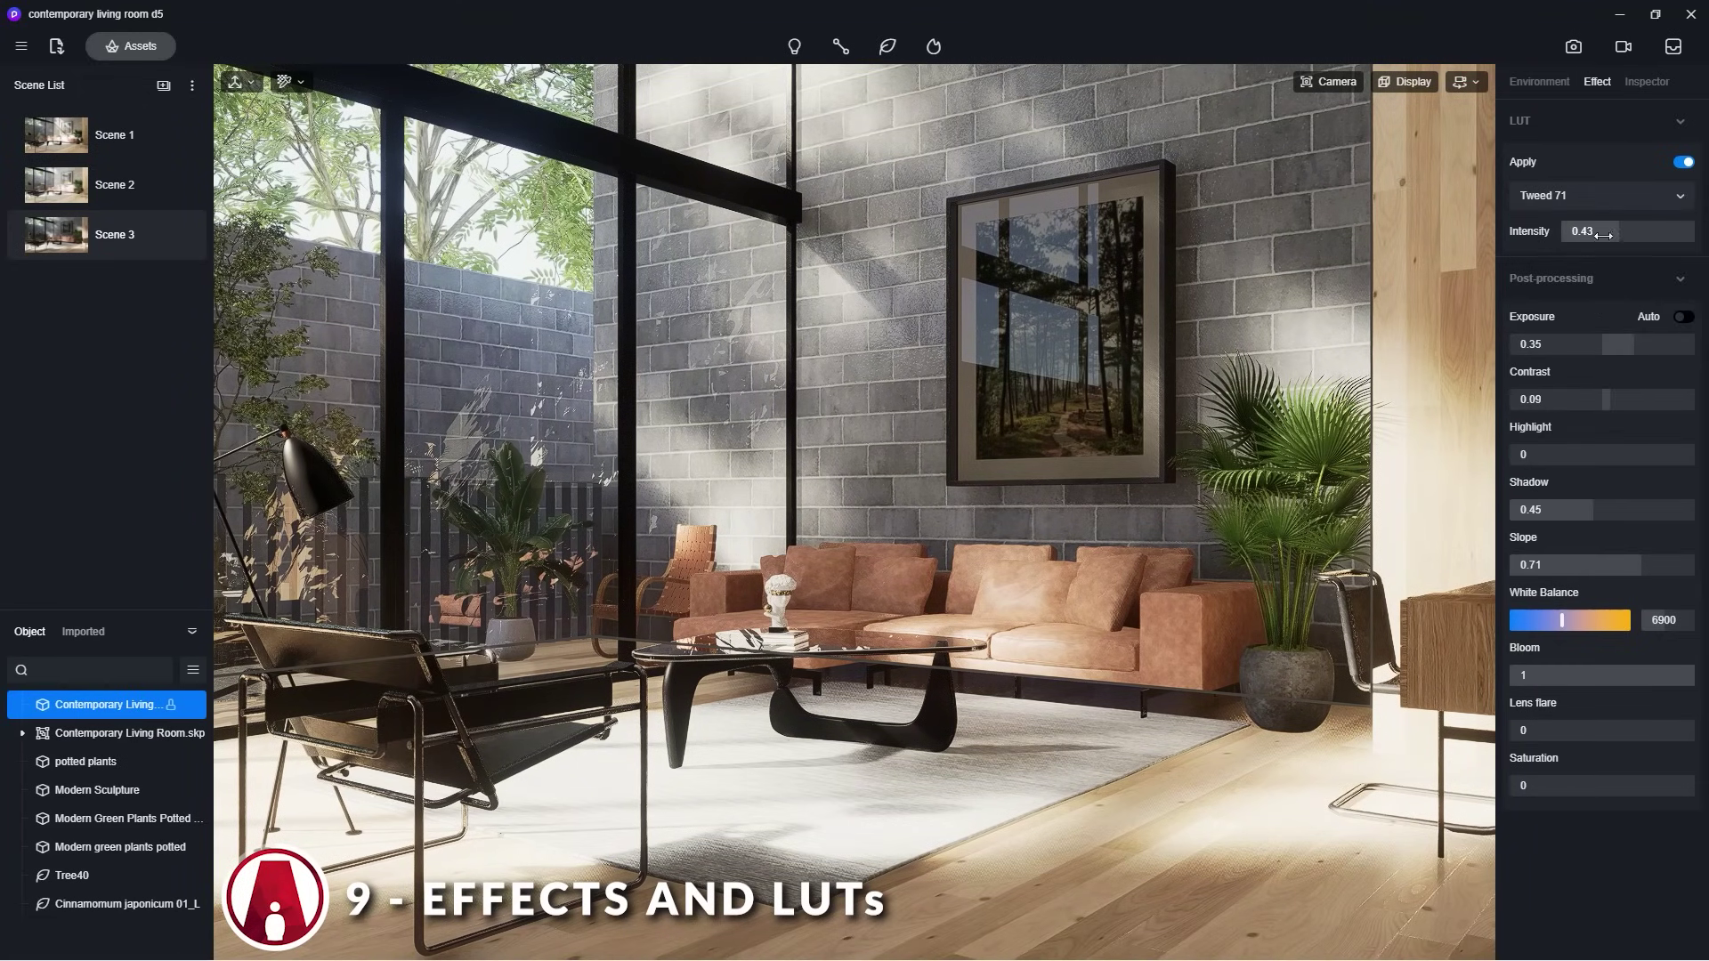
left_click_drag(1650, 235, 1707, 258)
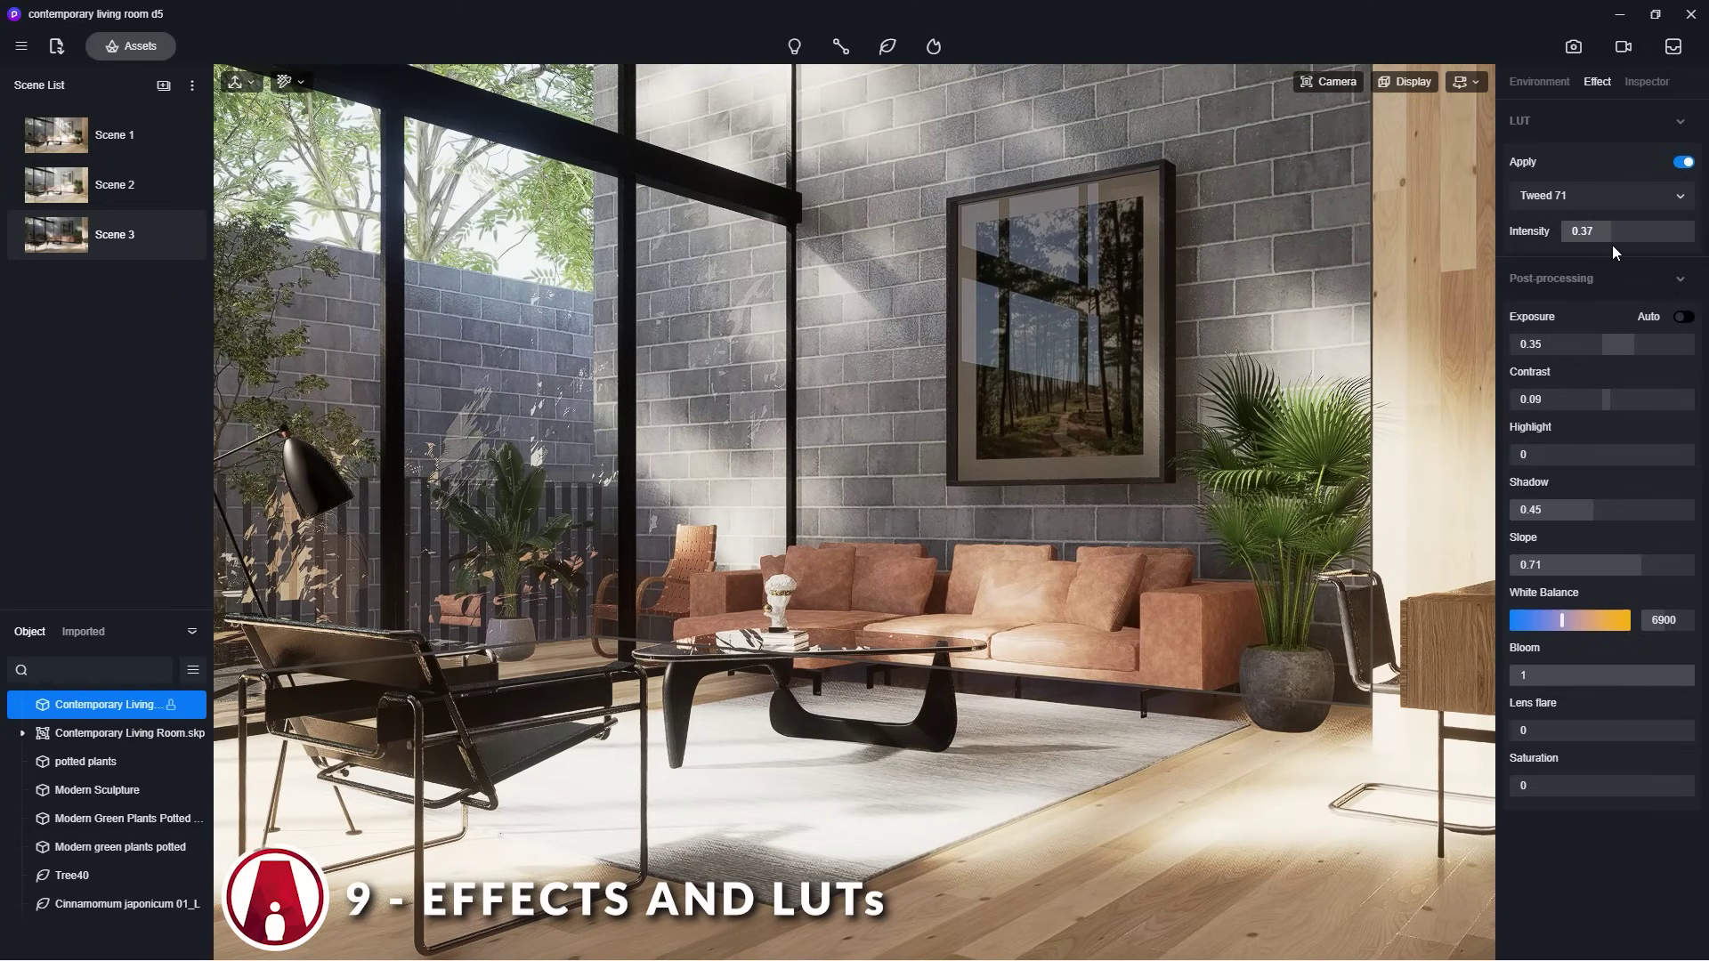
left_click(1617, 200)
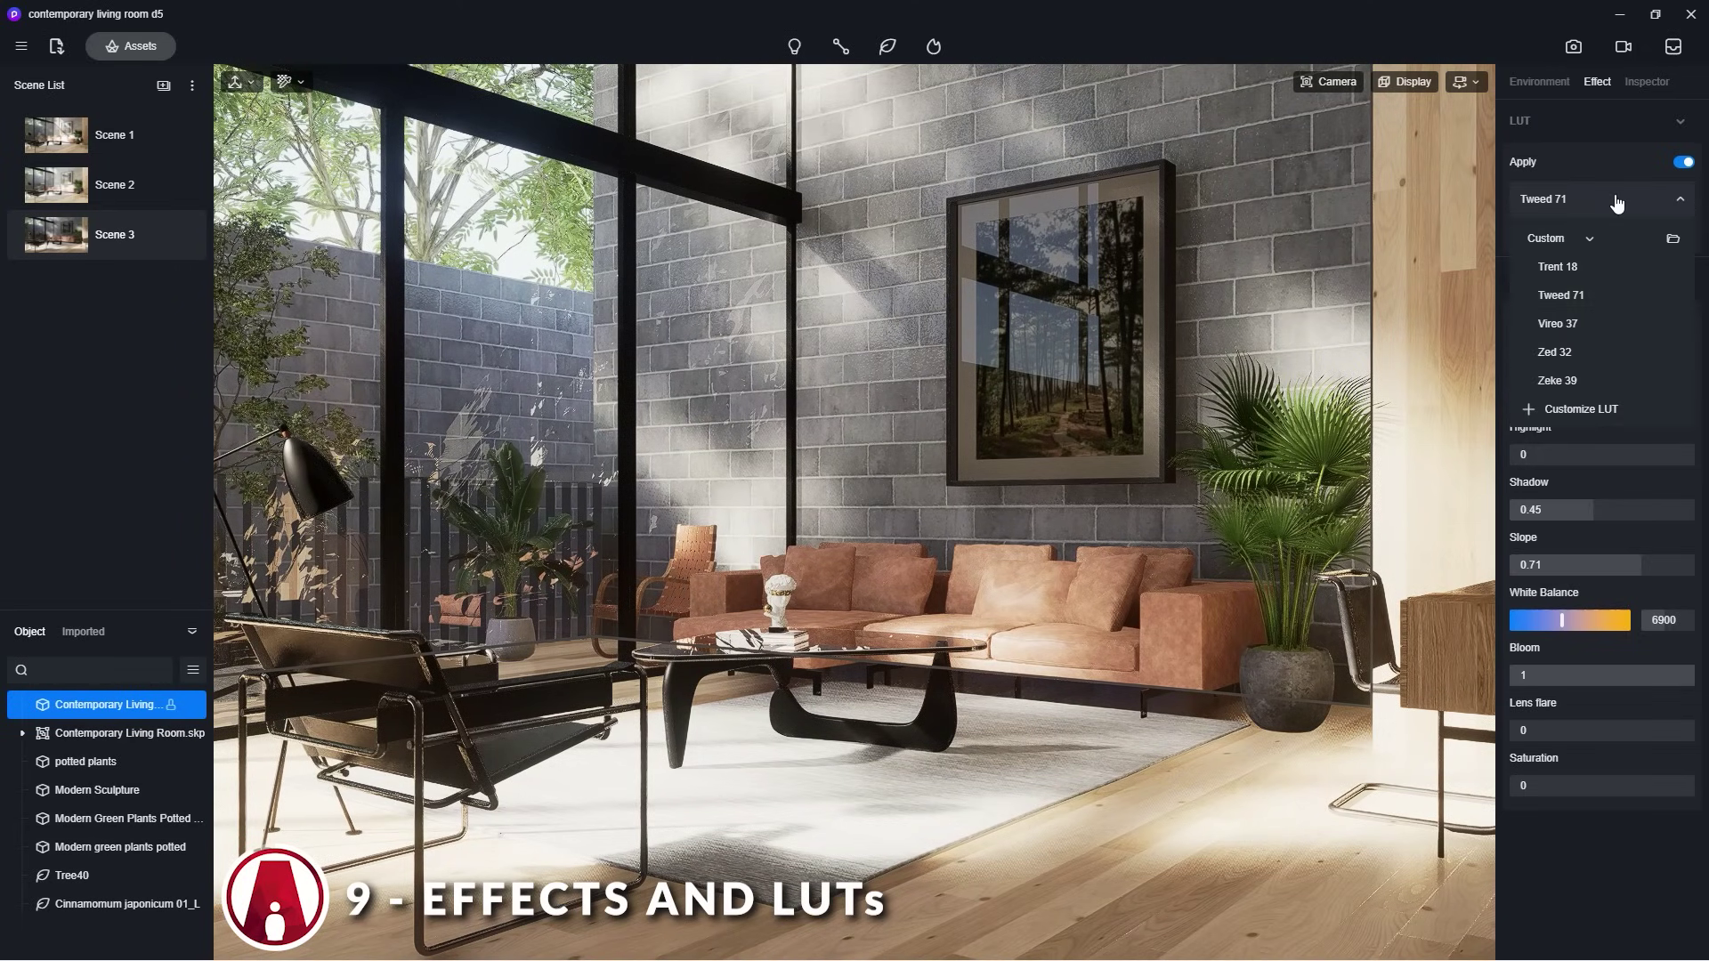
left_click(1602, 356)
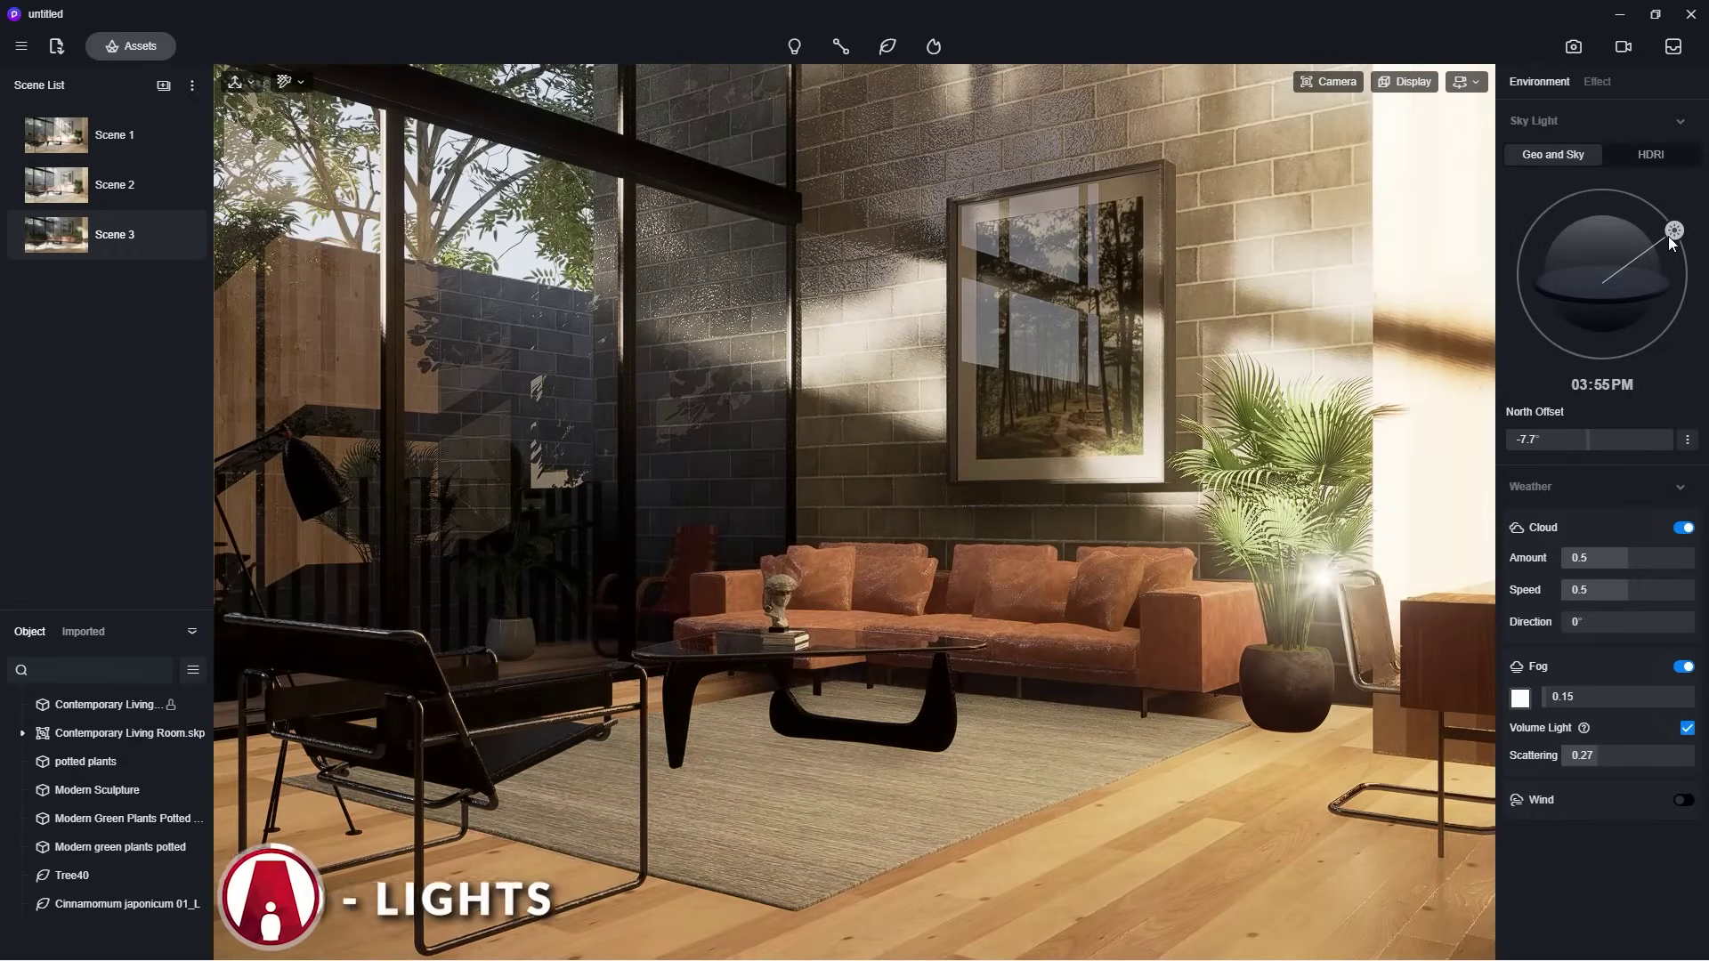
Place an area light, AreaLight_C_0, on the living room's ceiling.
left_click(910, 45)
left_click(923, 222)
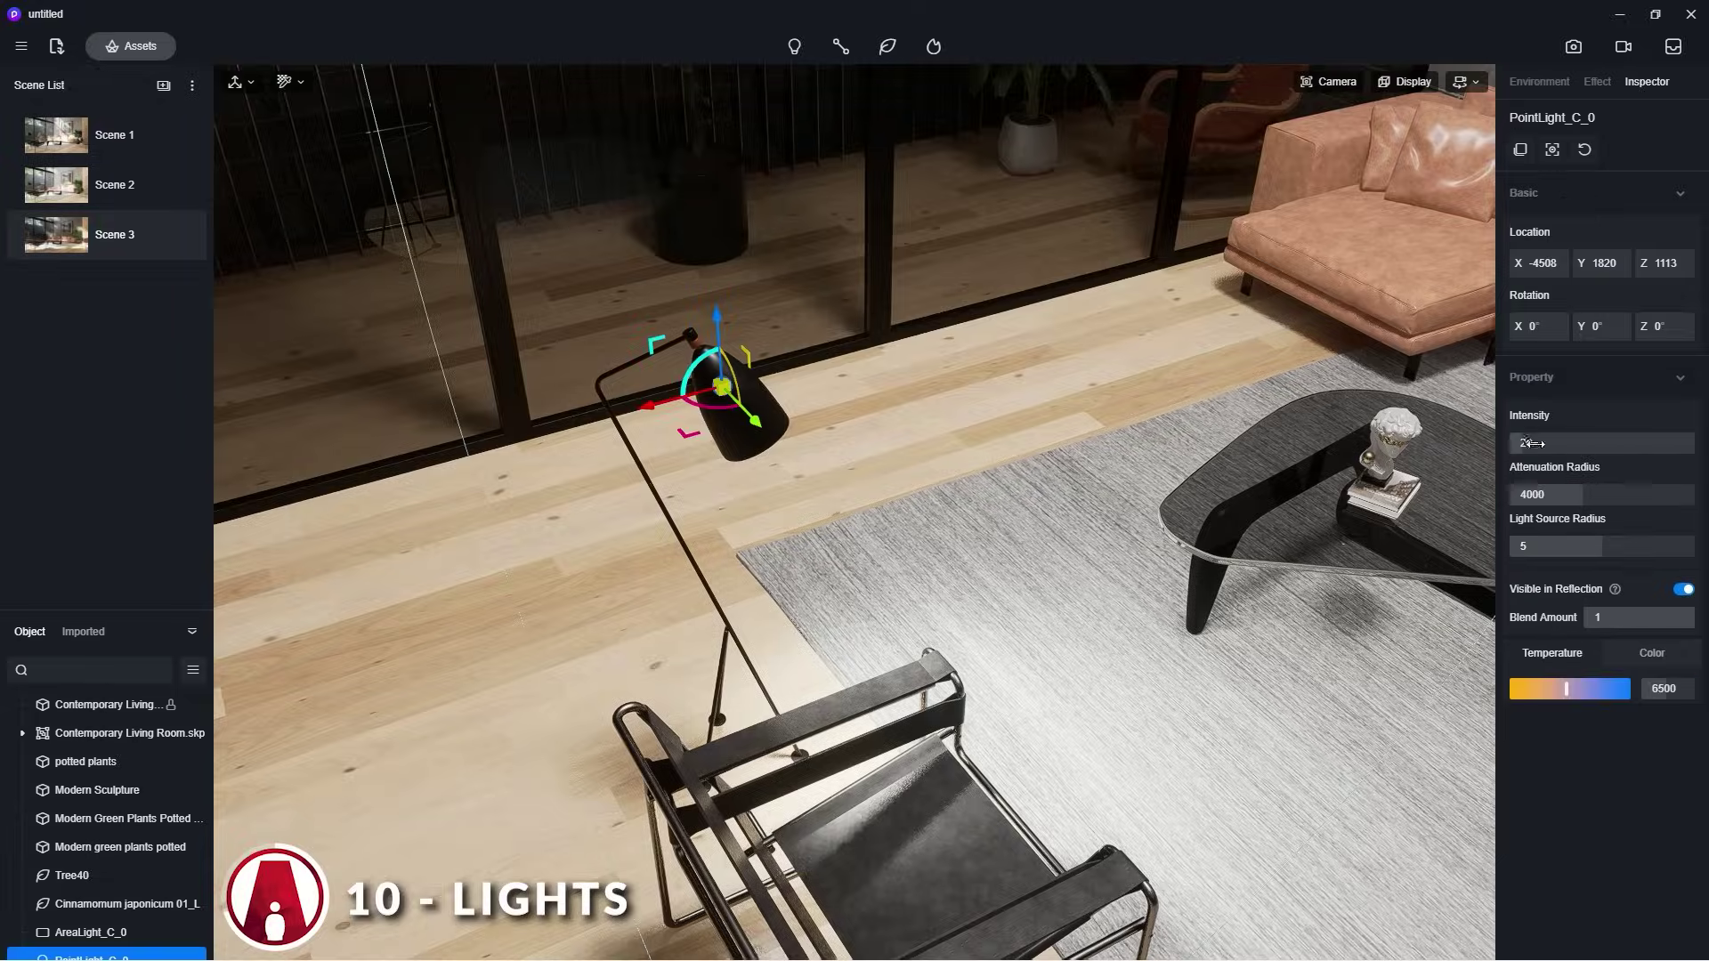
Dim the area light, warm it to 3800, and roughen the wood floor with a gloss map.
mouse_move(1530, 443)
left_mouse_down()
mouse_move(1548, 443)
mouse_move(1532, 443)
left_mouse_up()
left_click_drag(1566, 687, 1535, 688)
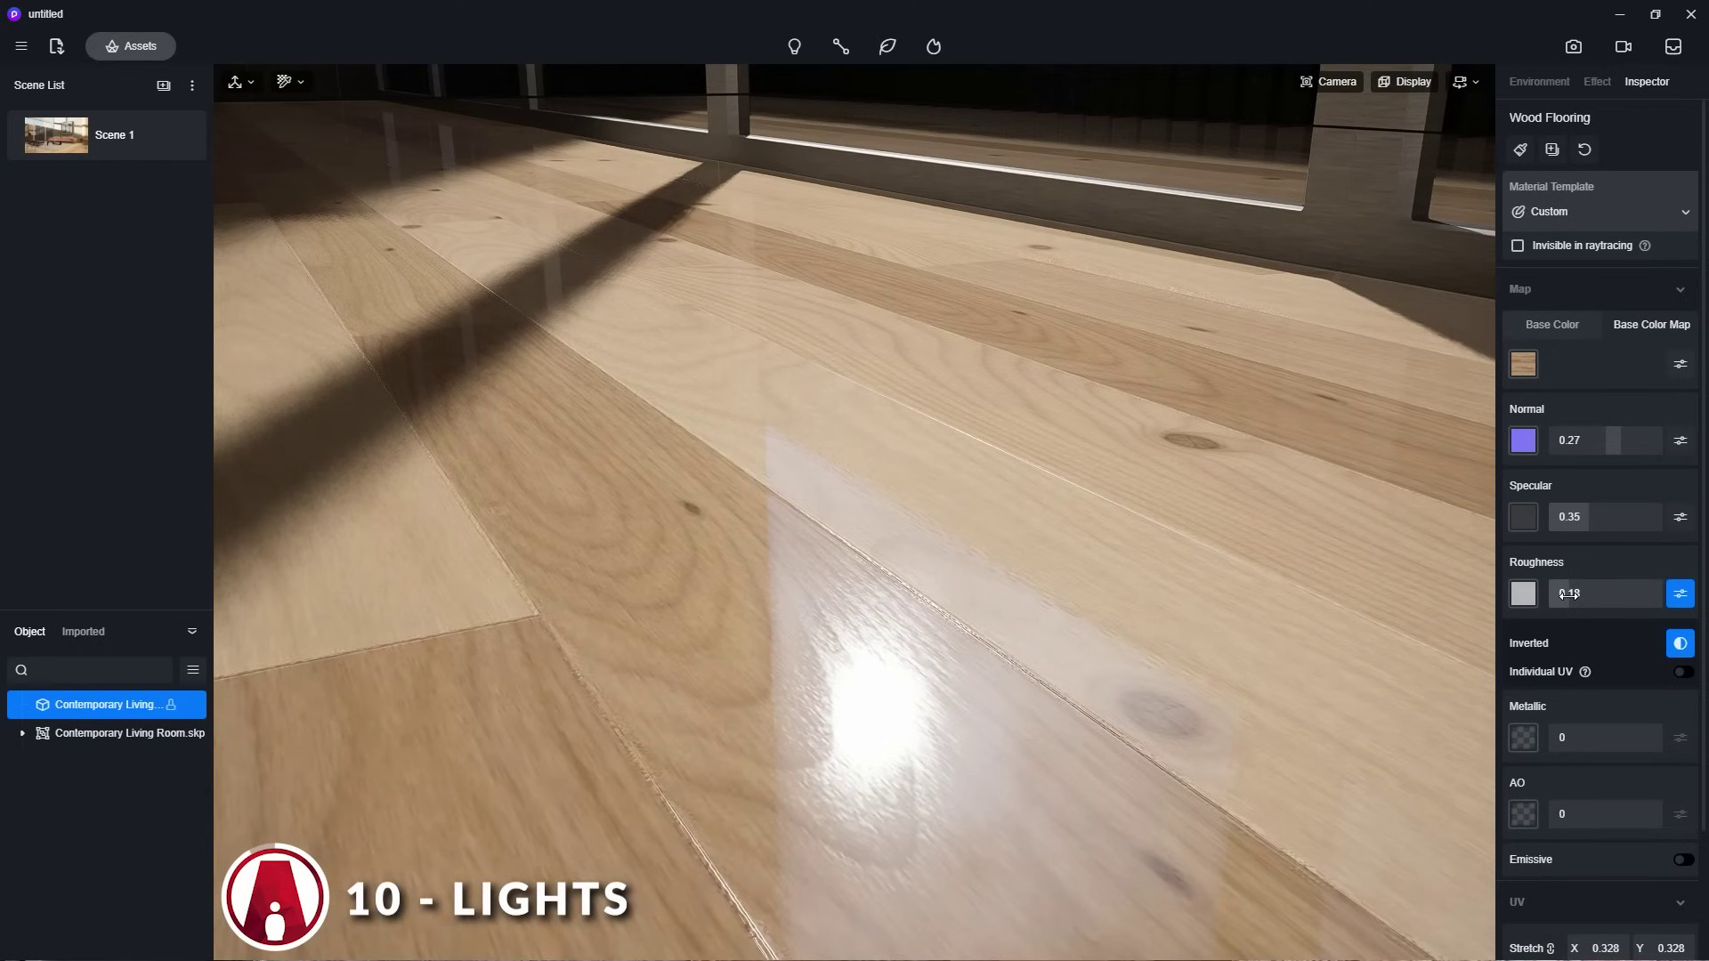
left_click_drag(1574, 593, 1599, 597)
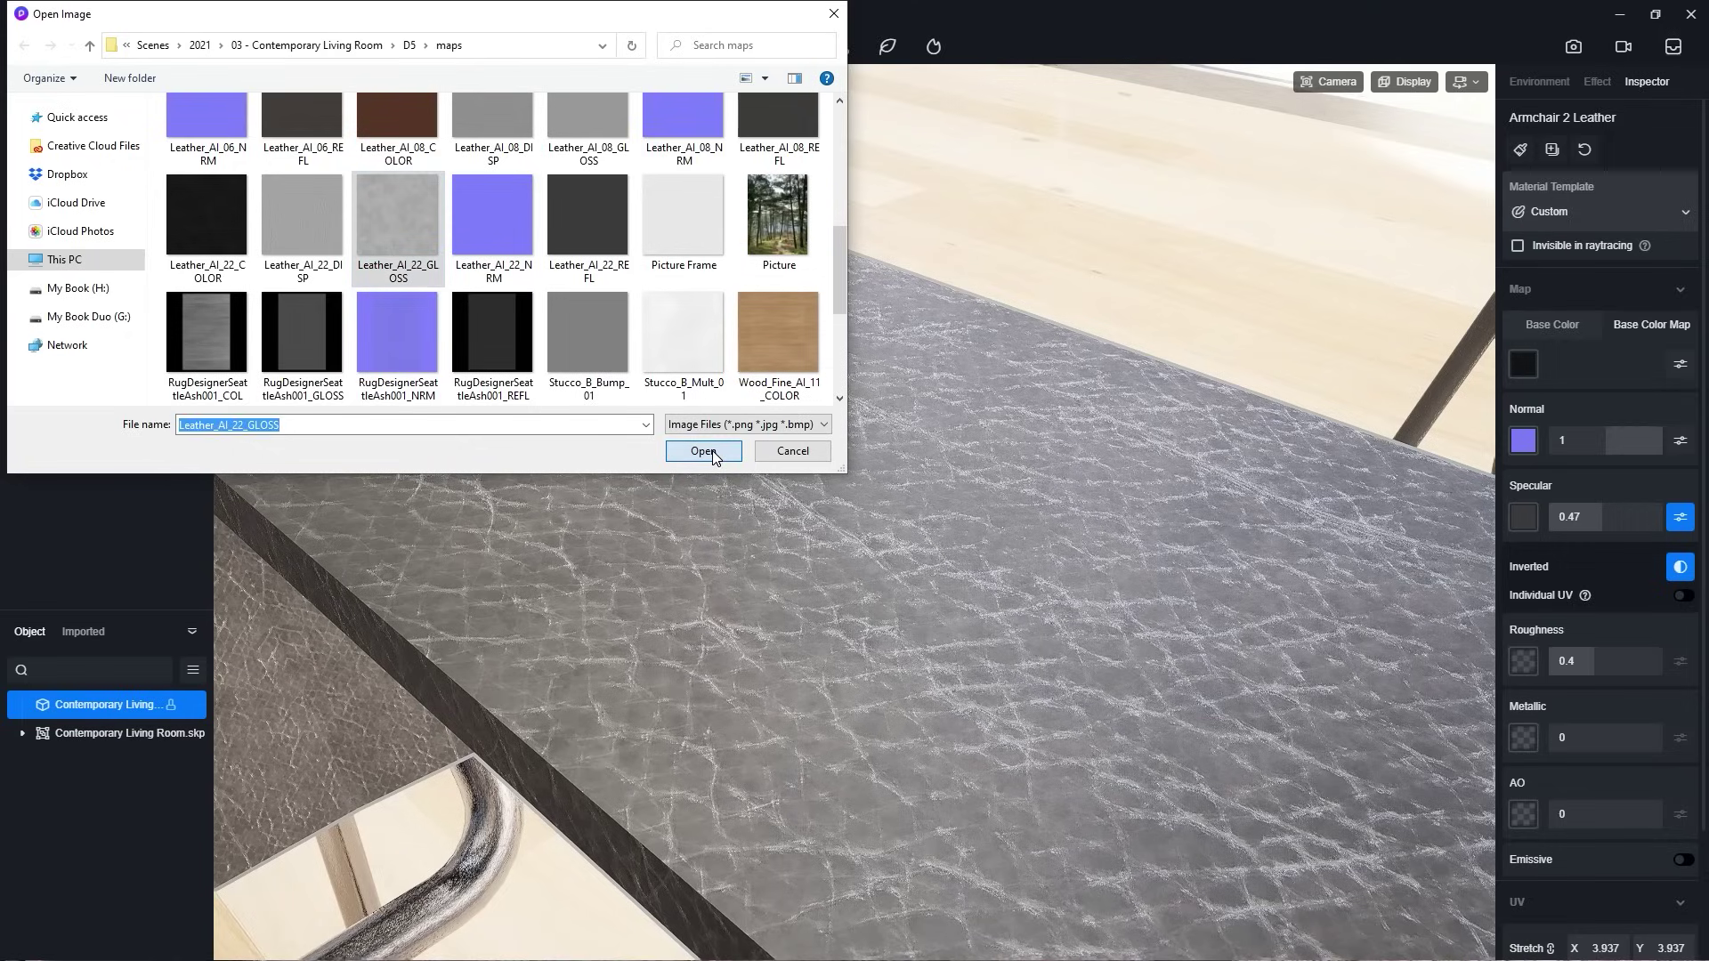
left_click(703, 451)
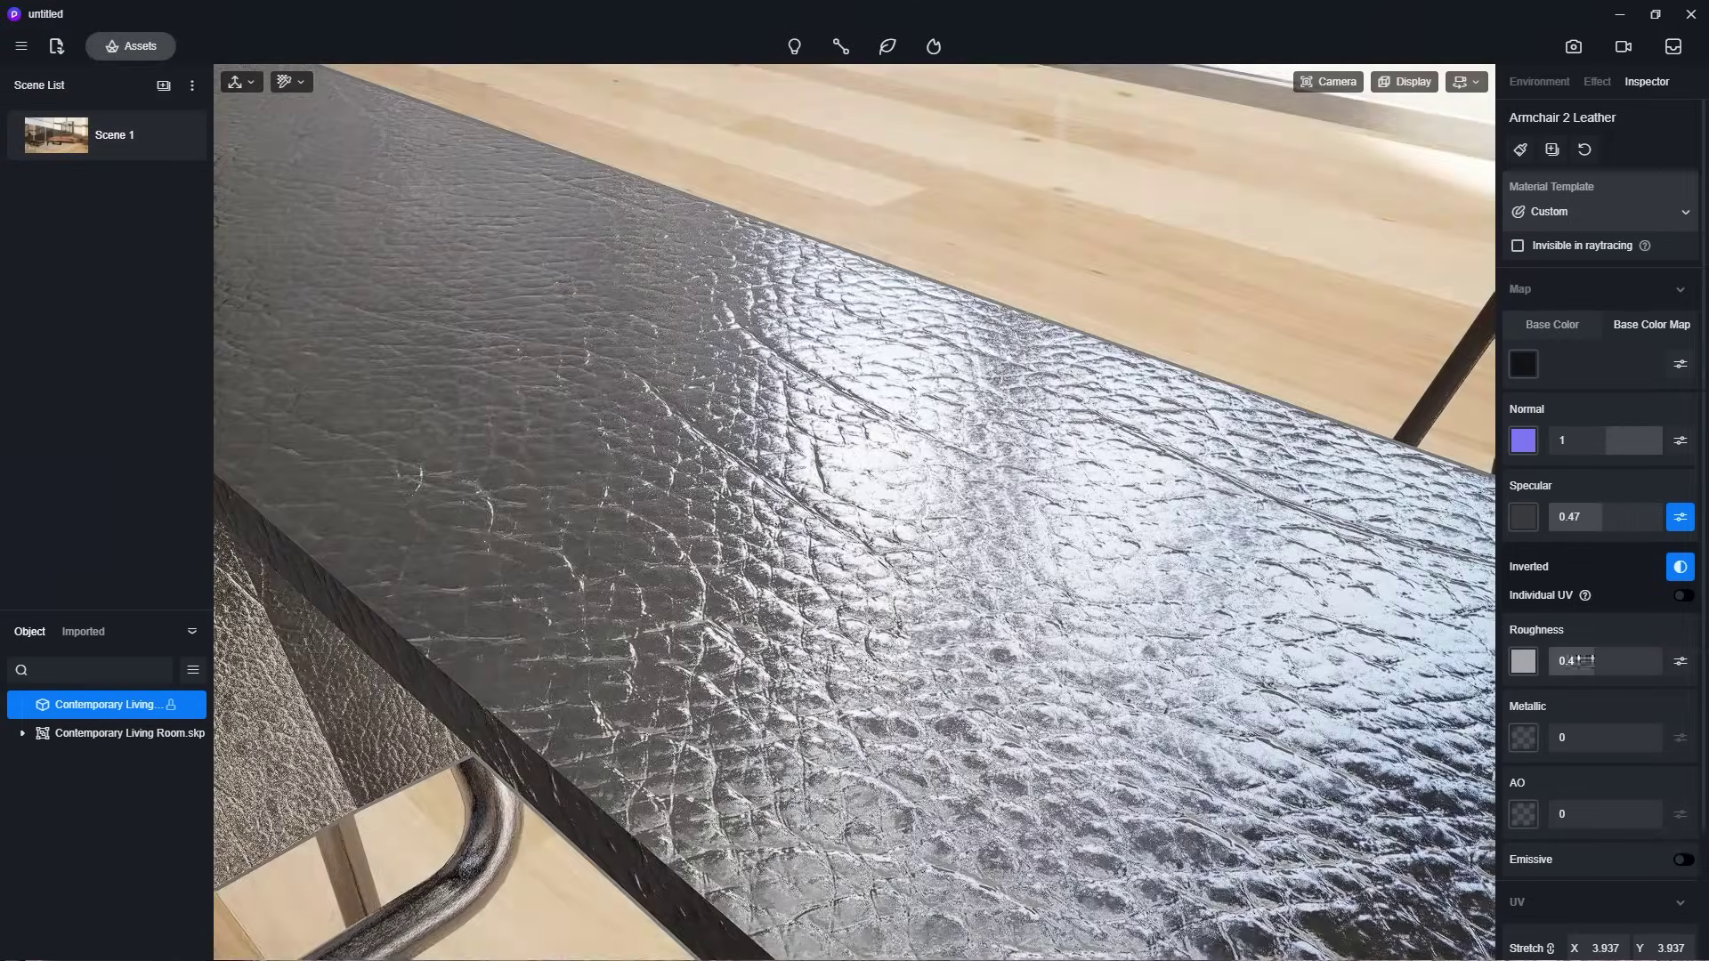
Roughen the armchair leather and make the lamp shade fully metallic and slightly glossier.
mouse_move(1584, 662)
left_mouse_down()
mouse_move(1607, 662)
mouse_move(1584, 661)
left_mouse_up()
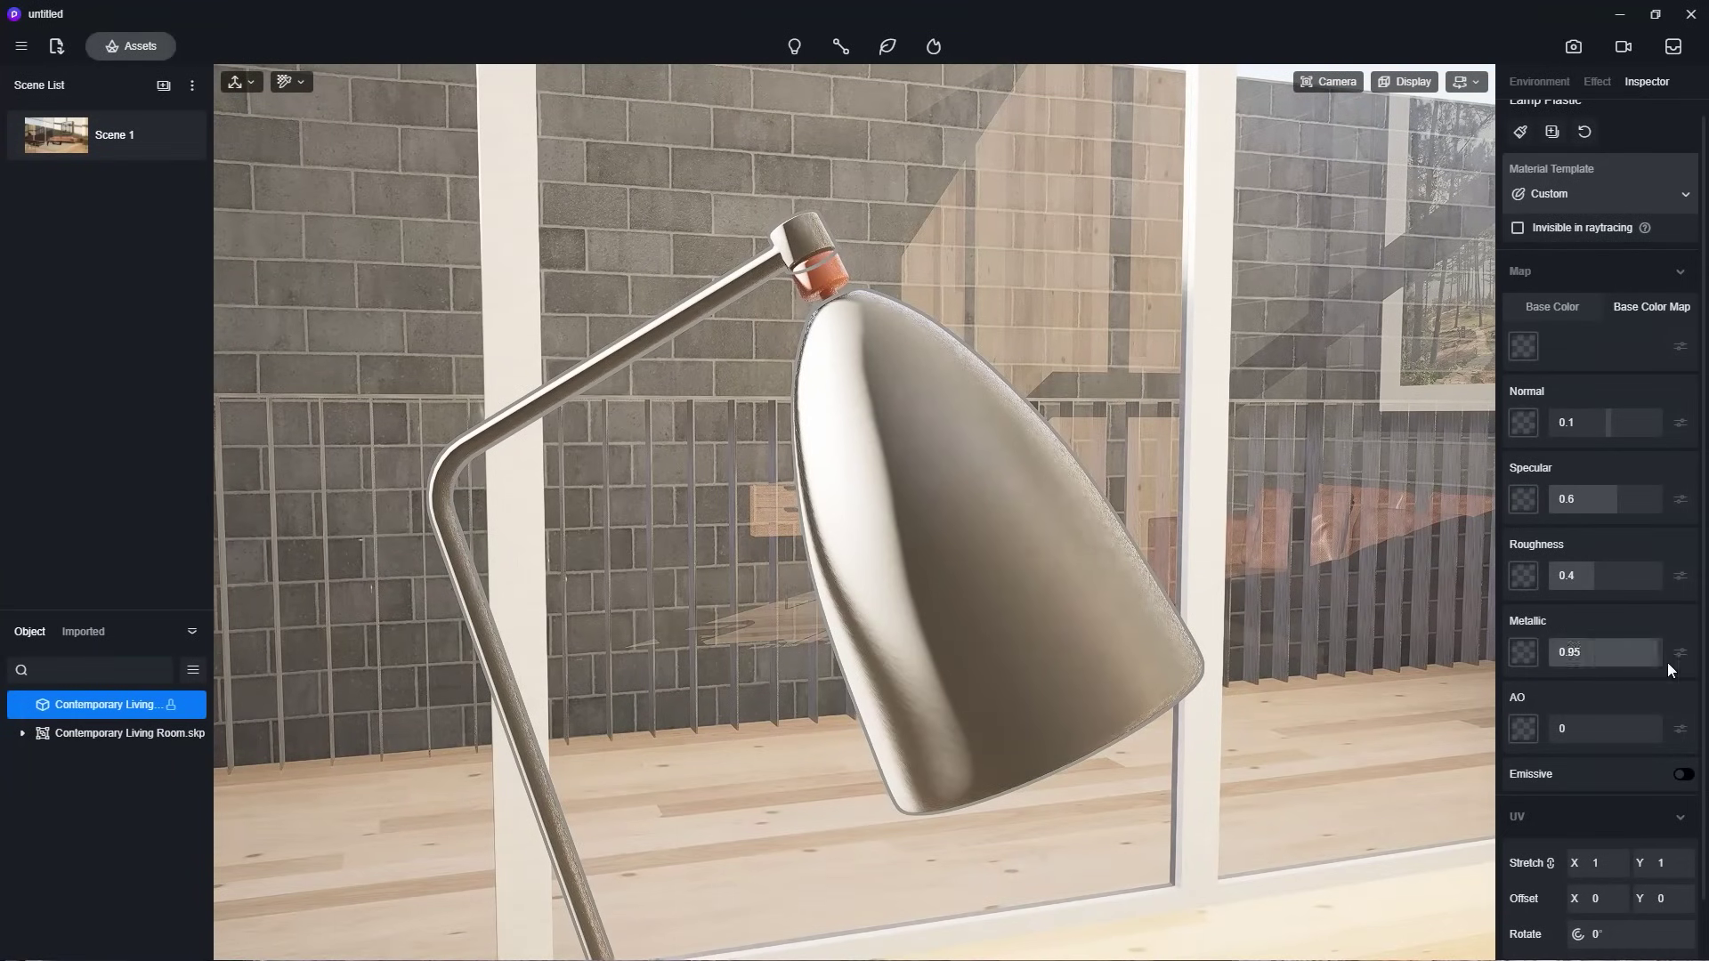
left_click_drag(1668, 669, 1673, 666)
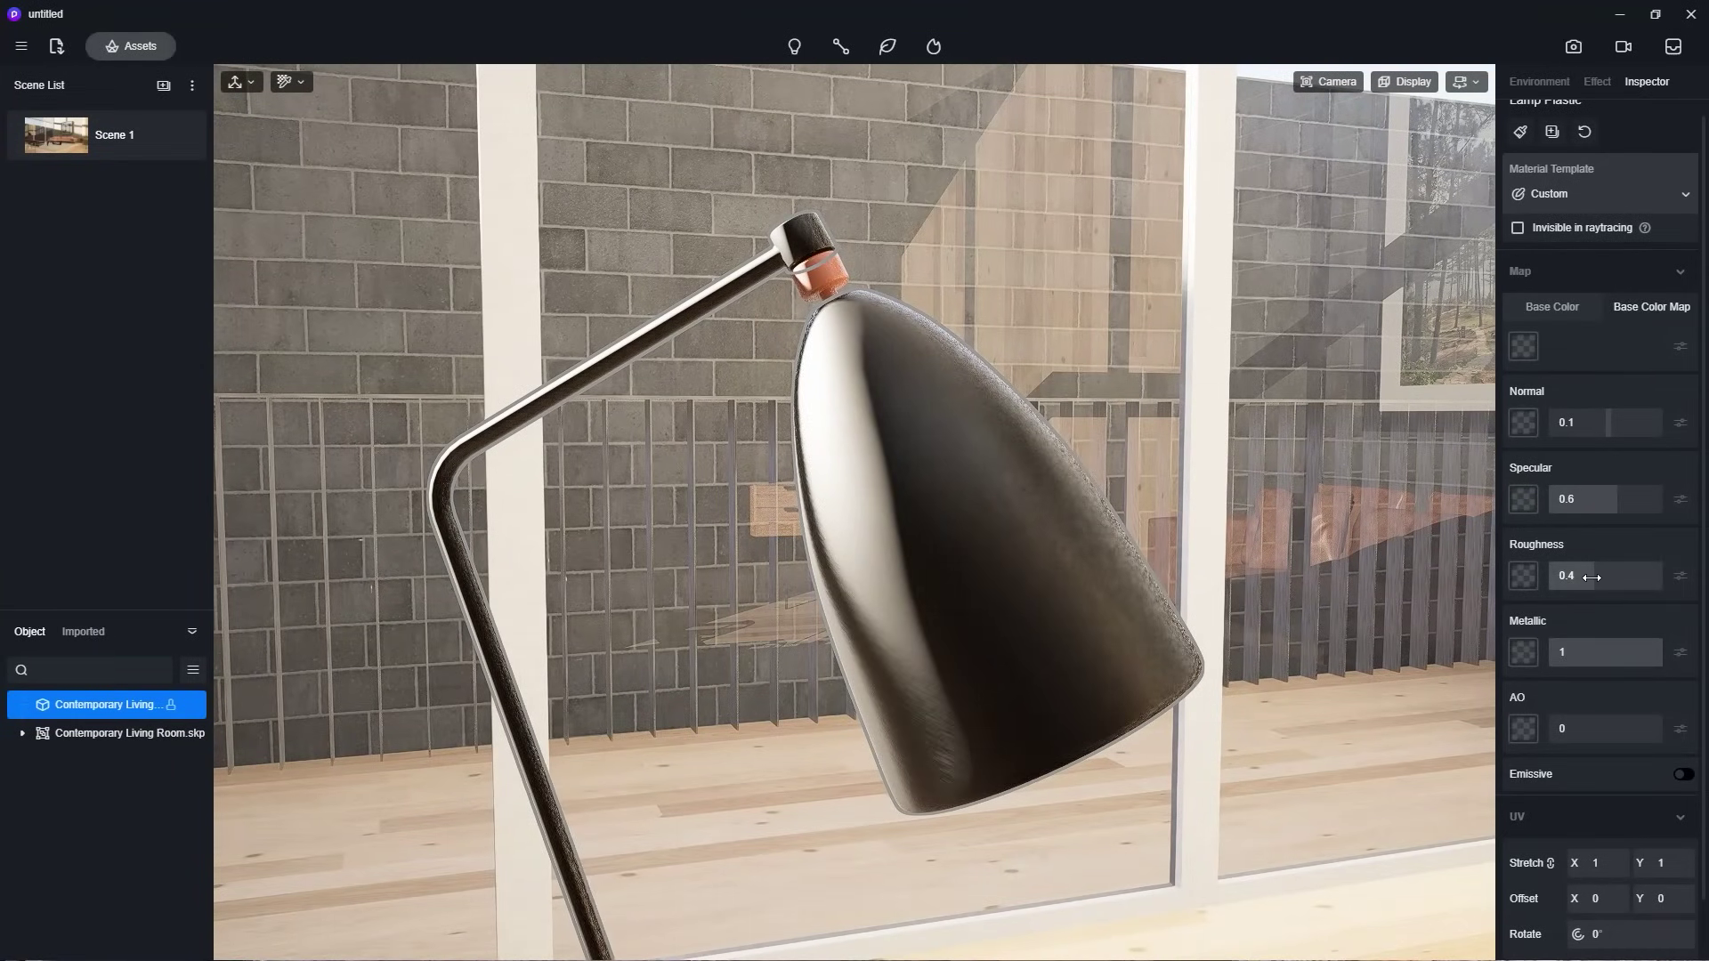
left_click_drag(1592, 578, 1589, 580)
Make the window frame's brushed steel black and fine-tune its roughness.
left_click(1214, 483)
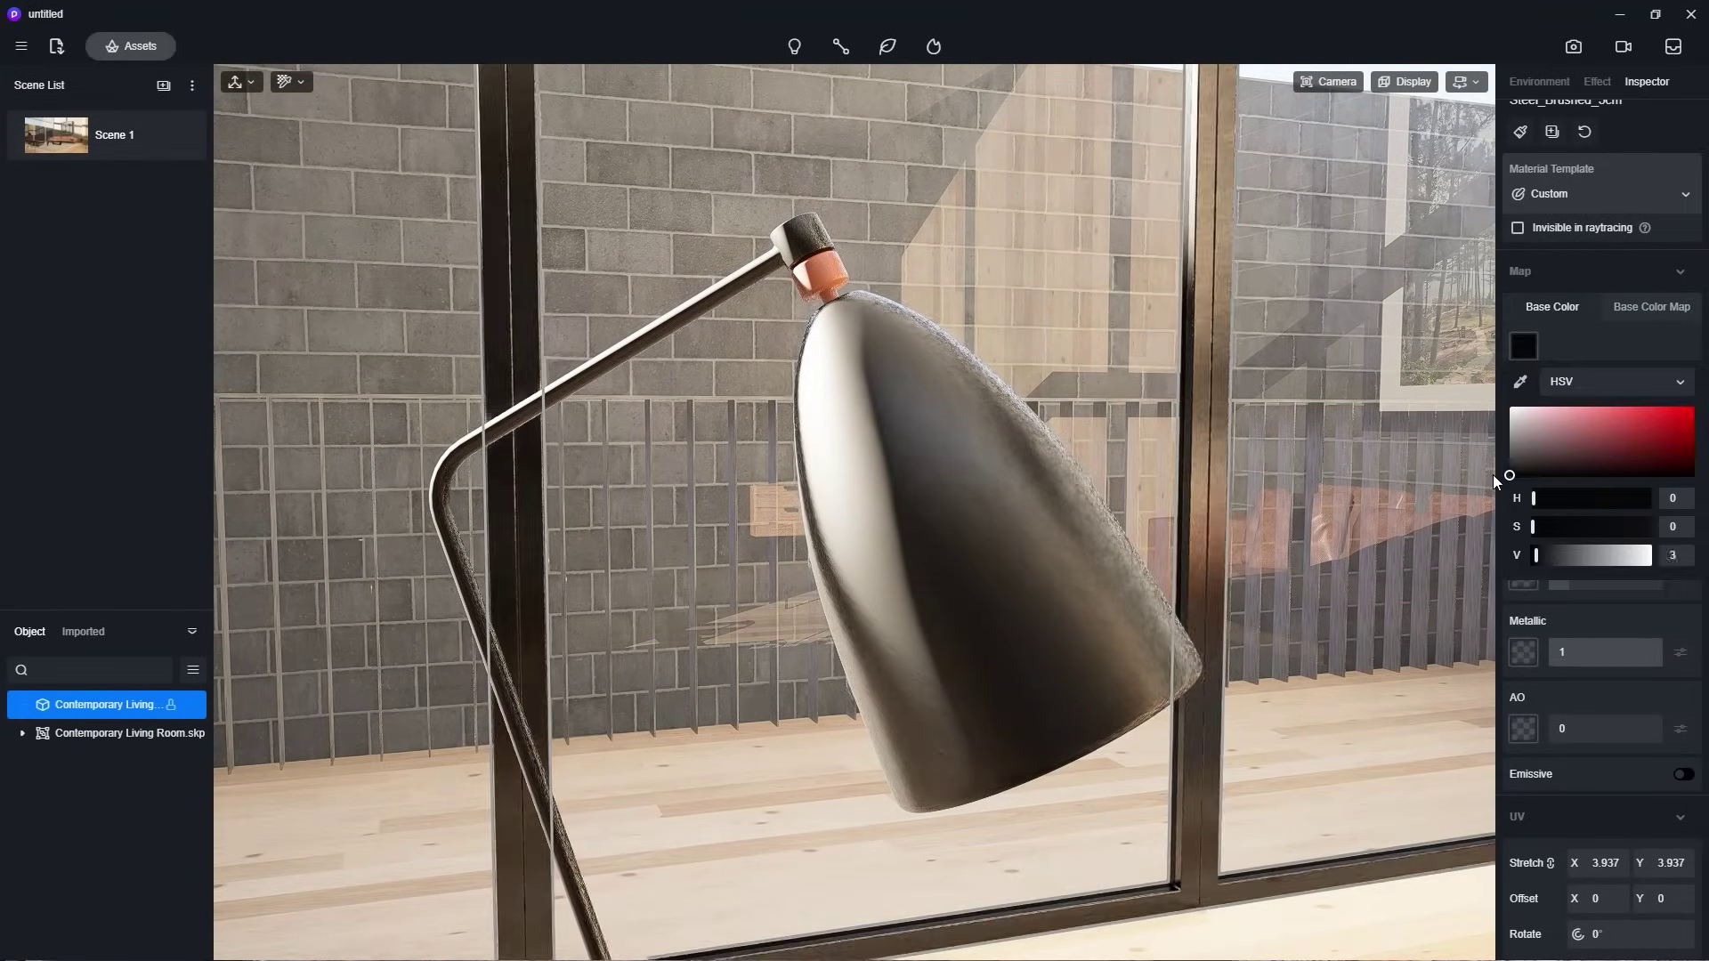
left_click_drag(1492, 473, 1489, 476)
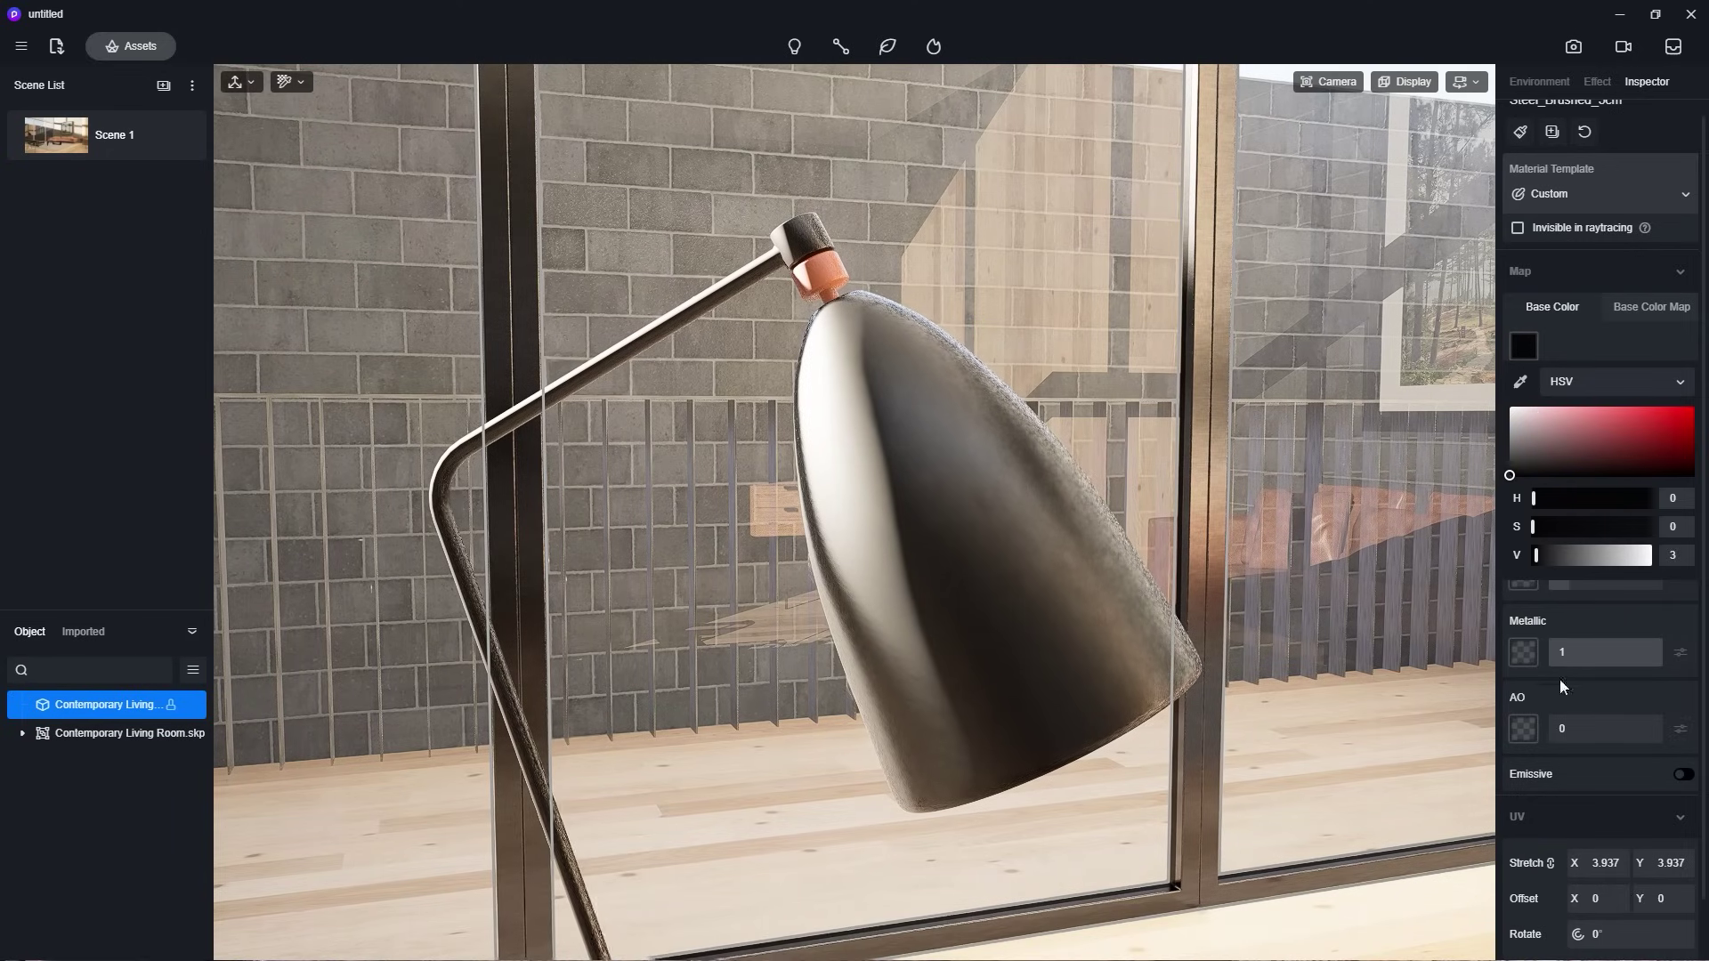
left_click(1582, 625)
left_click_drag(1592, 576, 1586, 578)
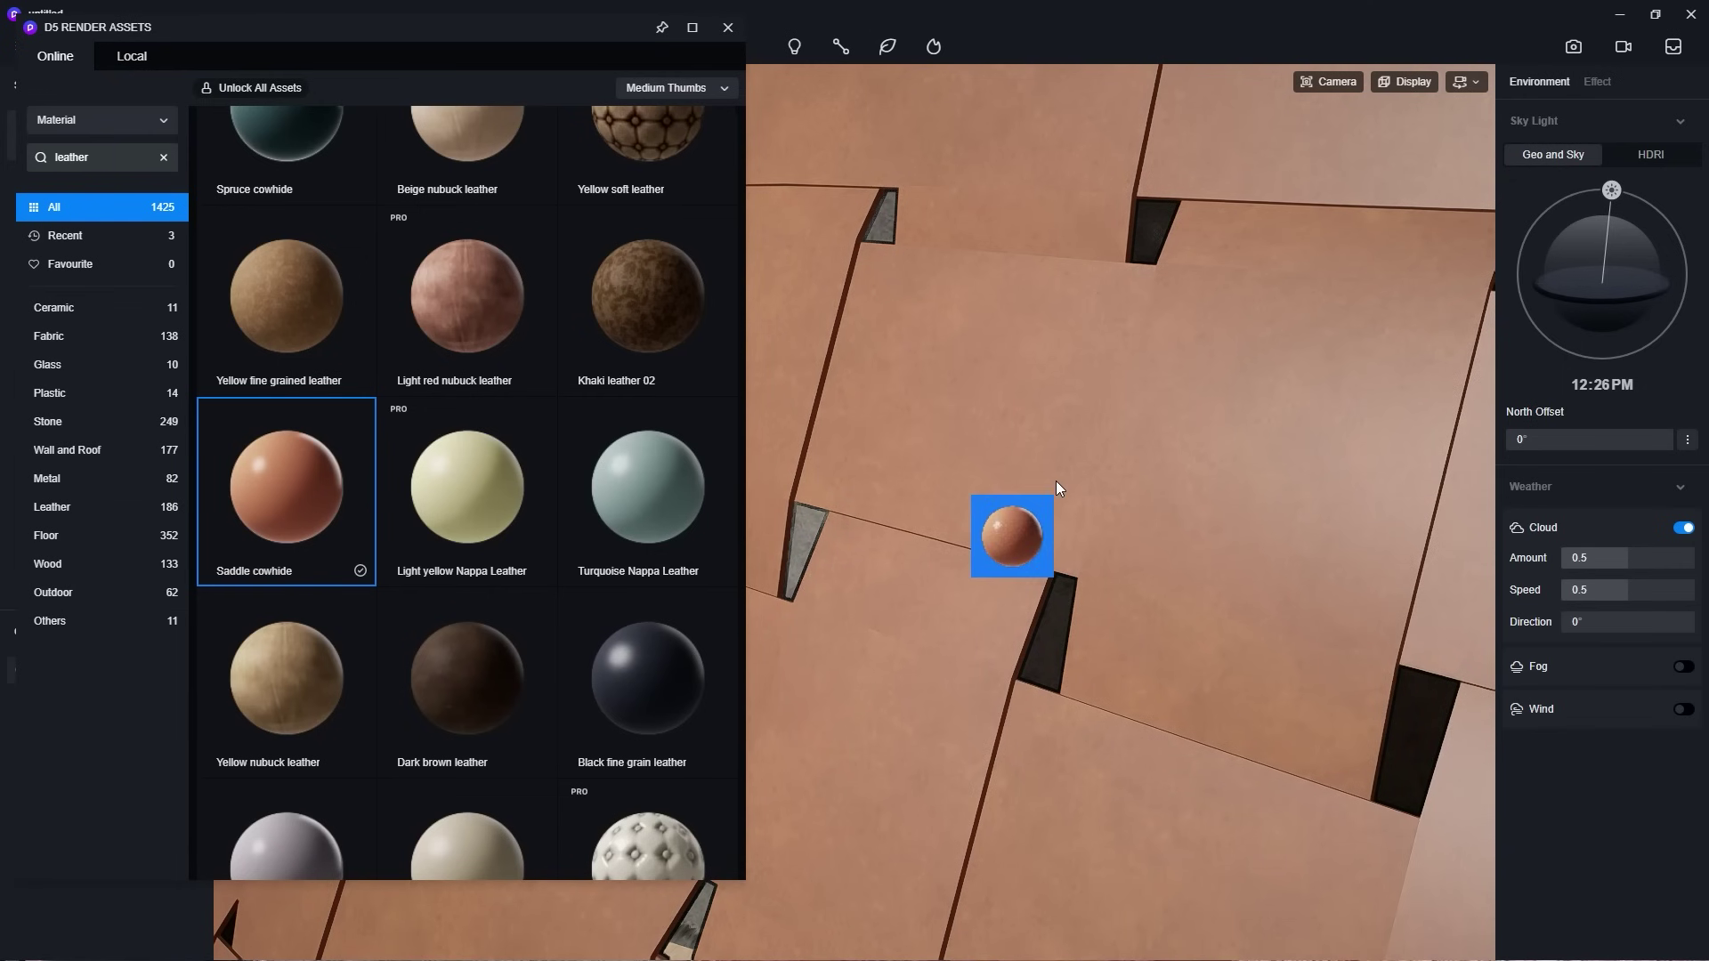
Apply Saddle cowhide to the woven chair's straps and Sweet chestnut wood to its frame.
left_click_drag(1057, 487, 1046, 439)
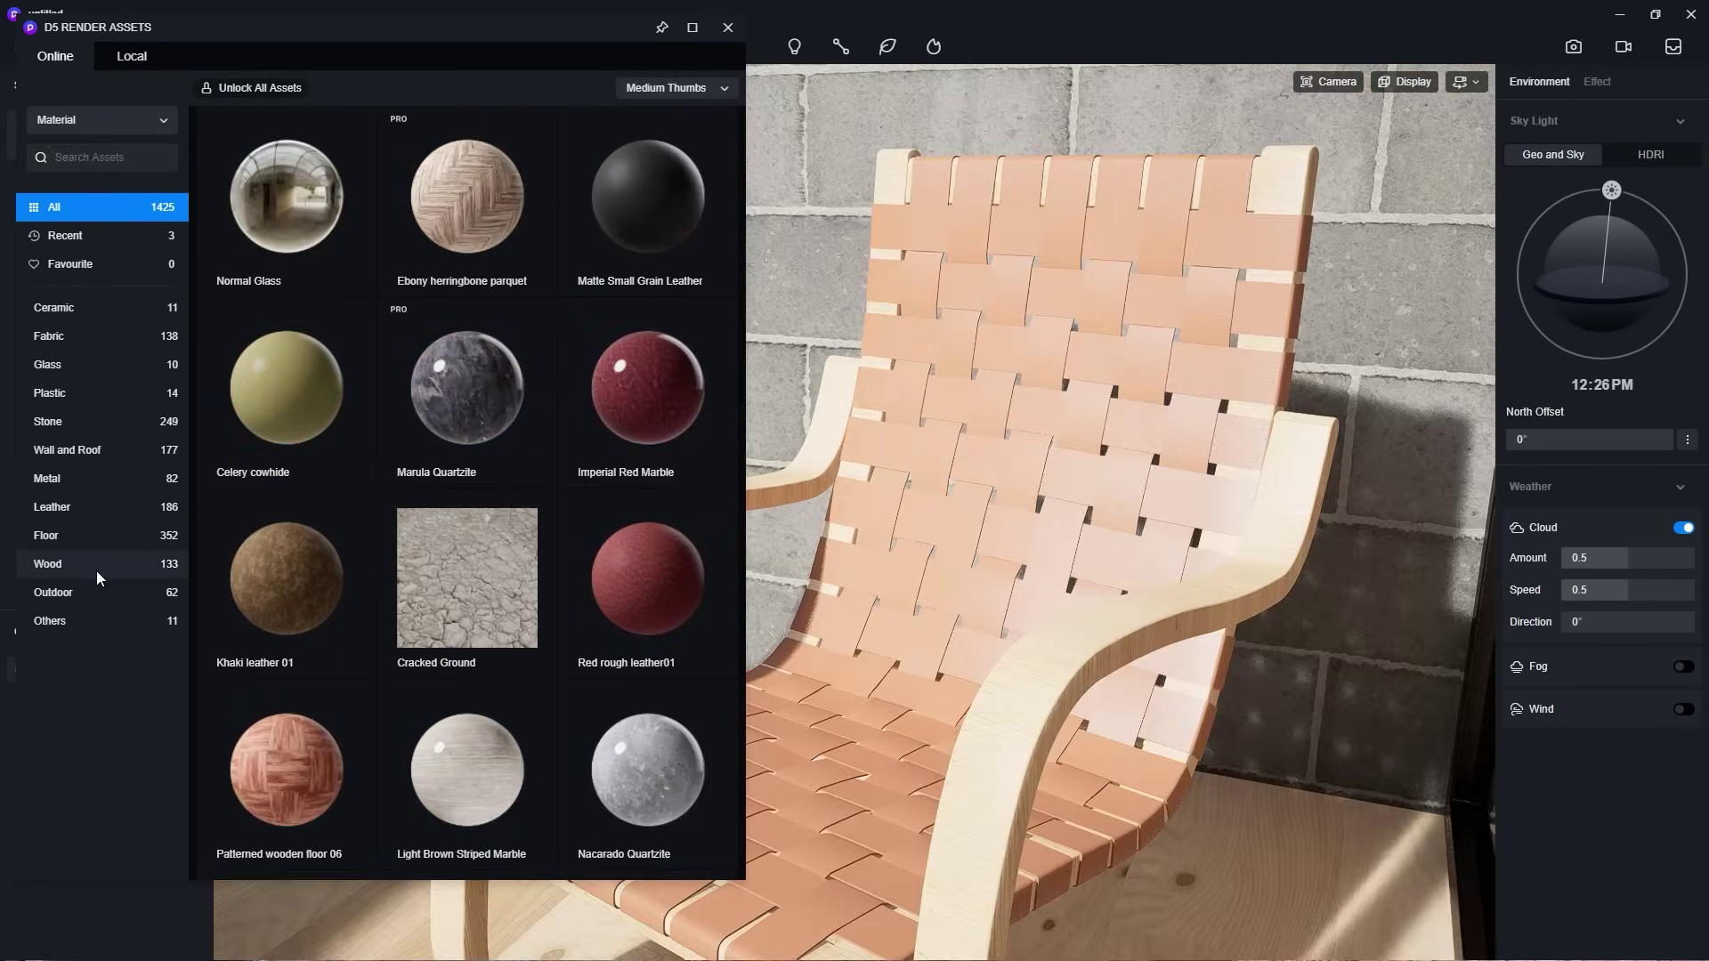
left_click(96, 569)
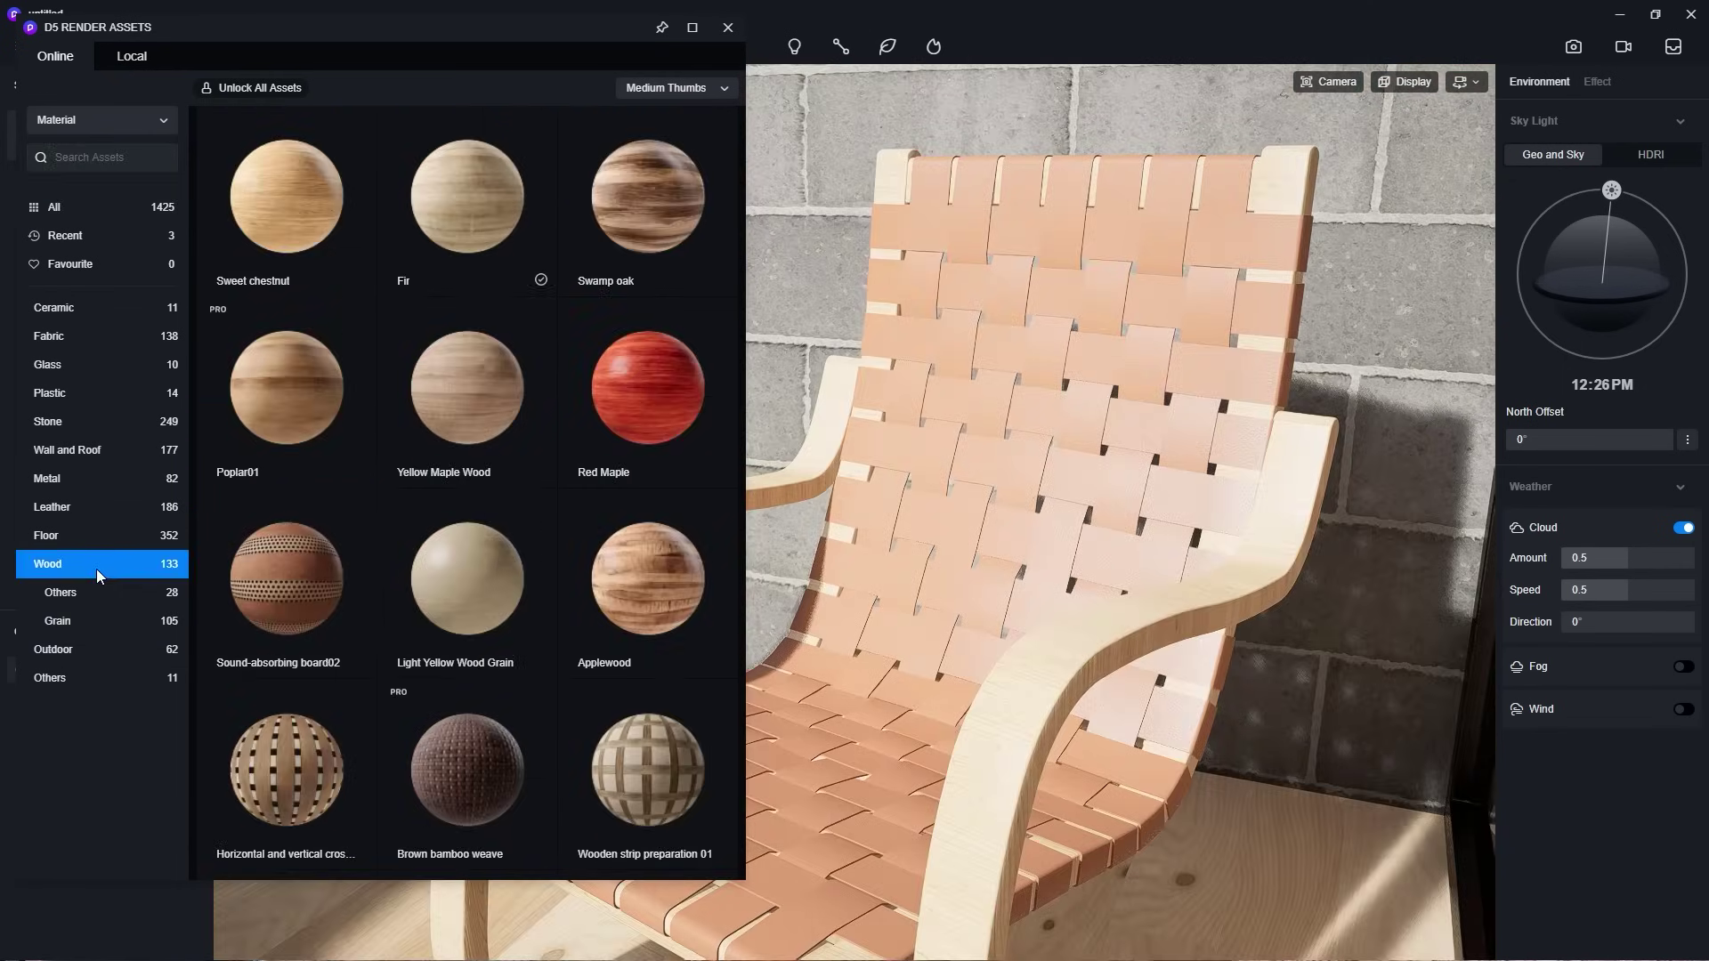
left_click_drag(286, 196, 1077, 664)
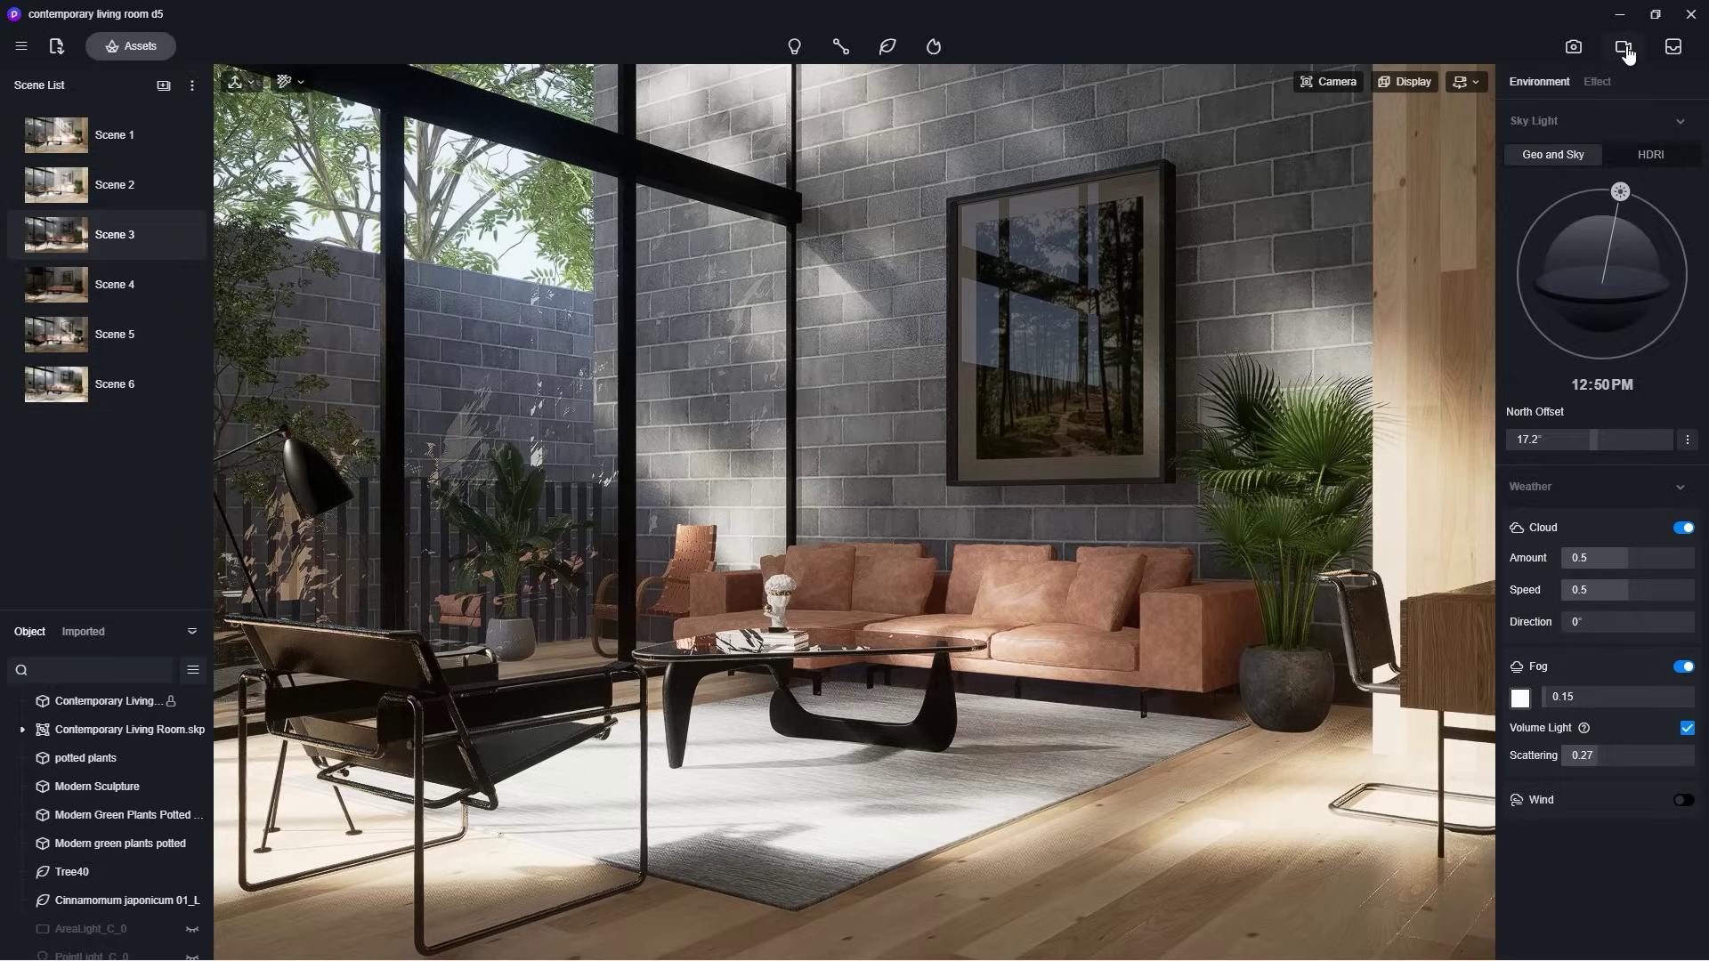
In video mode, add Camera 1, move the view closer to the sofa, and add Camera 2.
left_click(1624, 47)
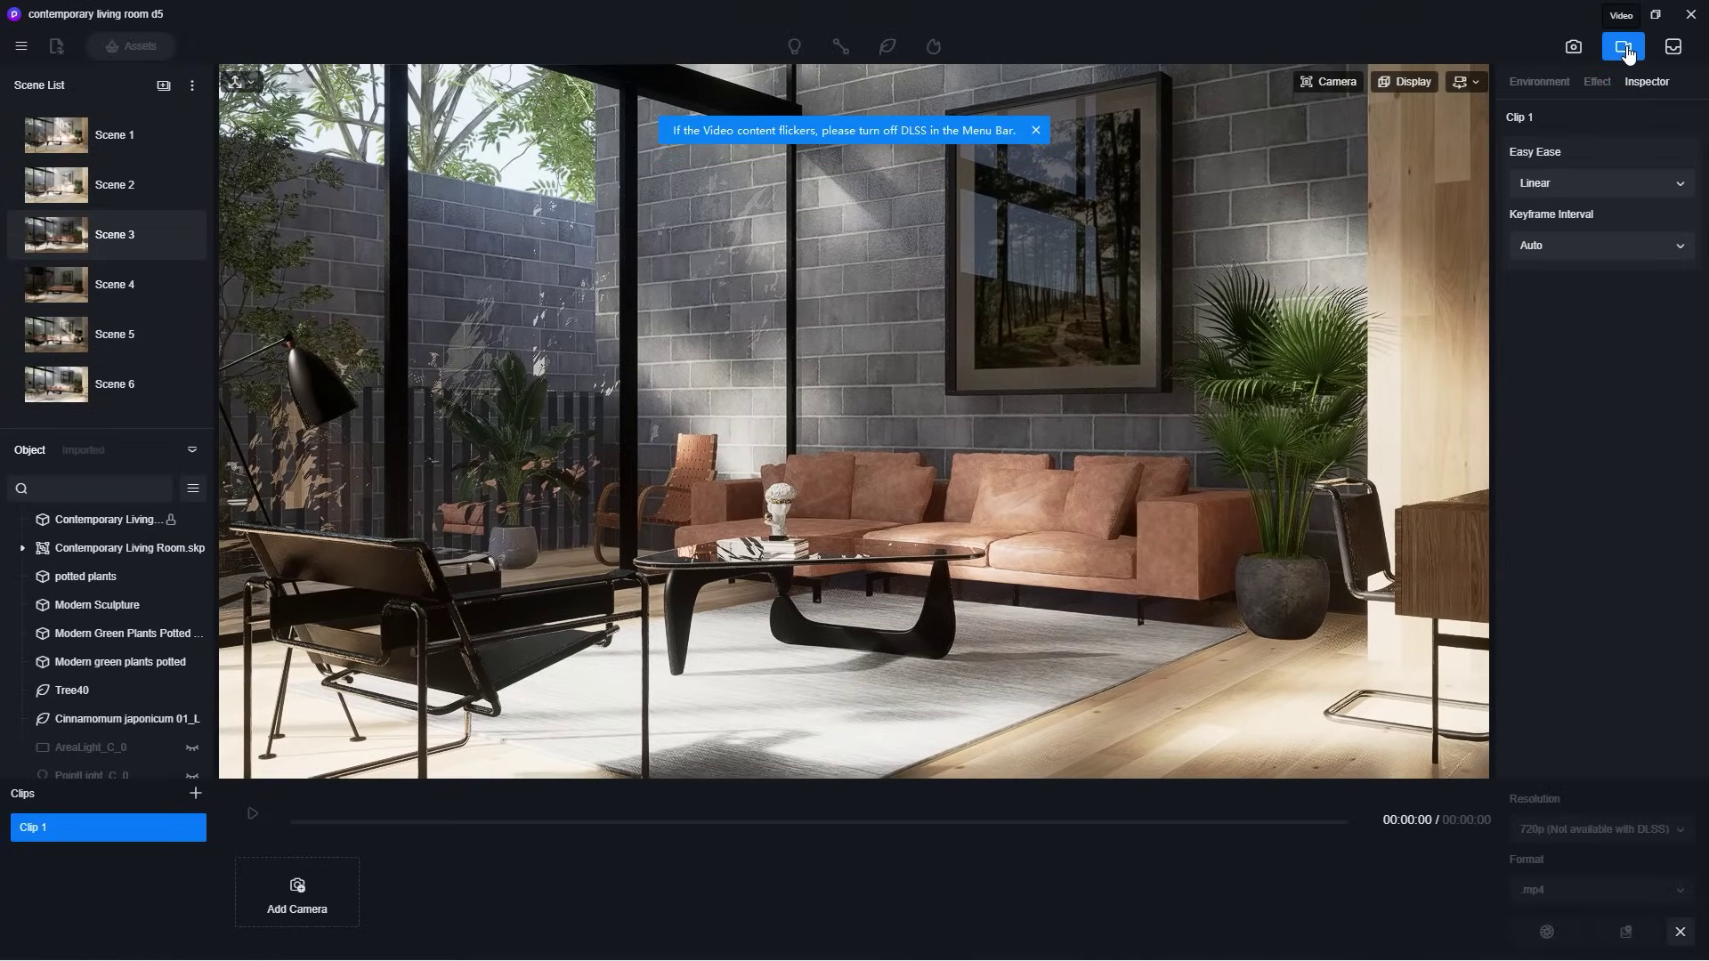
left_click(308, 881)
scroll(949, 527, "up", 3)
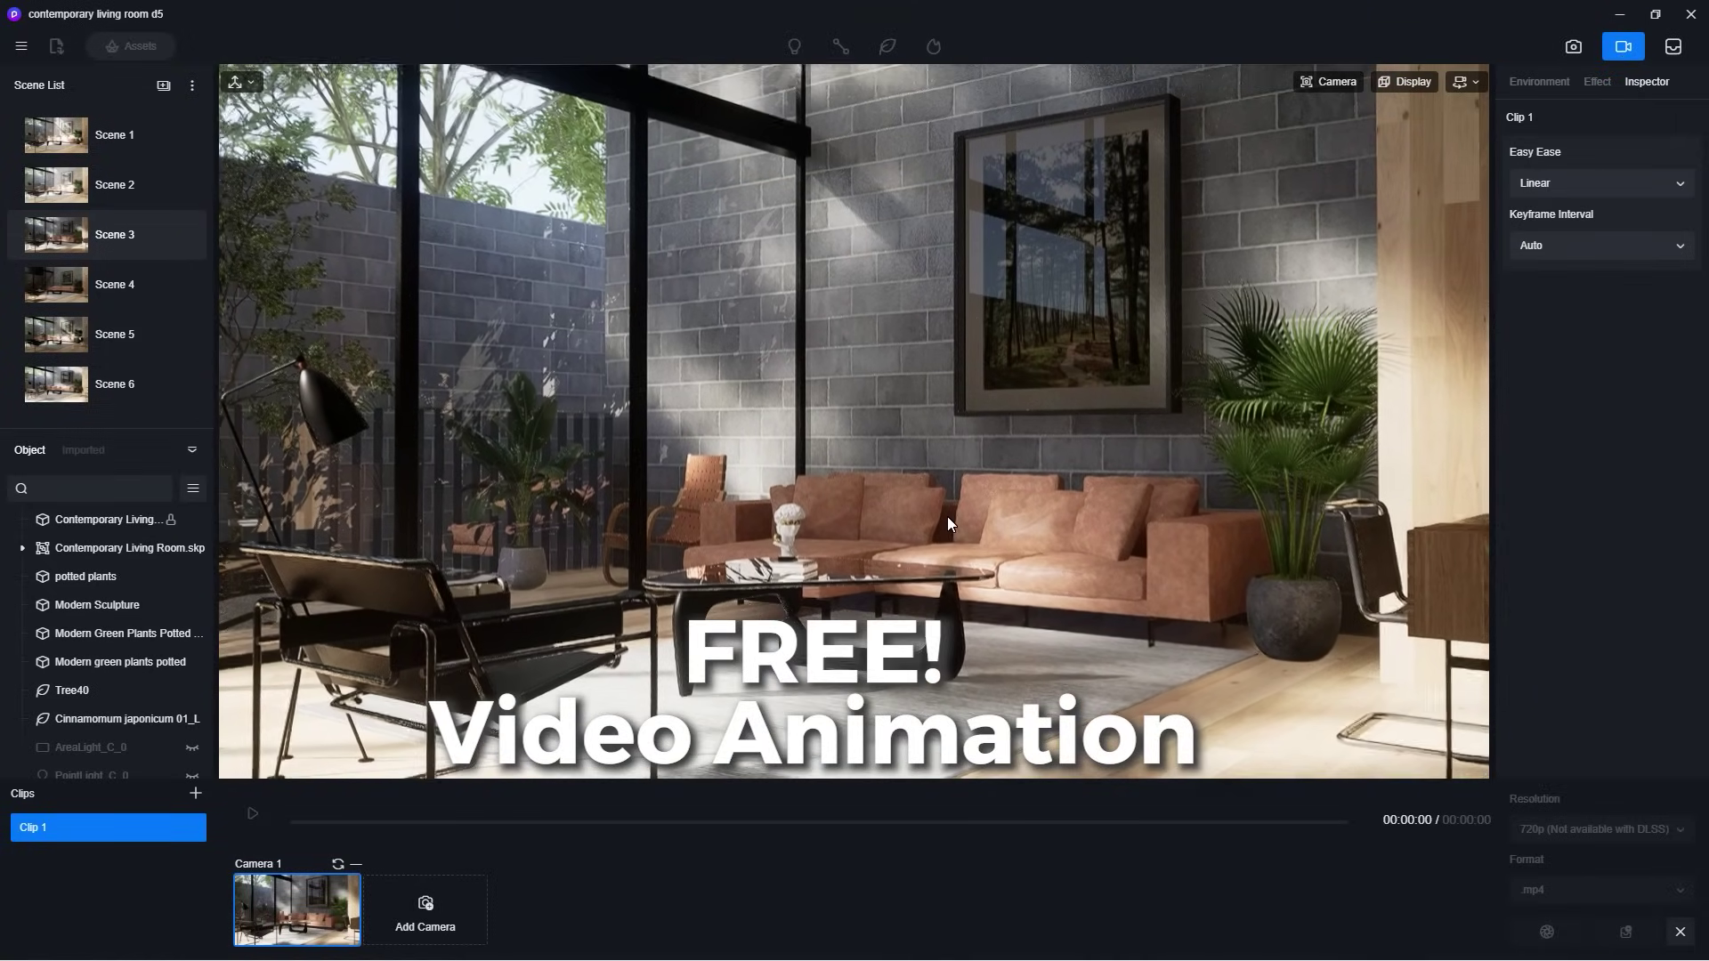
scroll(945, 521, "up", 3)
right_click_drag(936, 534, 691, 522)
left_click(425, 908)
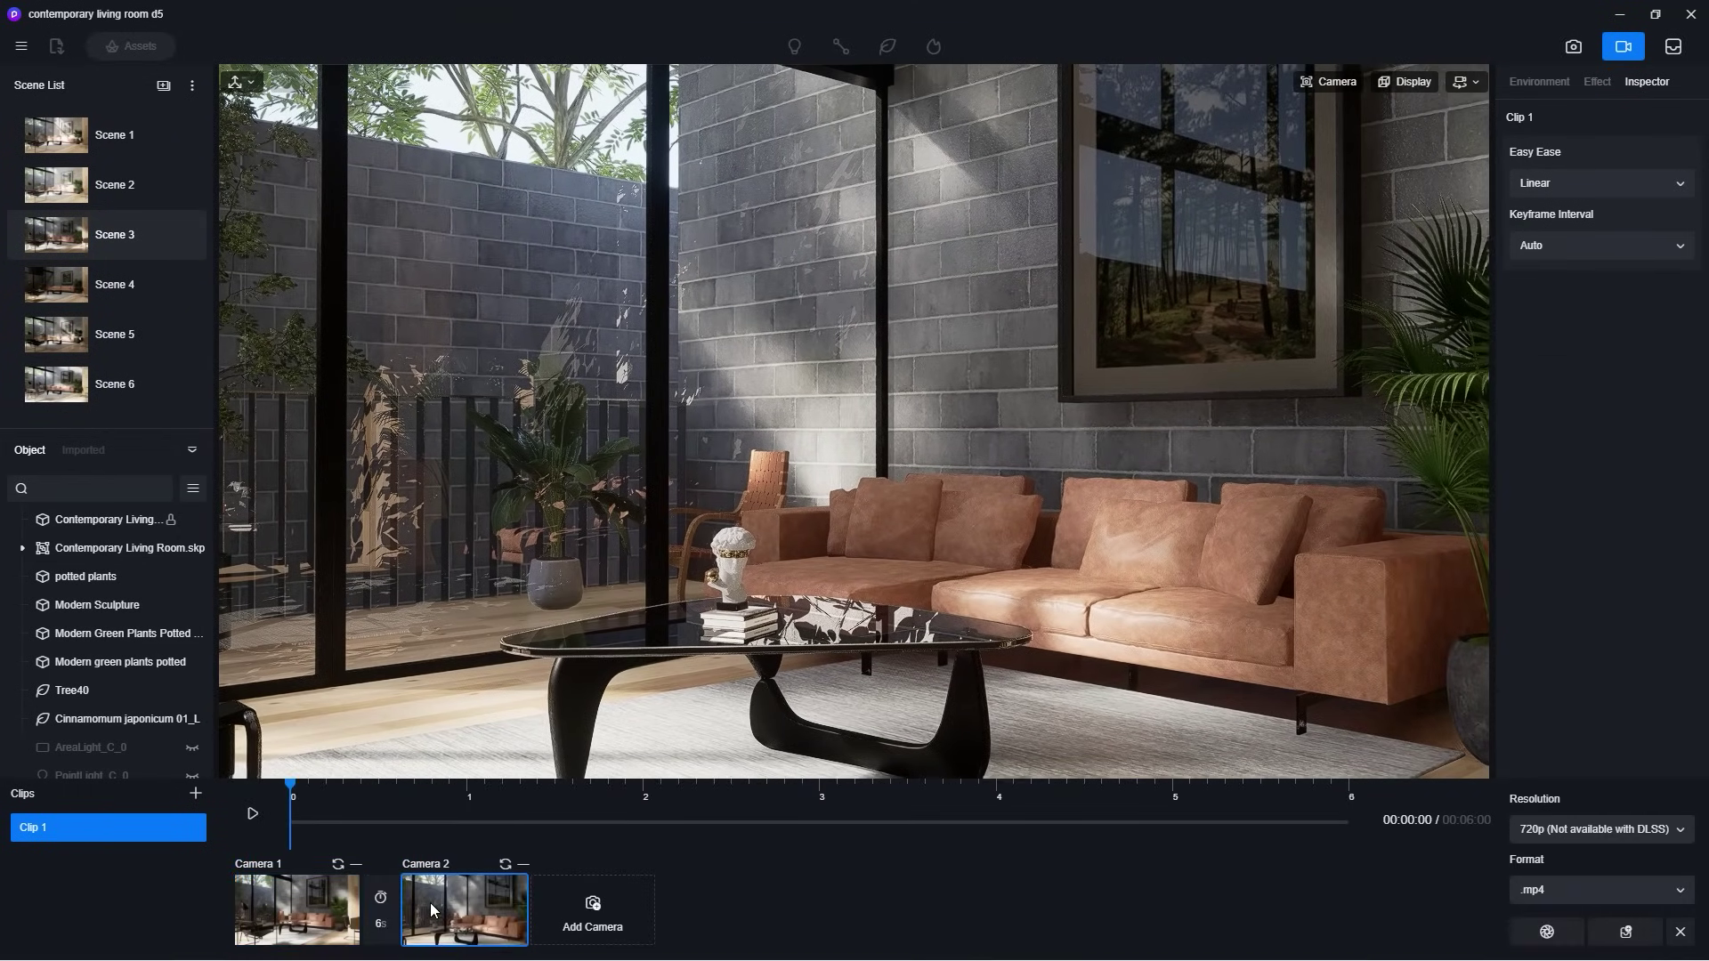